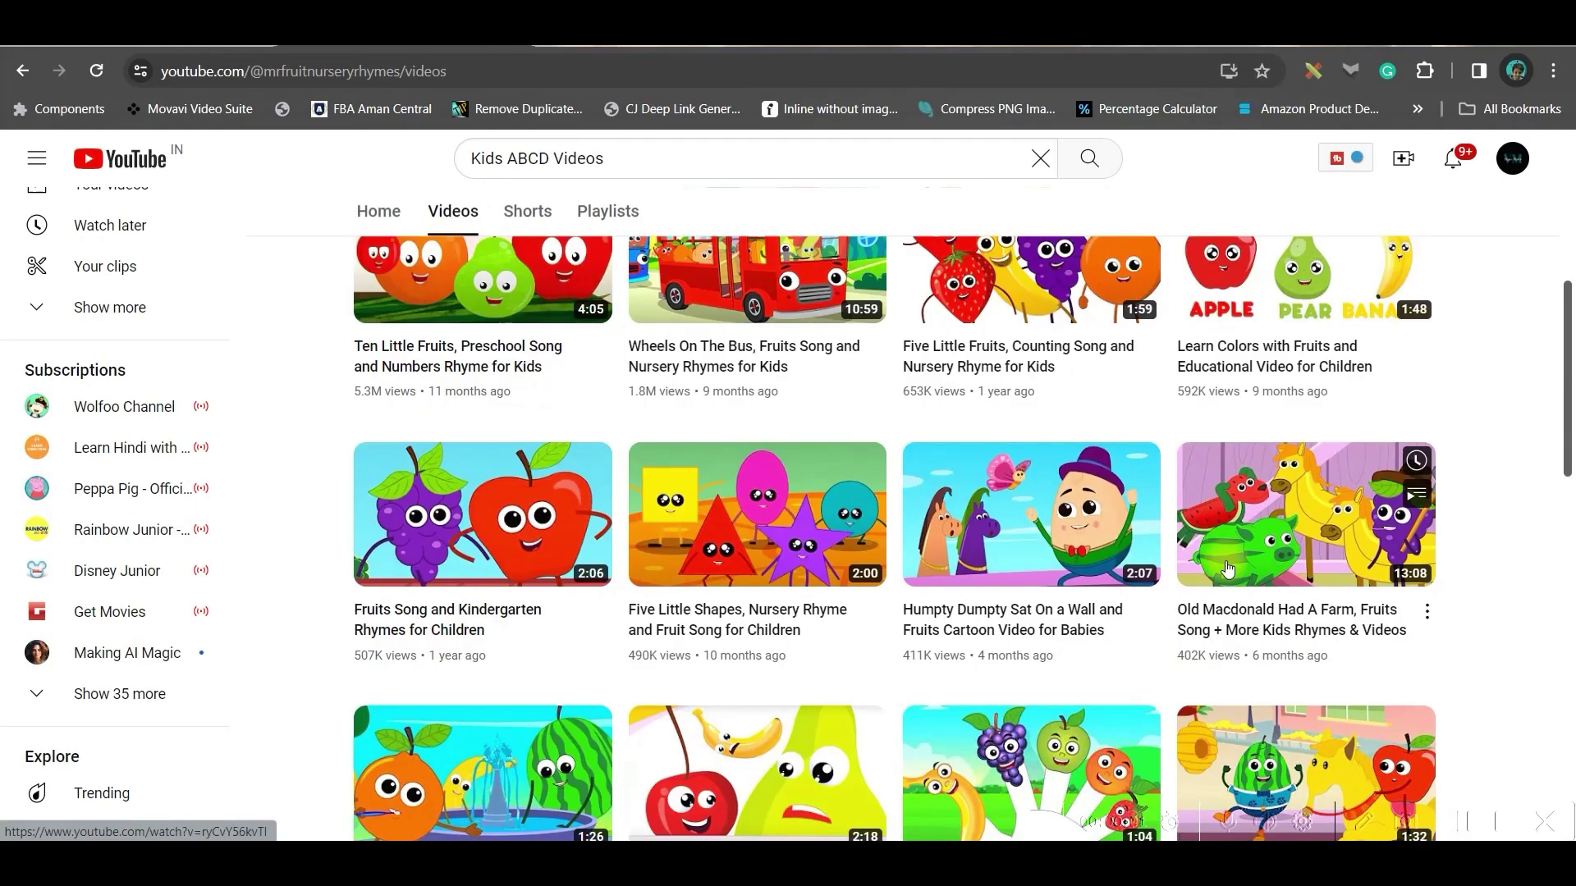
scroll(1227, 568, "down", 3)
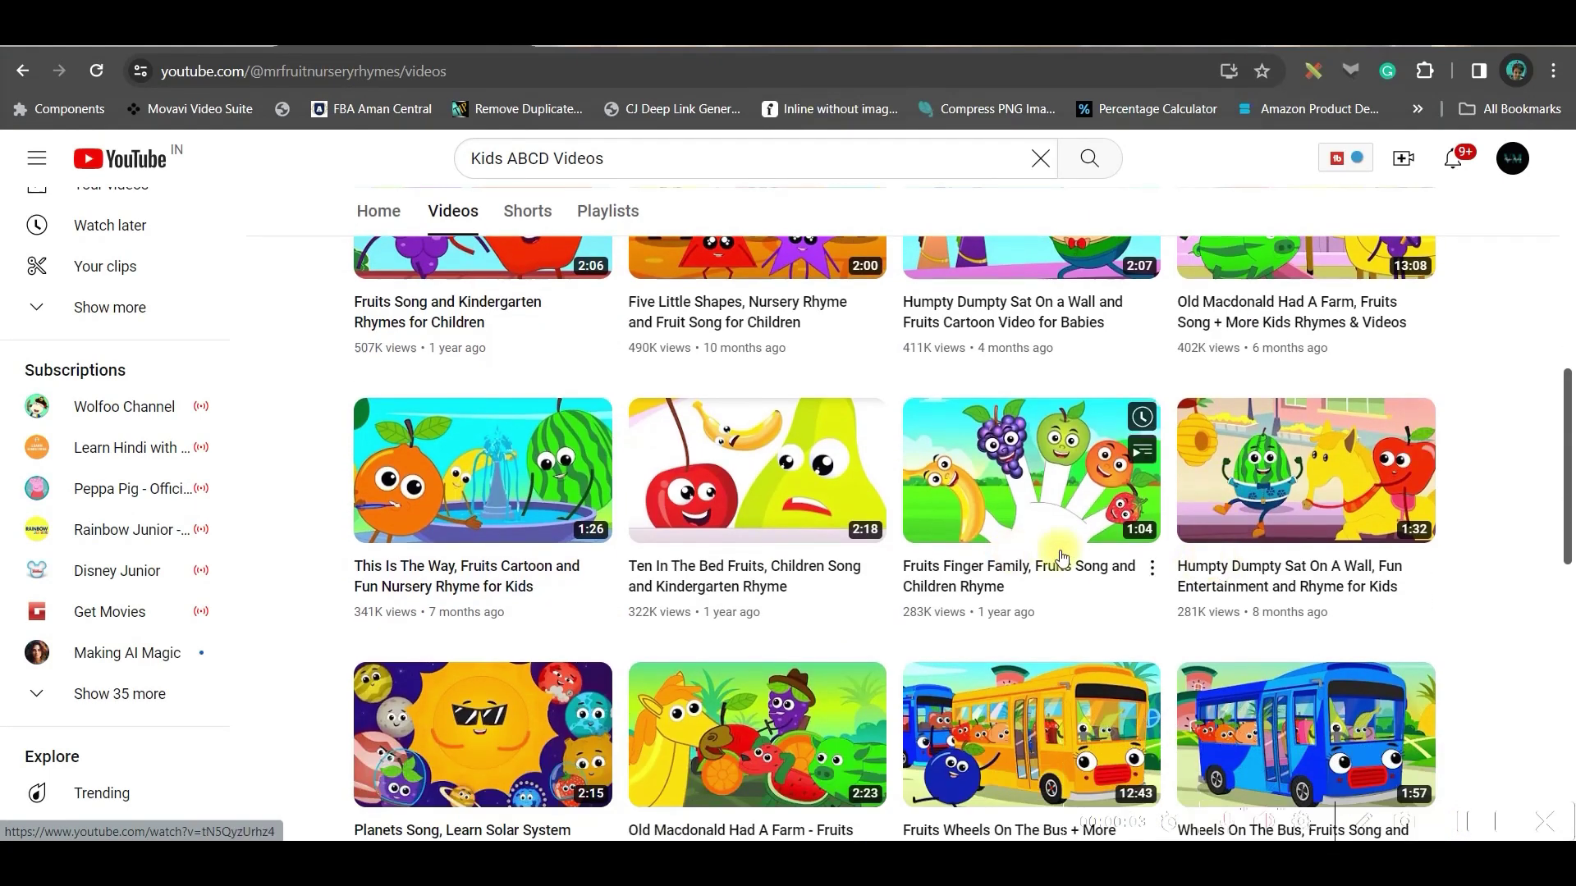
- Ask ChatGPT for a 100-word script for 2-year-olds on apples, oranges and grapes
scroll(1003, 509, "up", 3)
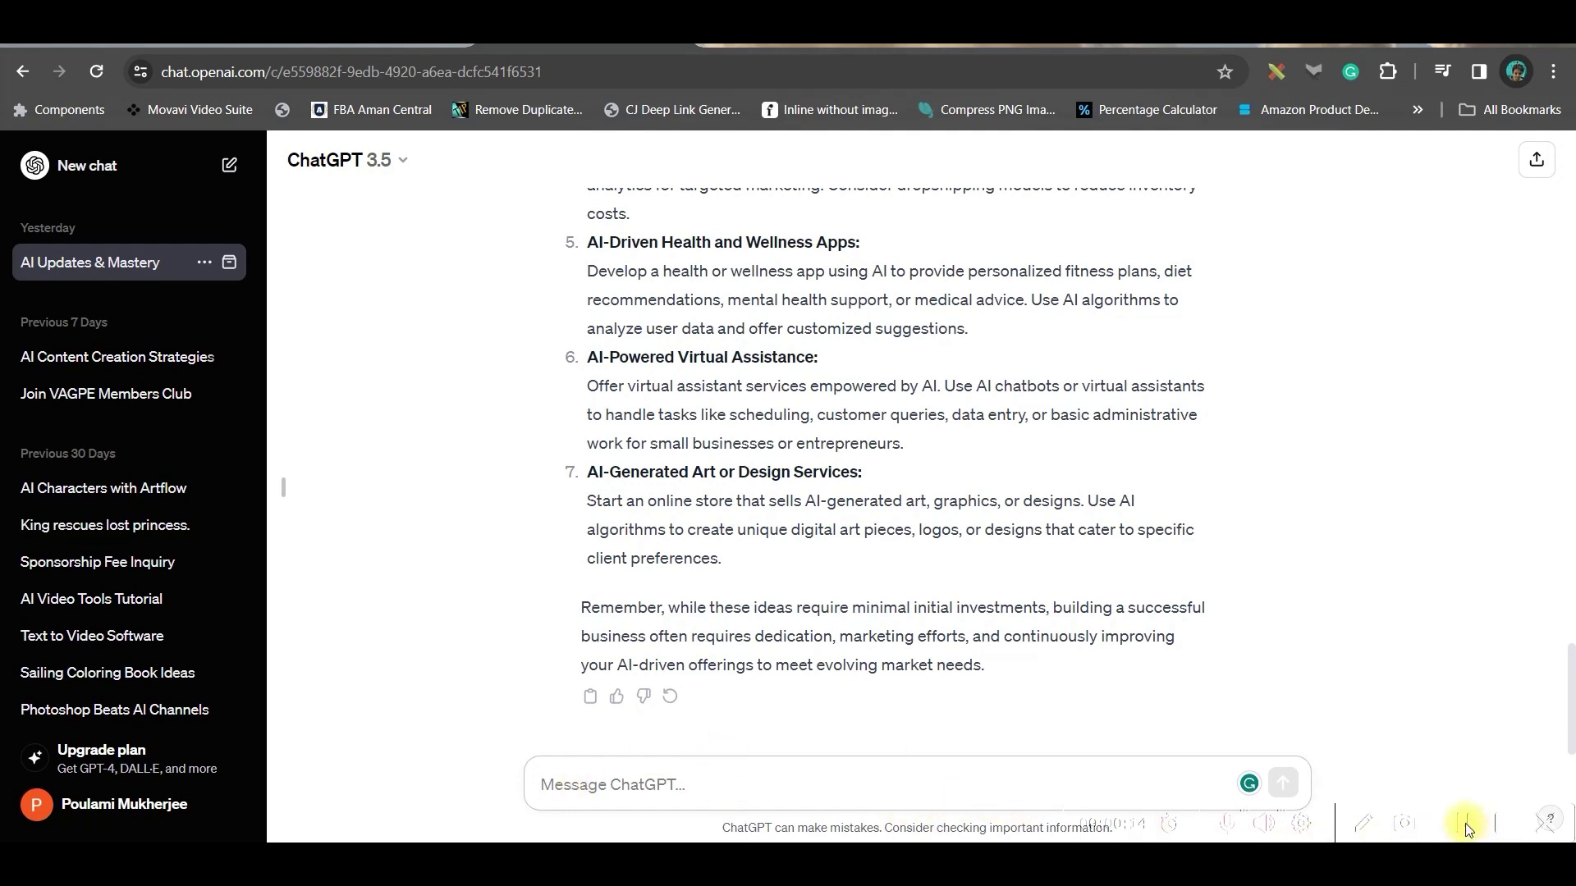
left_click(718, 783)
type("Write a Short script for an educational YouTube video on \" The Topic\", the video should talk about \" The main points / Flow\" for \" The target audience\" in \" Word Limit\" words.")
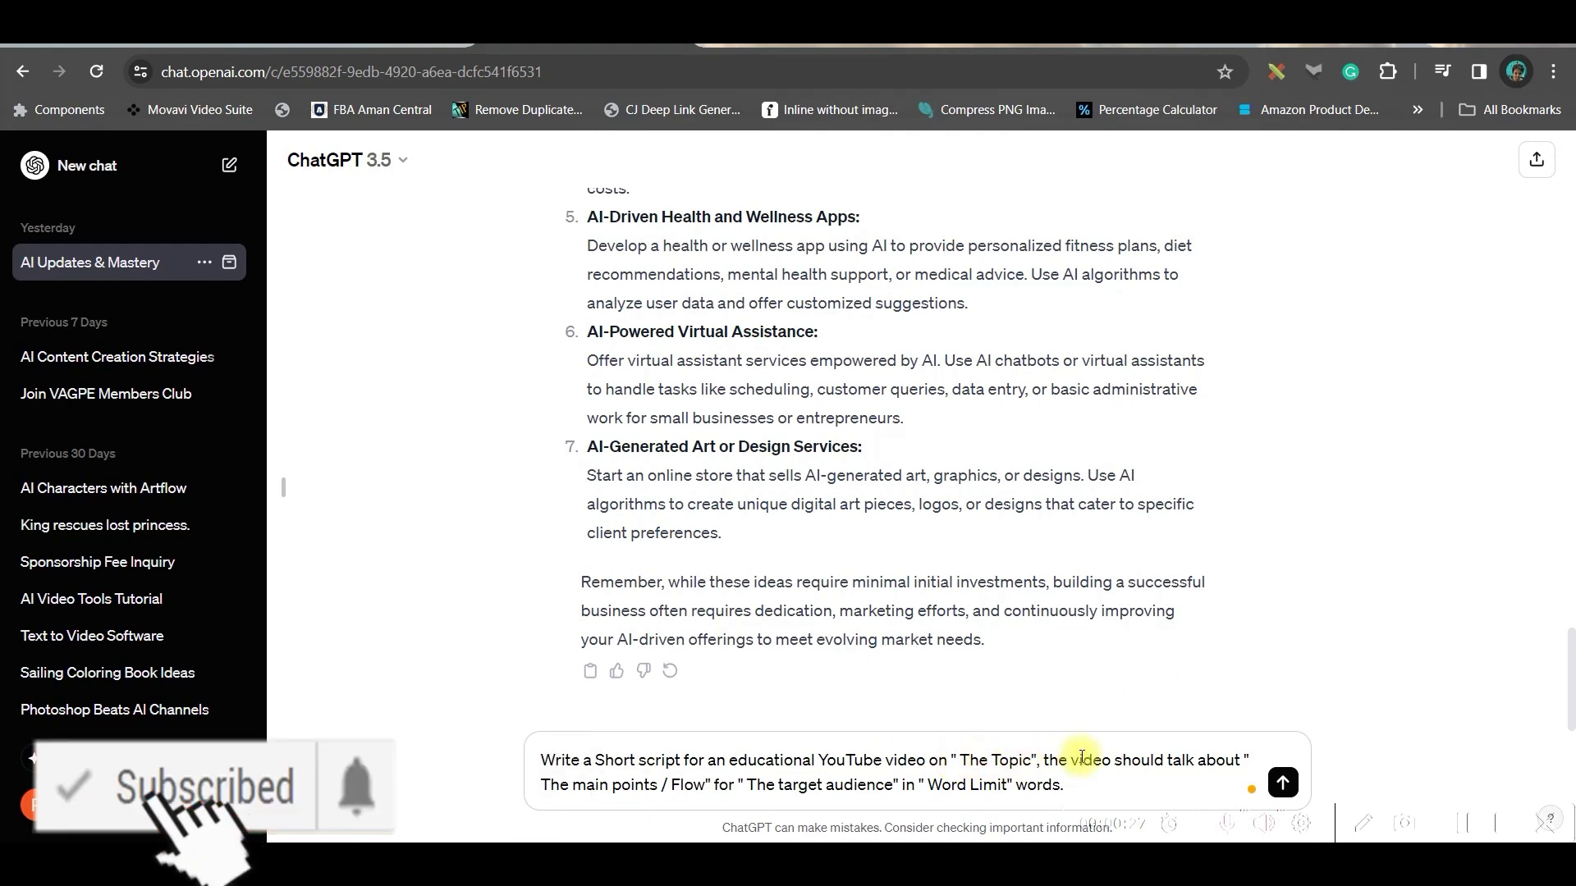
left_click(958, 759)
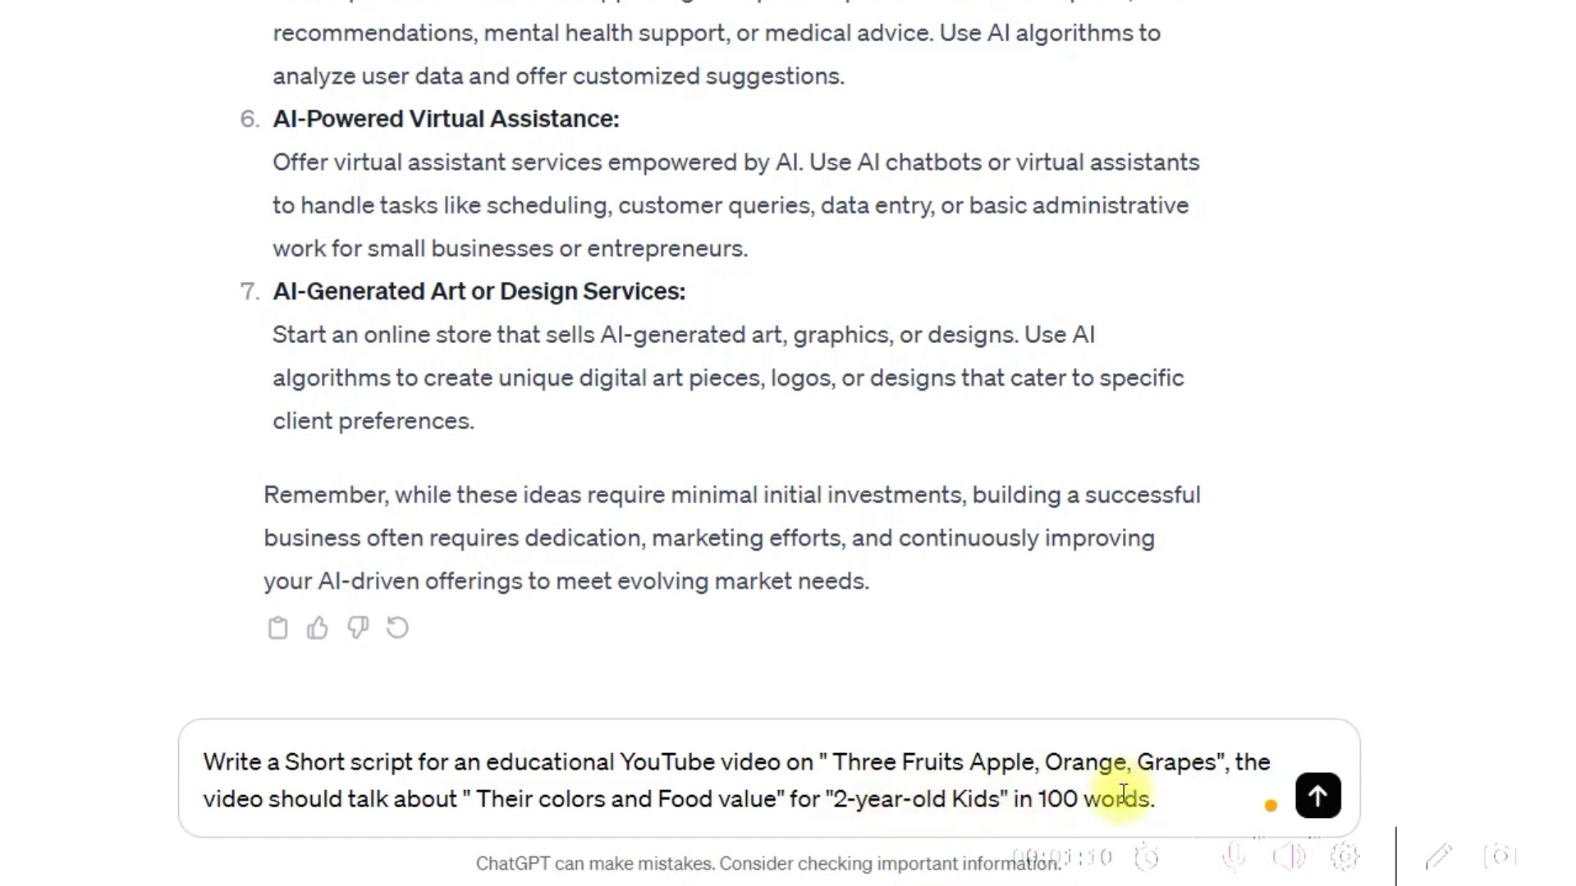
left_click(1318, 795)
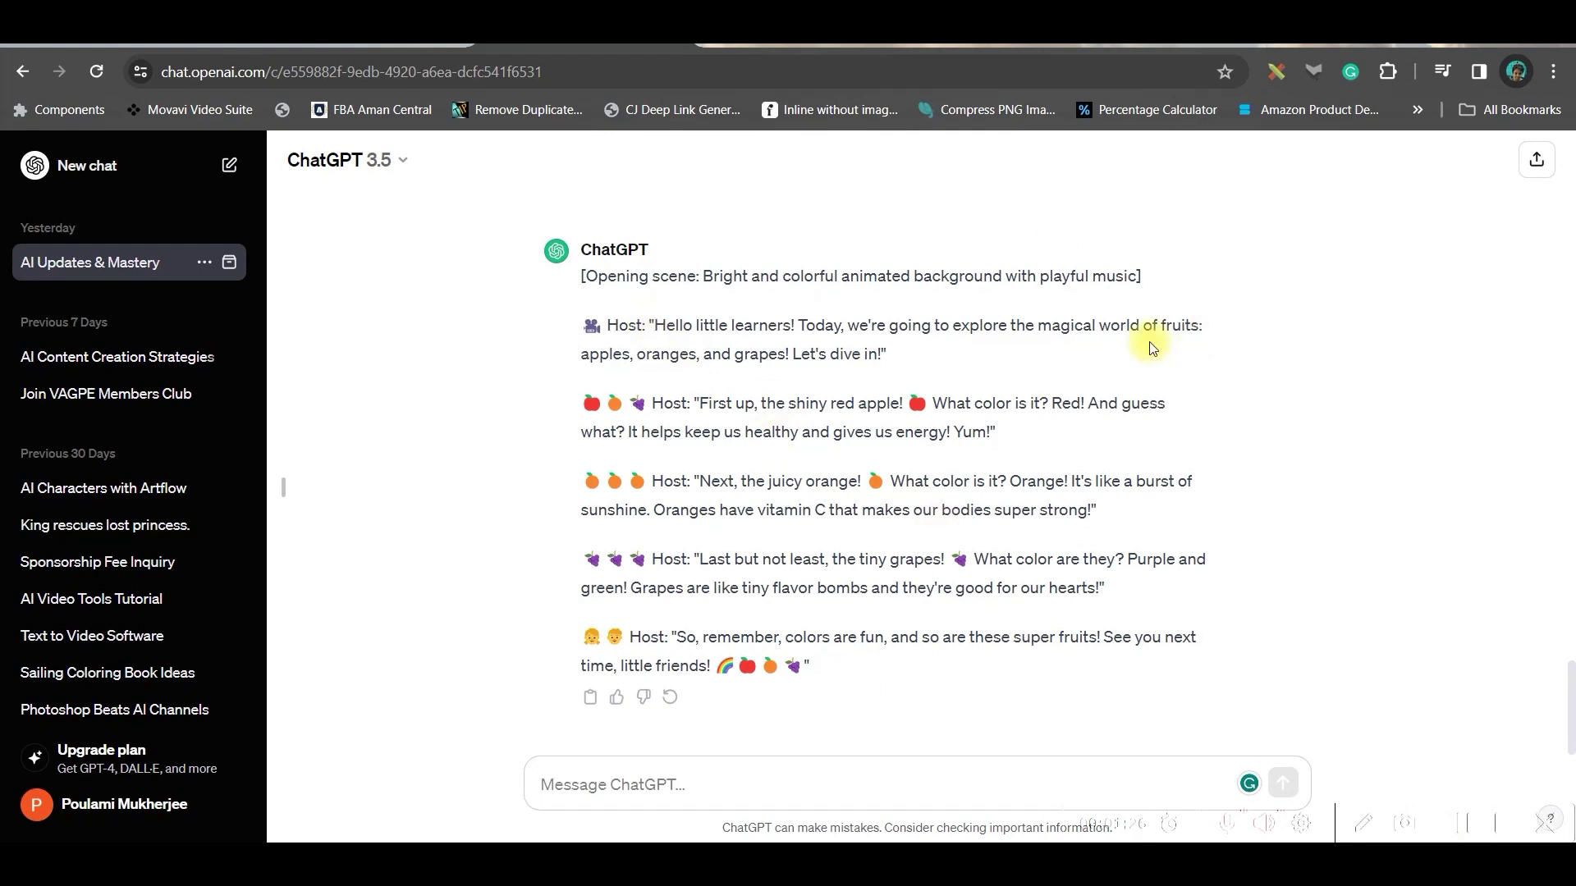
- Create a new blank YouTube Video design from Canva's home page
key("ctrl+Tab")
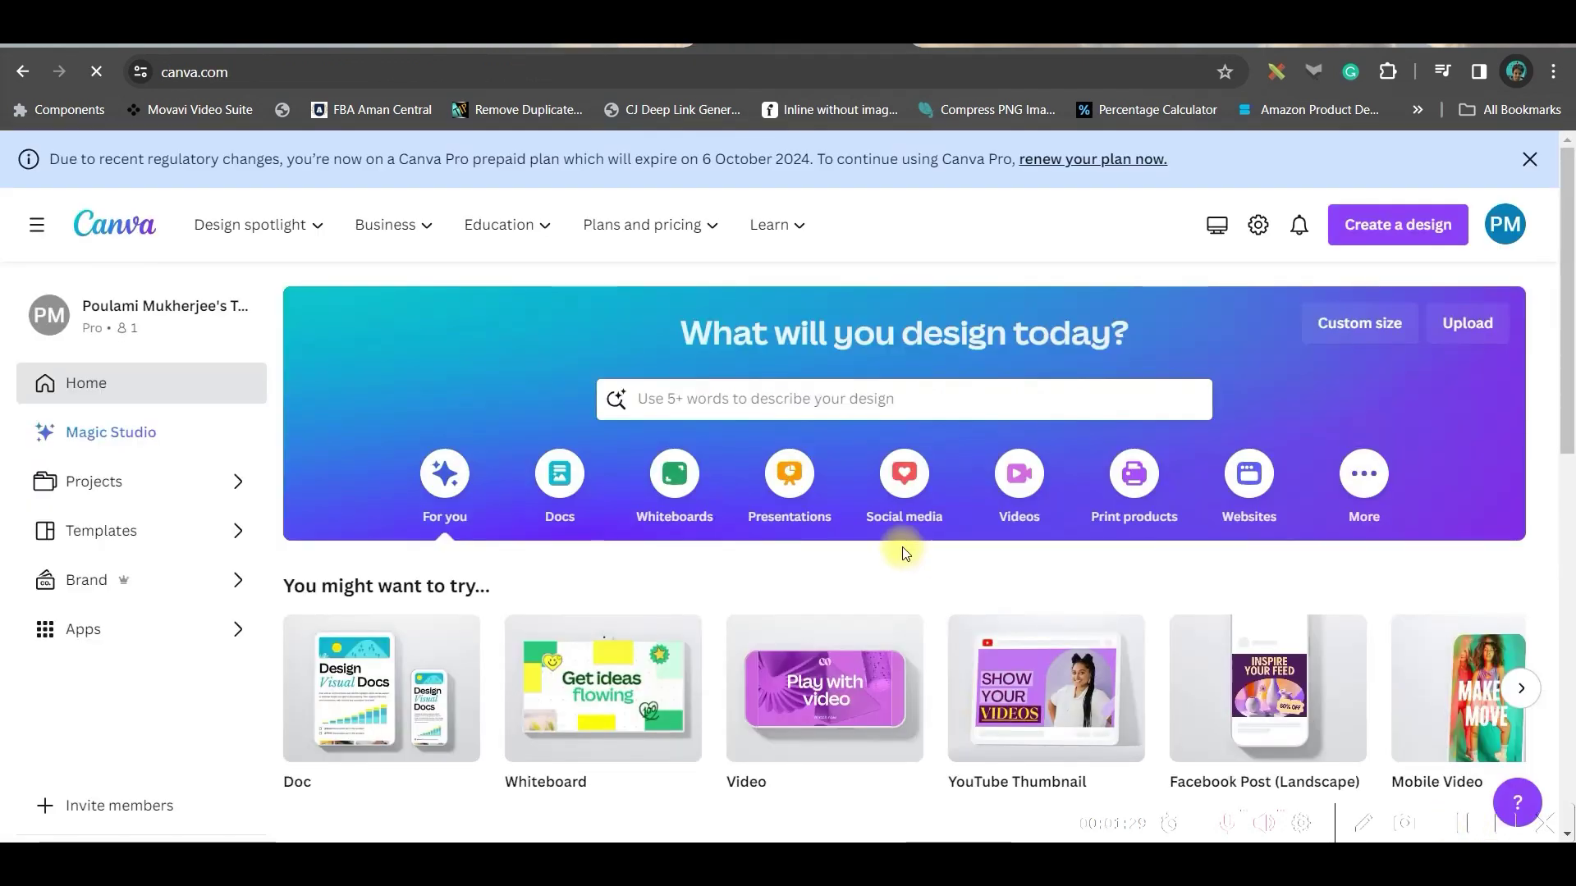
left_click(1529, 160)
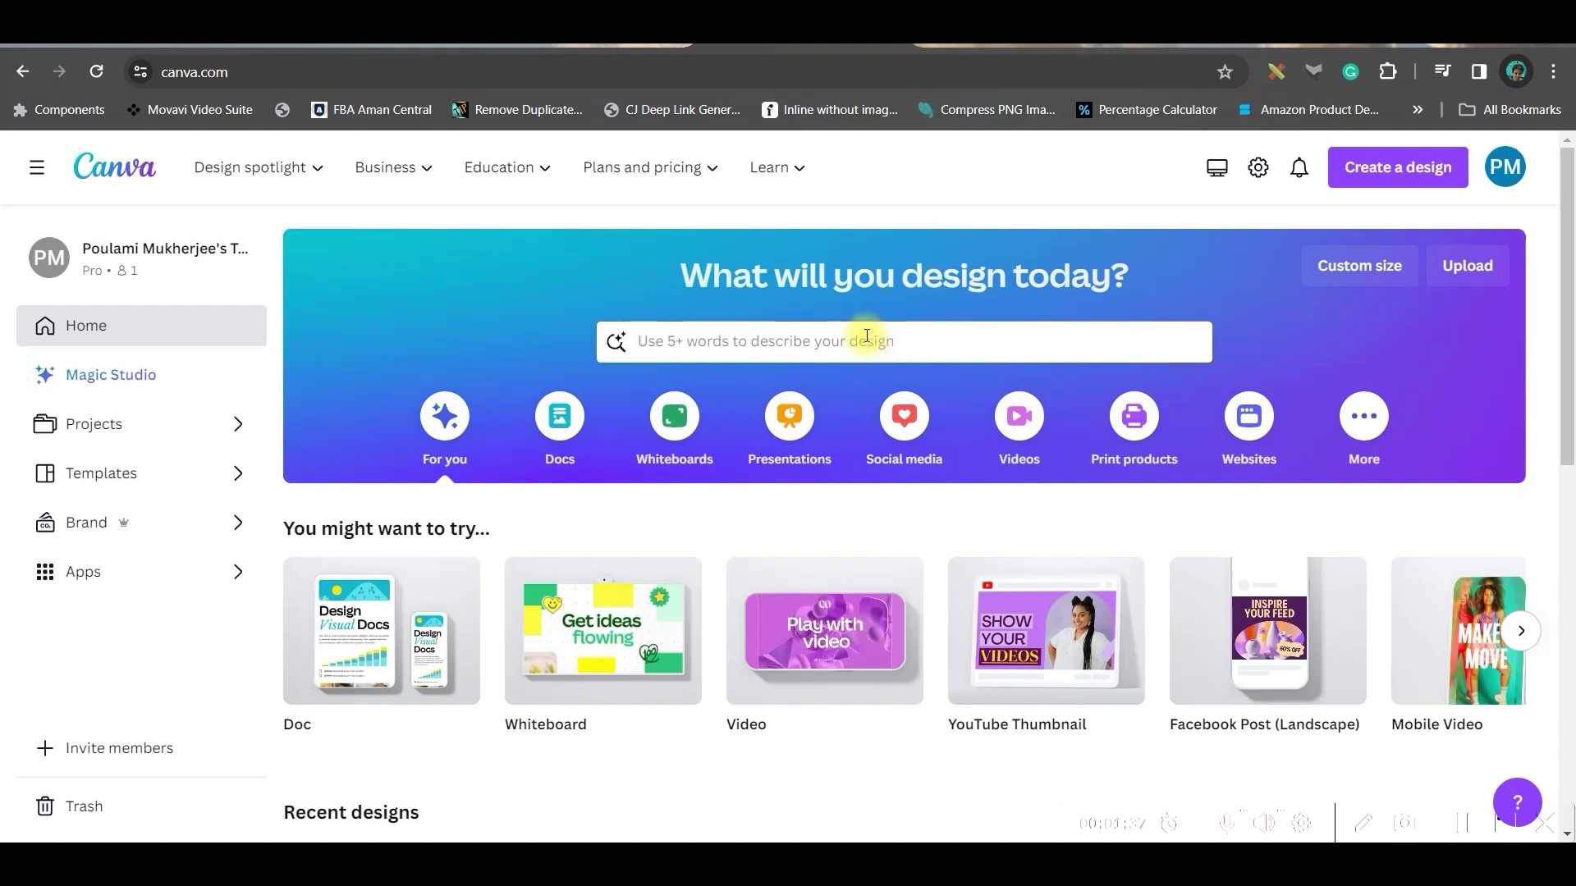
left_click(858, 358)
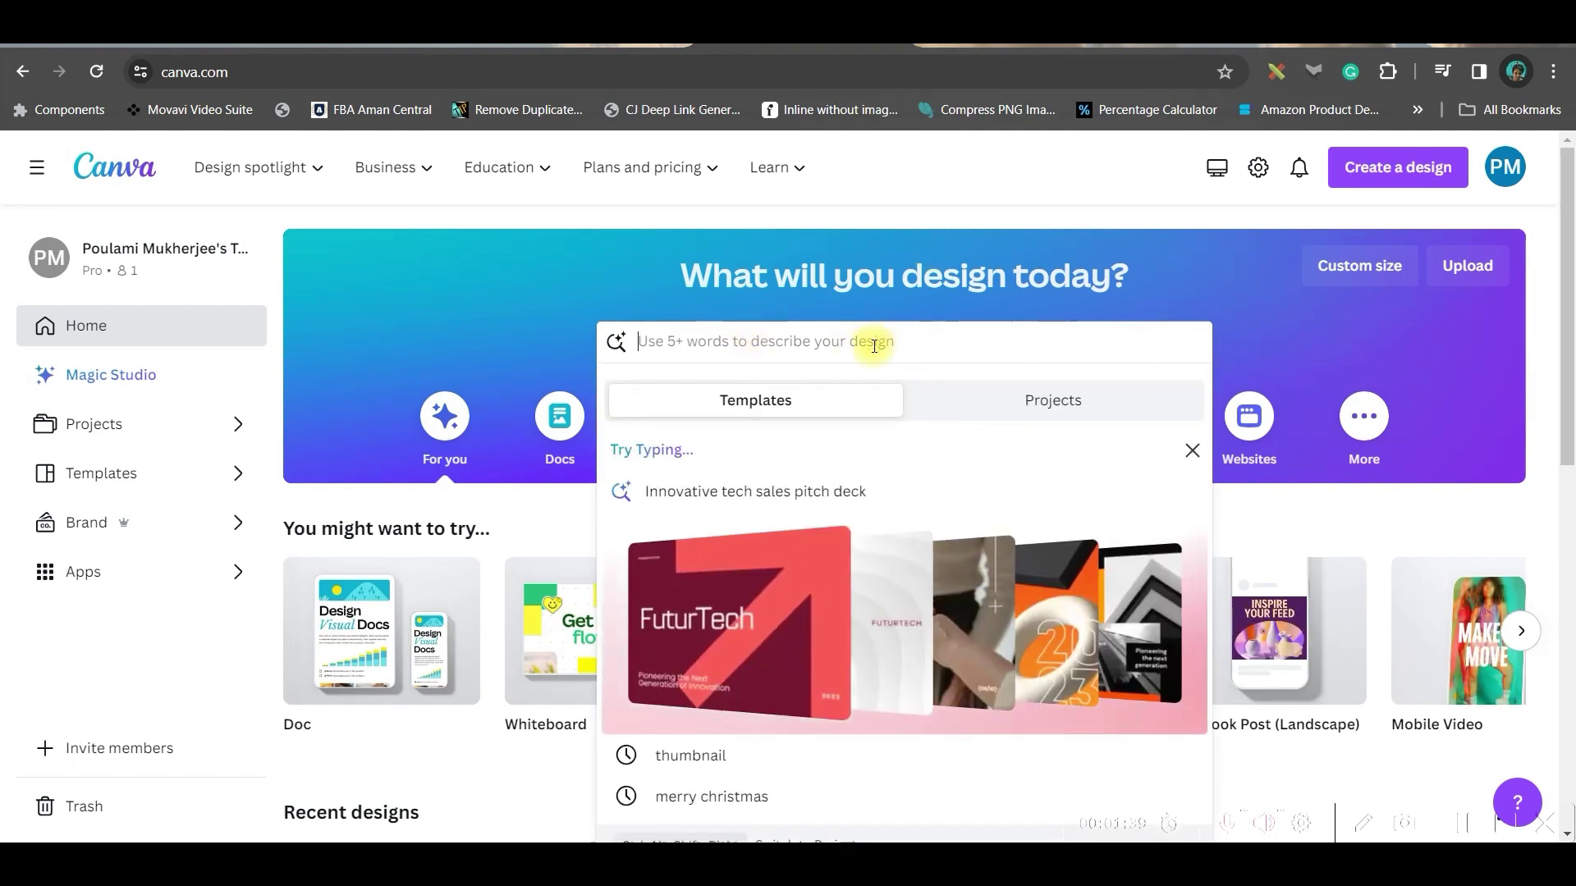
type("YouTube Vid")
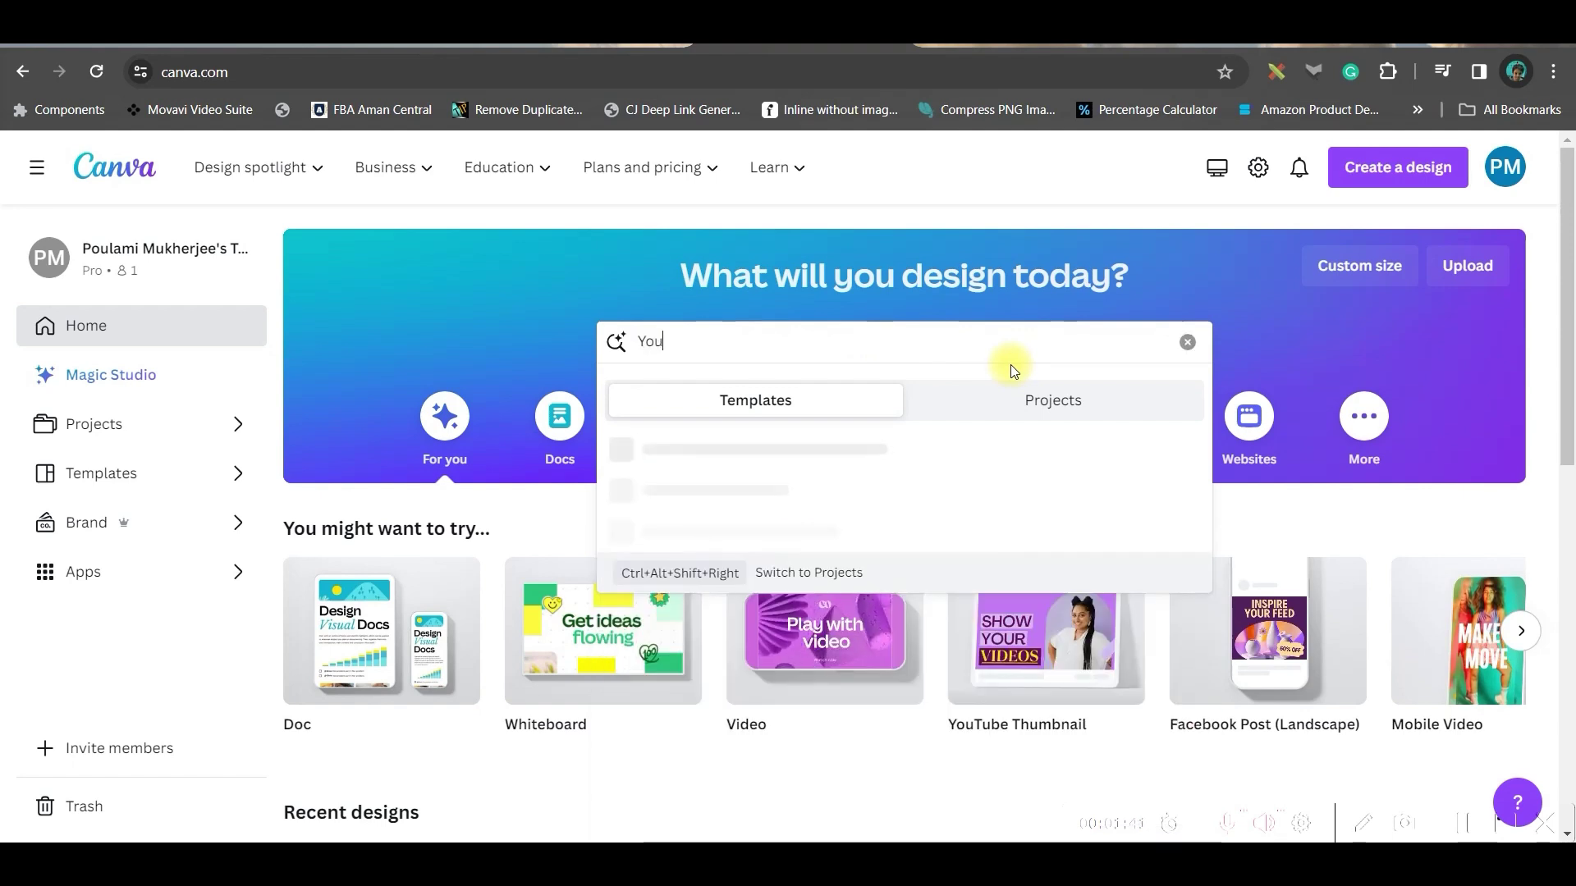
type("eo")
left_click(790, 687)
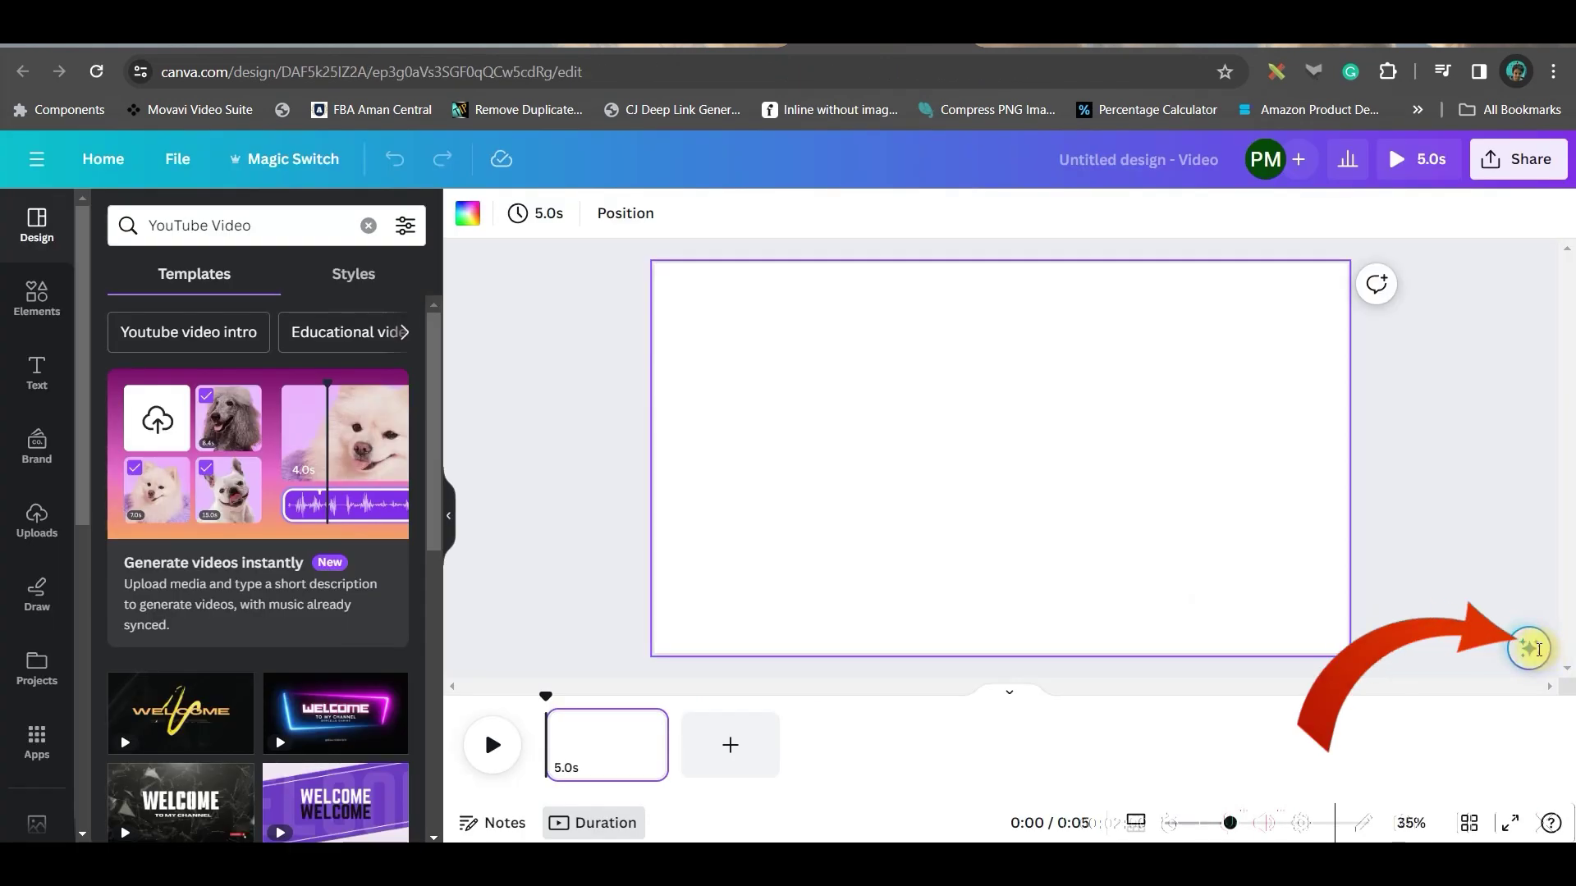
- Generate the fruit welcome script on the page with Magic Write and select its text
left_click(1532, 650)
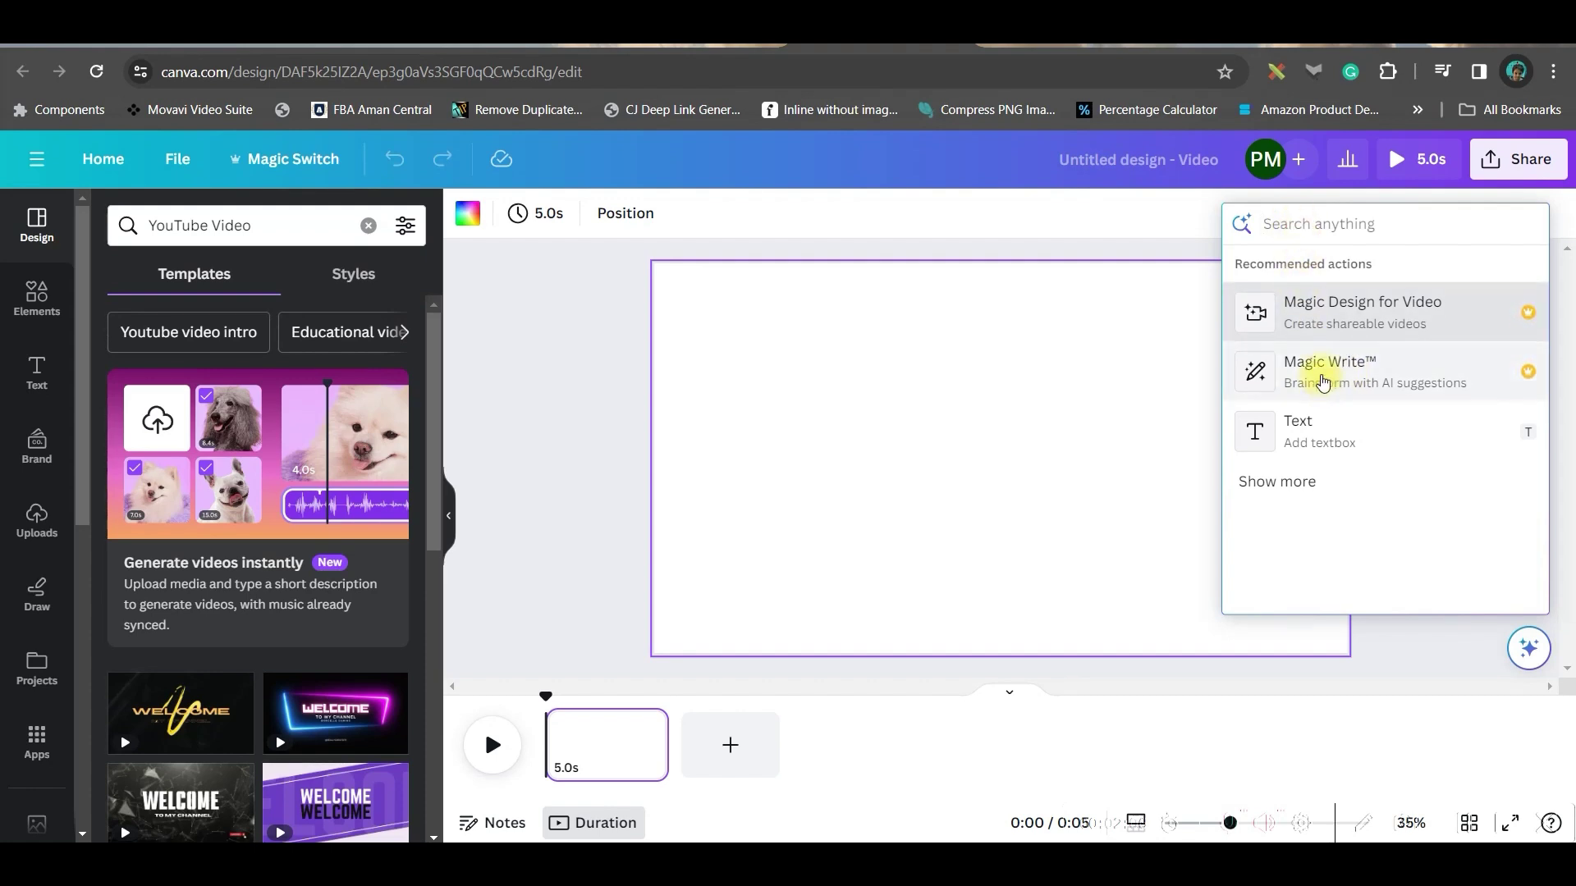
left_click(1316, 369)
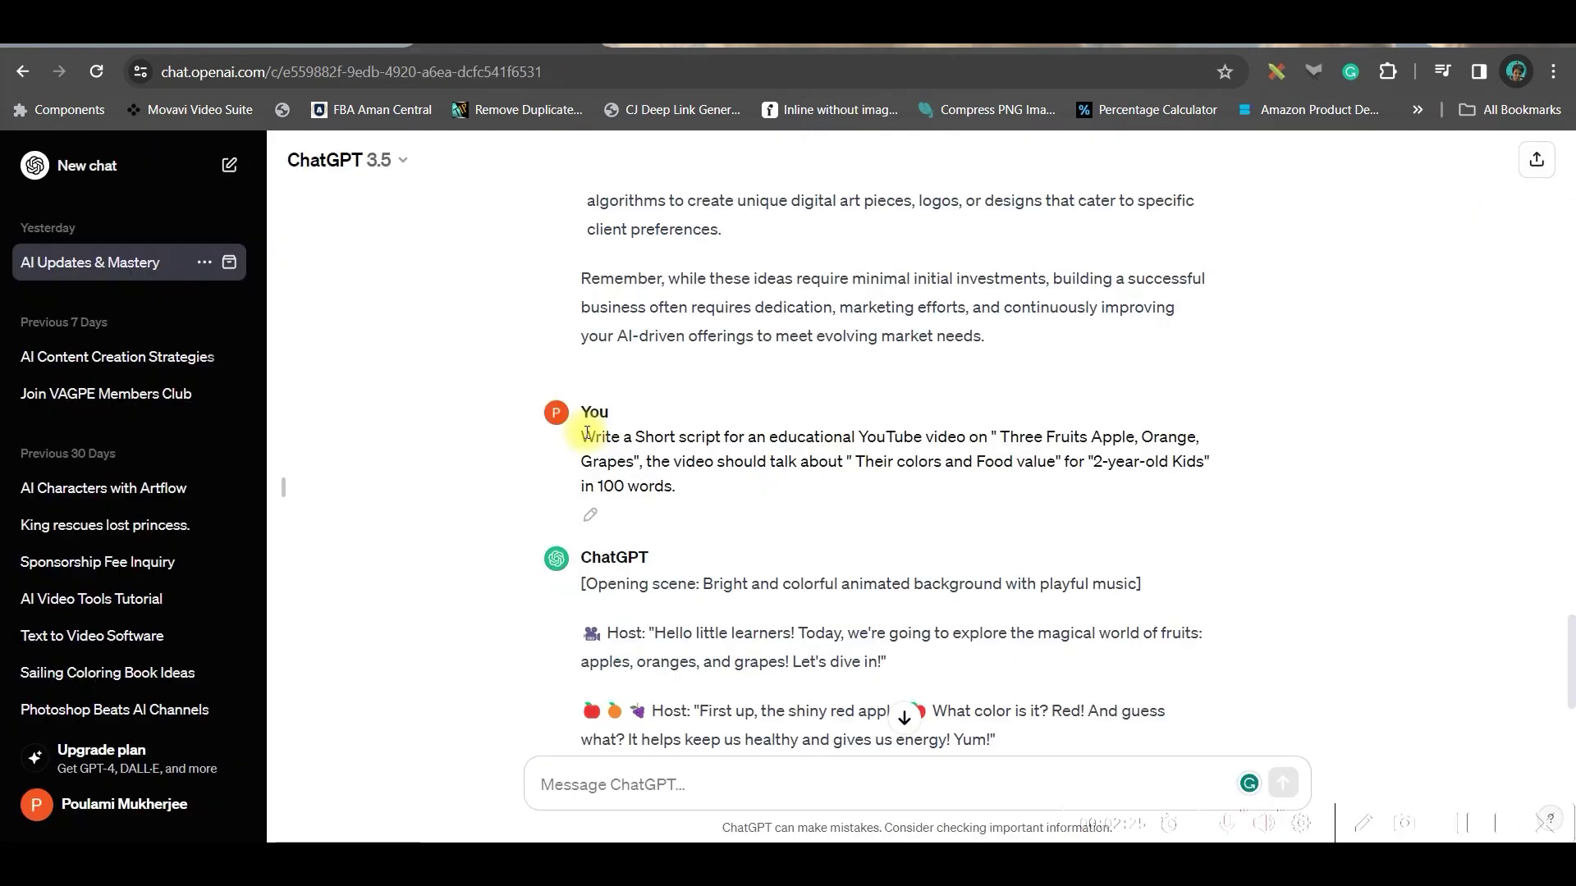
left_click_drag(582, 436, 680, 489)
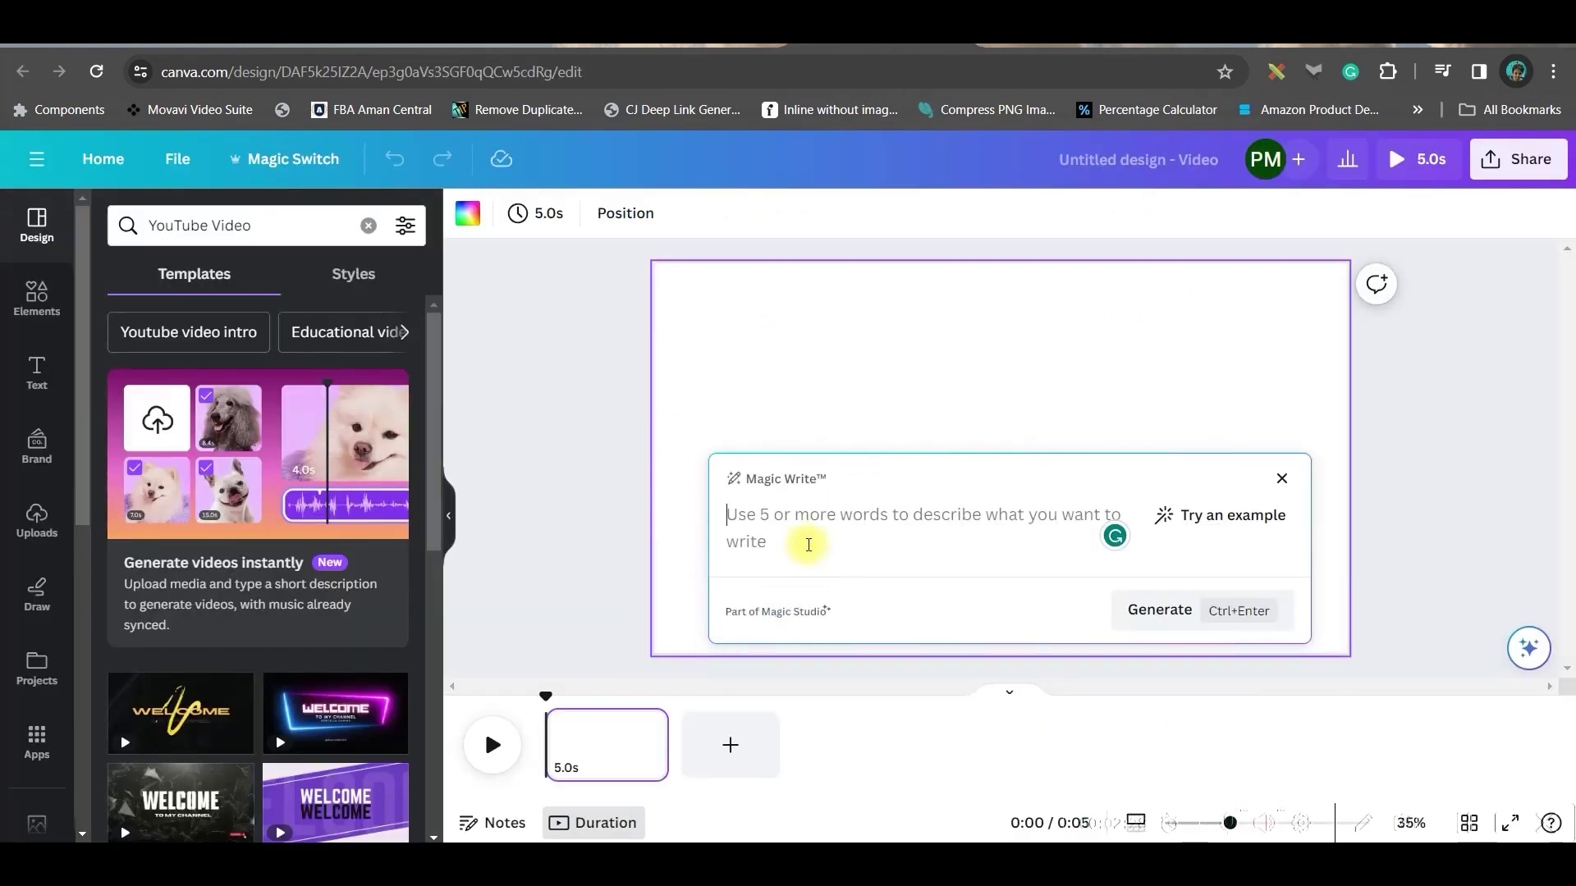
type("Write a Short script for an educational YouTube video on \" Three Fruits Apple, Orange, Grapes\", the video should talk about \" Their colors and Food value\" for \"2-year-old Kids\" in 100 words.")
left_click(1219, 641)
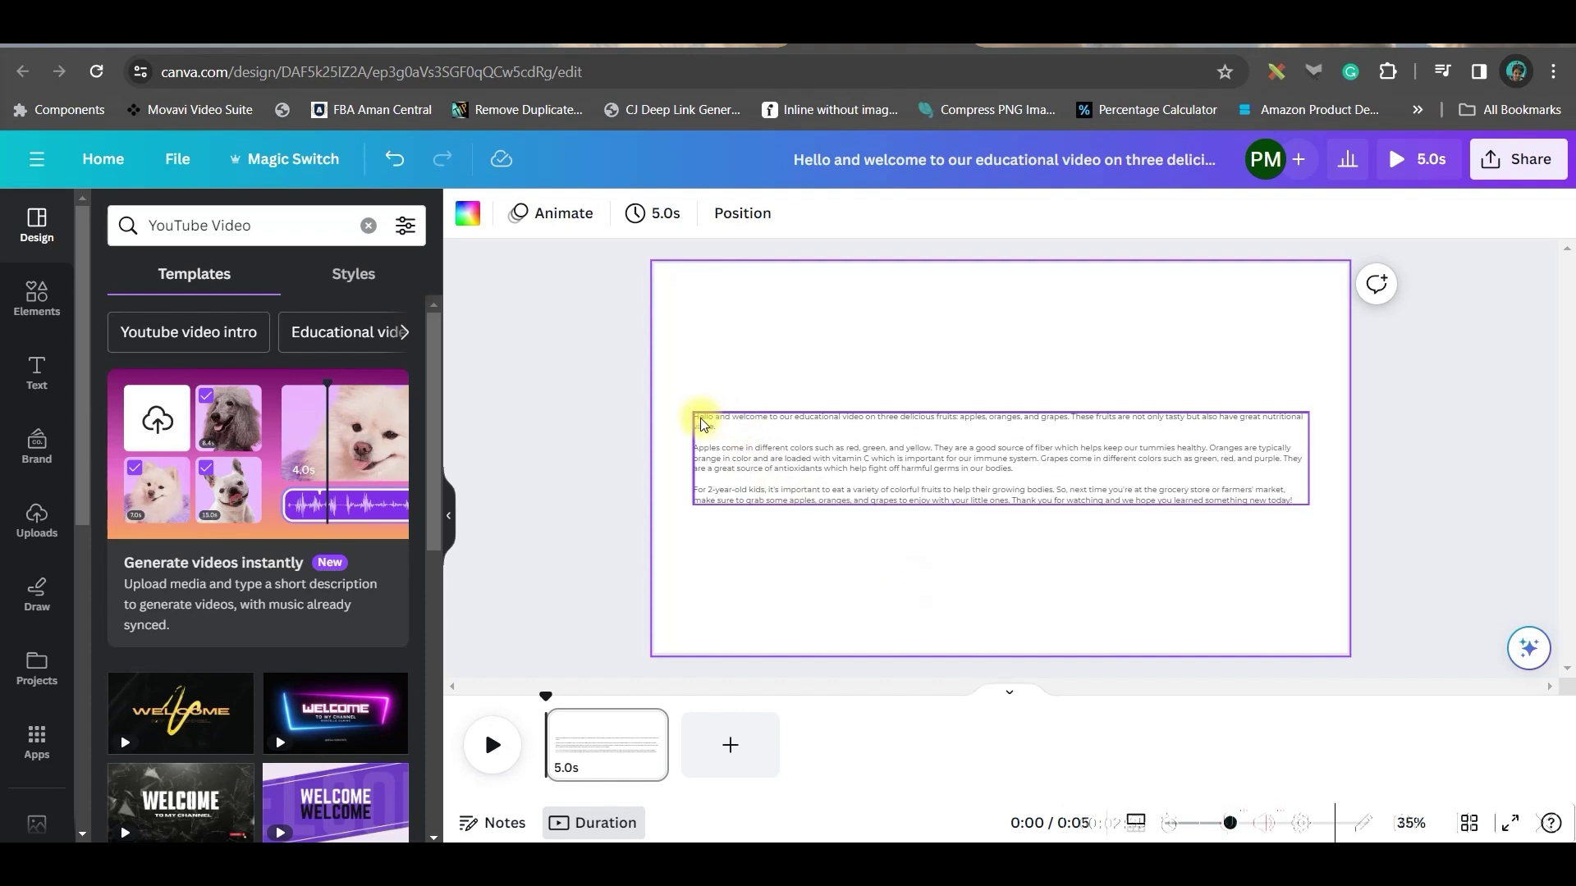
left_click(696, 425)
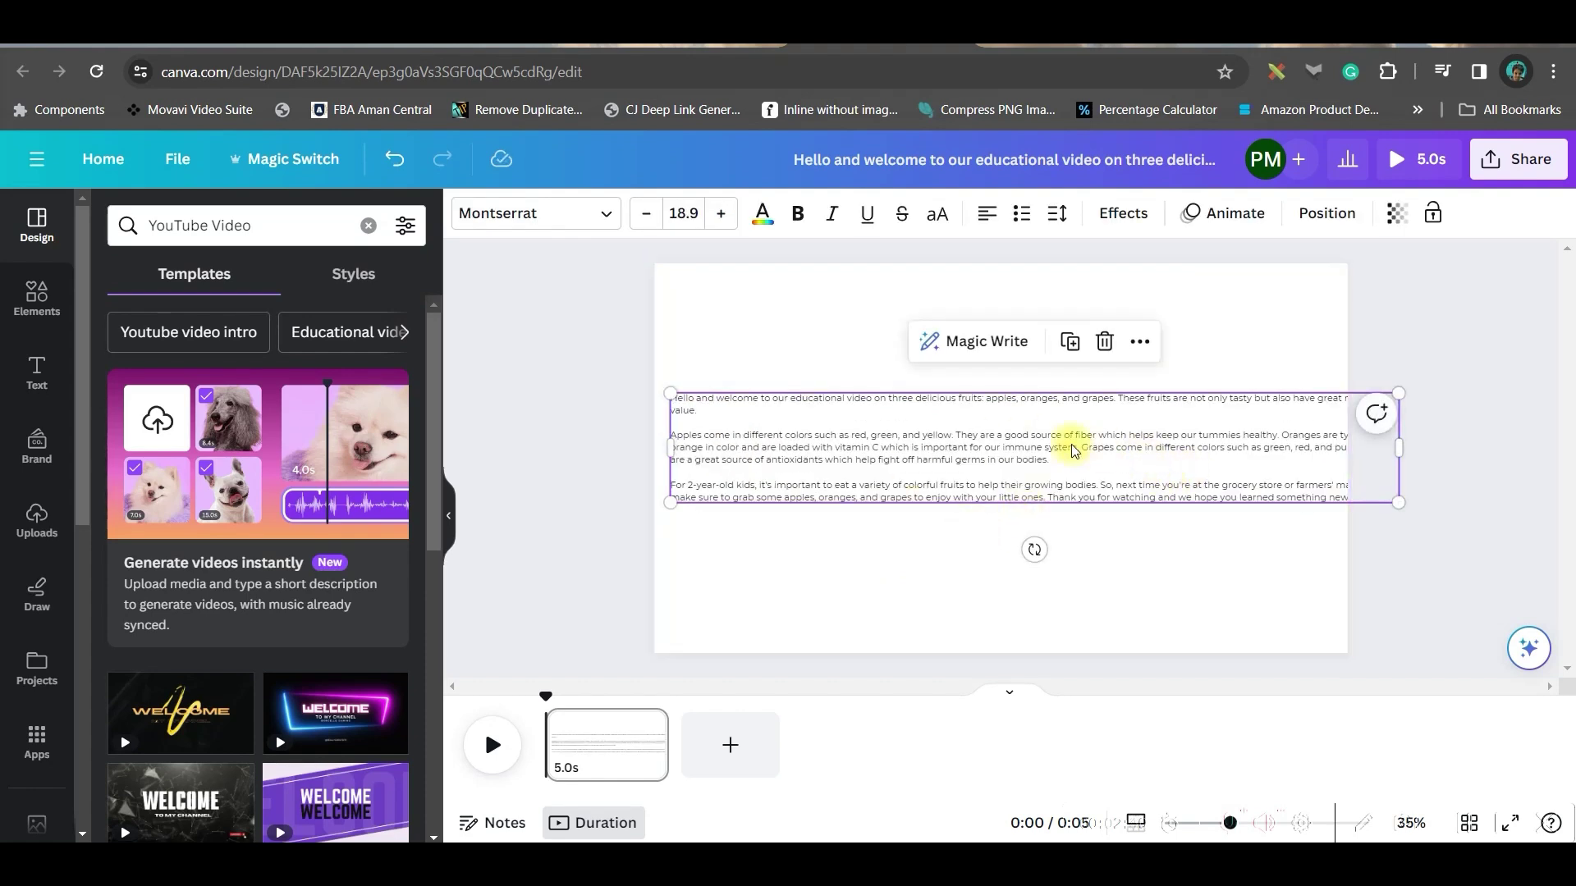
double_click(1121, 400)
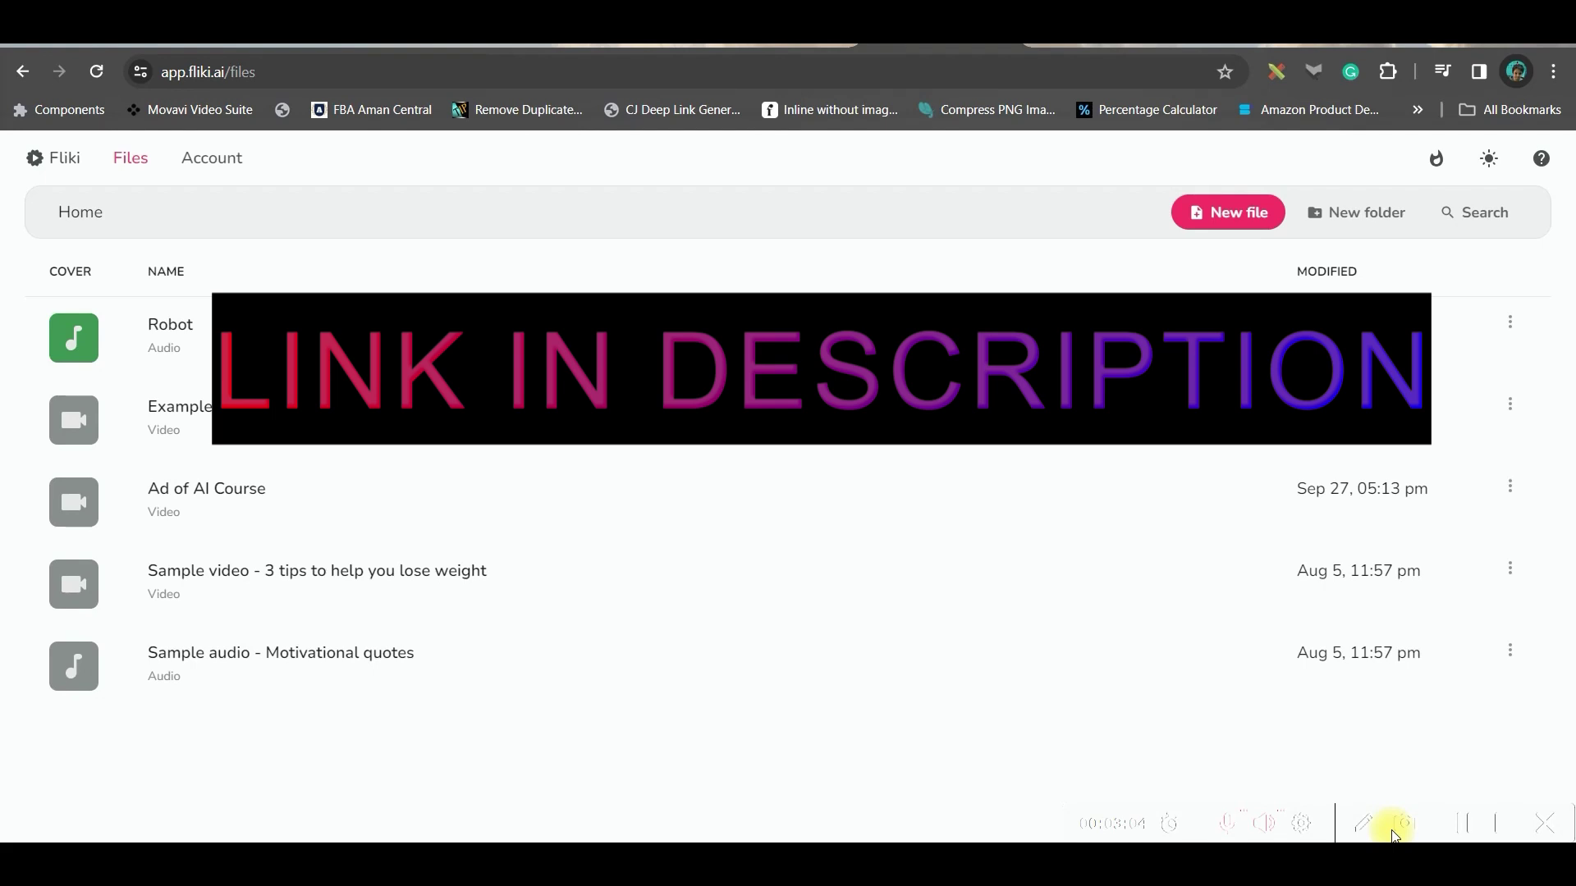
- Start a new audio-only Fliki file from an empty file with United States dialect
left_click(1223, 211)
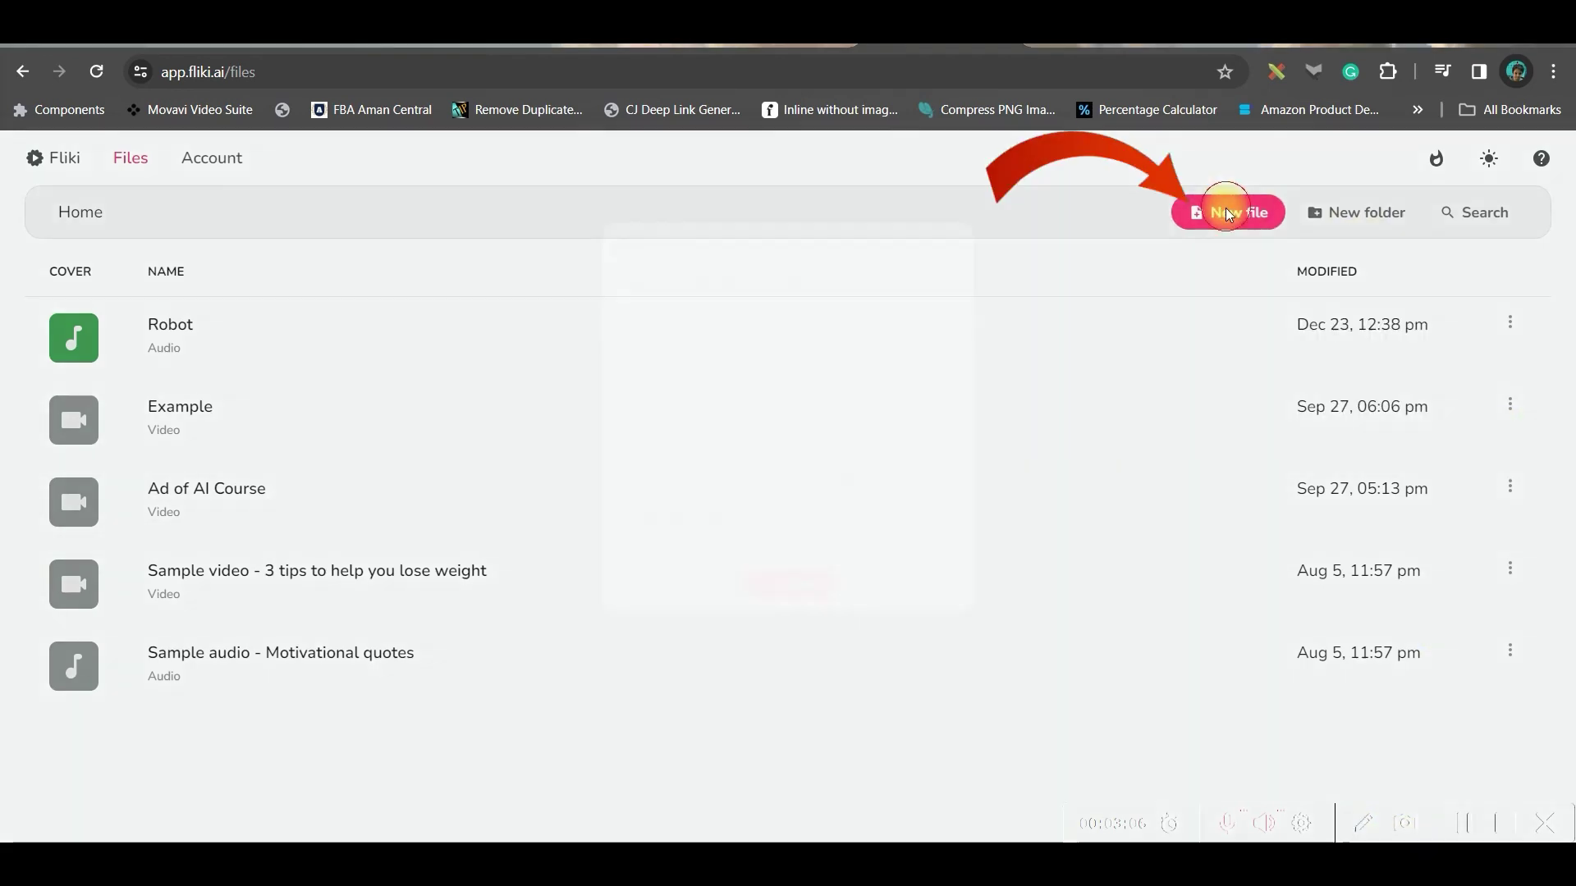
left_click(800, 274)
left_click(791, 441)
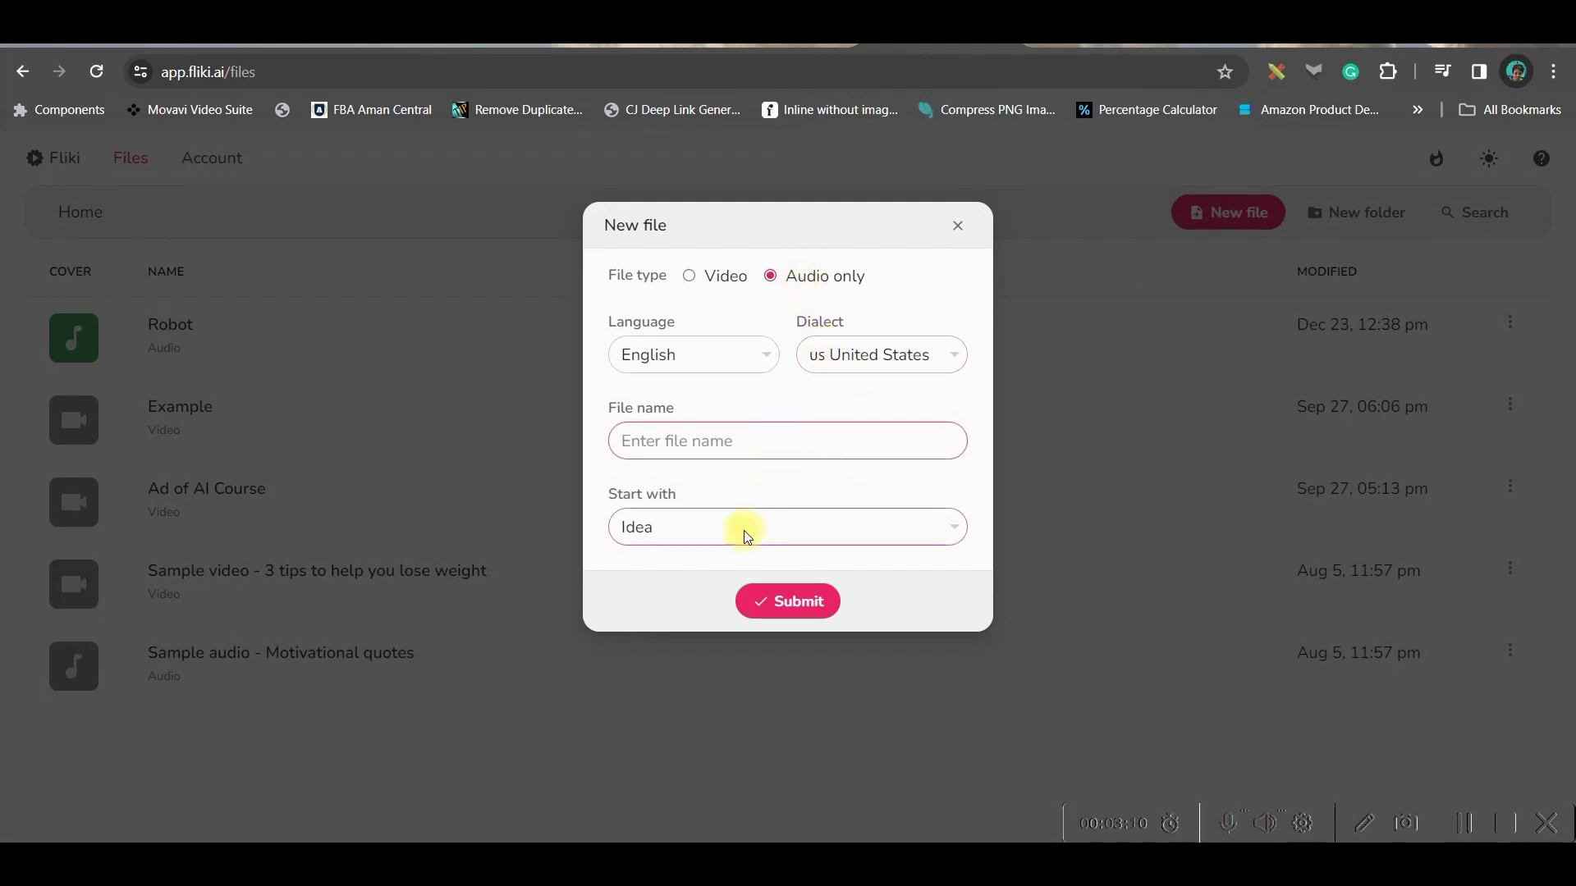
left_click(791, 544)
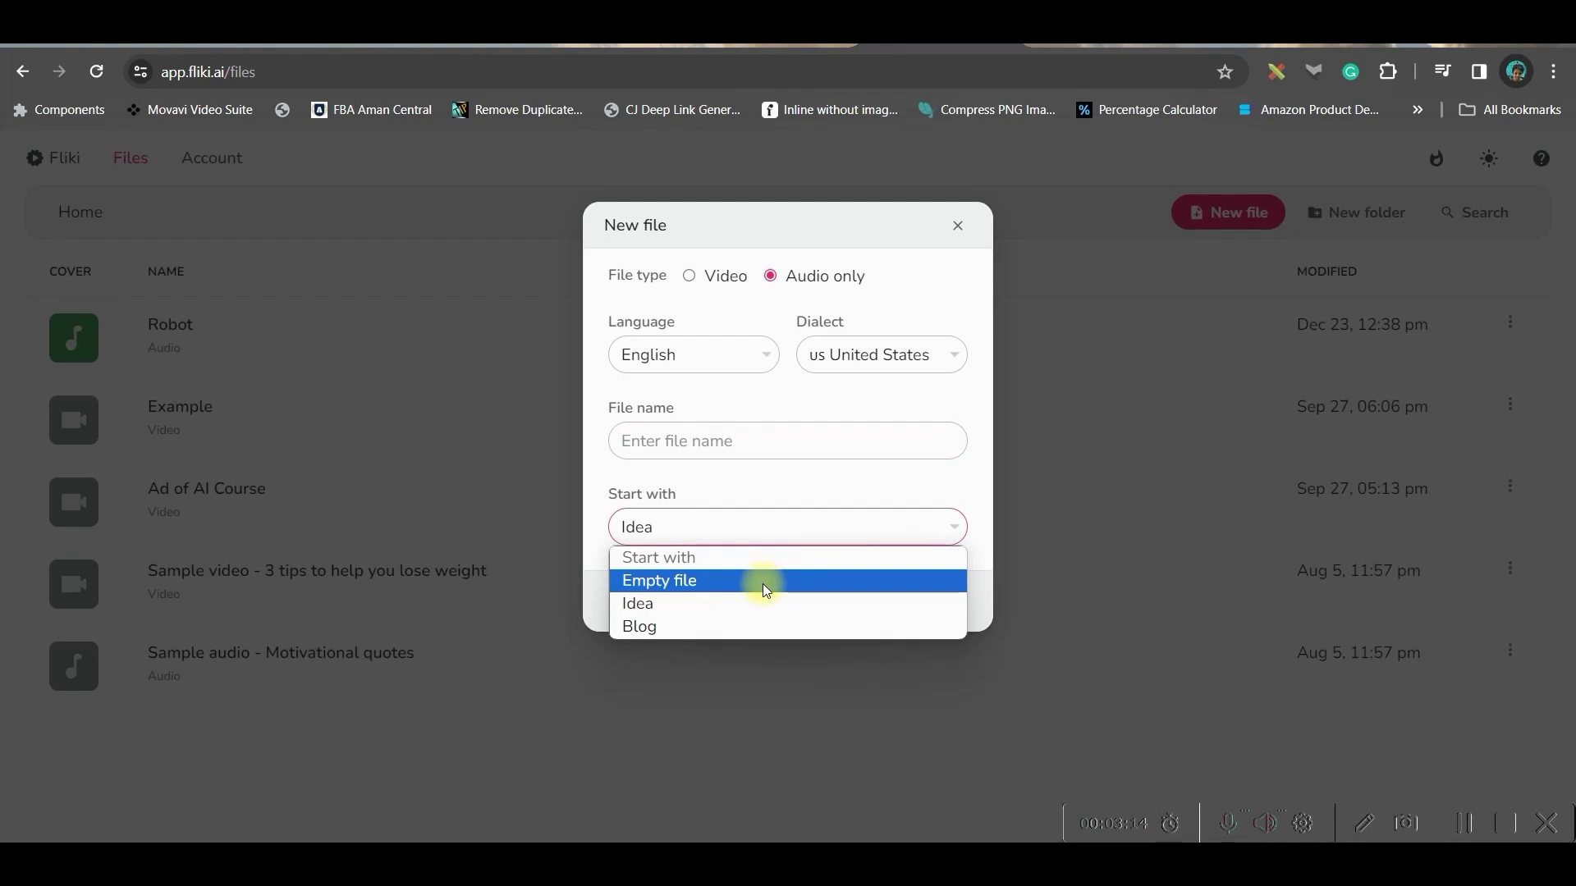
left_click(762, 584)
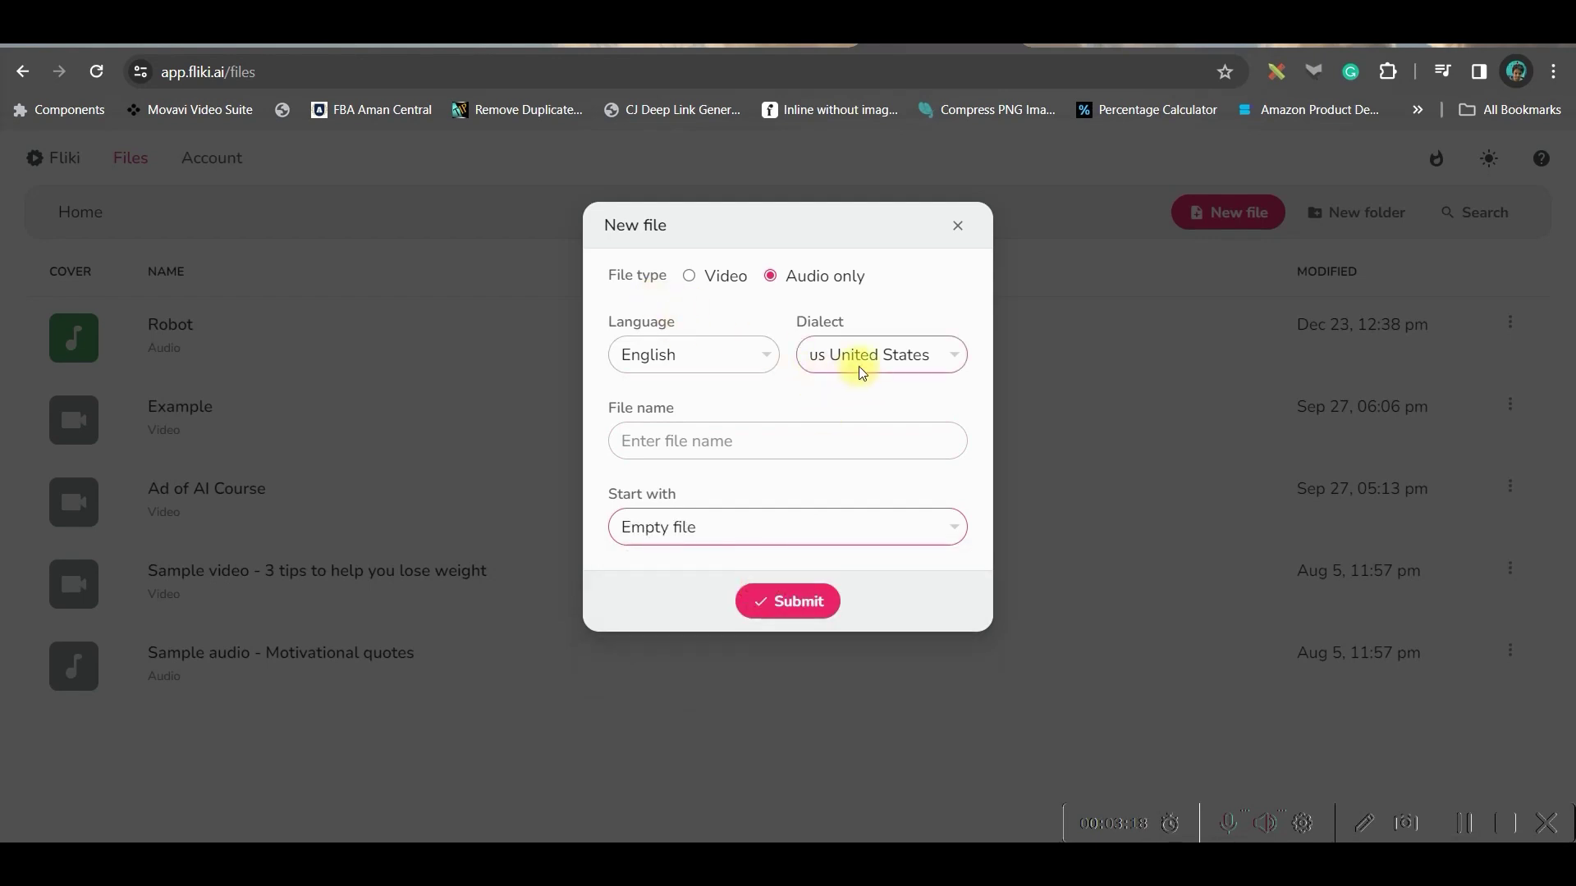
left_click(900, 353)
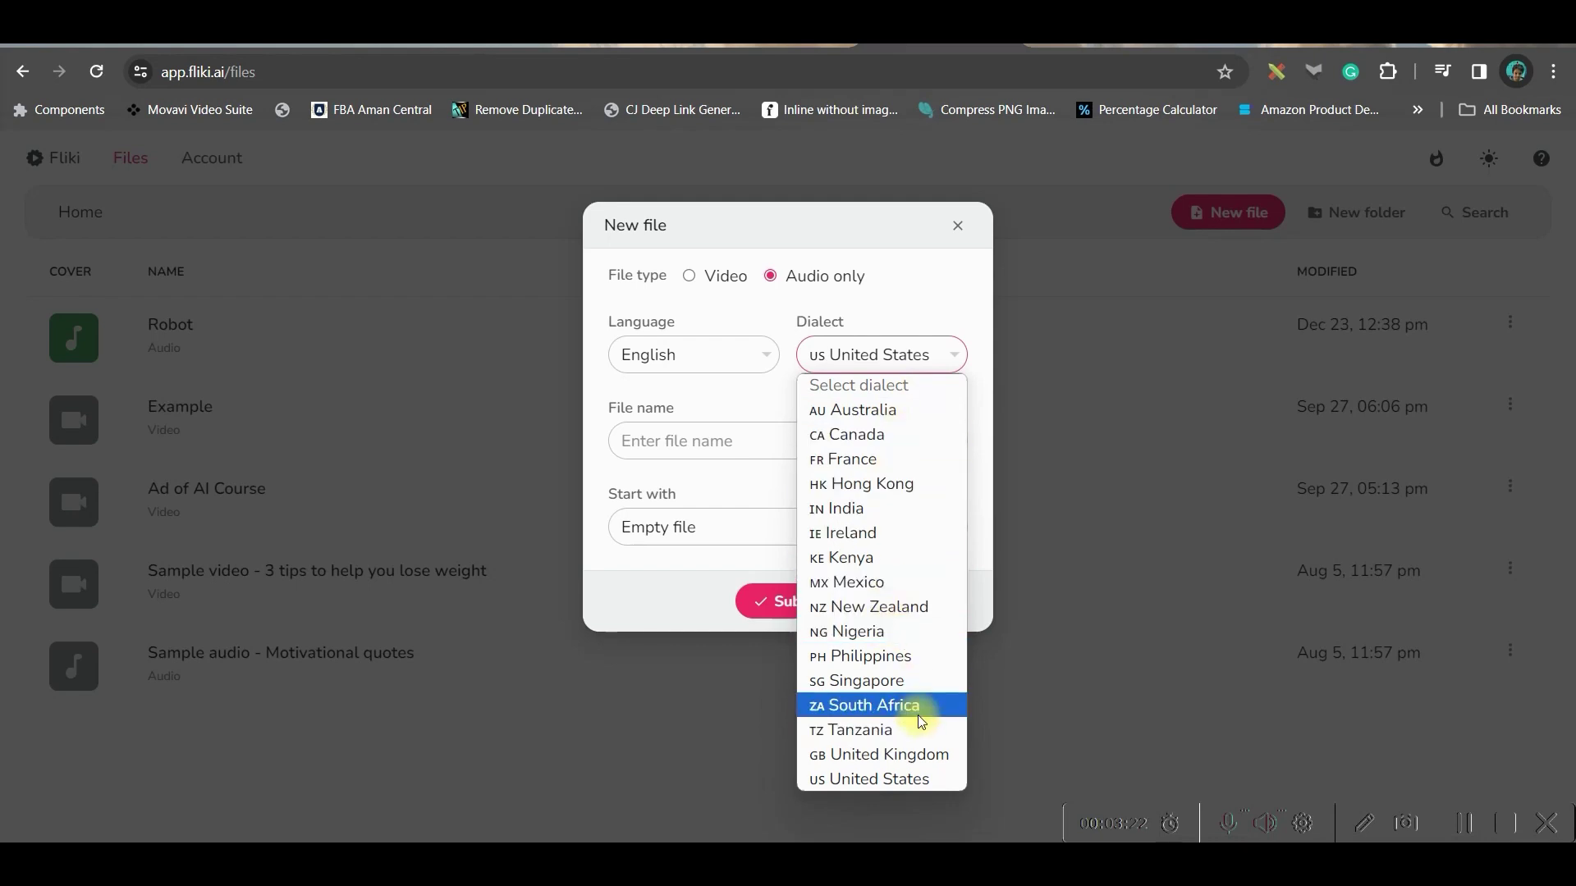
left_click(780, 598)
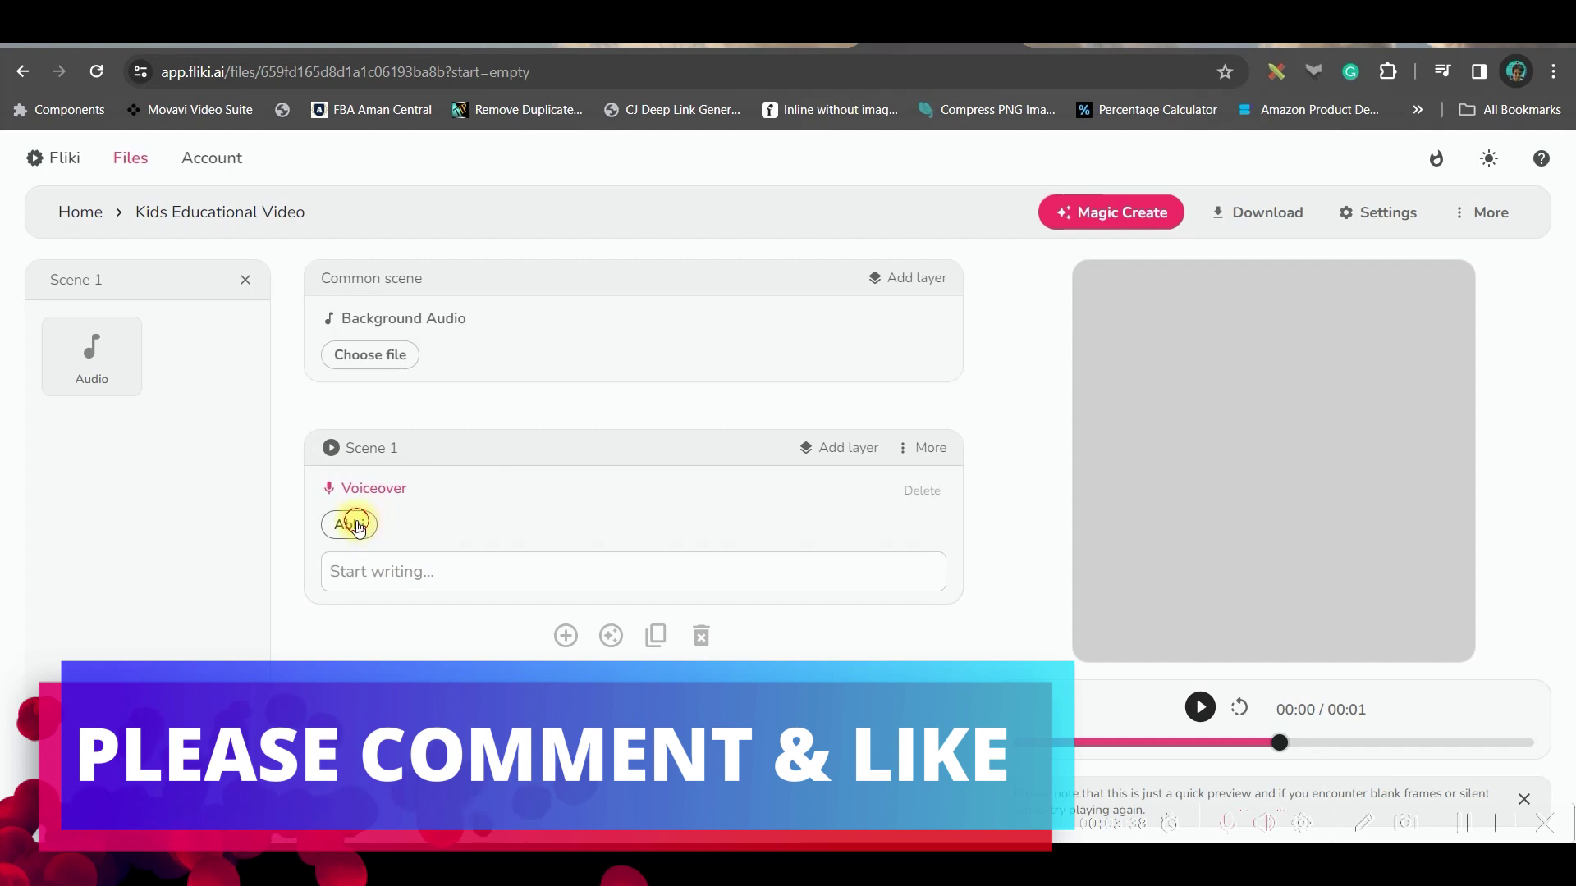
- Preview the Diarmid voice and download the voiceover audio
left_click(354, 525)
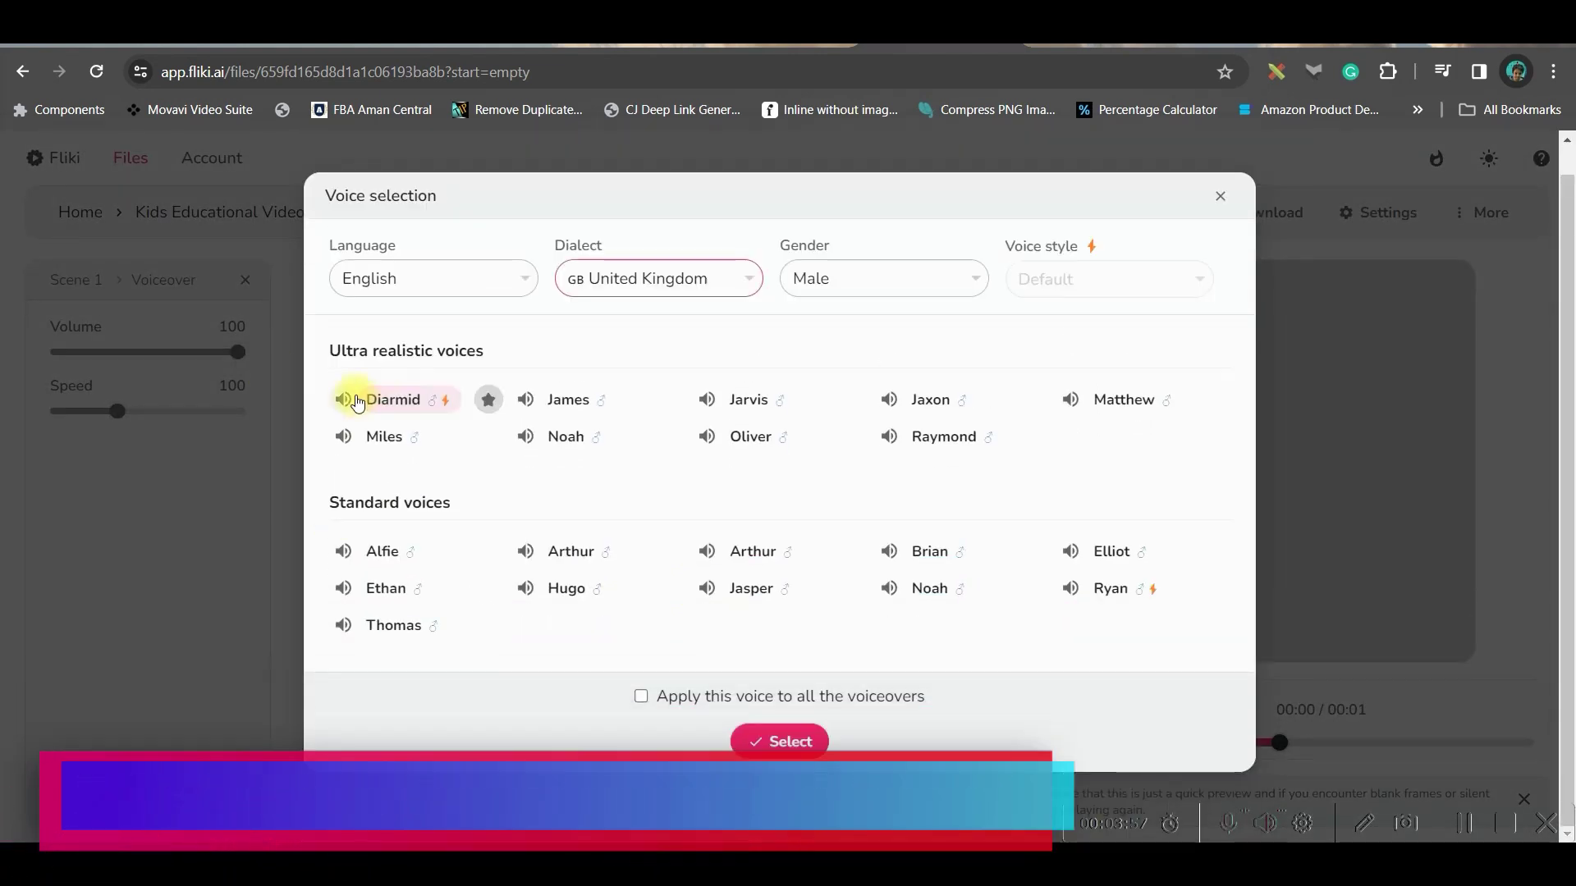
left_click(345, 401)
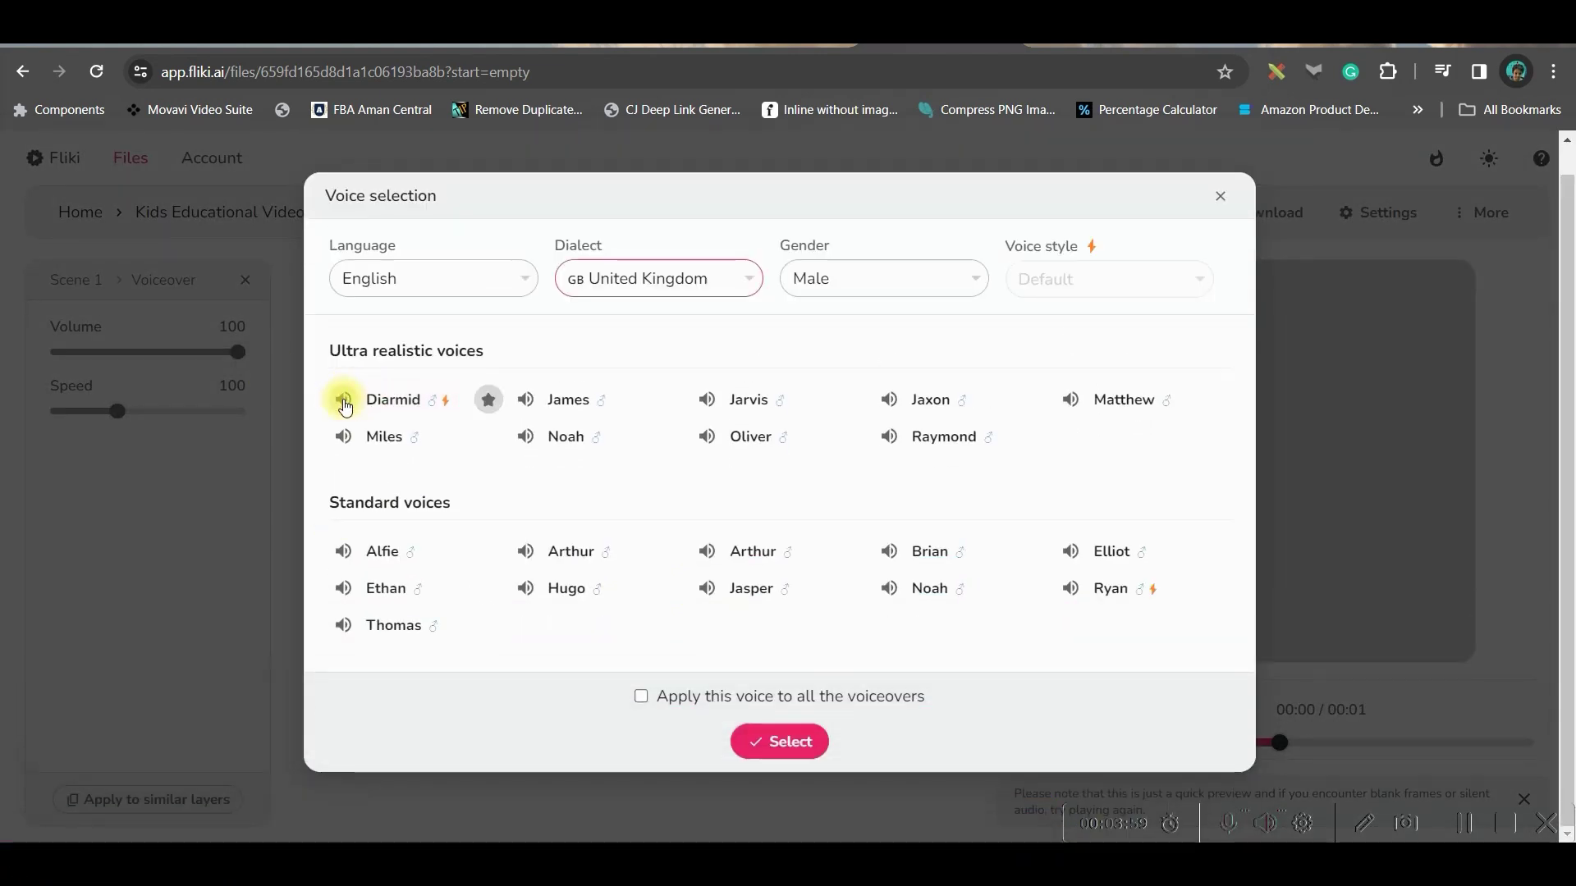
left_click(393, 402)
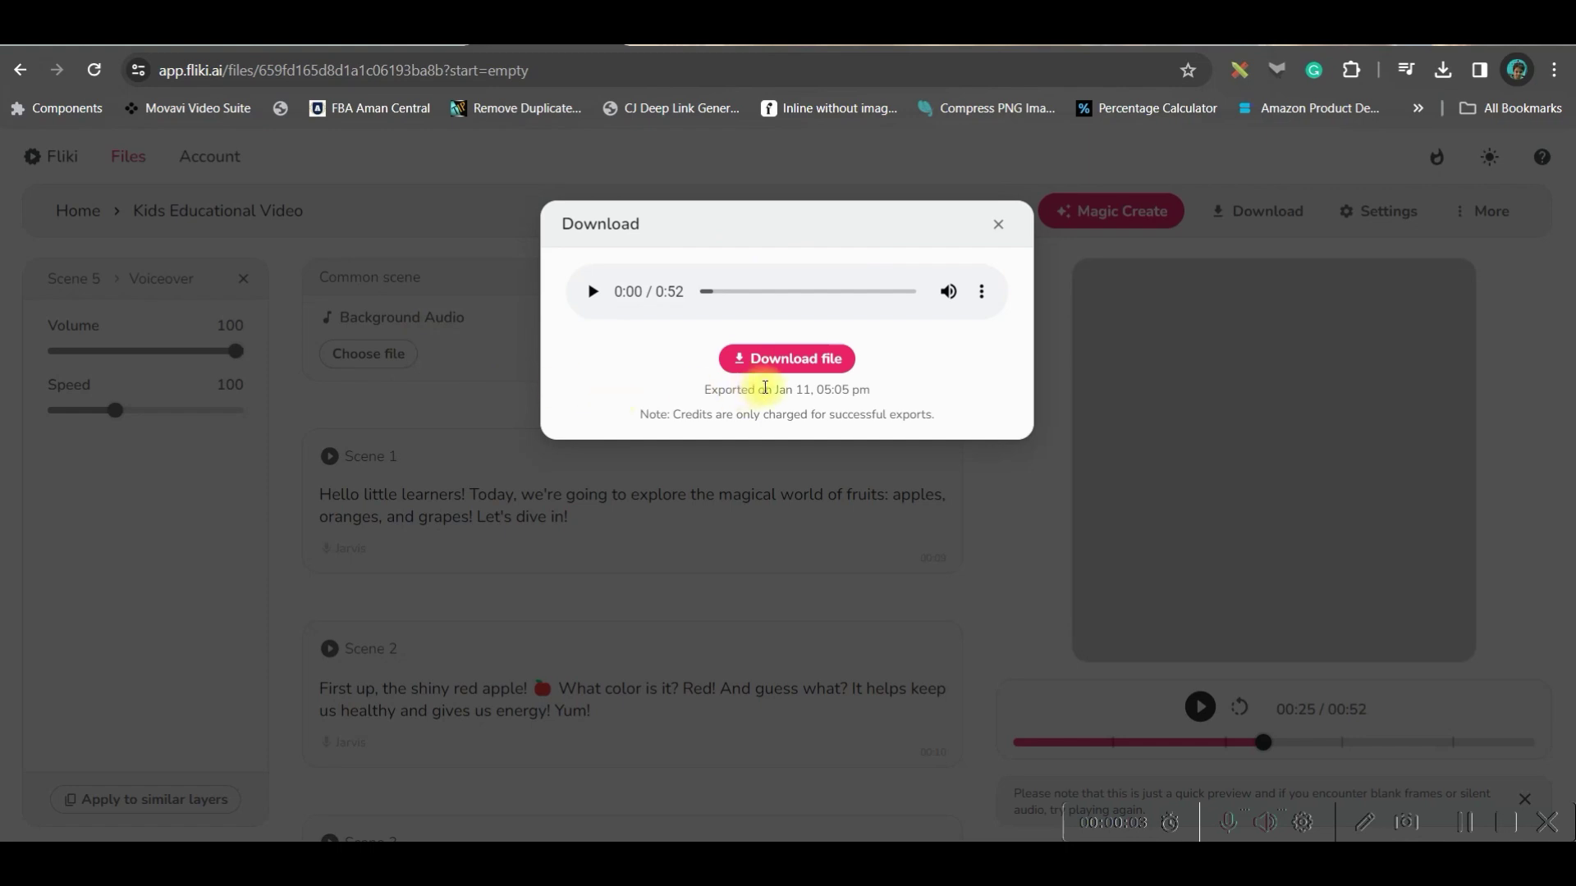
left_click(804, 360)
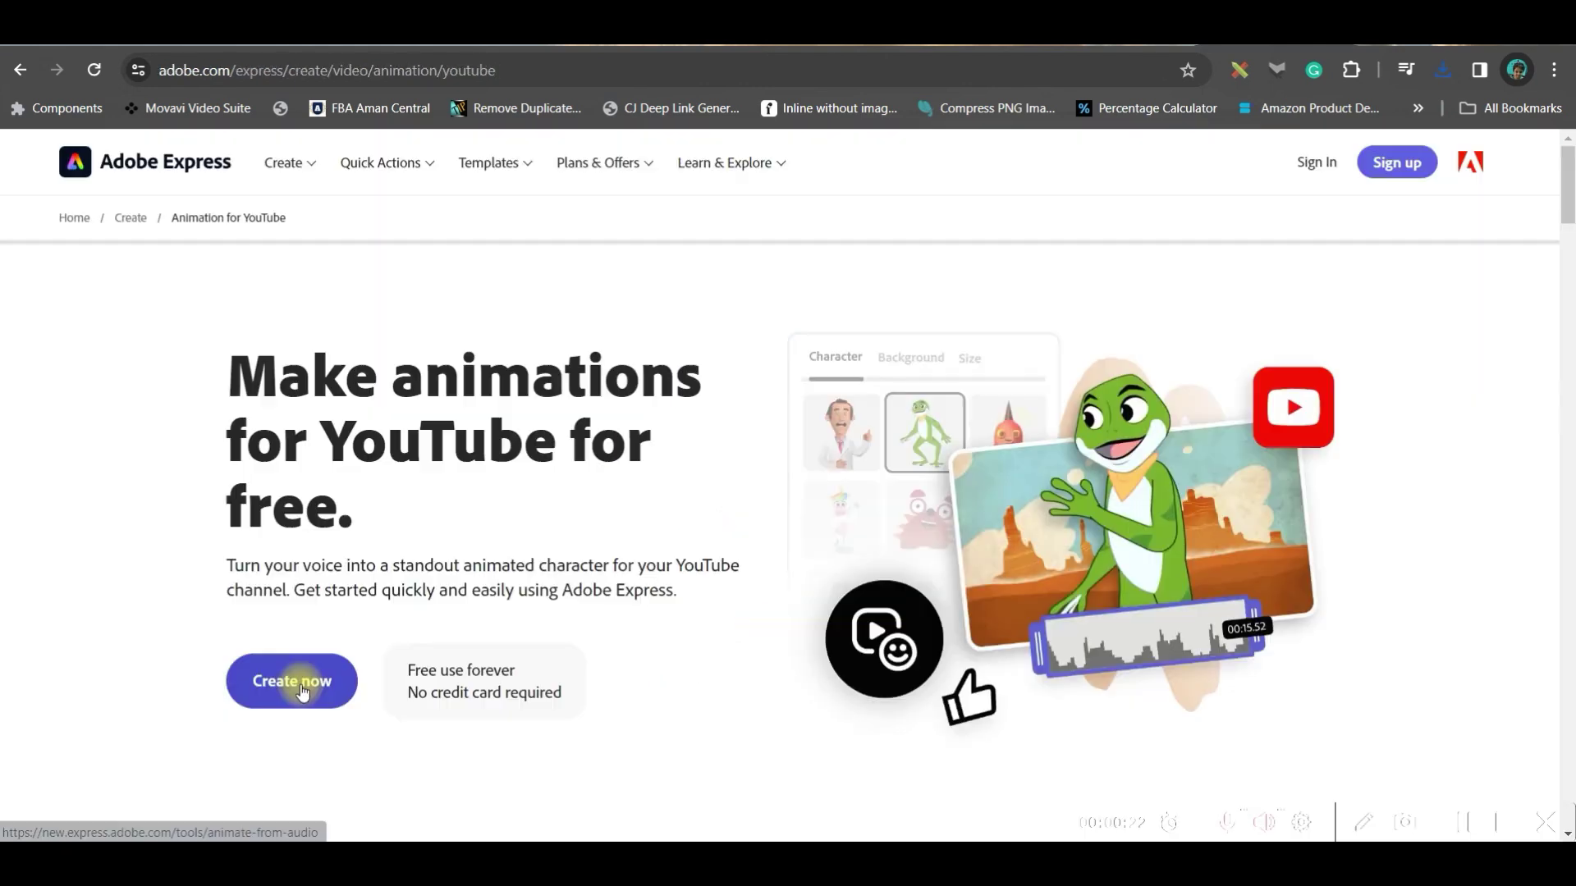
- Pick the Stardust unicorn from Creatures and set the size to Landscape 1.97:1
left_click(303, 692)
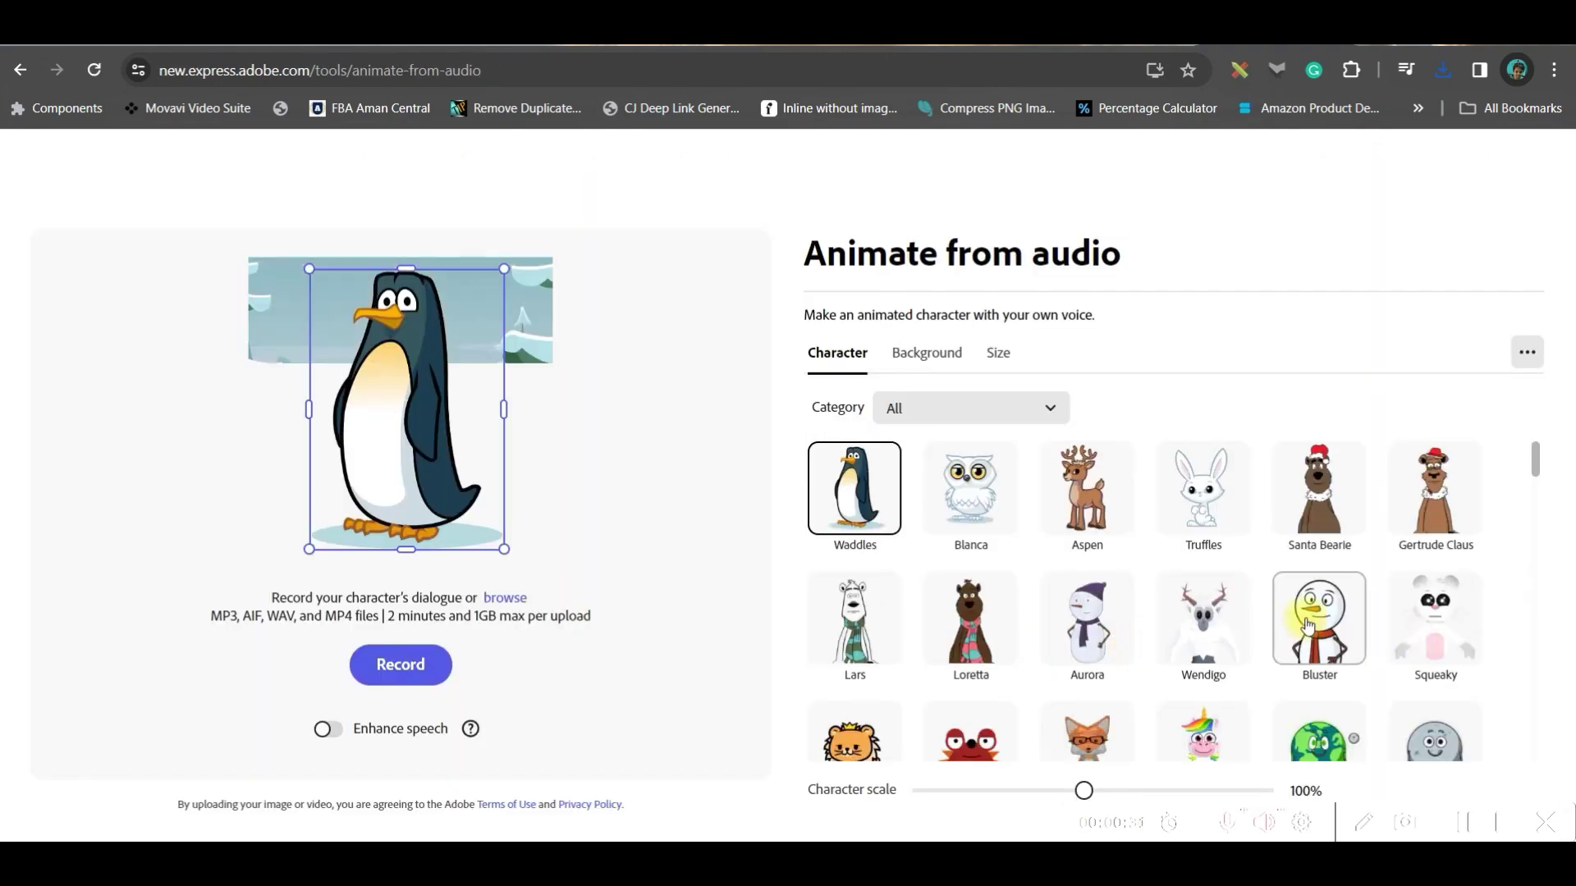
scroll(1319, 624, "down", 2)
scroll(1329, 685, "down", 4)
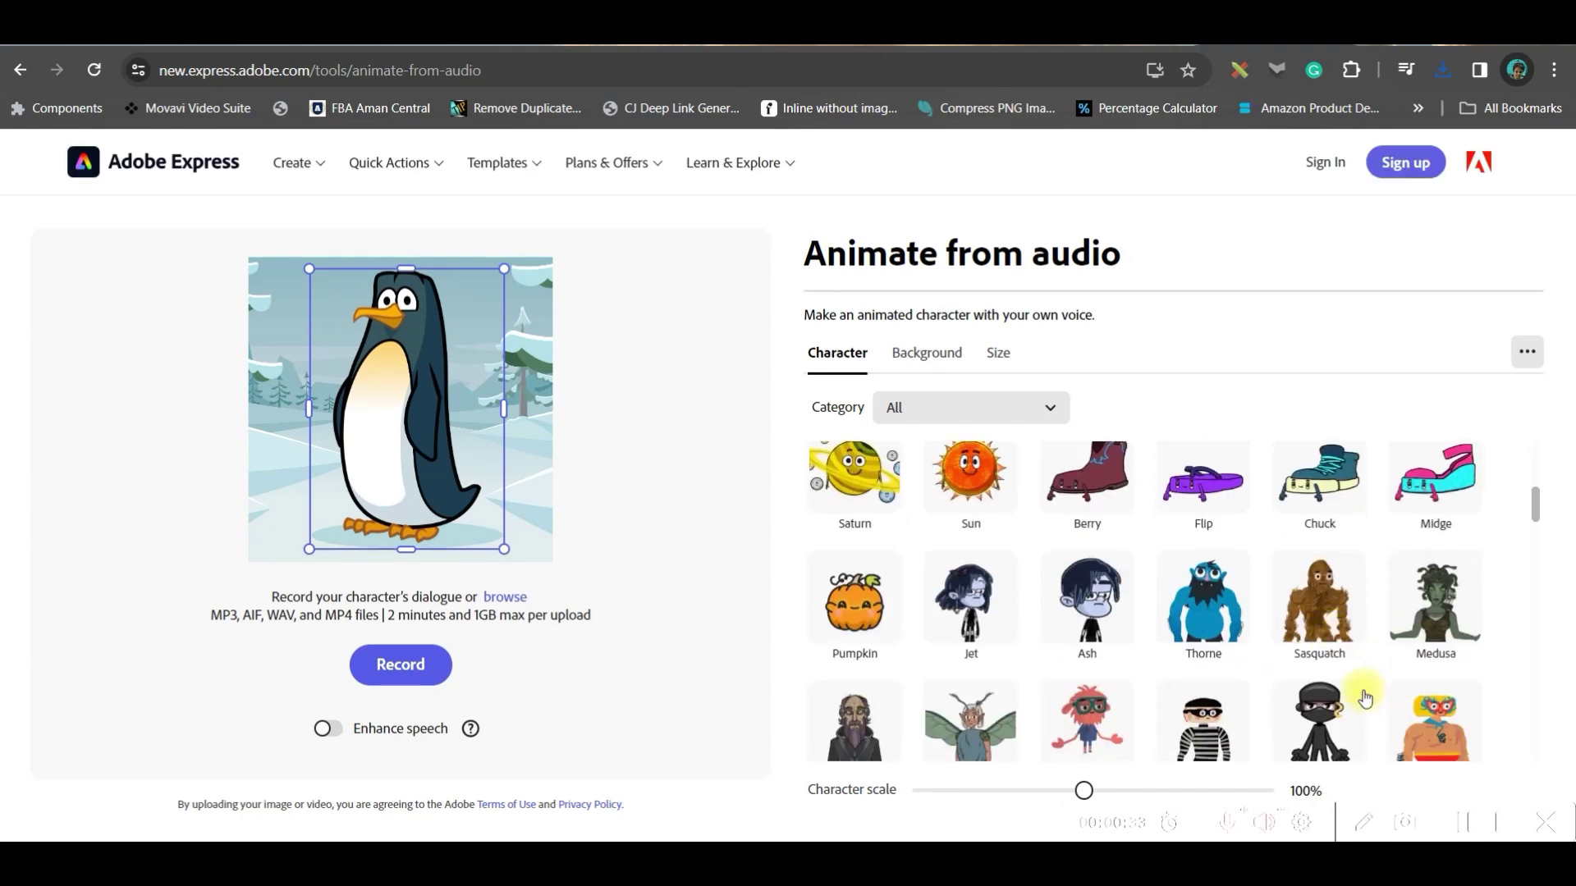
scroll(1346, 657, "down", 4)
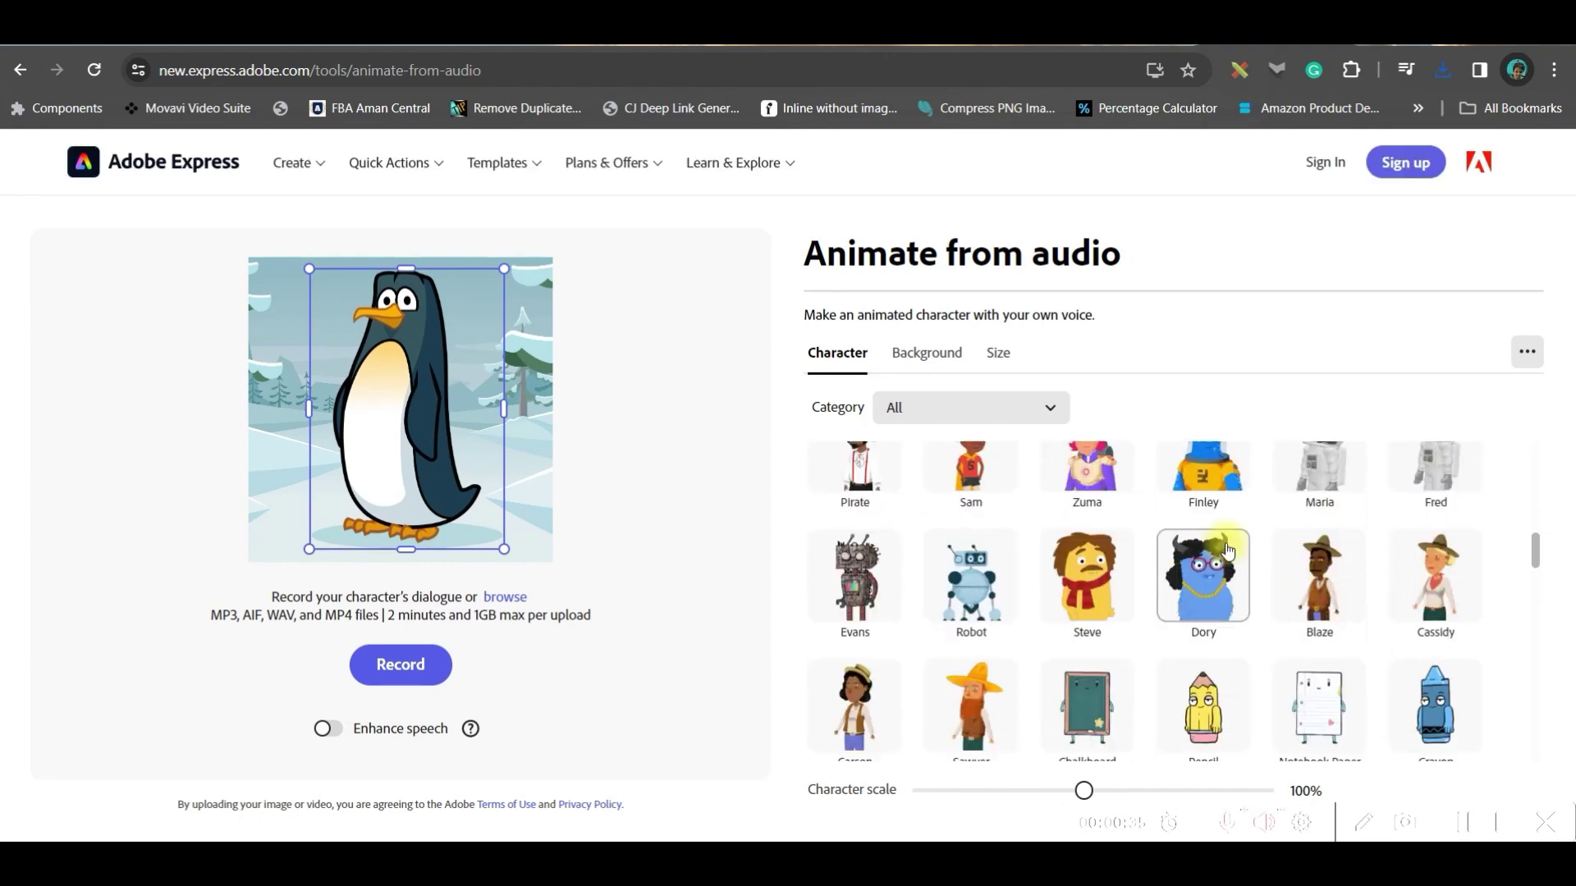
left_click(1031, 409)
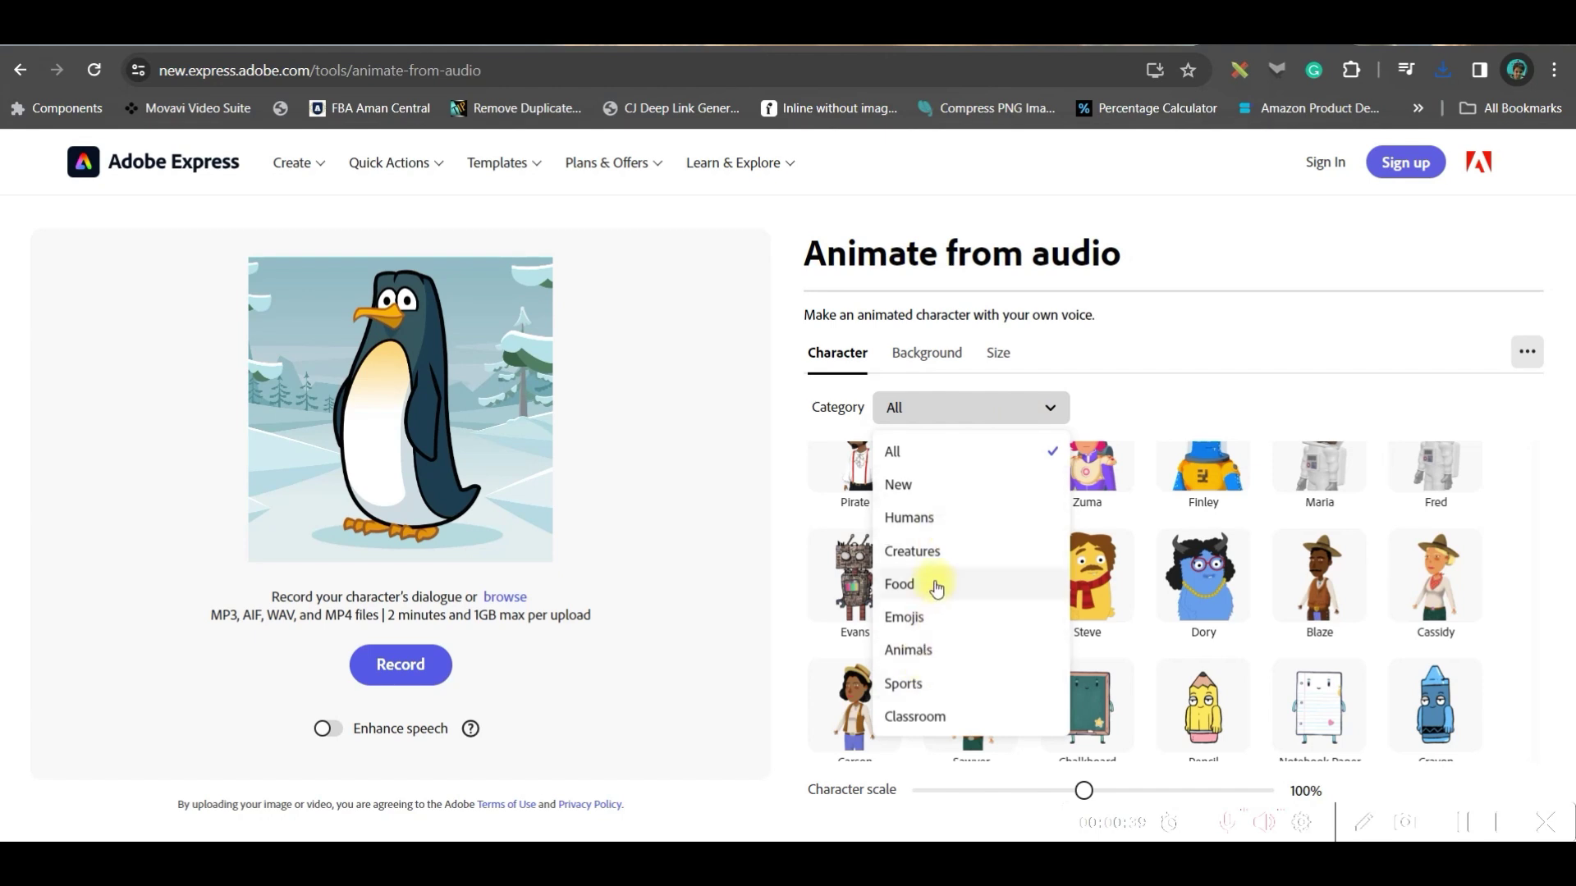
left_click(944, 556)
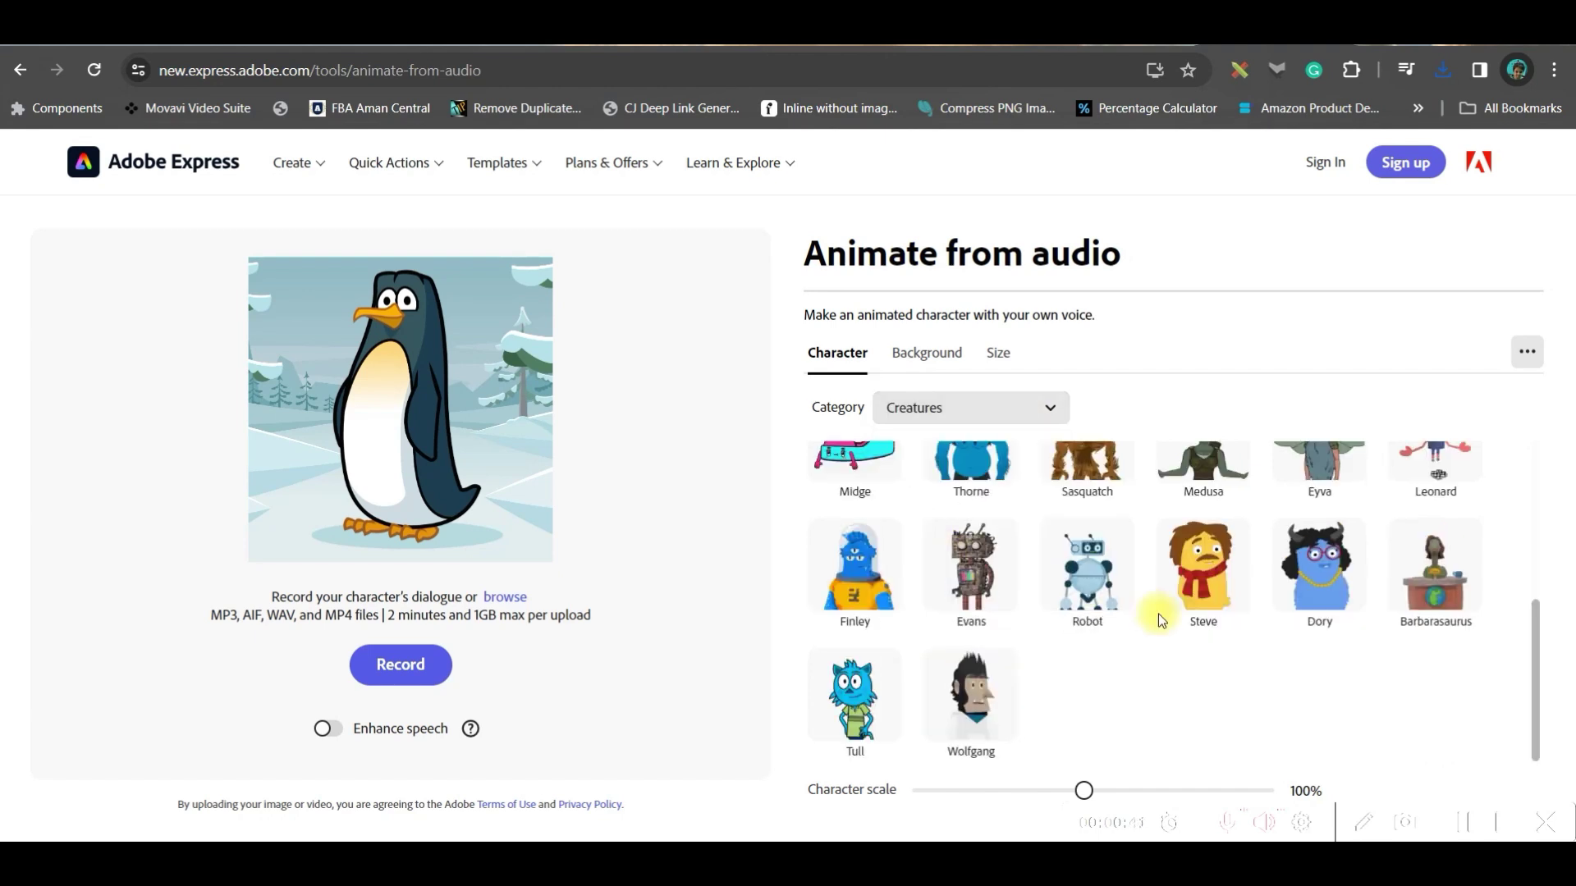
scroll(1097, 697, "up", 4)
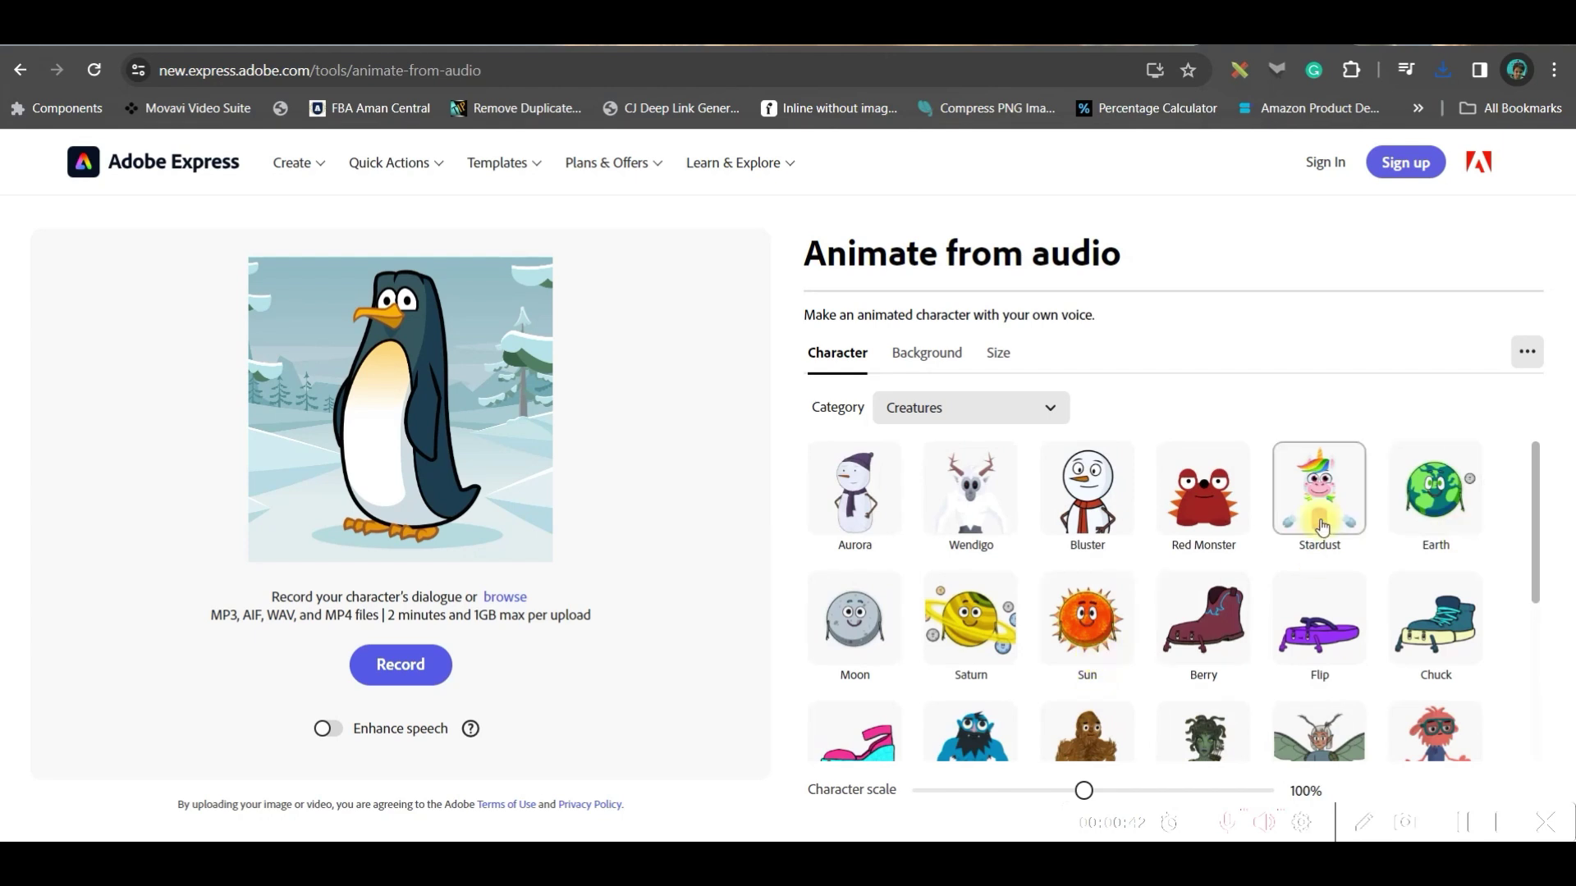
left_click(1228, 677)
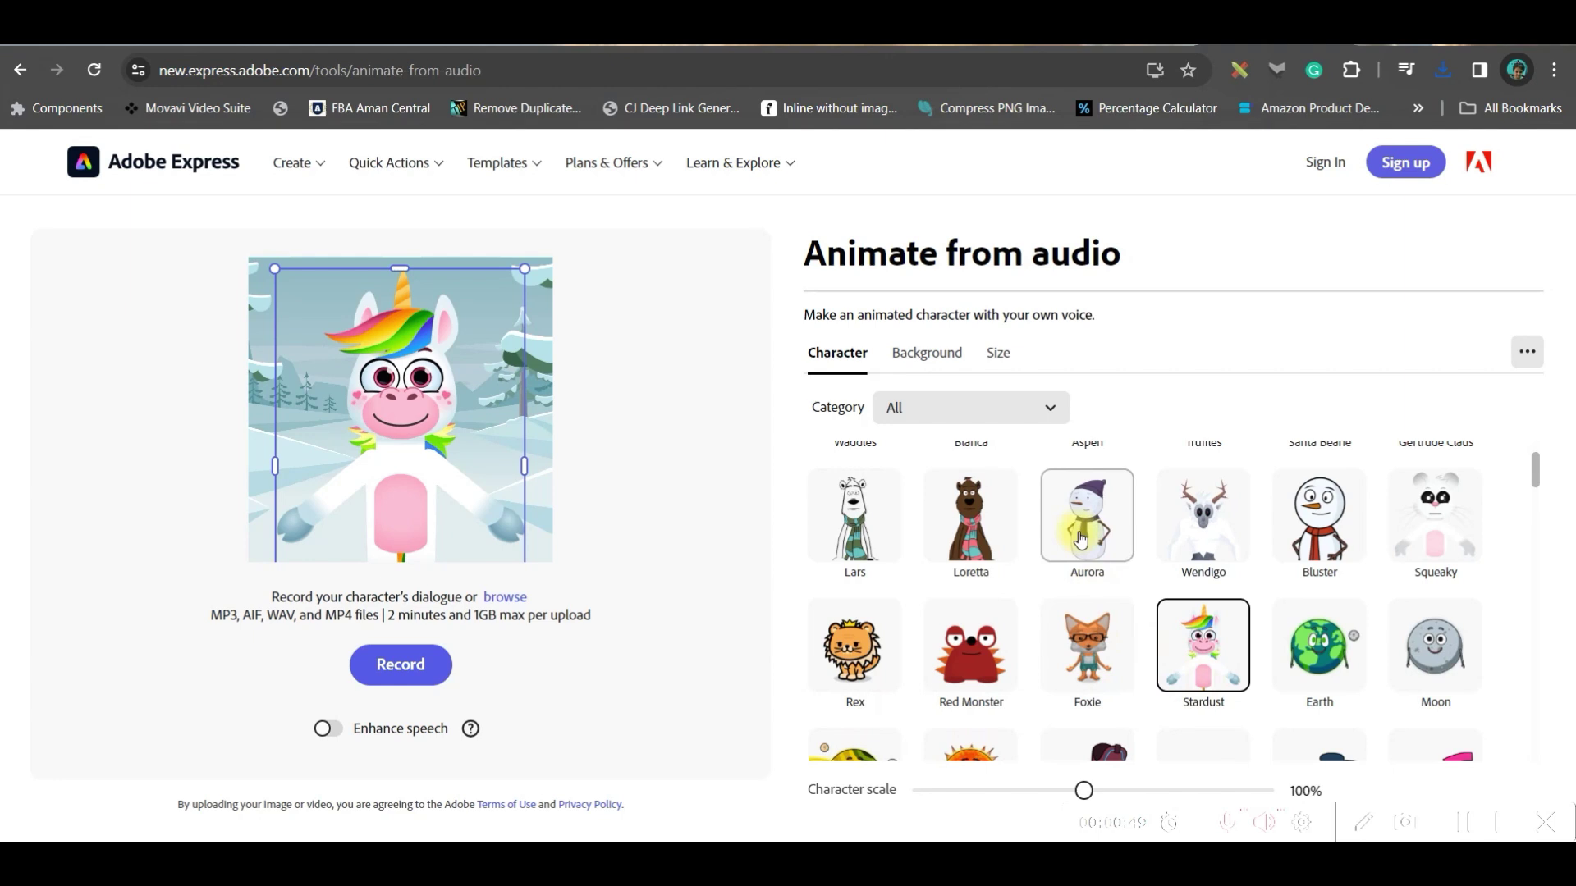
left_click(997, 358)
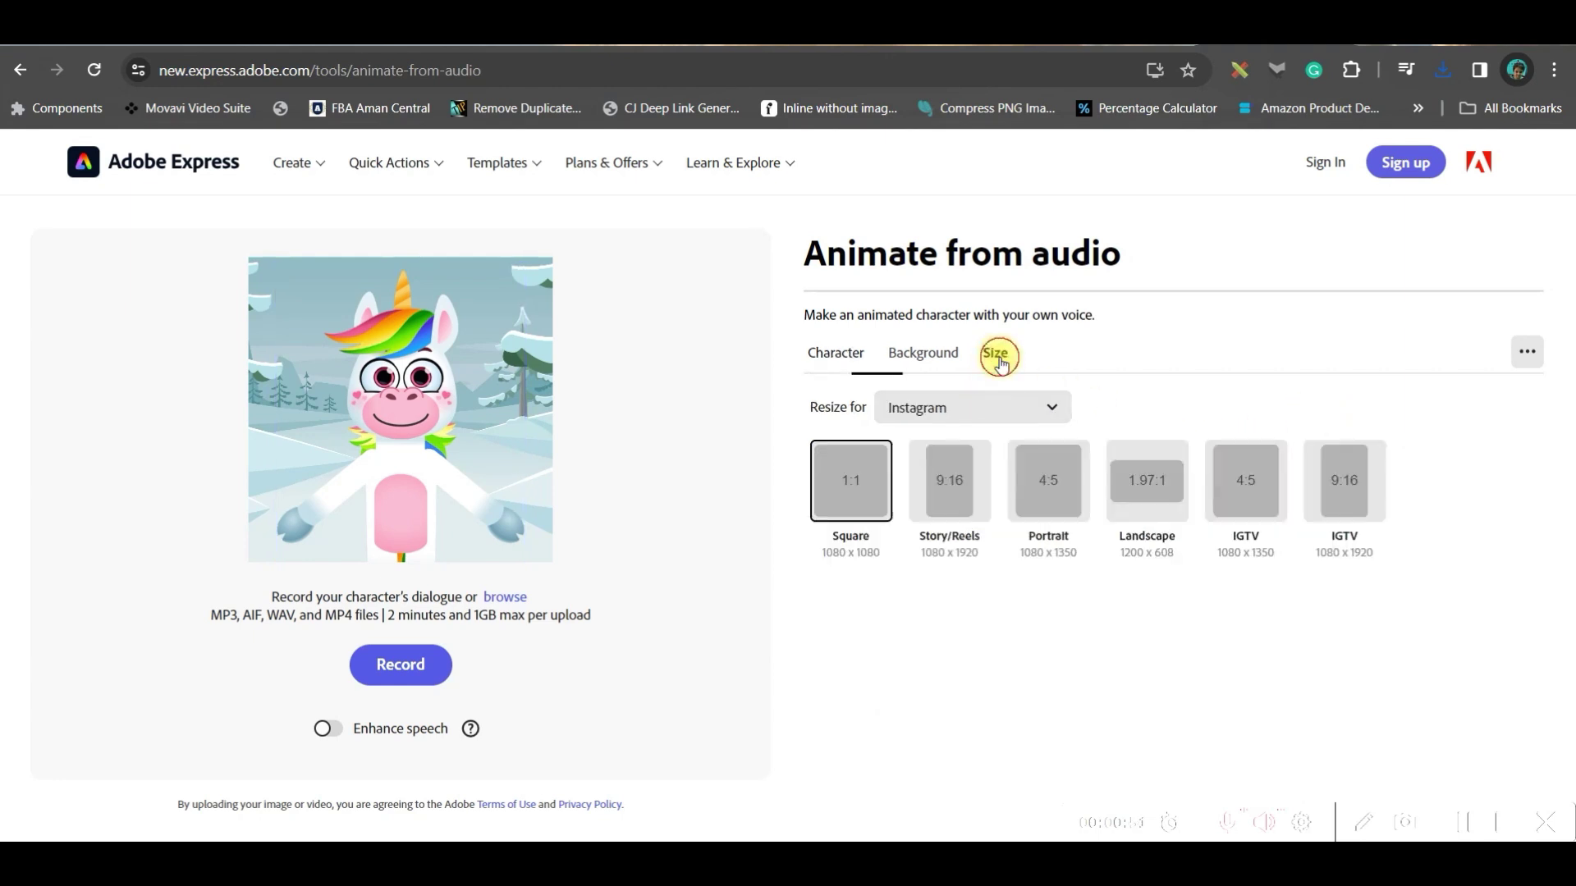
left_click(949, 502)
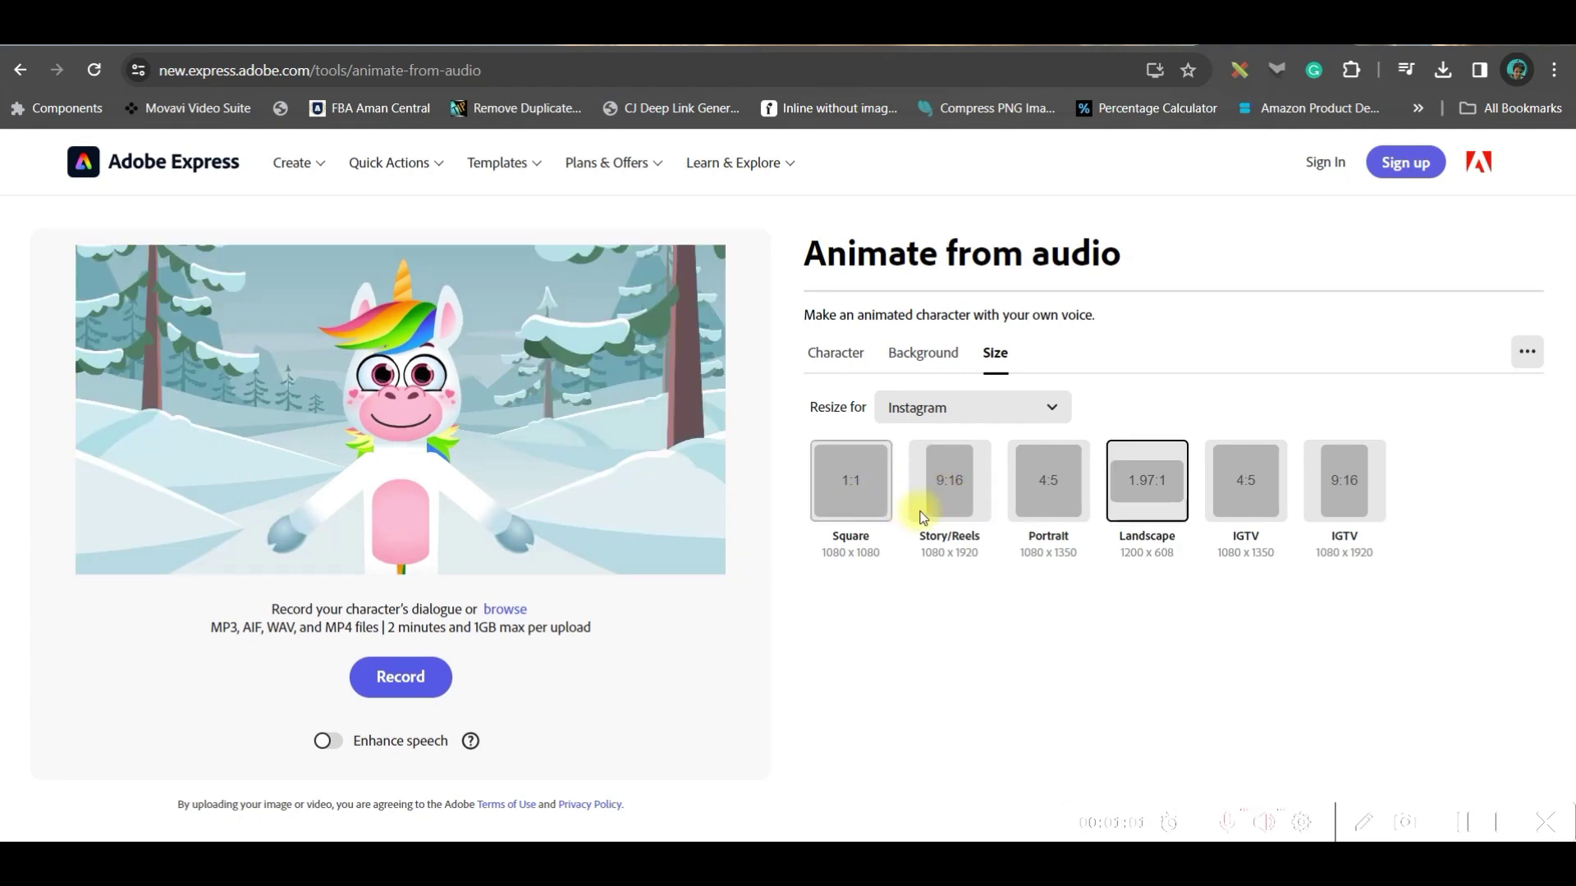
- Choose the Fall Park background and dismiss the failed microphone recording prompts
left_click(925, 355)
scroll(1170, 587, "down", 5)
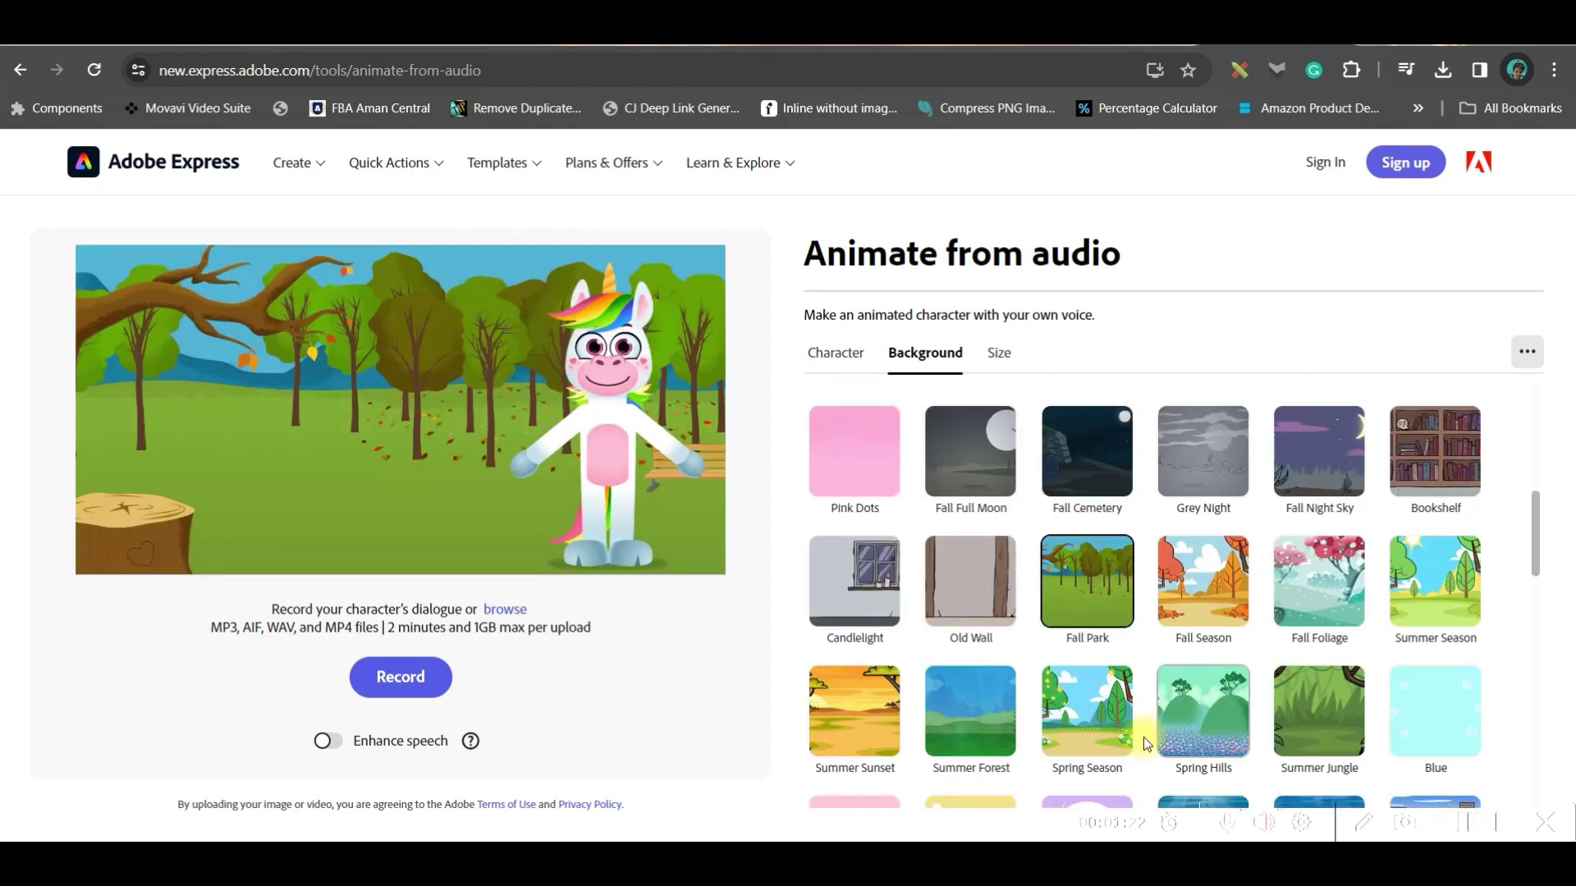
left_click(396, 678)
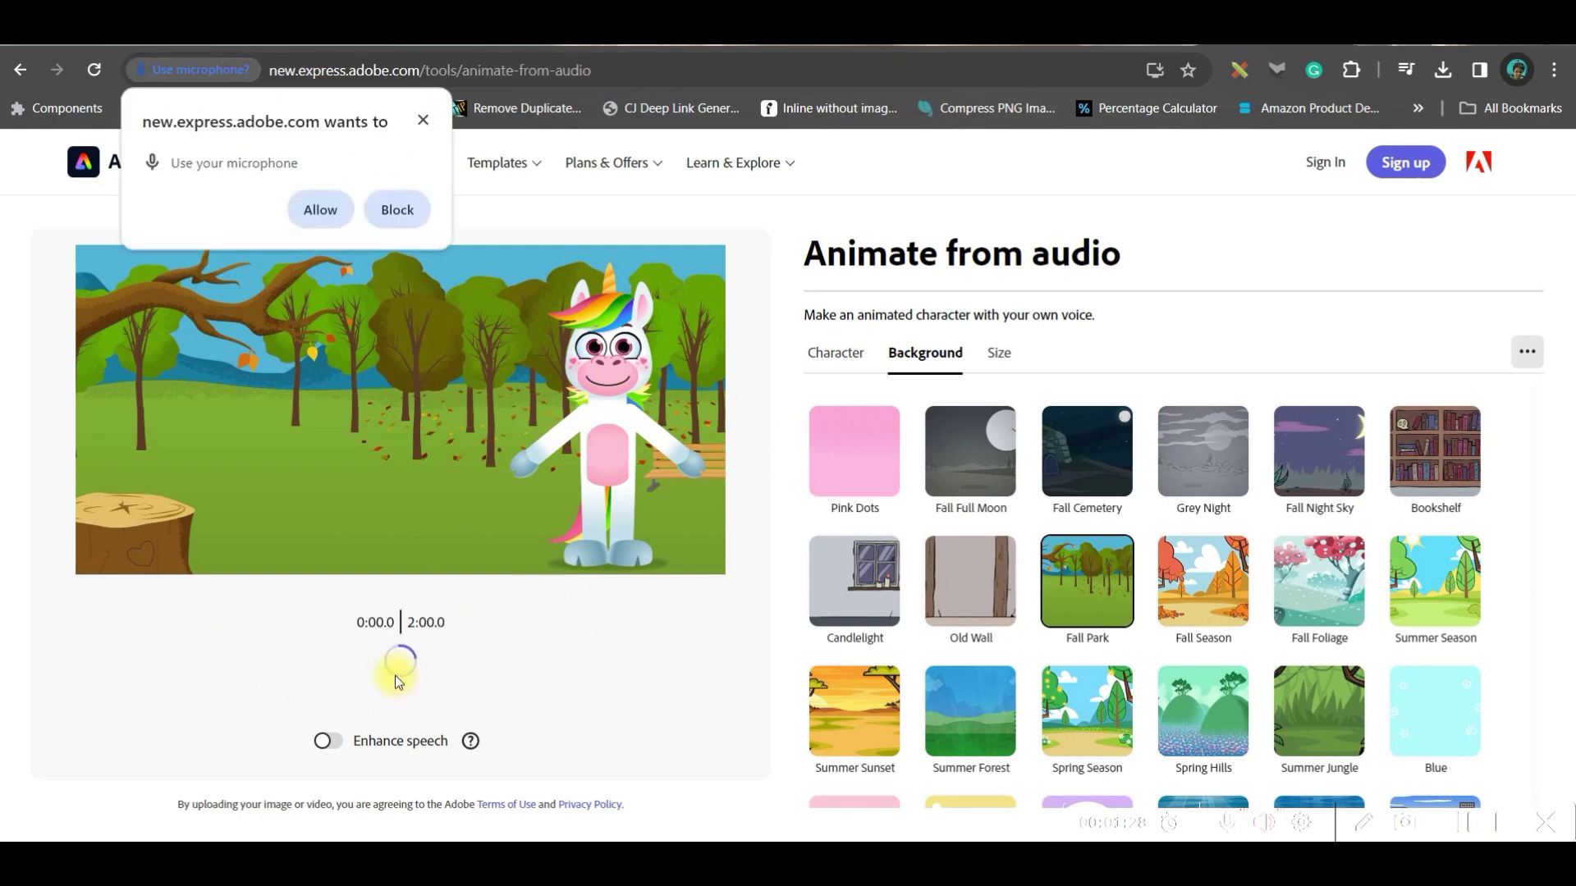
left_click(423, 122)
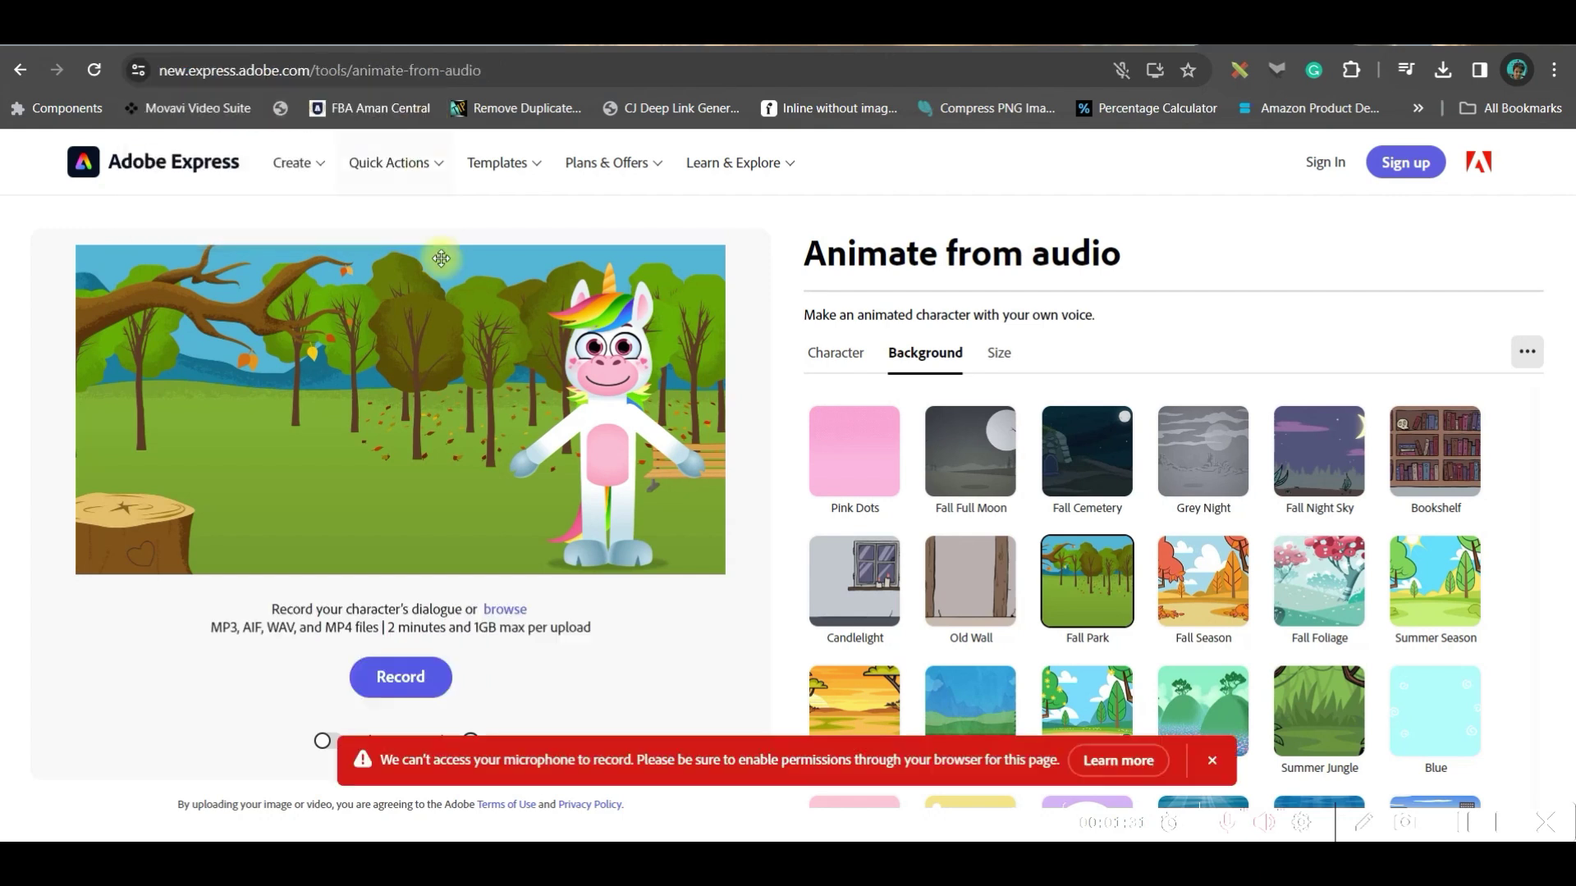
left_click(1211, 761)
- Upload kids-educational-video.mp3 from E:\ and play the resulting unicorn animation
left_click(523, 618)
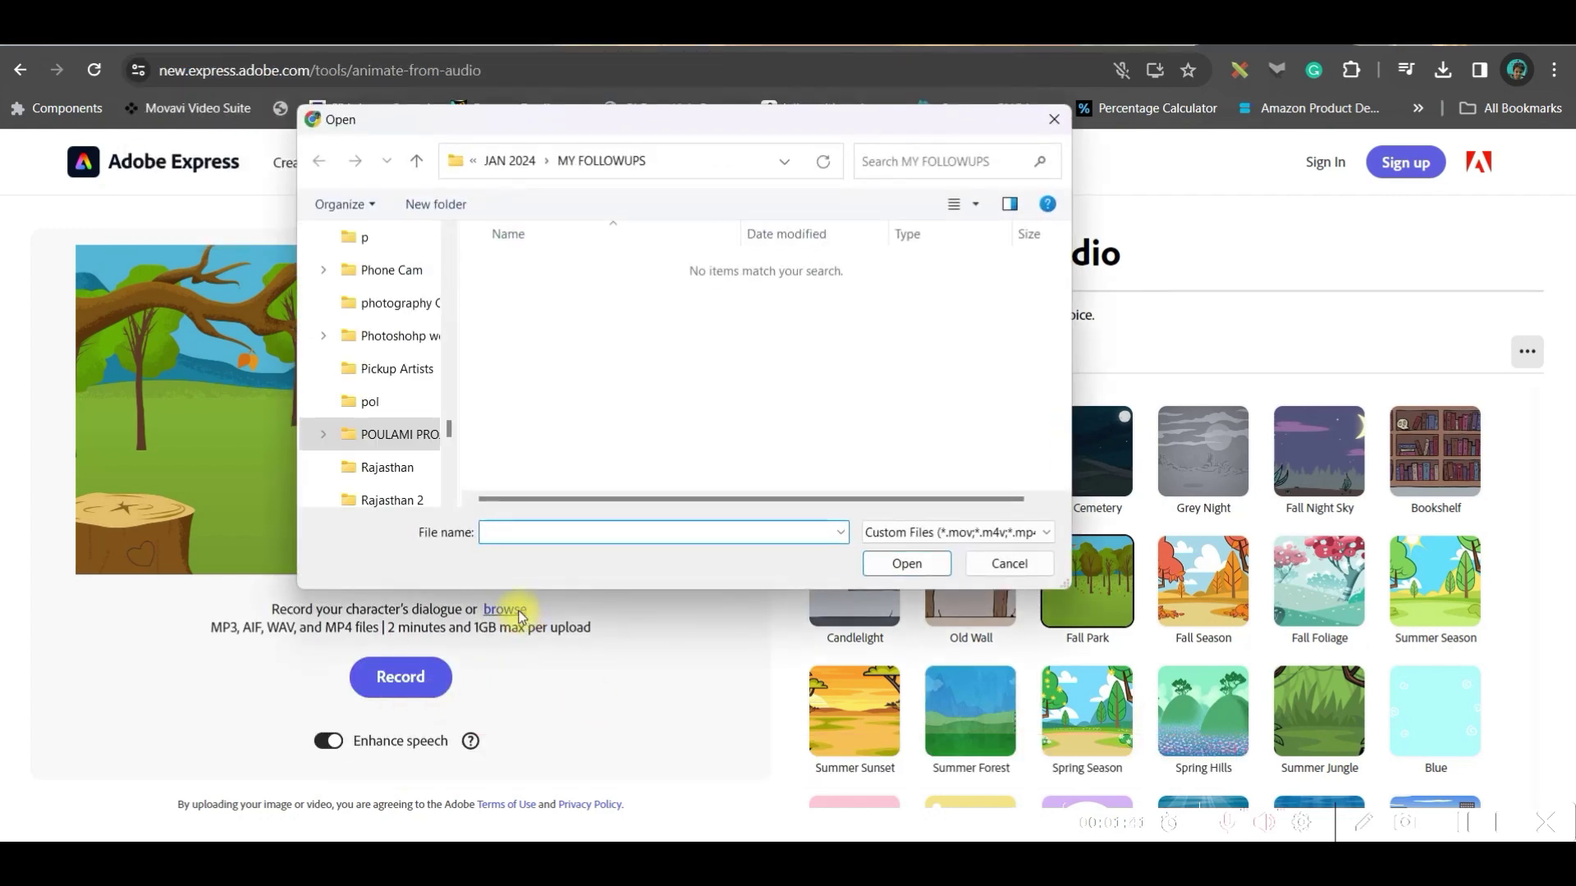
left_click_drag(455, 411, 448, 205)
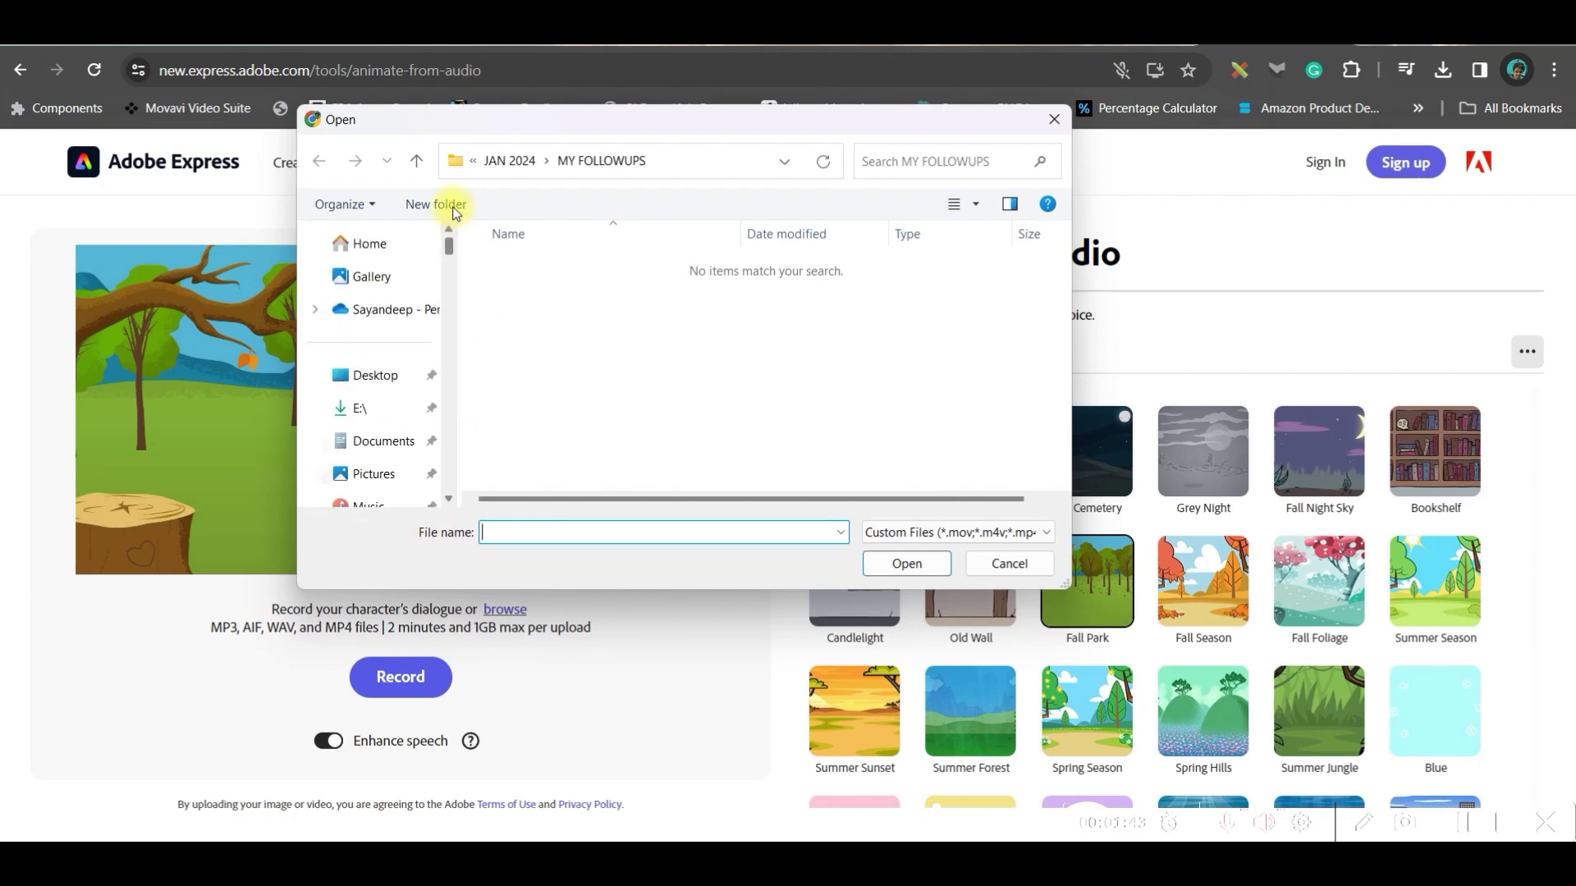
left_click(386, 406)
left_click(533, 320)
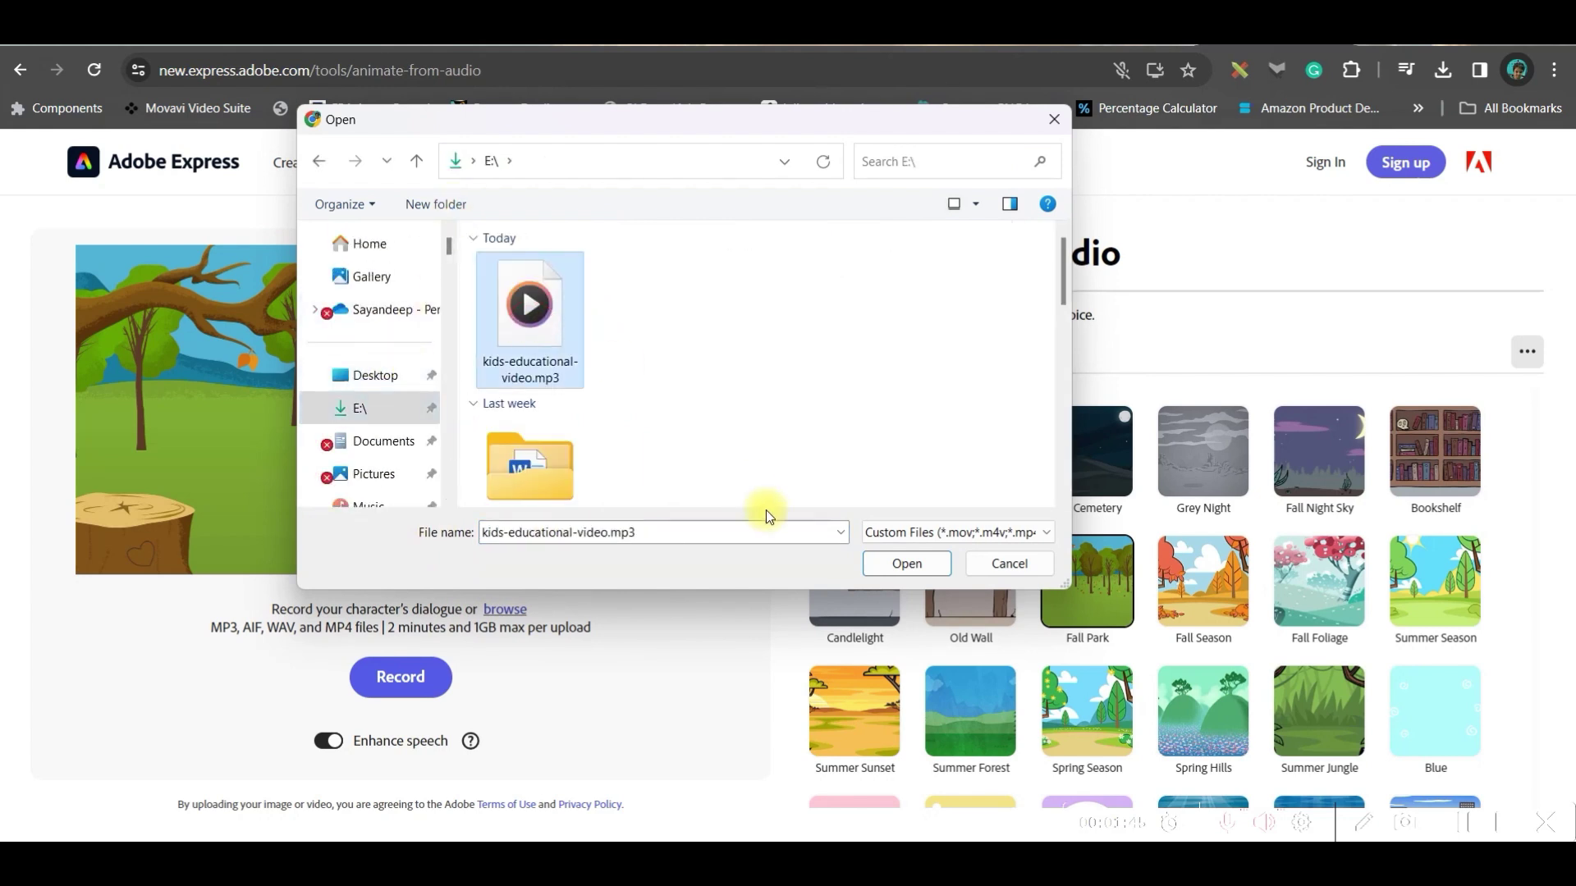
left_click(907, 563)
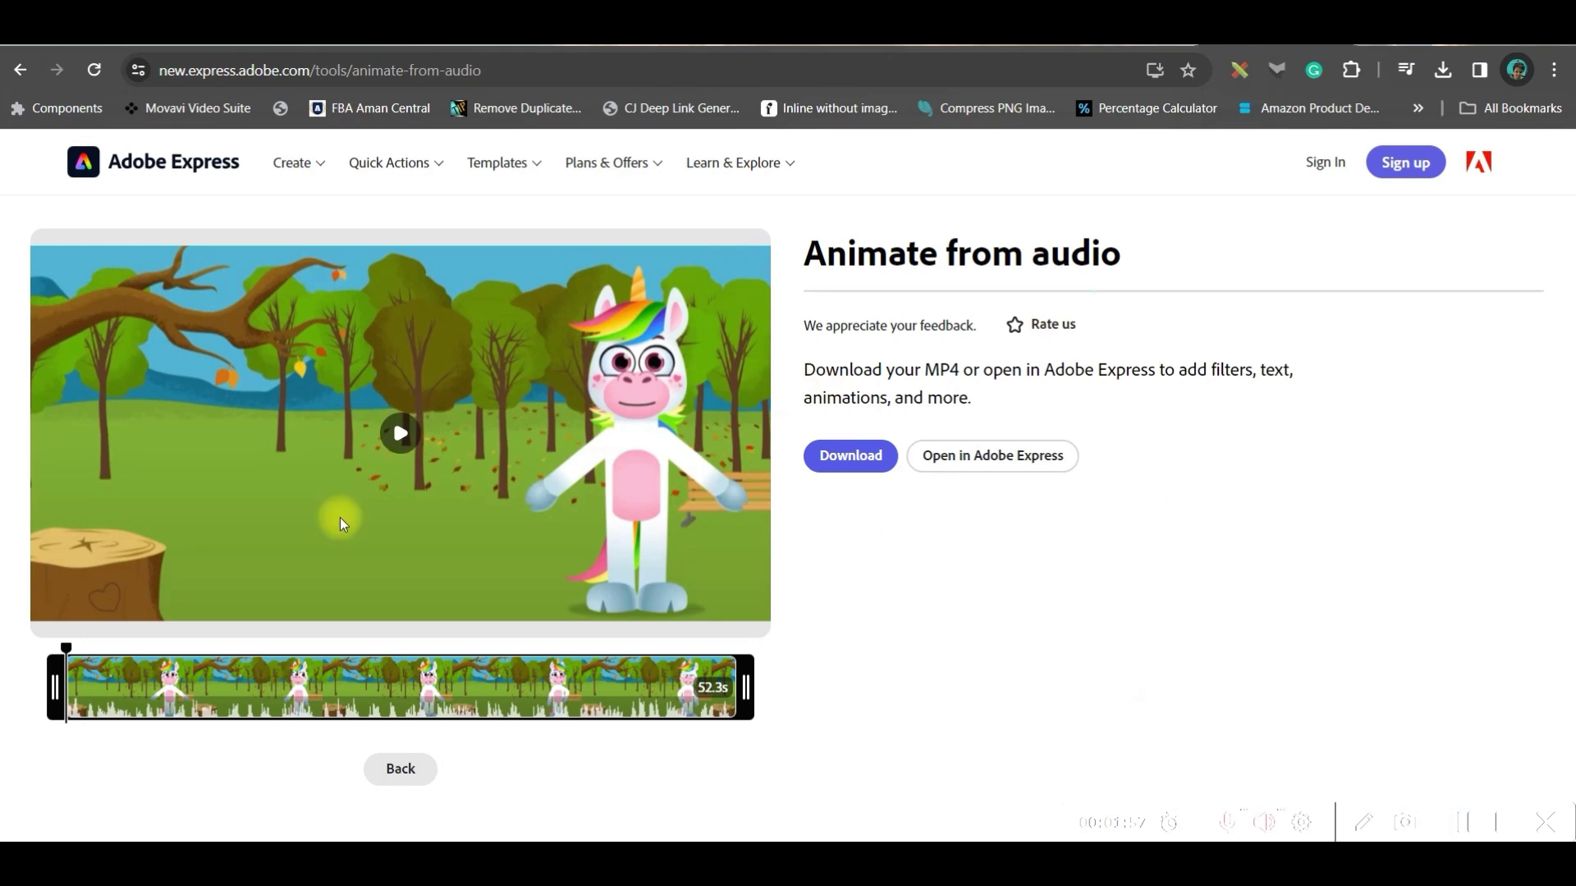
left_click(397, 427)
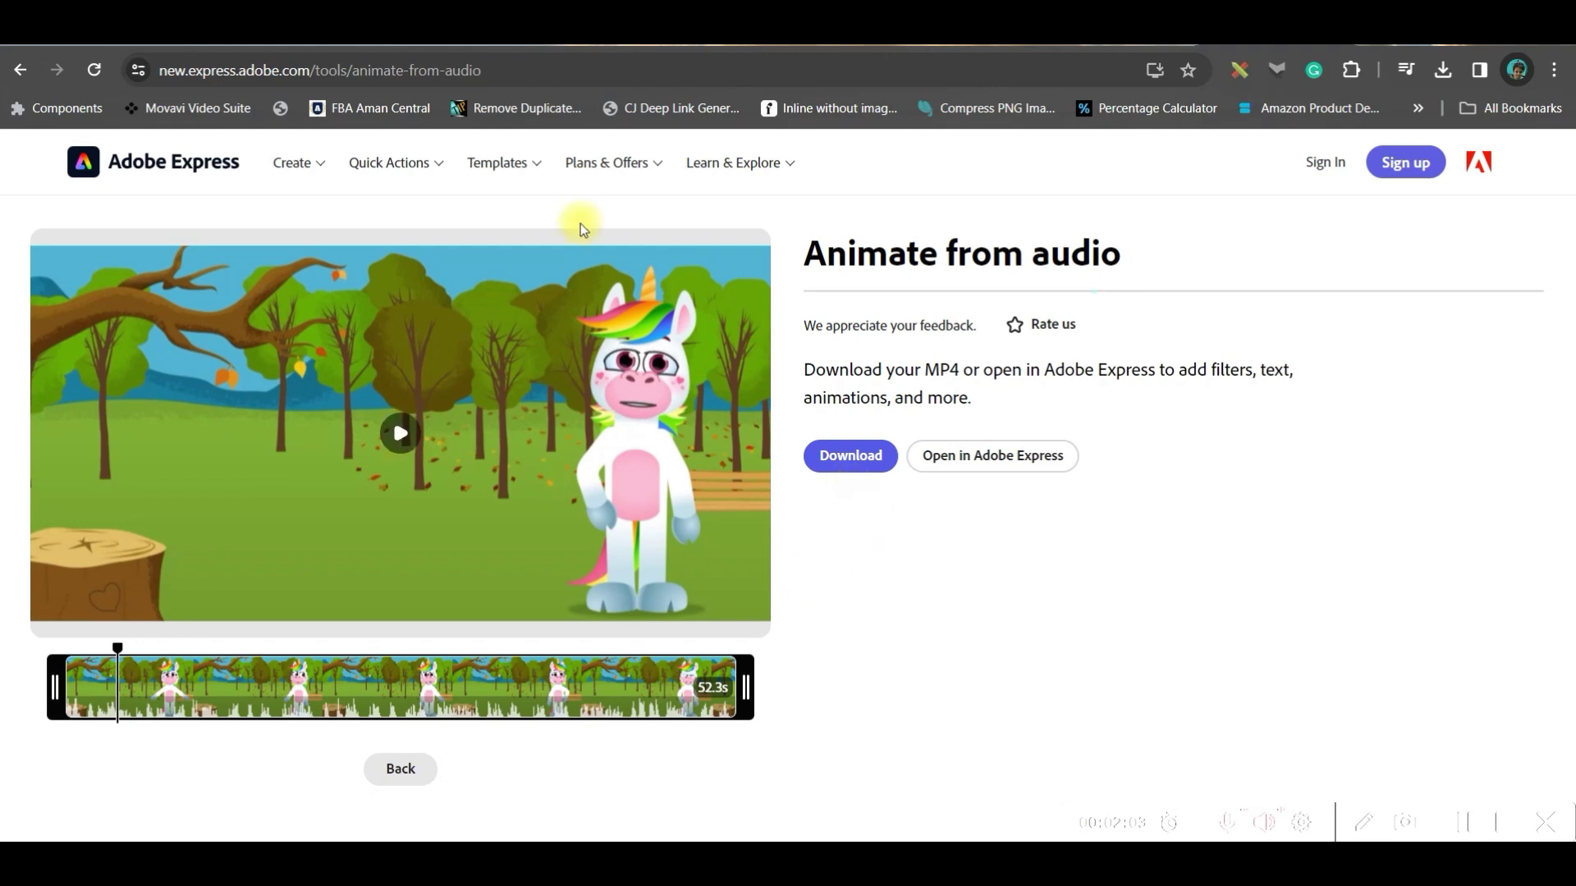
- Download the unicorn animation as MP4, getting past the sign-up prompt
left_click(851, 456)
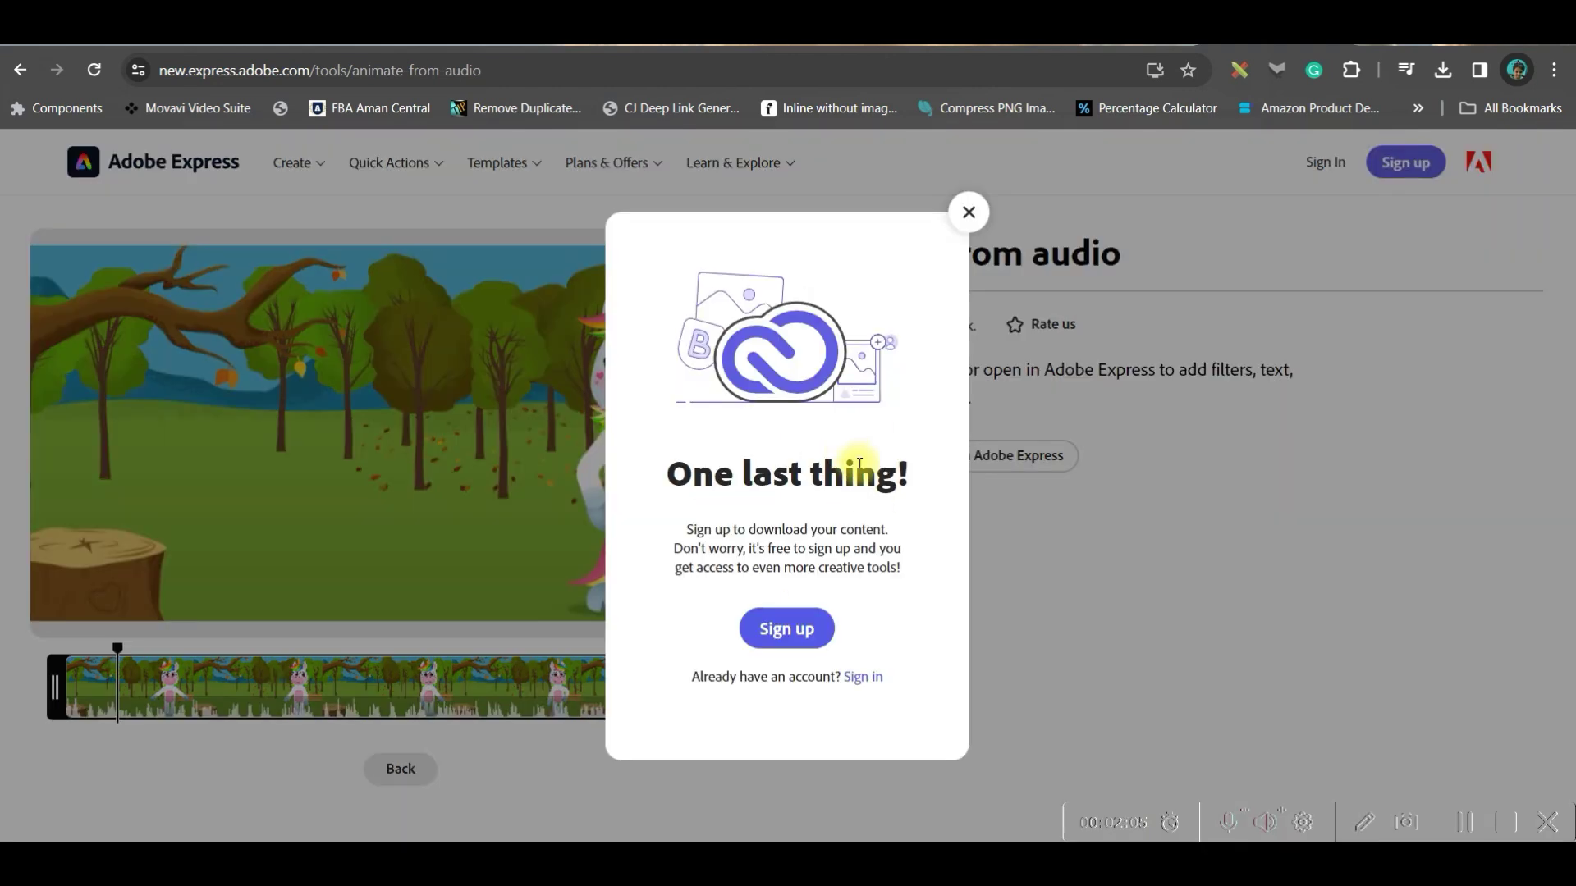
left_click(787, 629)
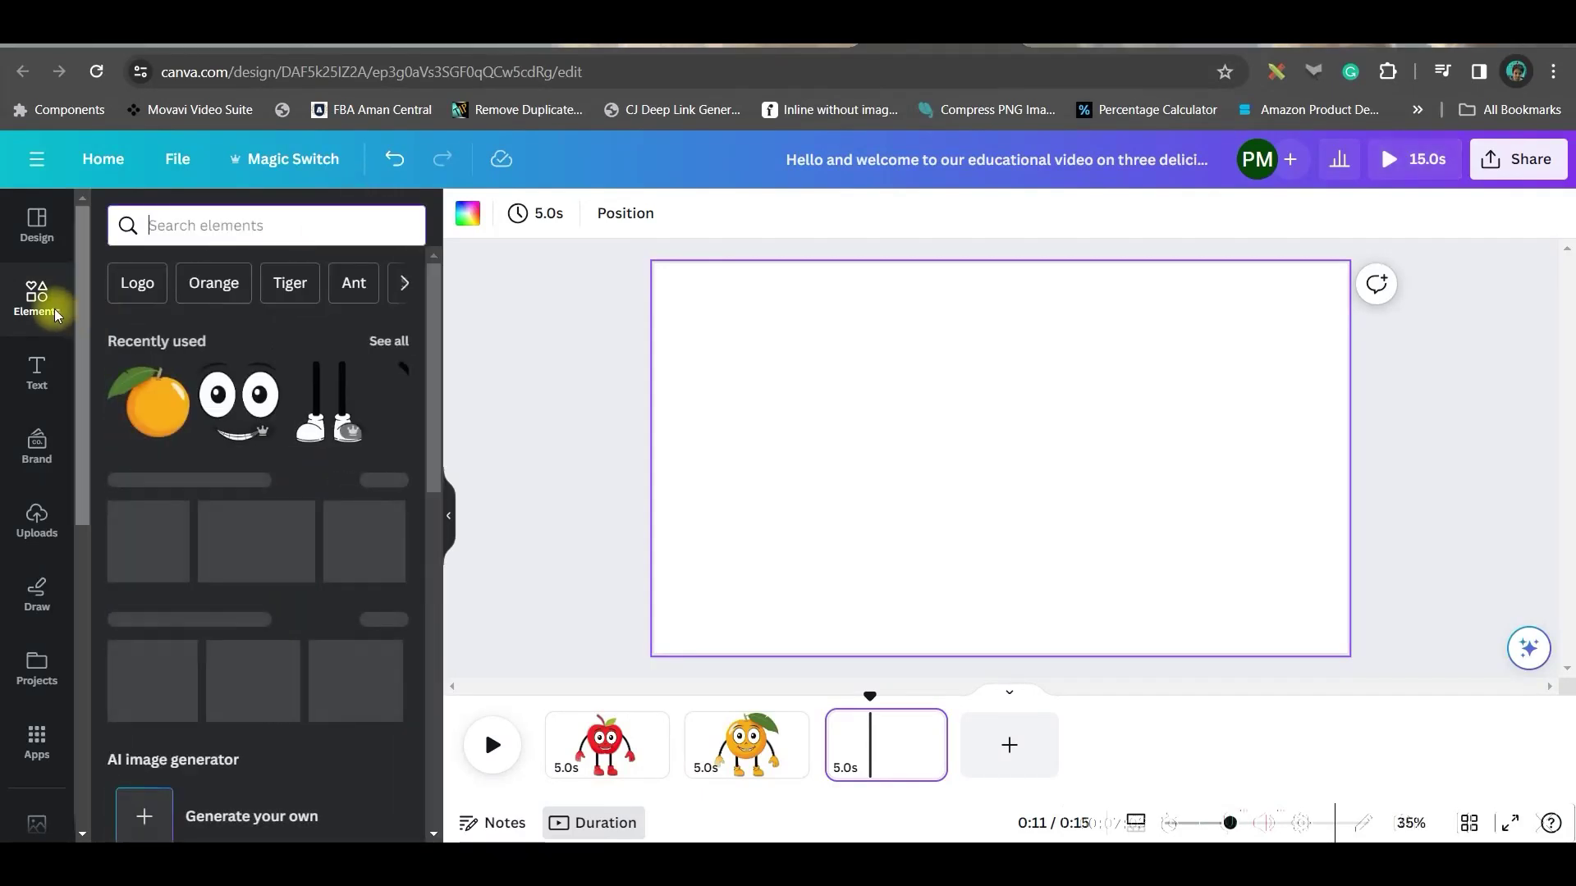
- Add the red apple graphic from an 'Appel' search, enlarge it and centre it
left_click(263, 219)
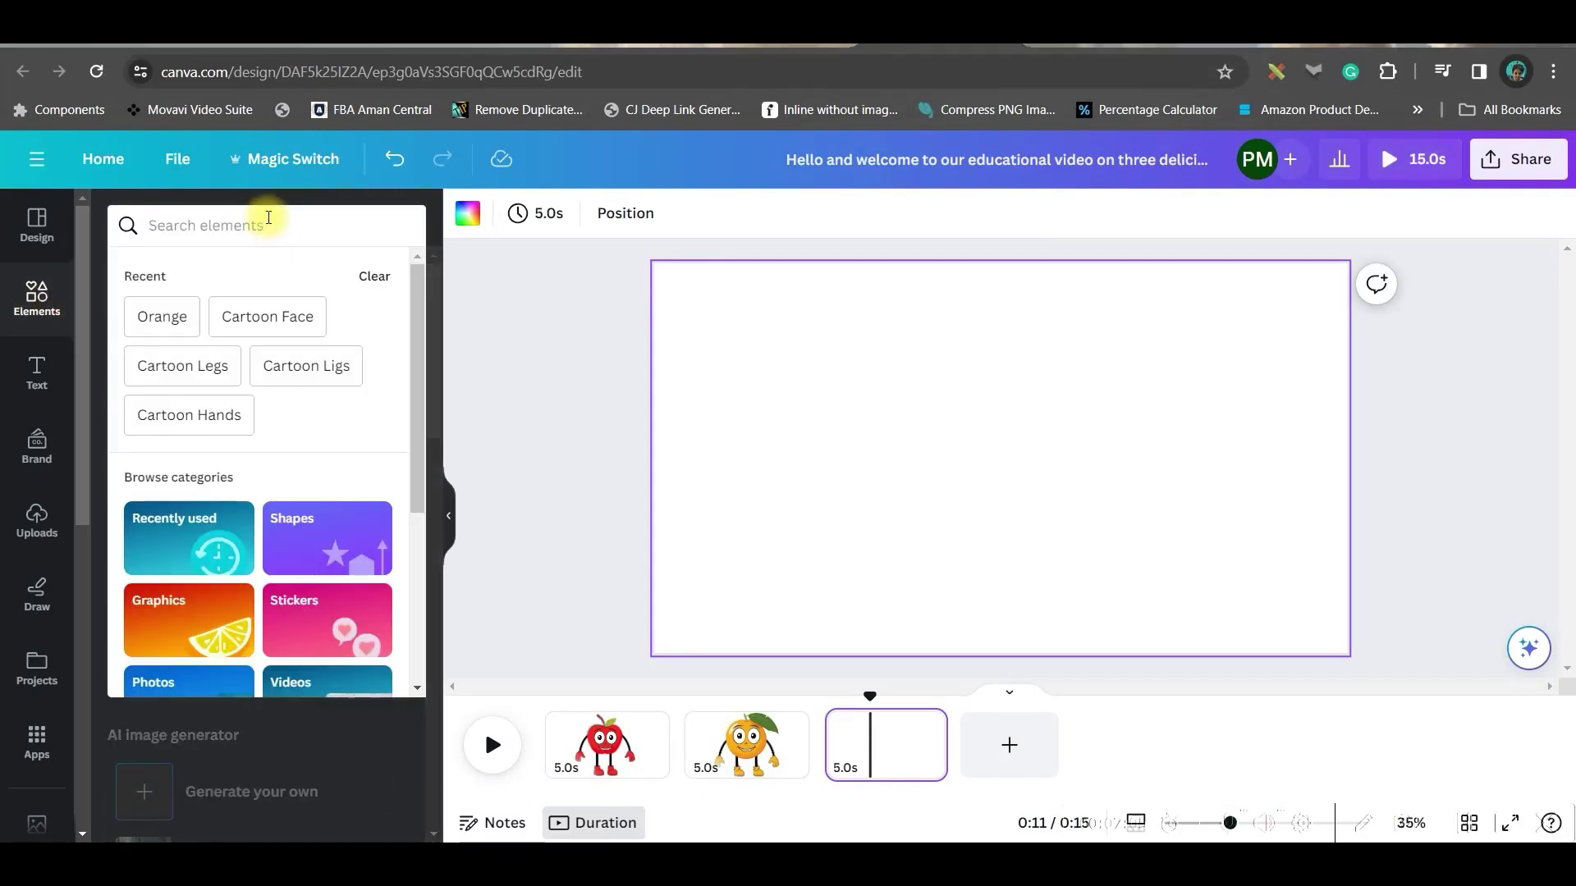
type("Appel")
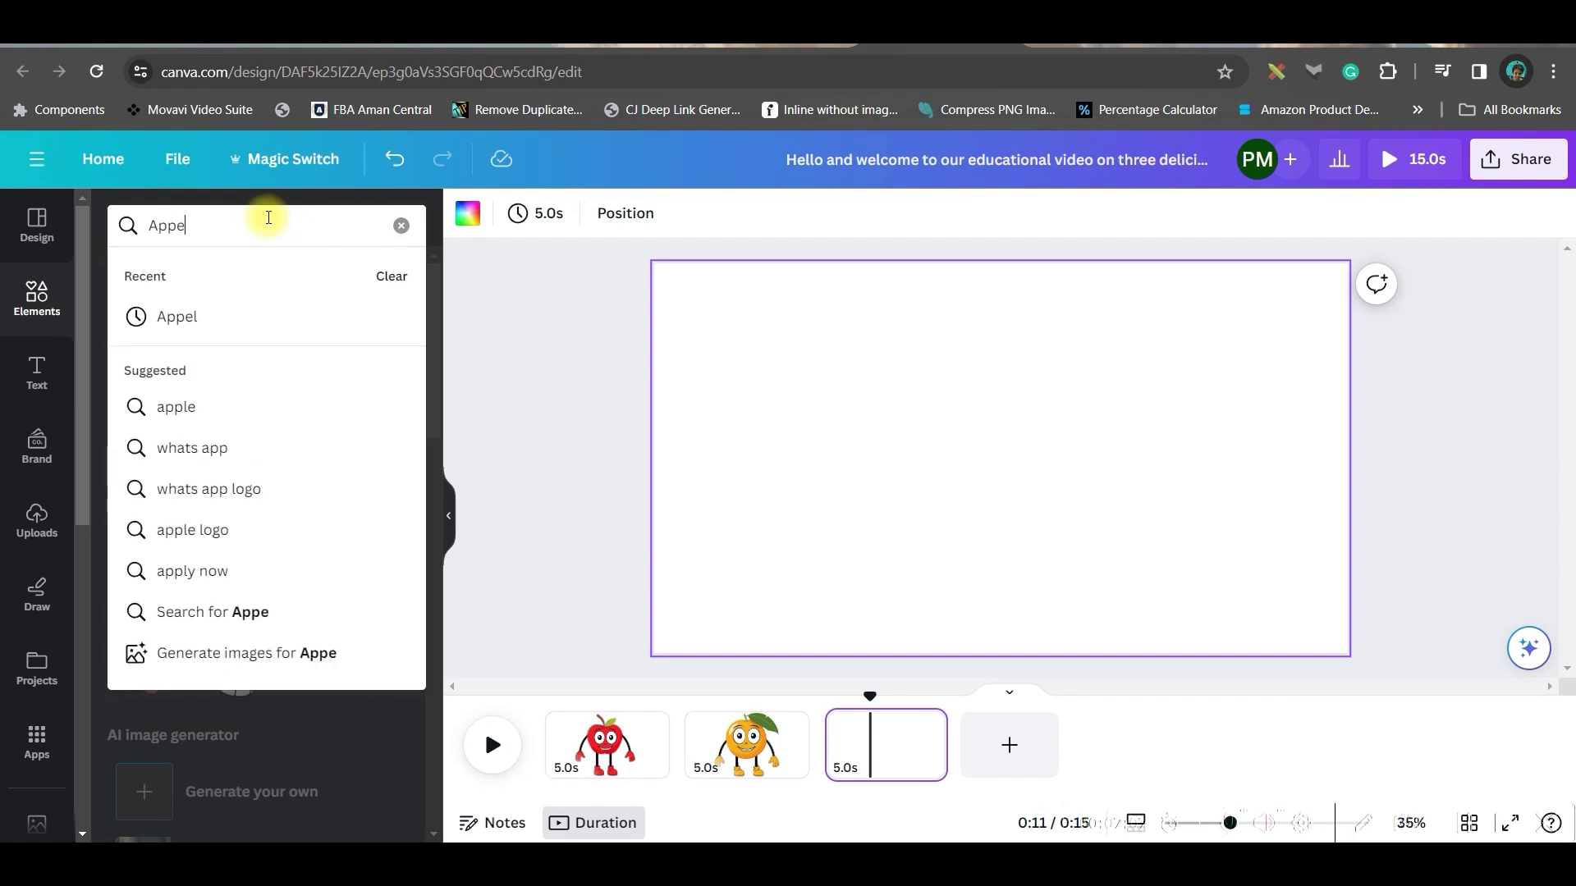
key("Return")
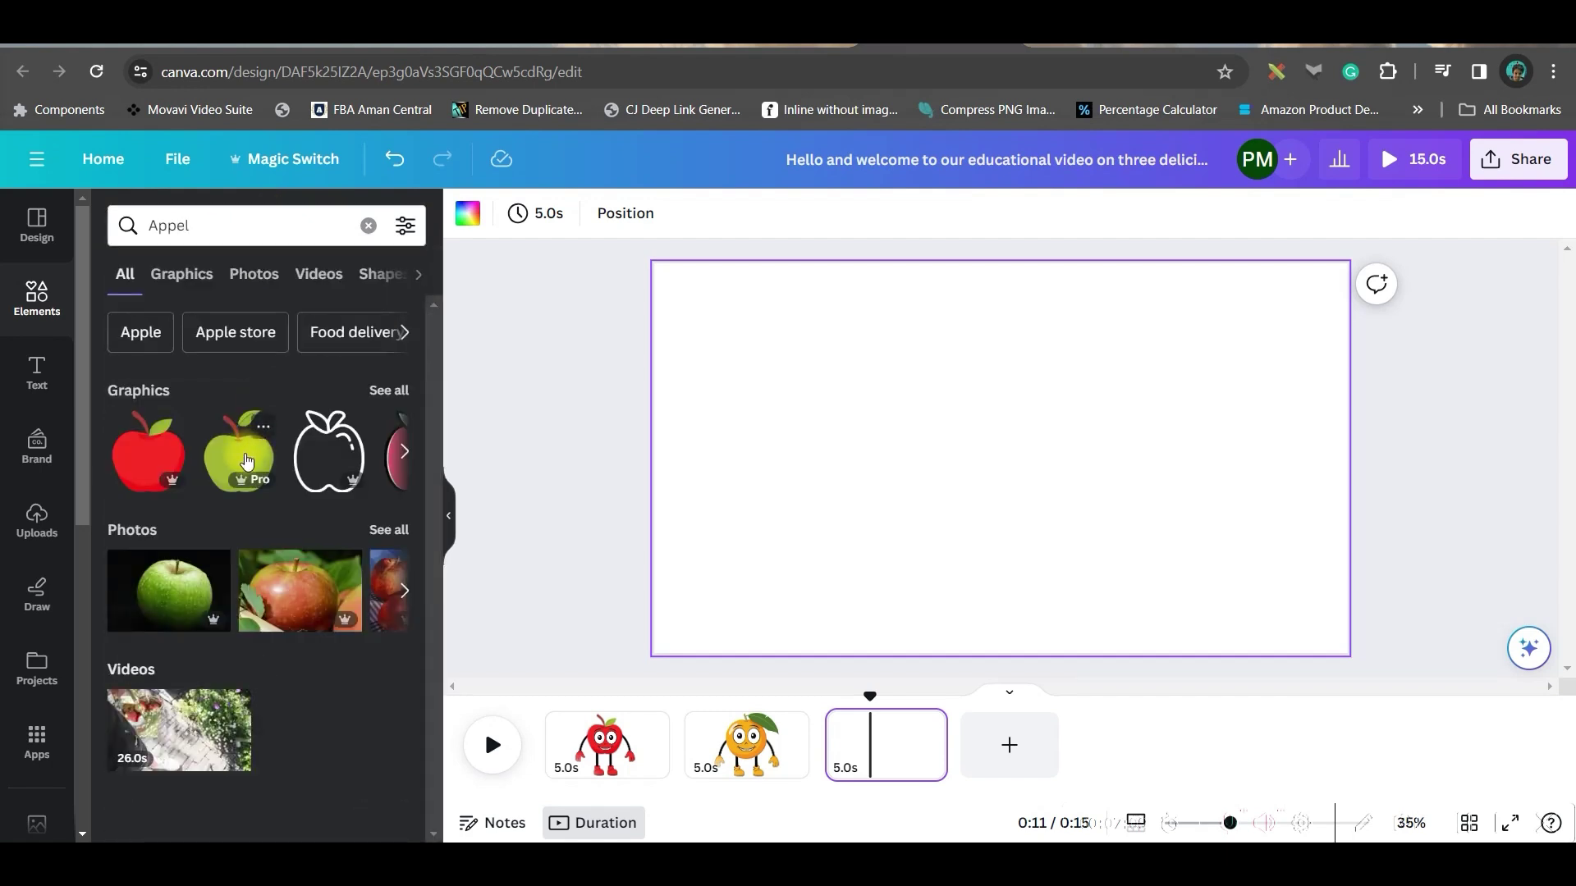
left_click(182, 274)
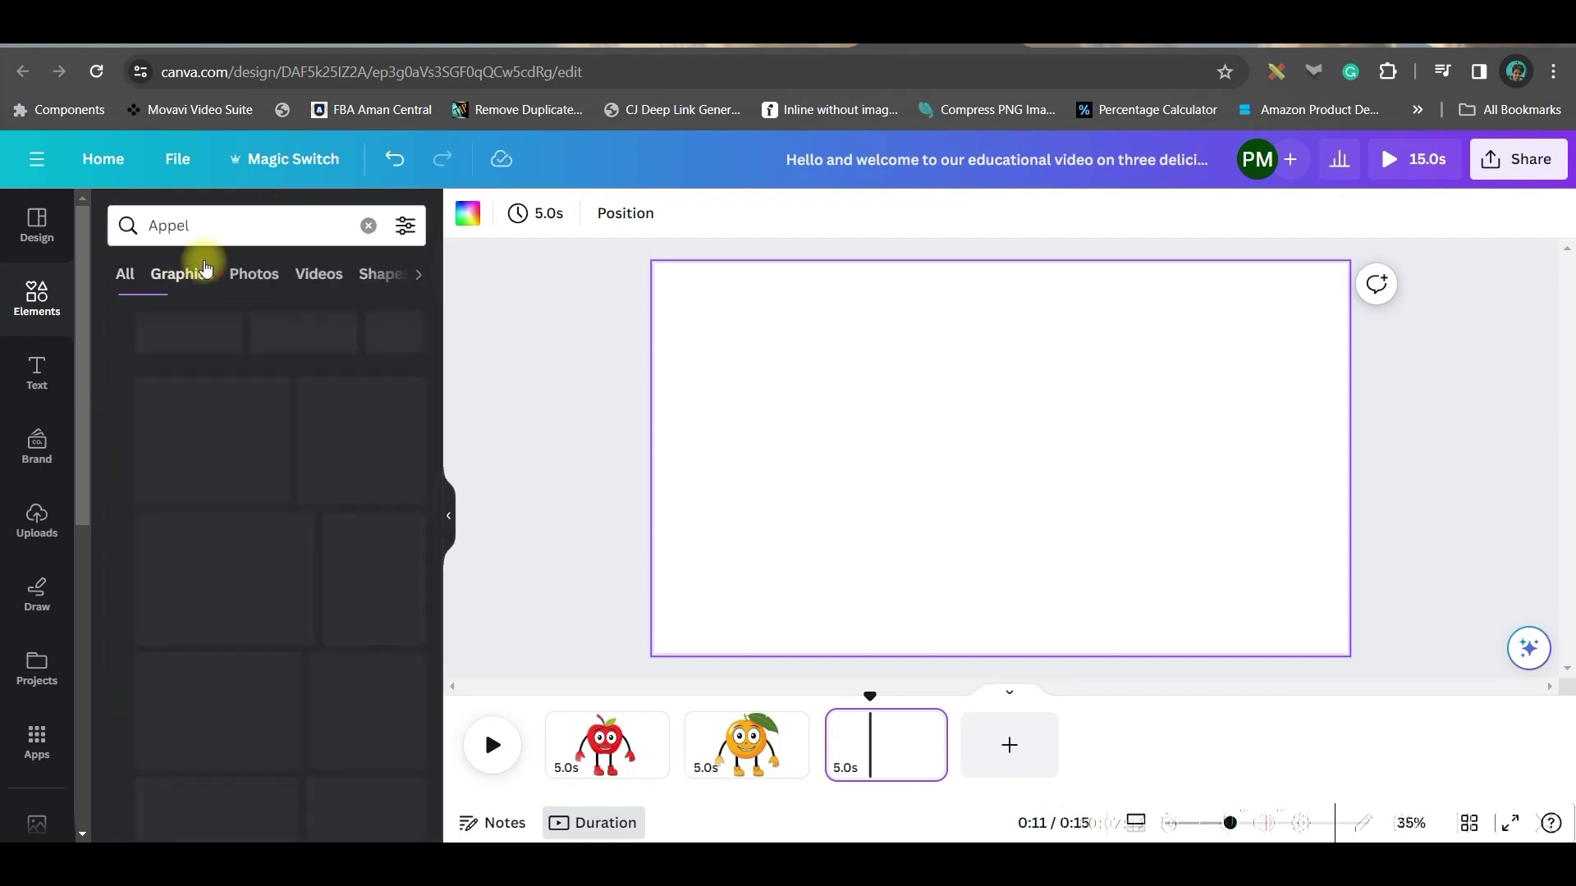
scroll(268, 586, "down", 2)
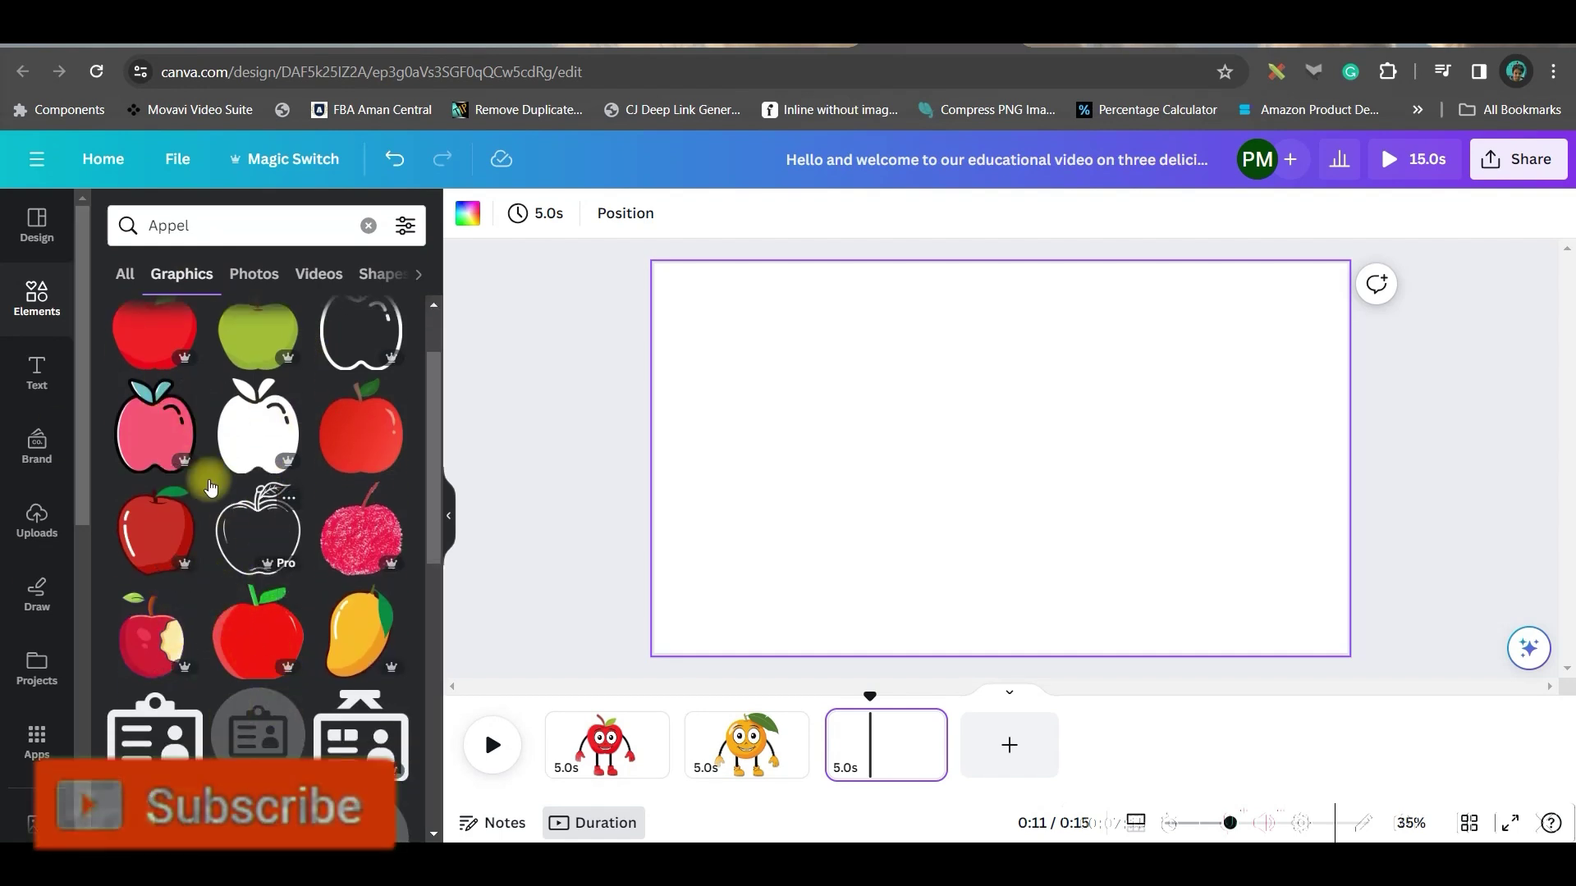
left_click(155, 337)
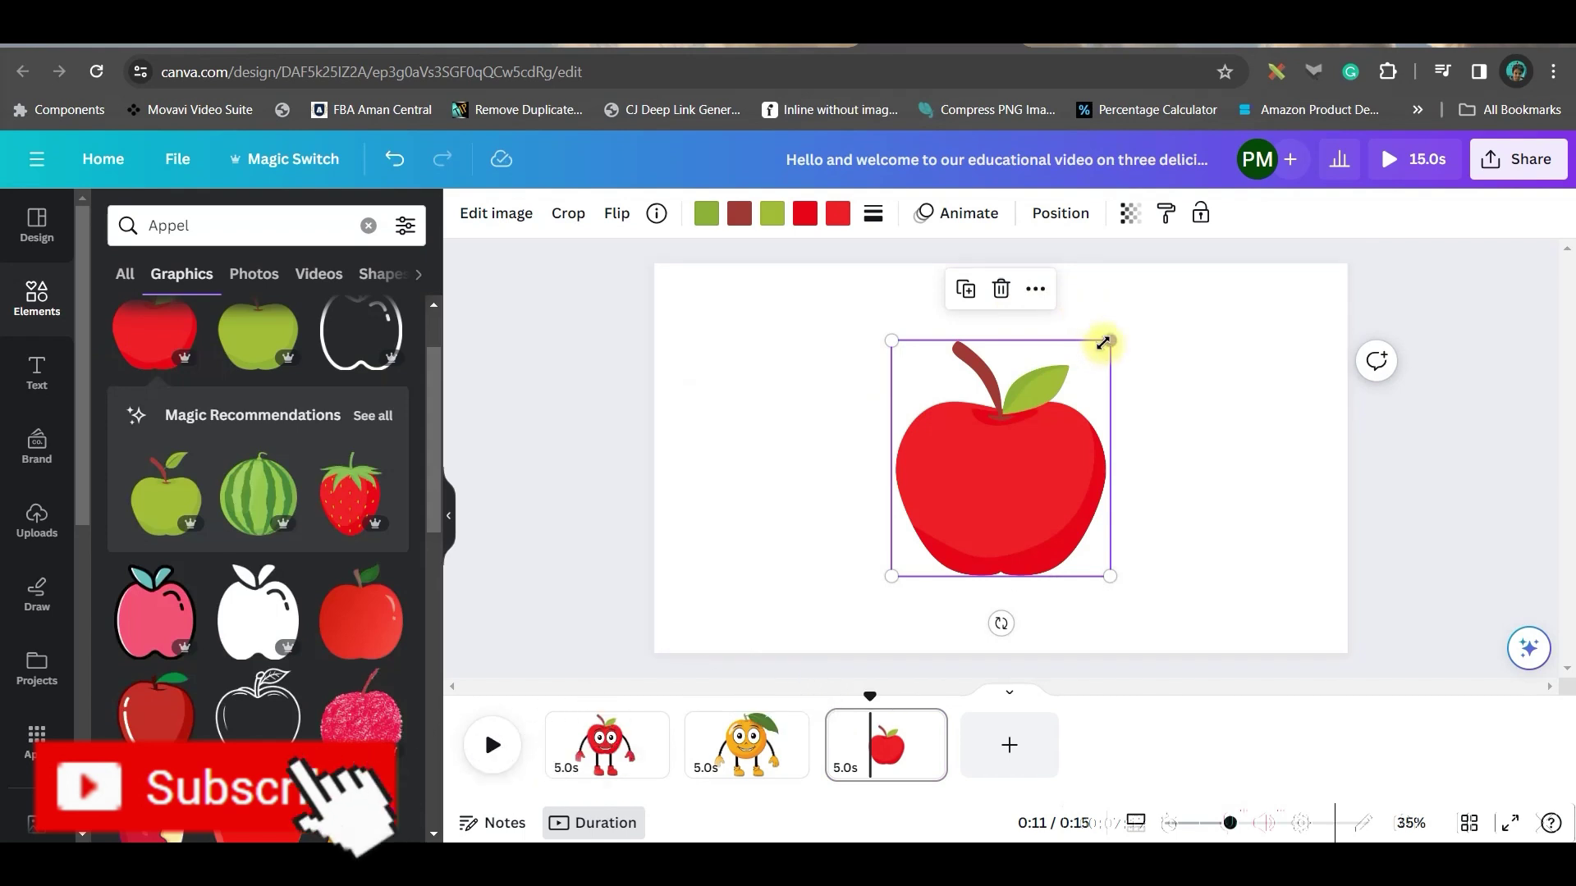
left_click_drag(1110, 340, 1144, 300)
left_click_drag(1091, 436, 1070, 426)
- Add a gloved cartoon arm from 'Cartoon Hands' at the apple's right edge
left_click(367, 227)
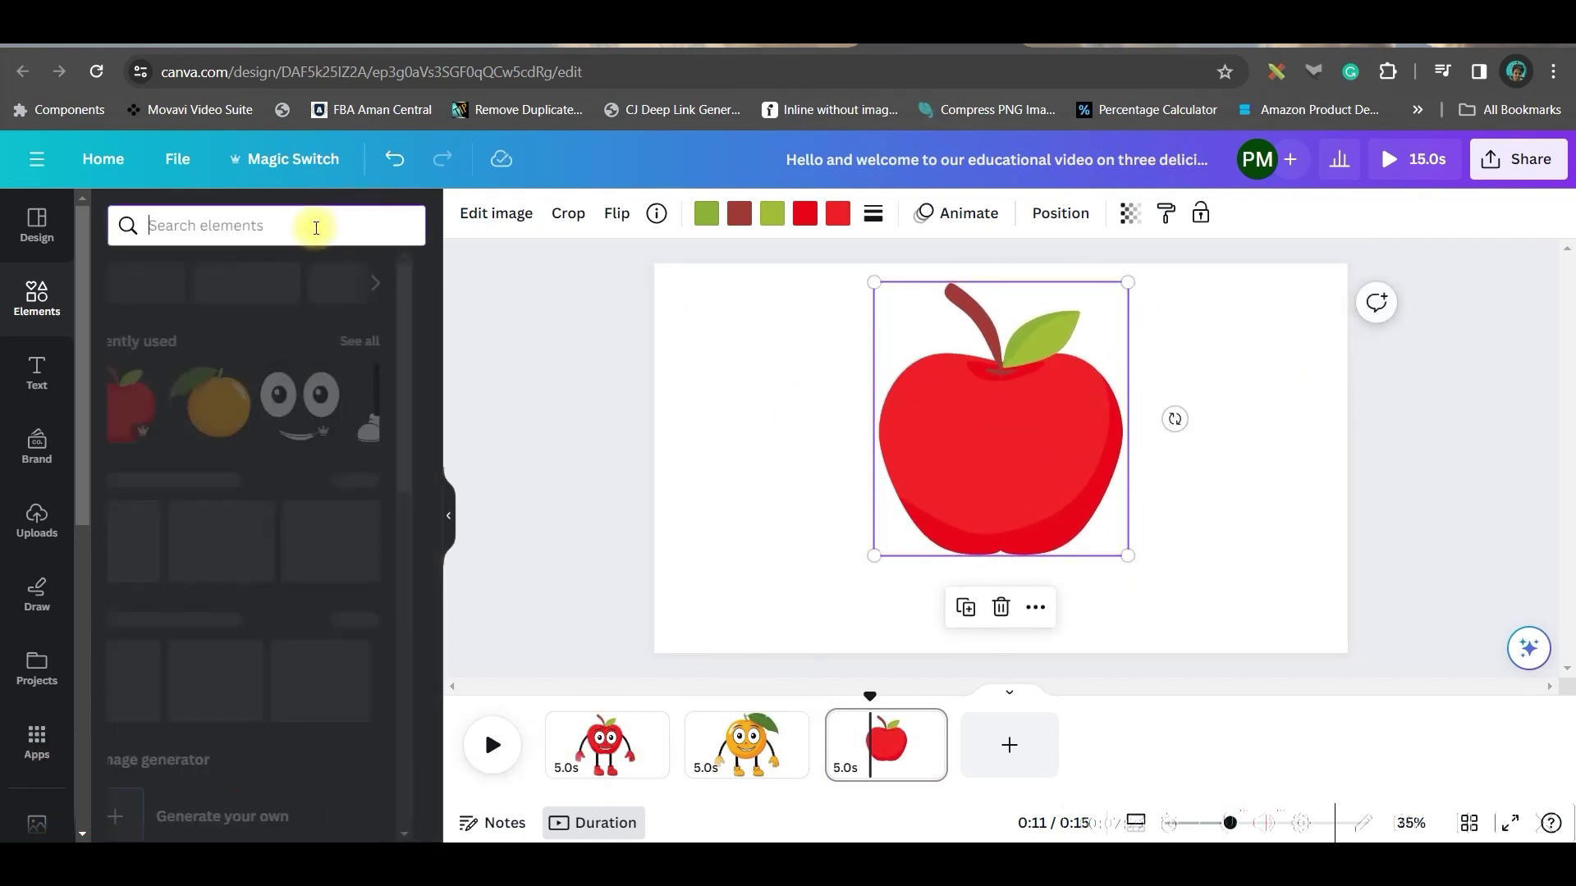
type("Cartoon Hands")
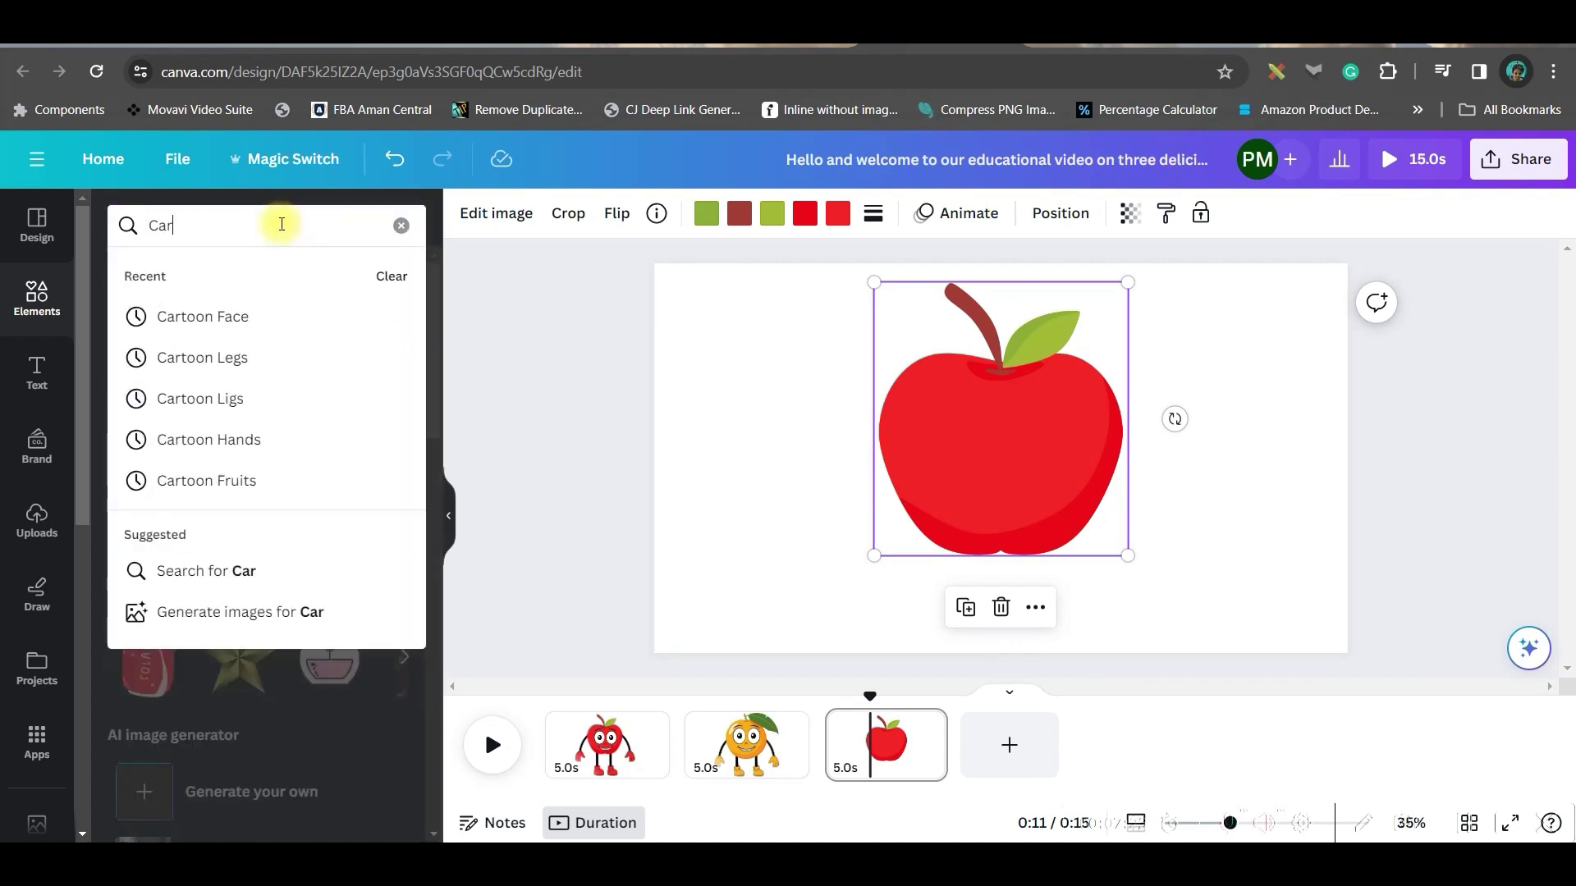
key("Return")
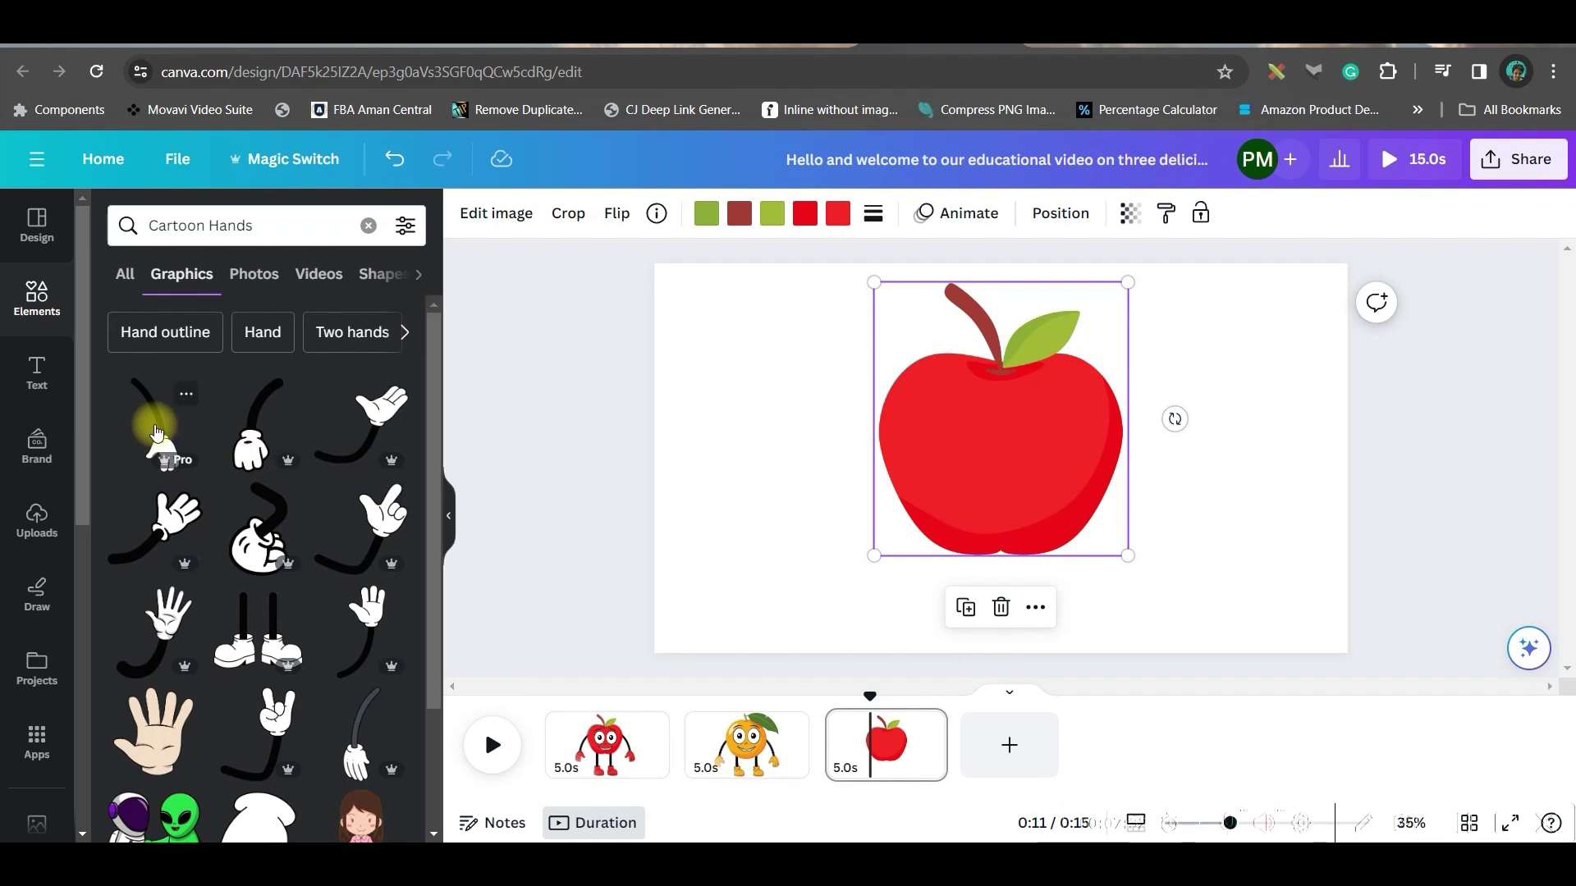
left_click(156, 431)
left_click_drag(1005, 491, 1163, 549)
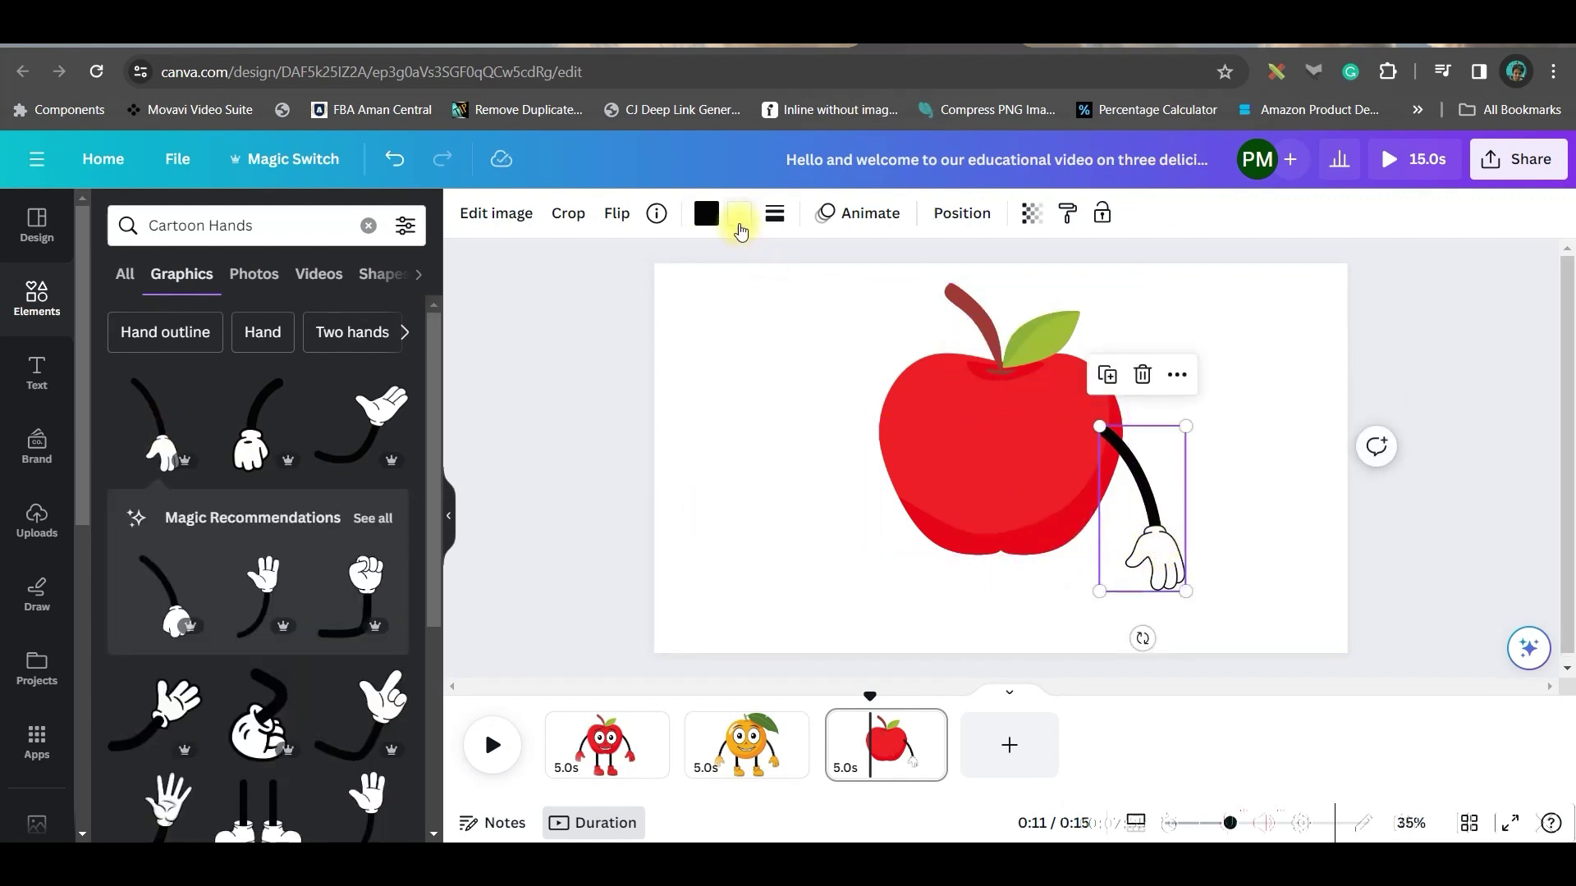
- Colour the glove the apple's red #EC1E27 and send the arm behind the apple
left_click(741, 223)
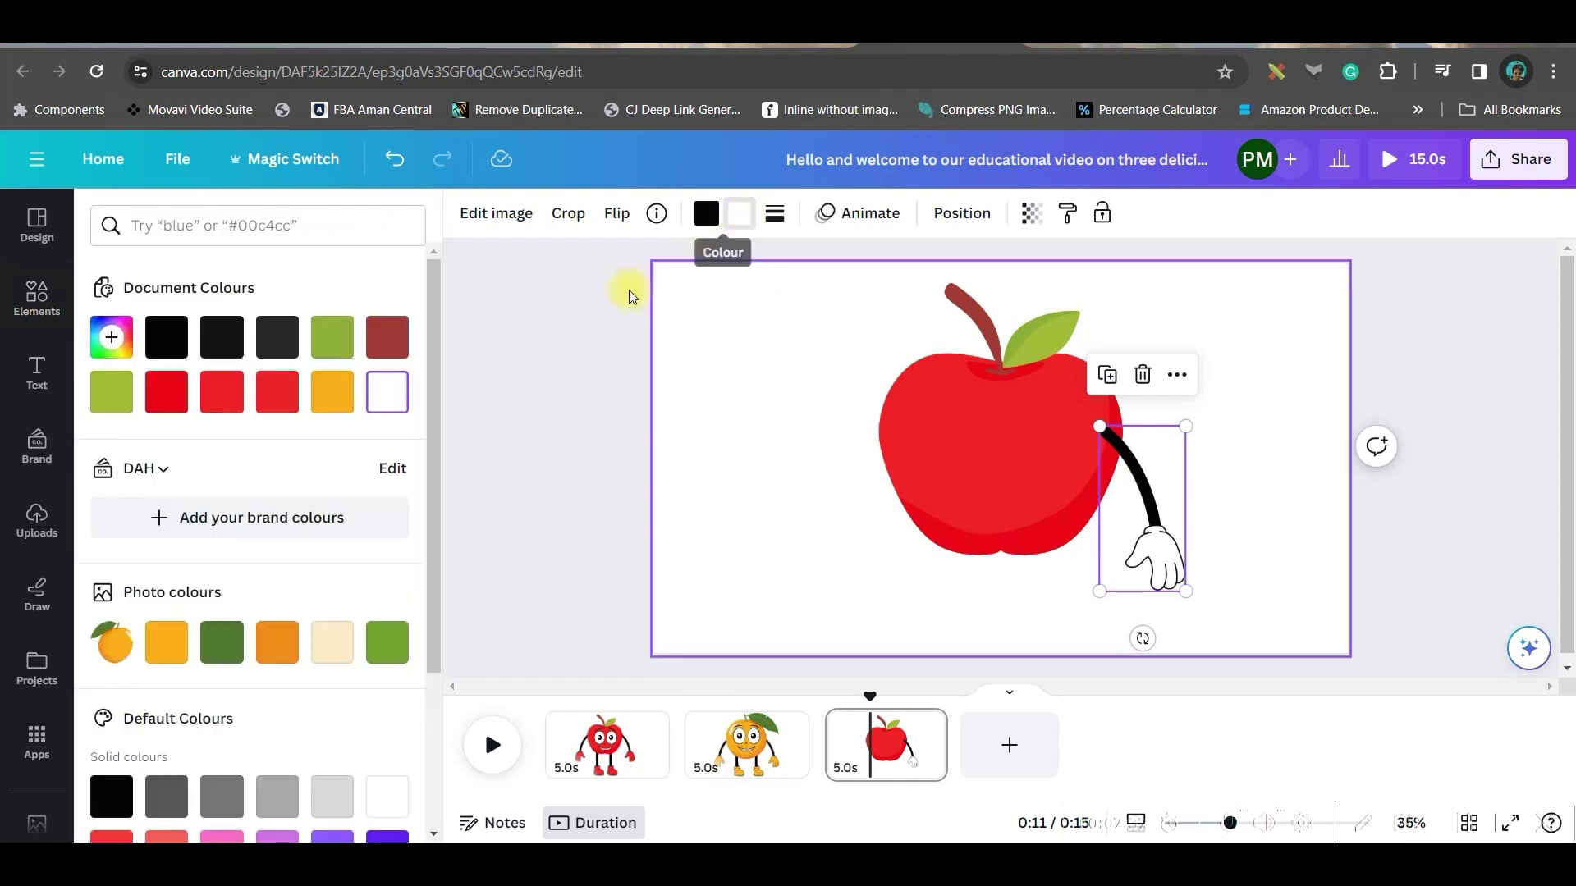
left_click(112, 343)
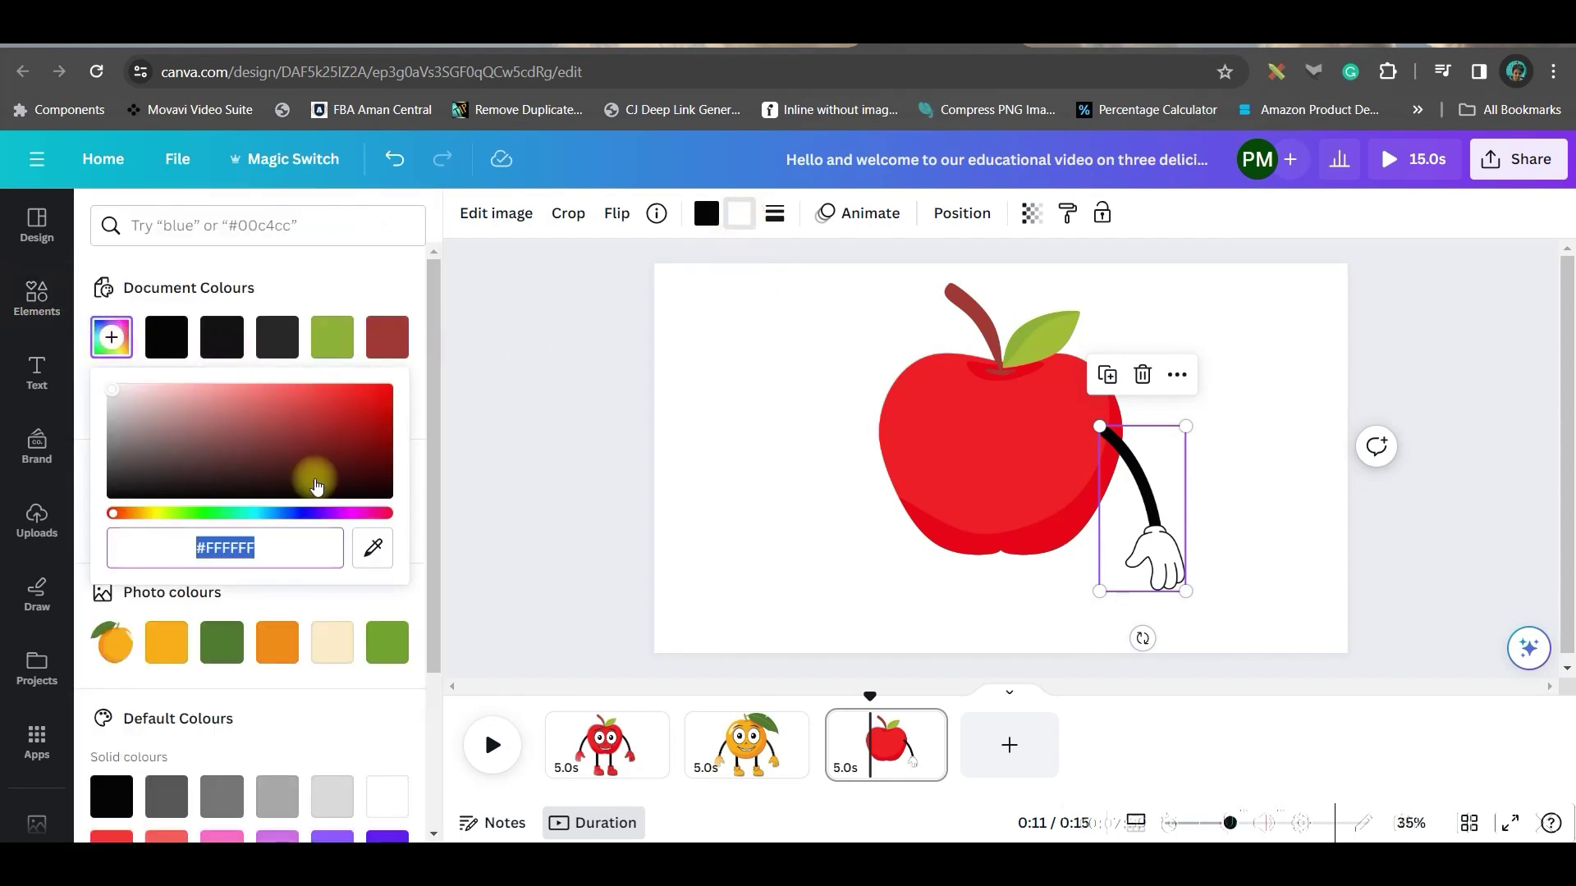
left_click(373, 547)
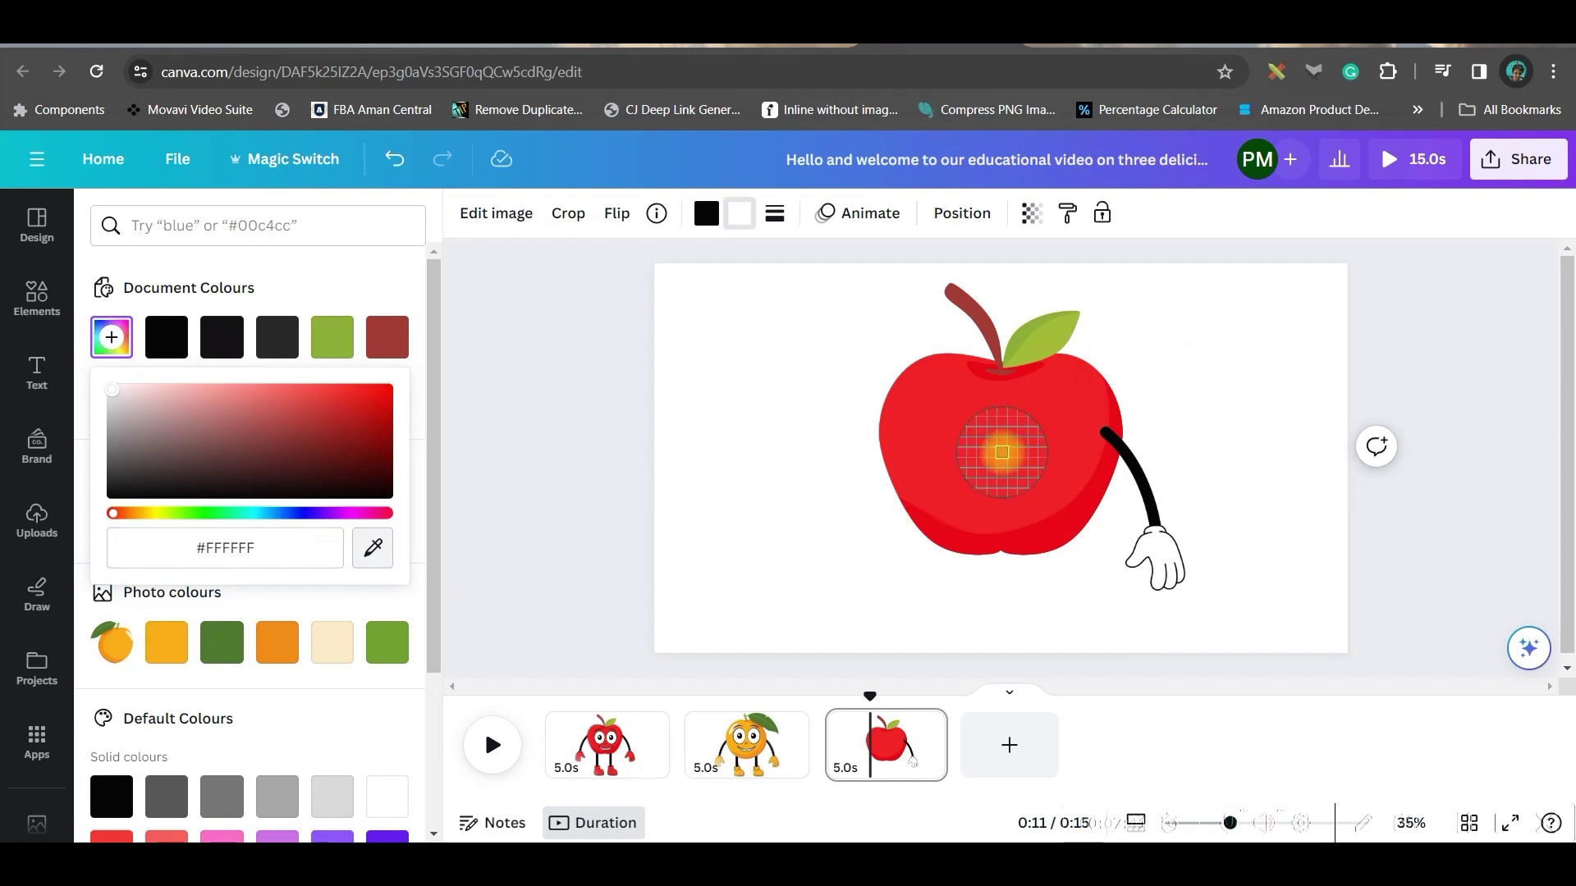
left_click(935, 455)
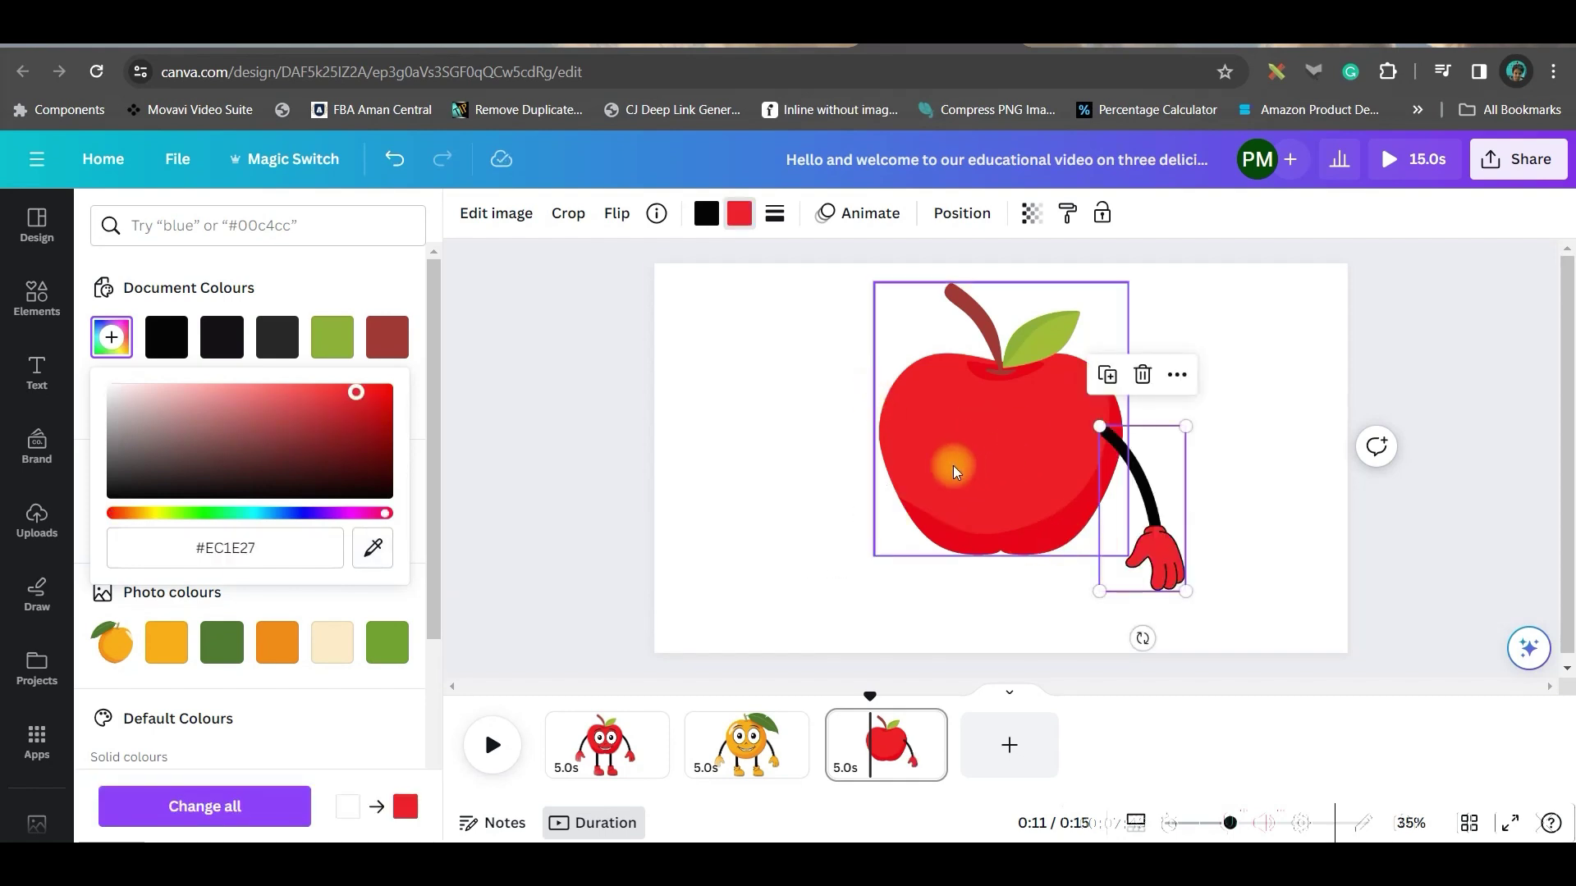
left_click(954, 221)
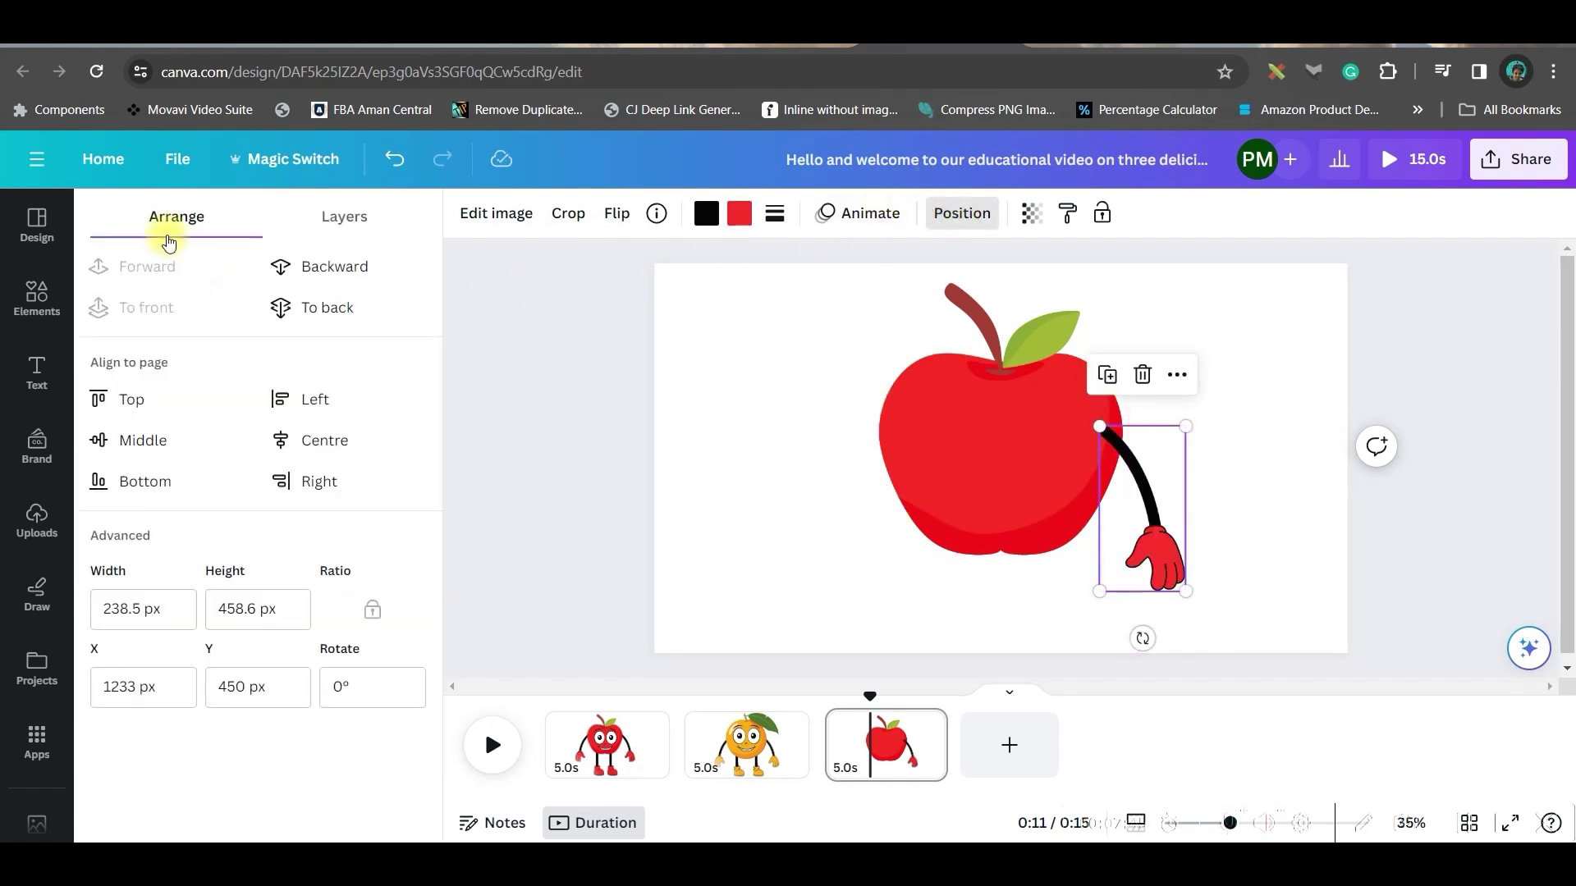
left_click(334, 266)
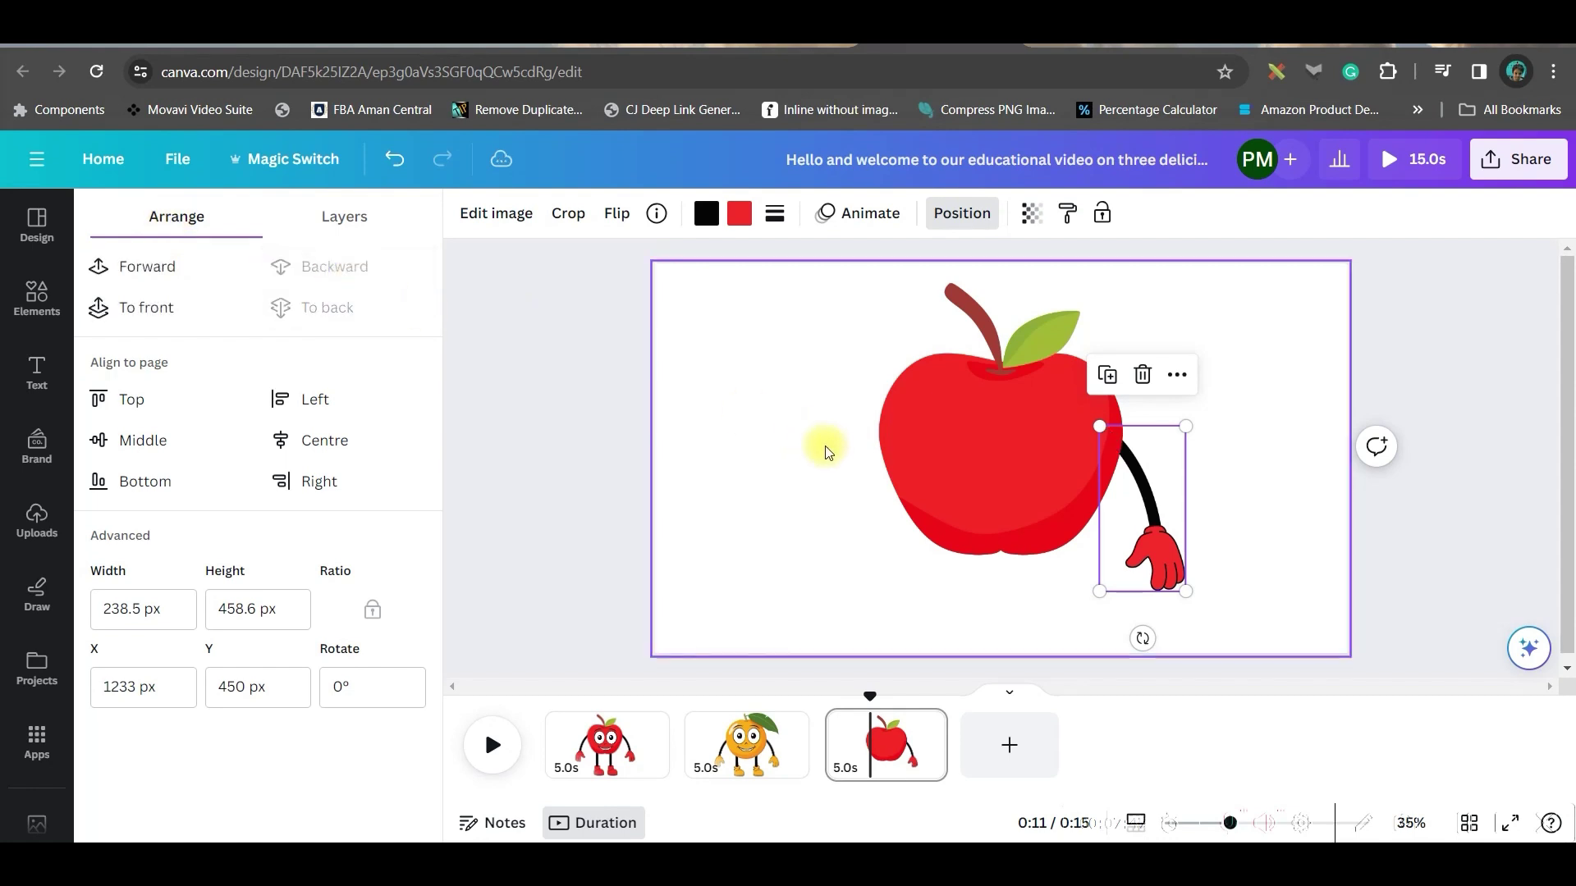
- Copy the hand, flip it horizontally, and tuck it behind the apple's left side
key("ctrl+z")
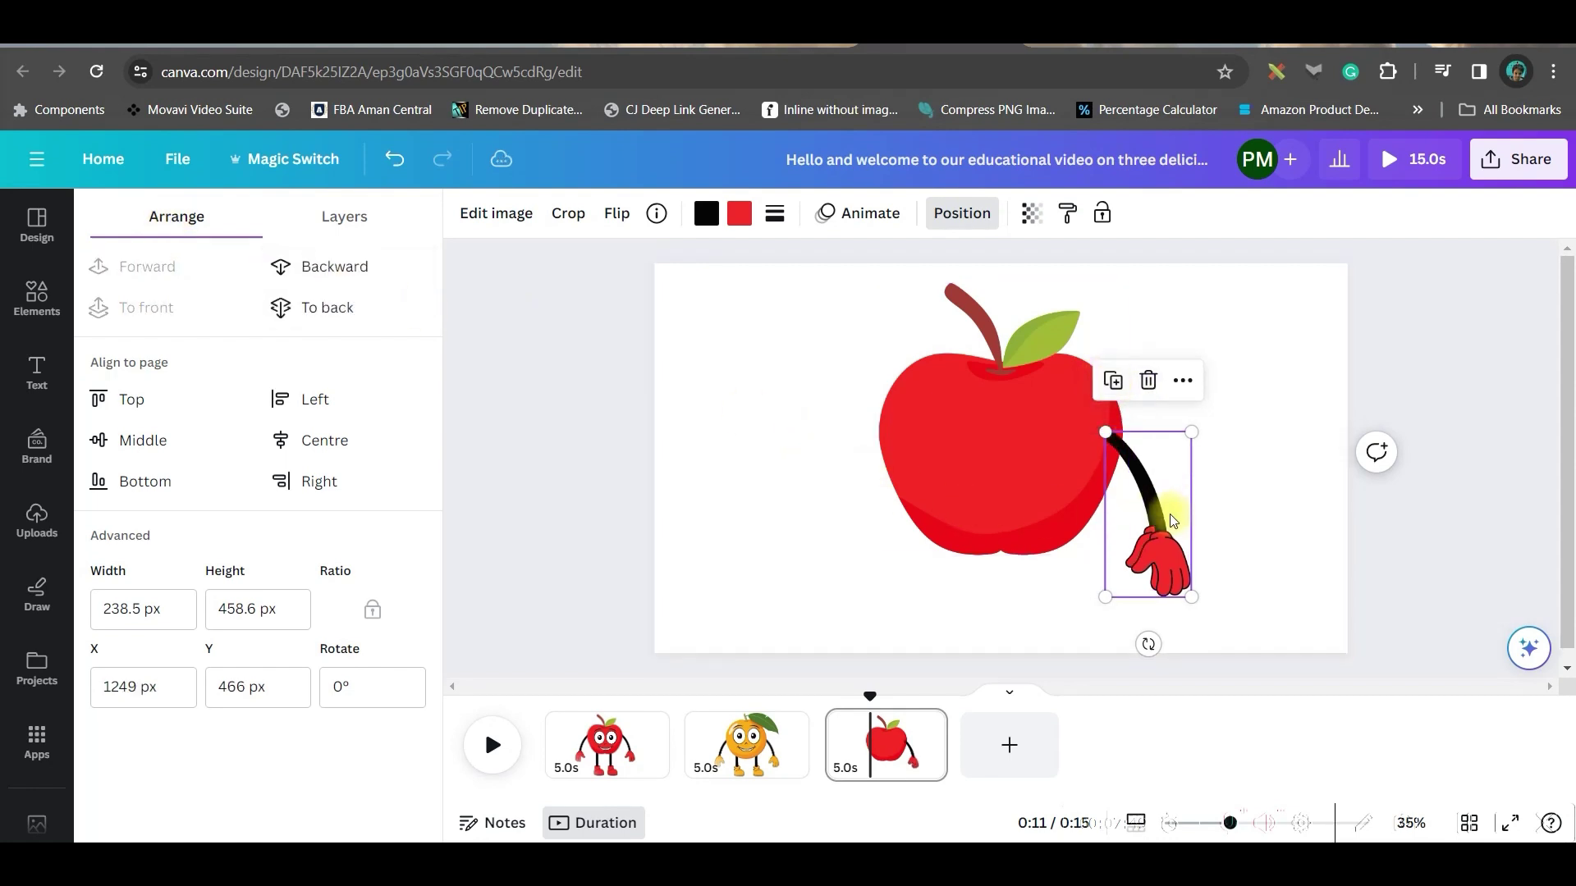
left_click_drag(1160, 522, 1078, 527)
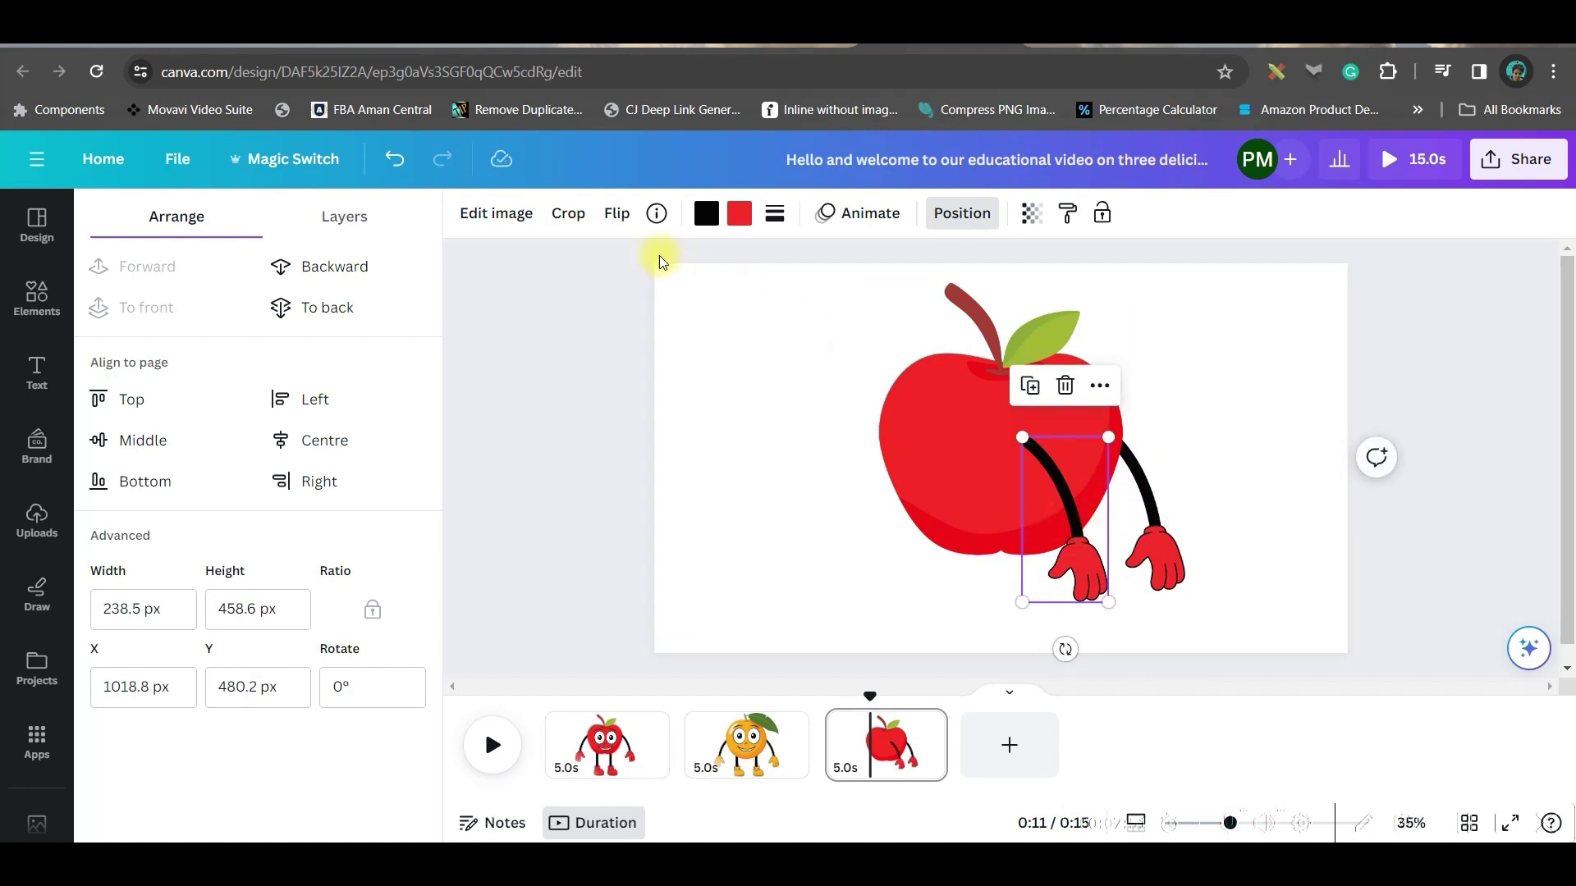
left_click(611, 215)
left_click(712, 267)
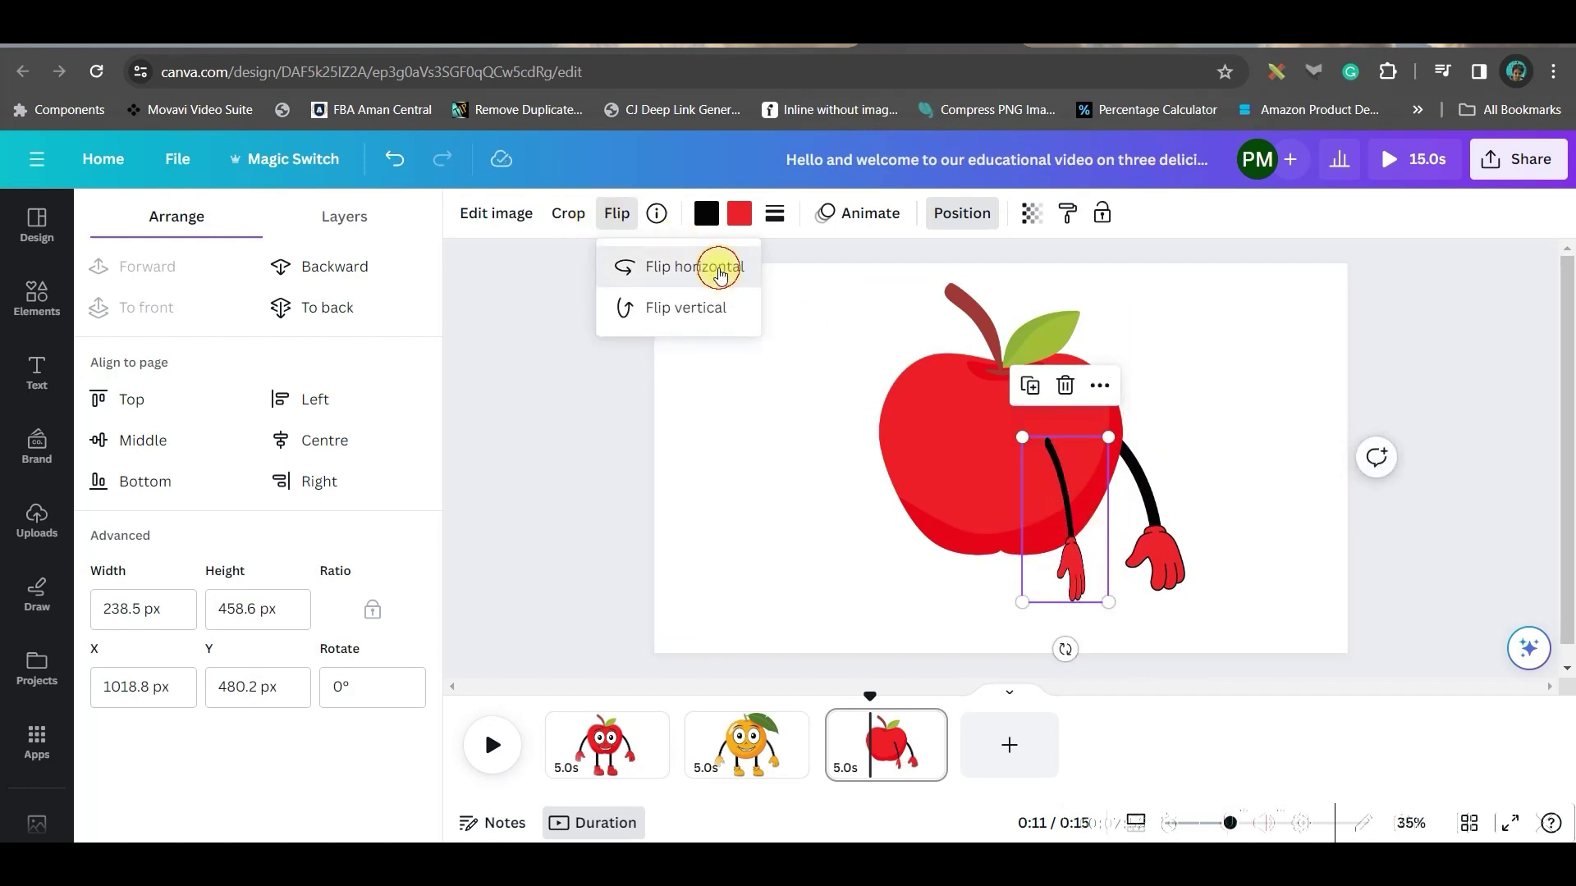
left_click_drag(1067, 539, 845, 527)
left_click(331, 267)
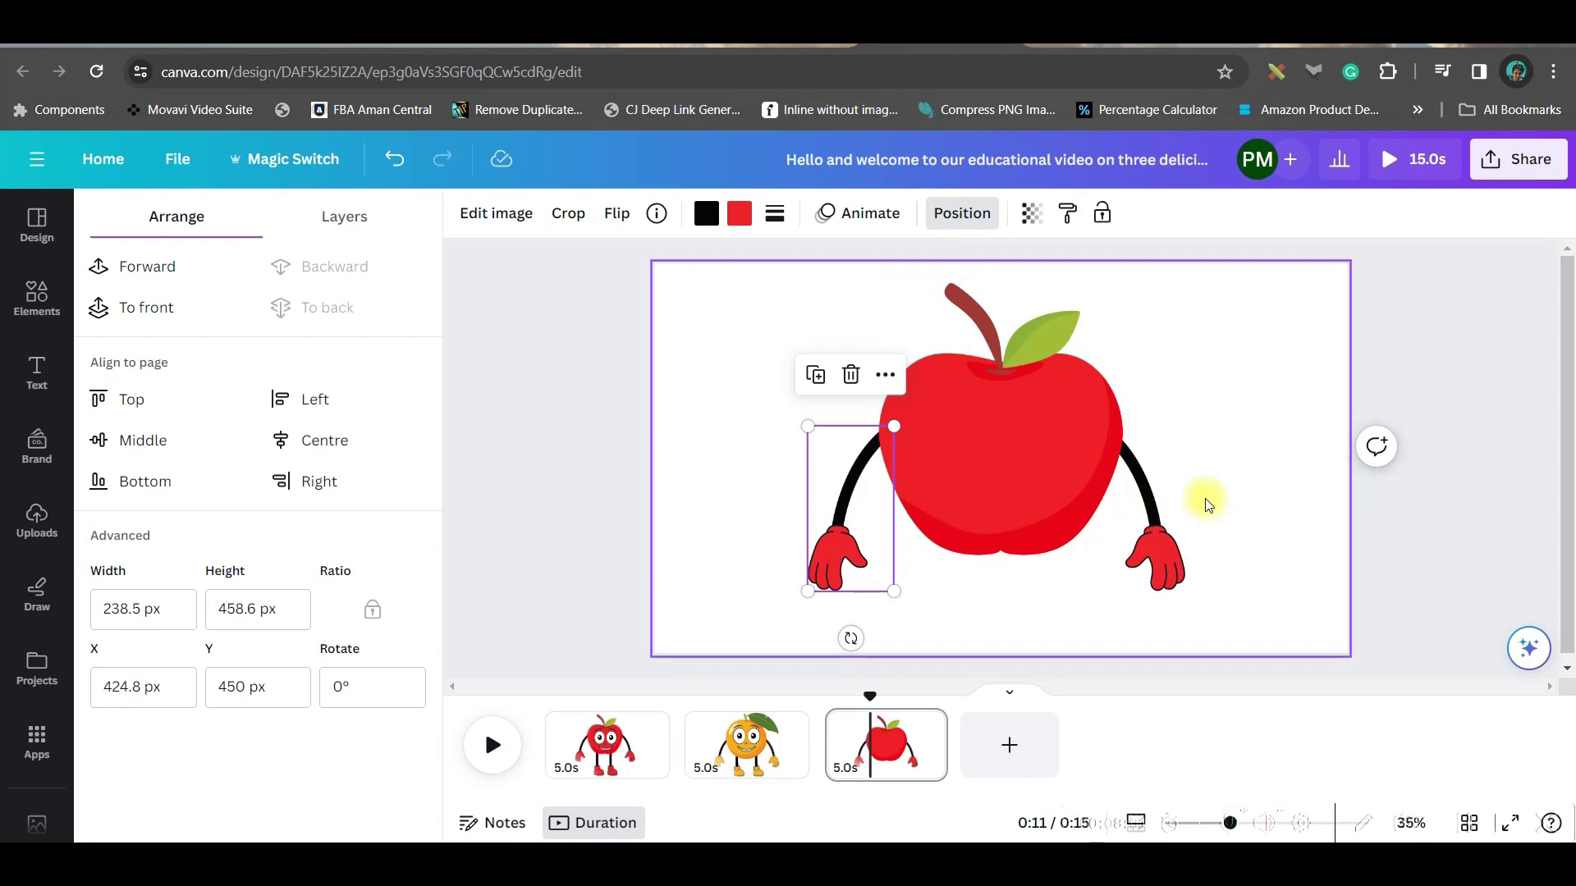
- Add a 'Cartoon Legs' graphic and move it below the apple
left_click(37, 297)
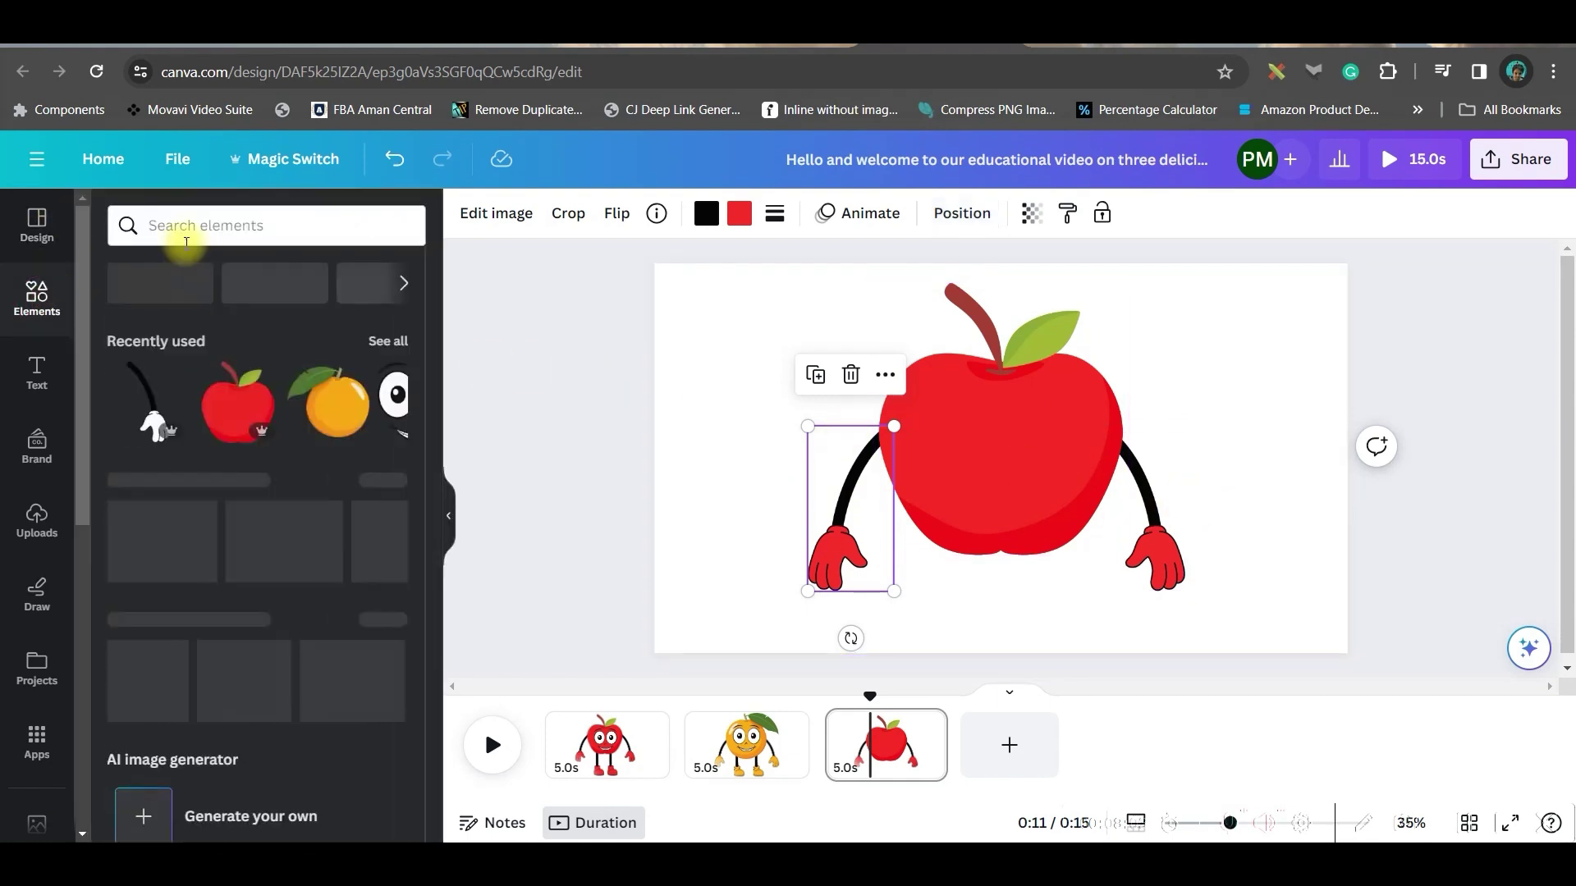
left_click(205, 223)
type("Cartoon Legs")
key("Return")
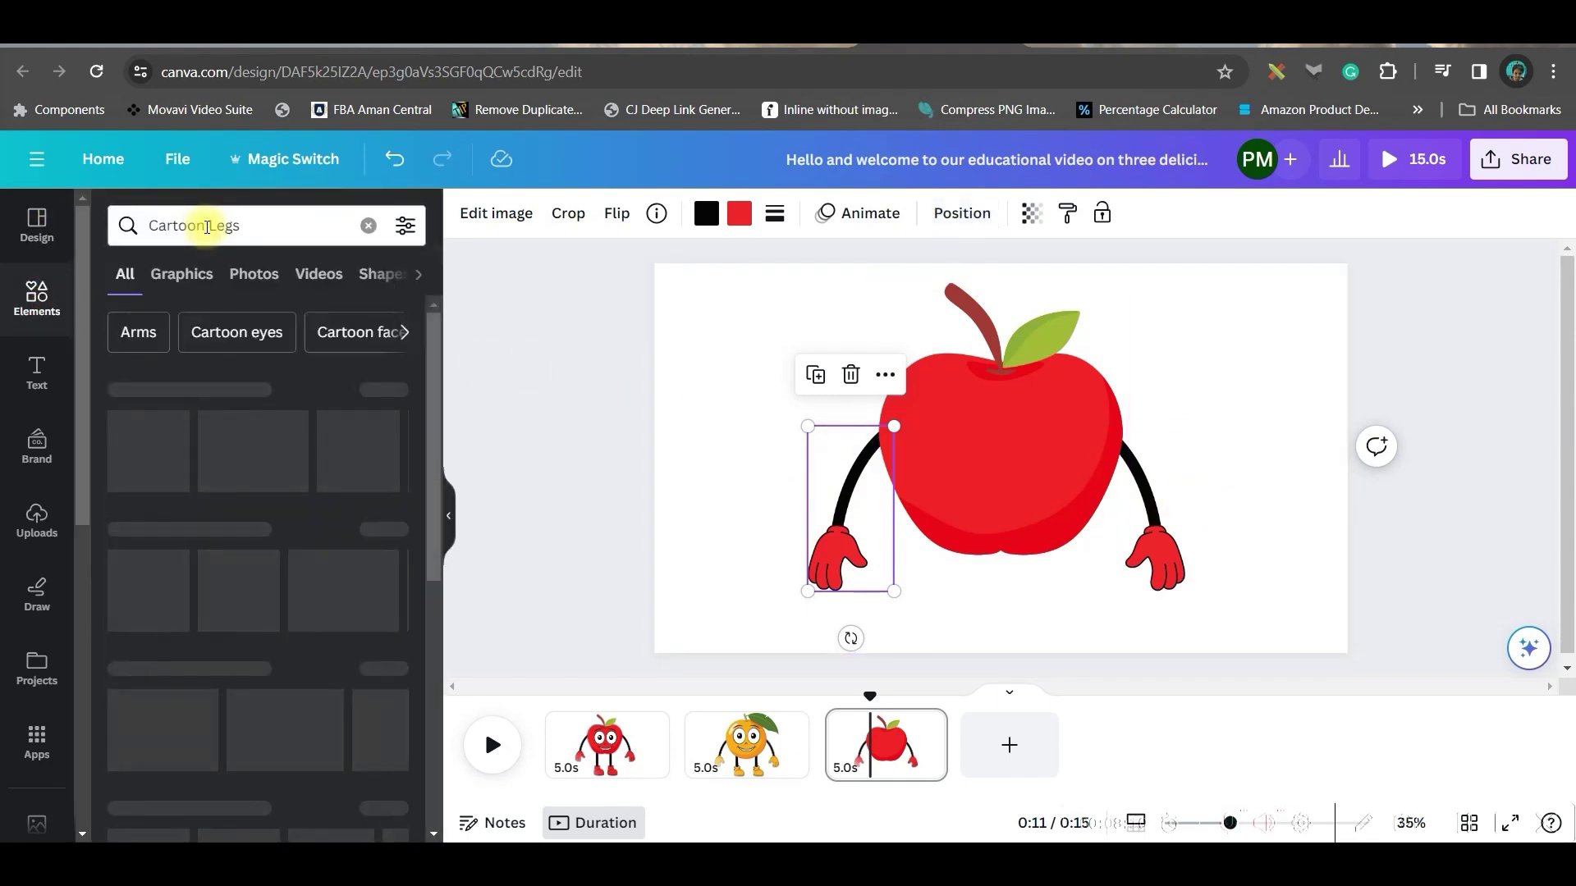
left_click(385, 387)
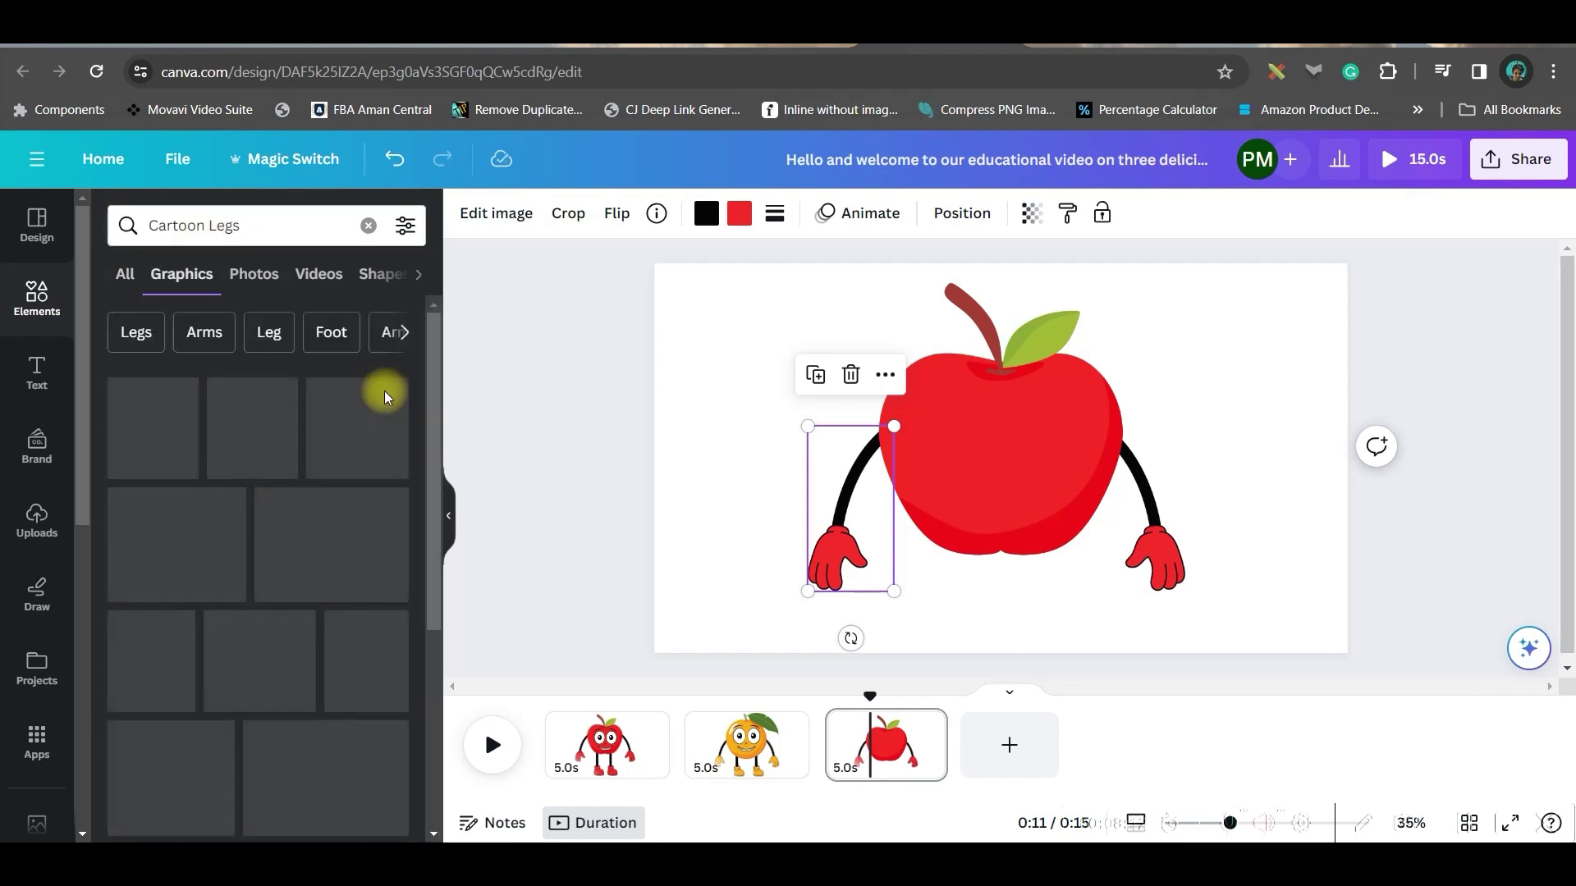
left_click(176, 415)
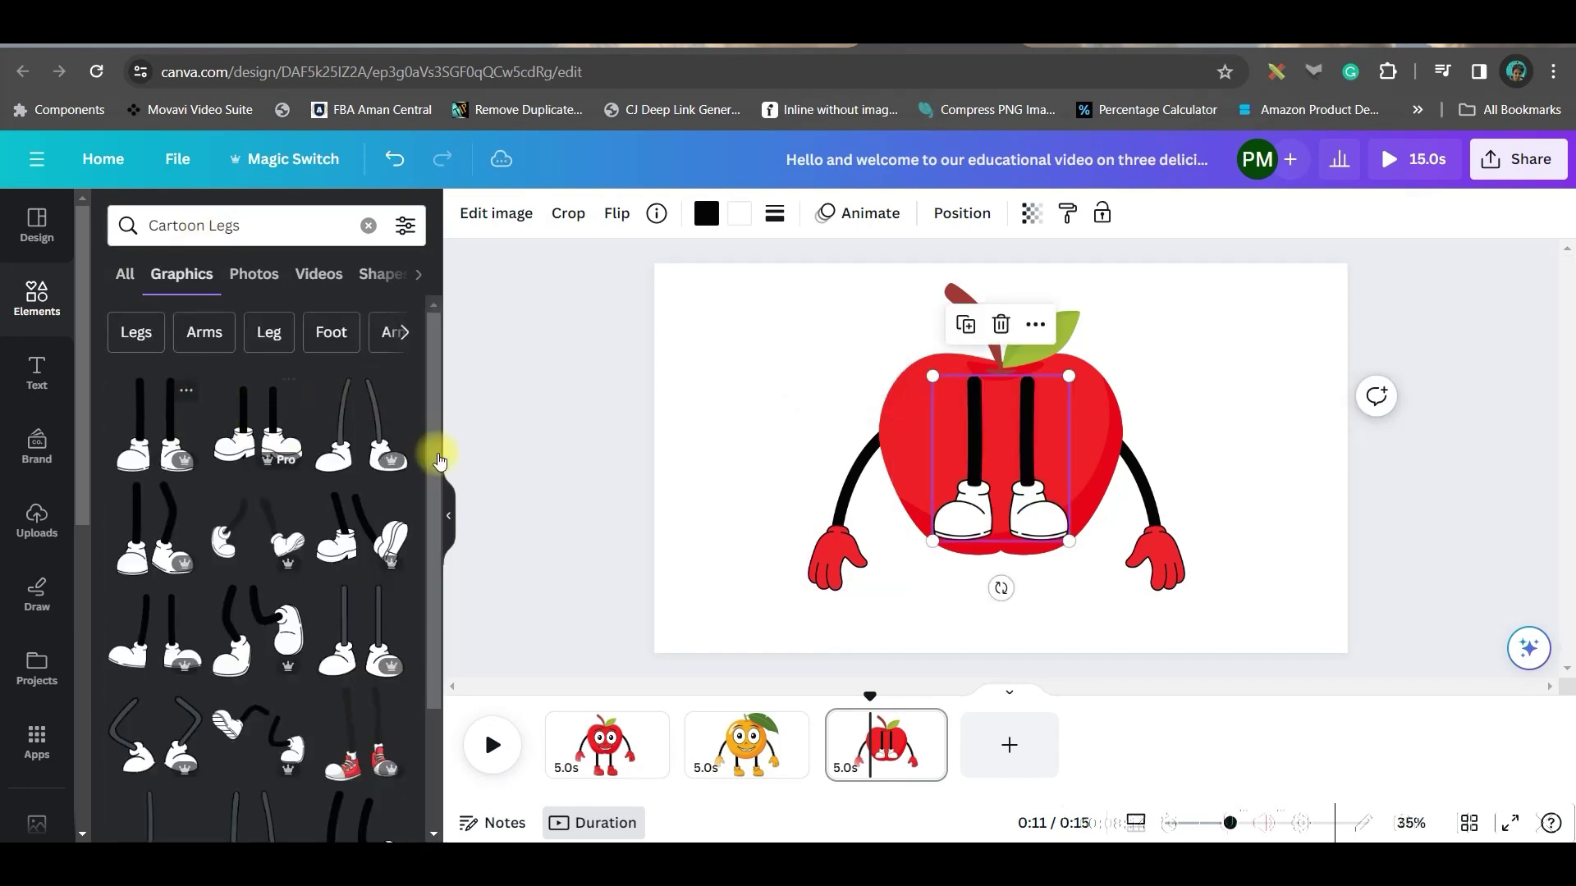
left_click_drag(1039, 496, 1039, 607)
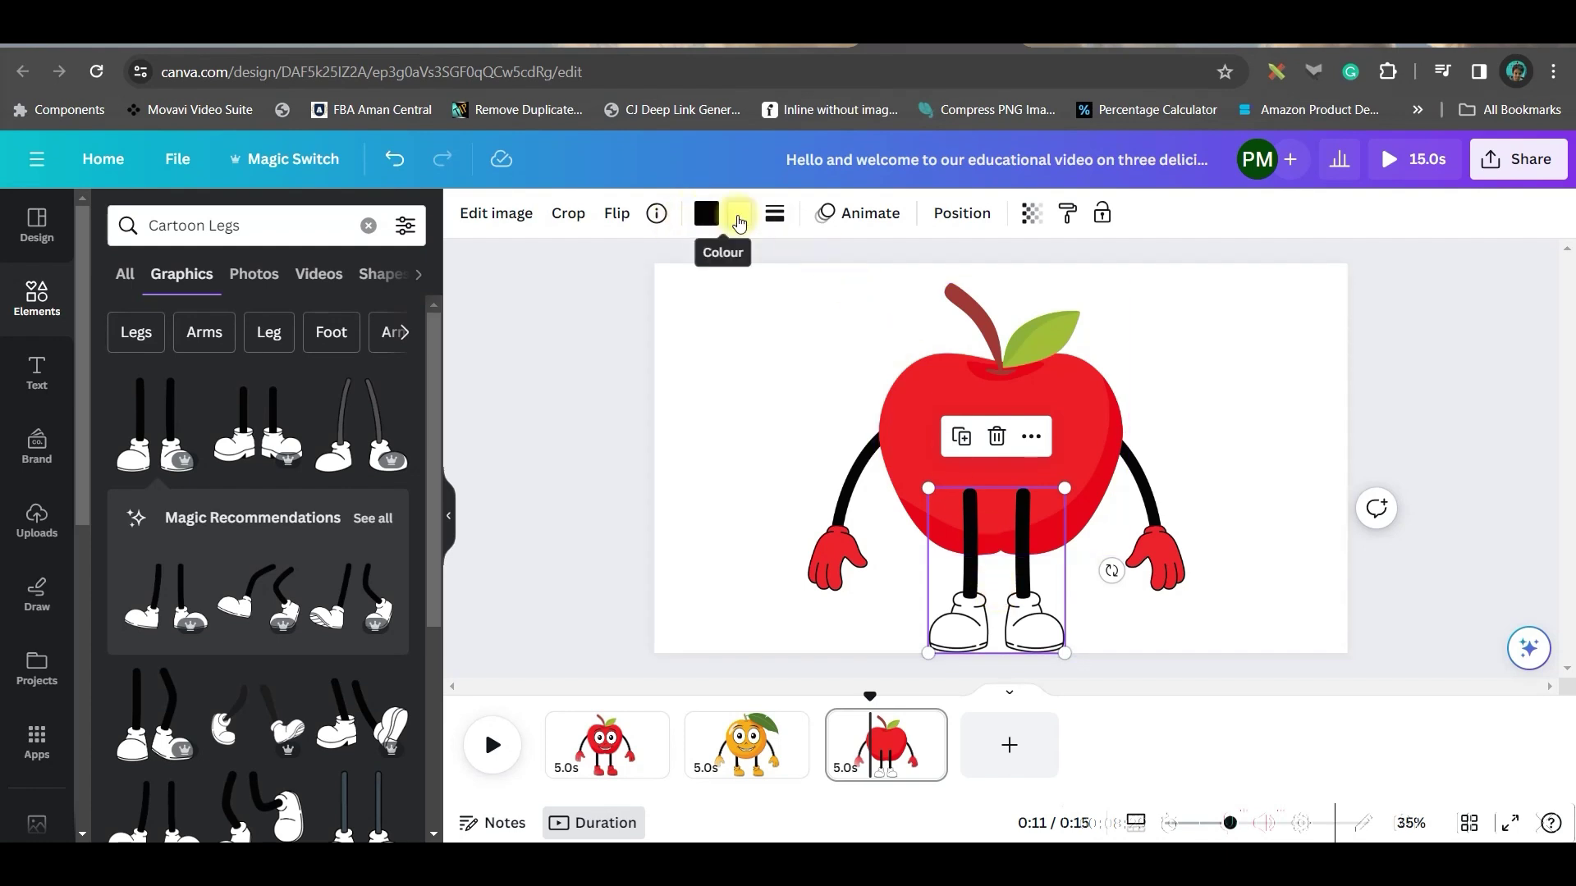
- Recolour the legs' white shoes to the apple's red #EC1E27
left_click(738, 217)
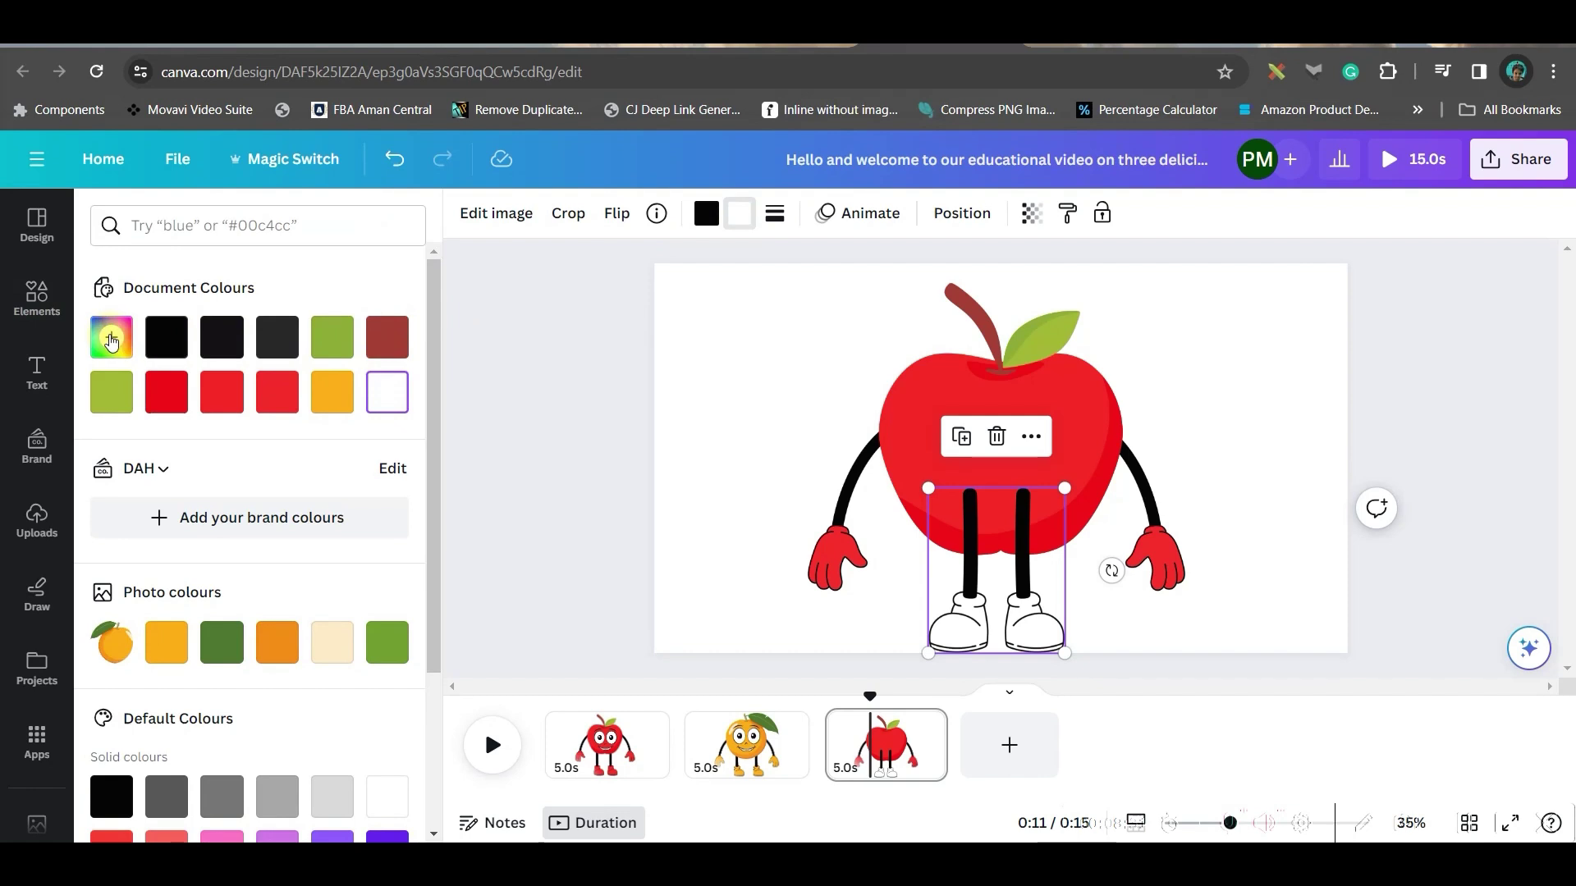
left_click(111, 339)
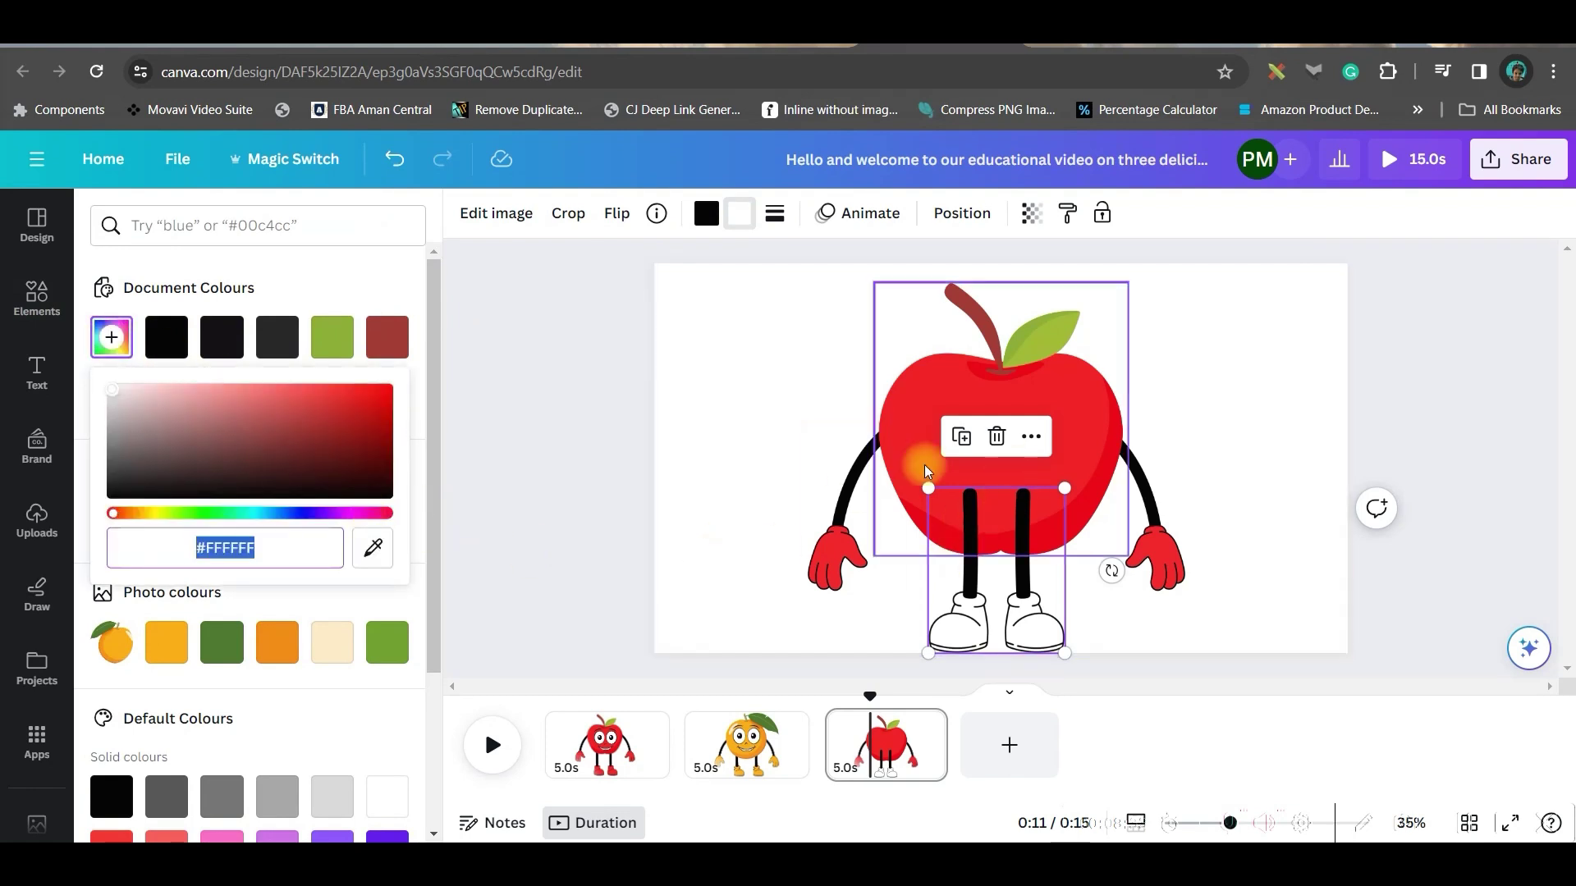
left_click(858, 525)
left_click(111, 338)
key("ctrl+c")
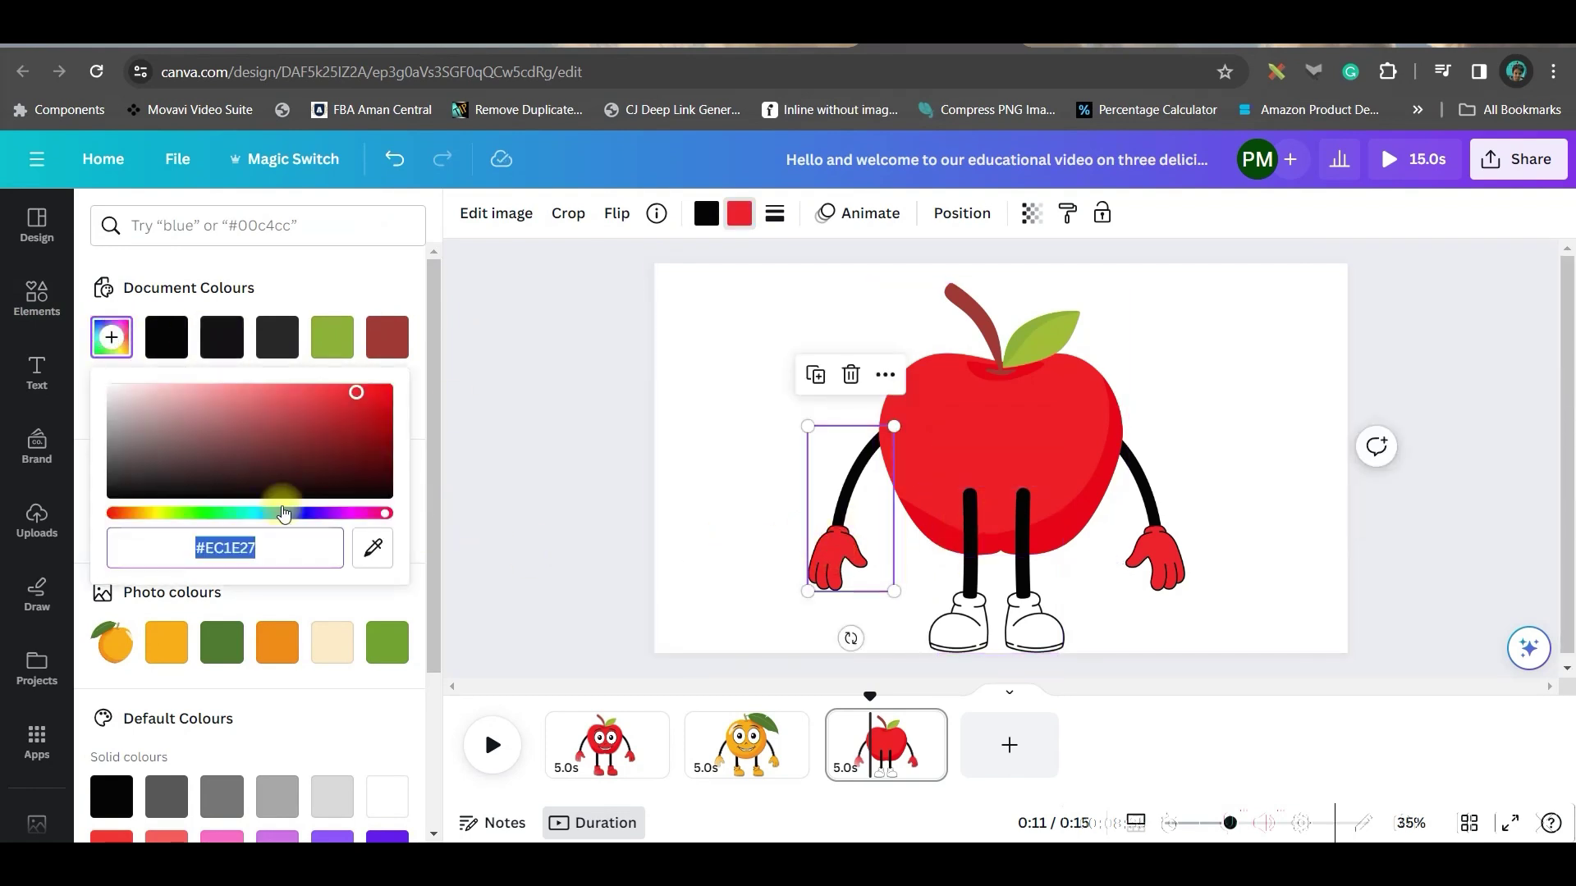
left_click(1026, 578)
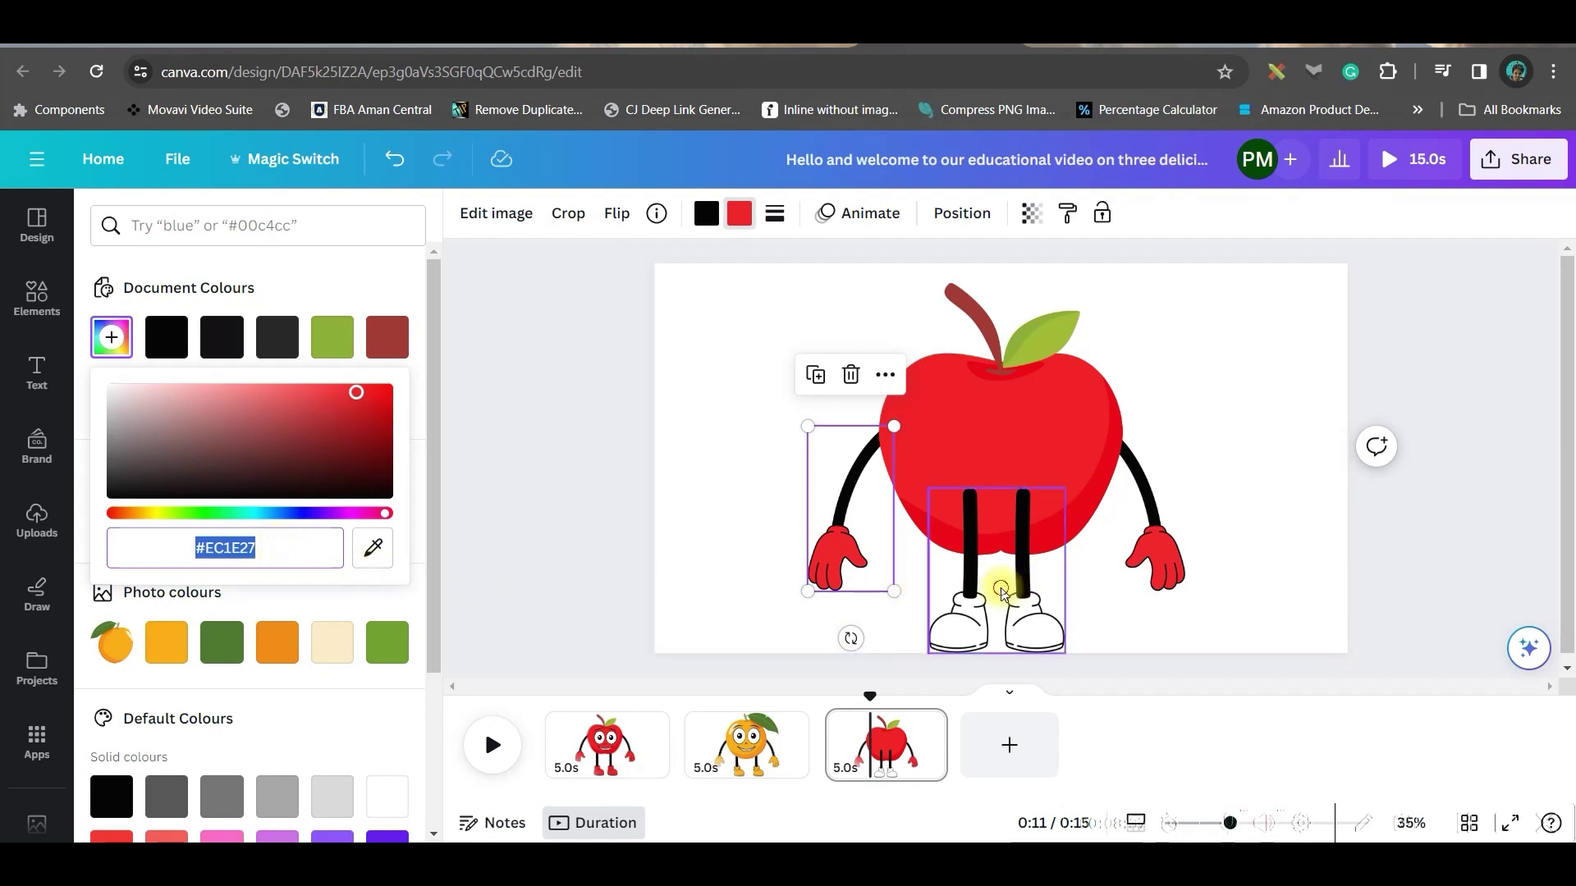
left_click(108, 343)
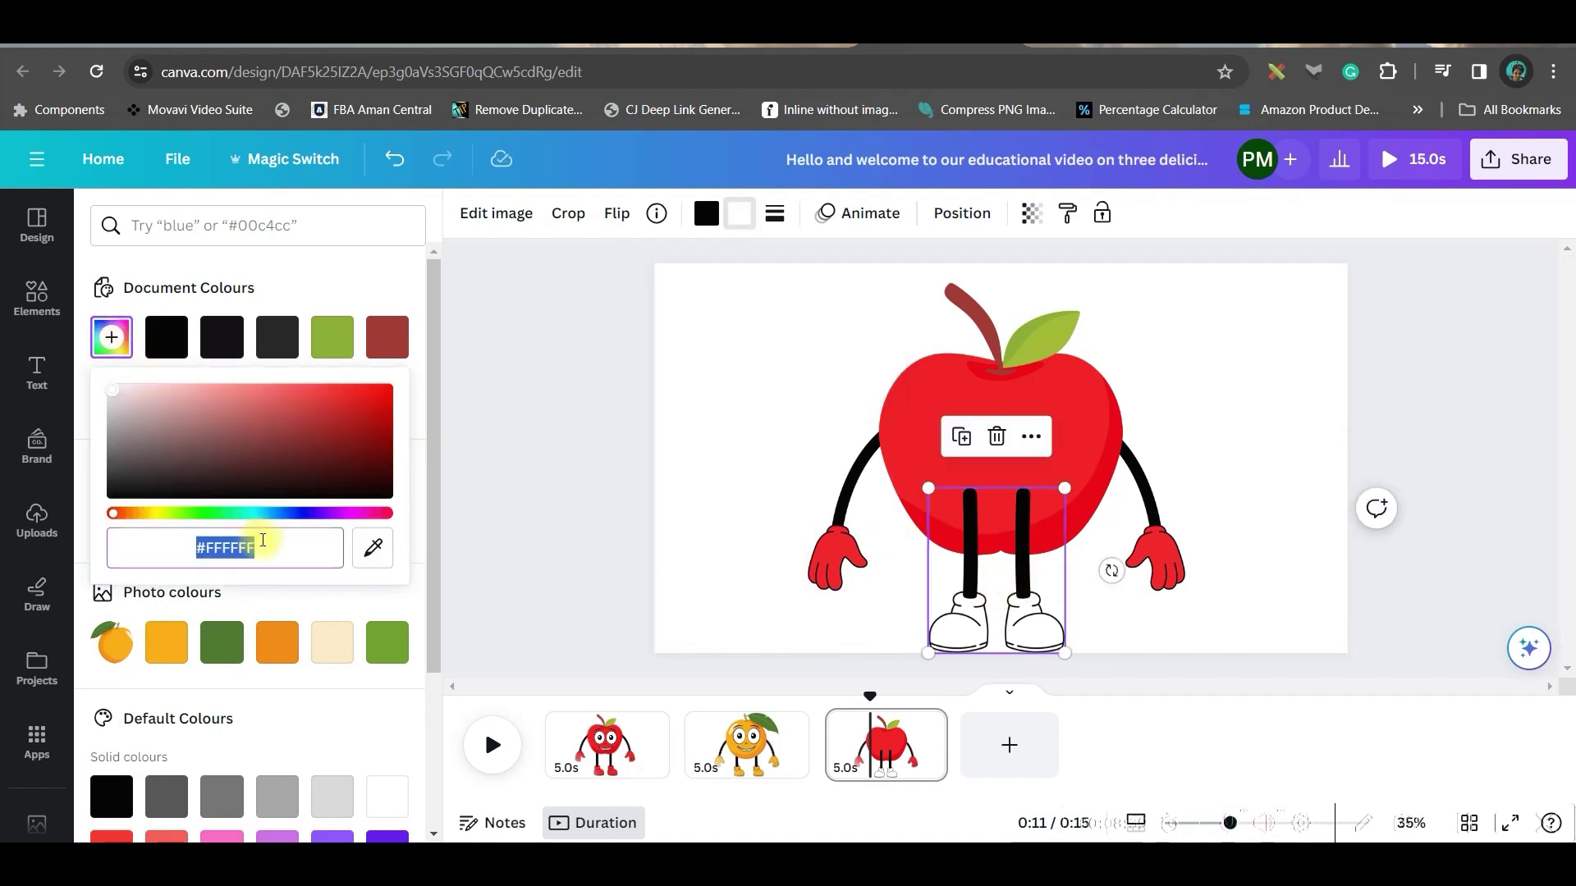
key("ctrl+v")
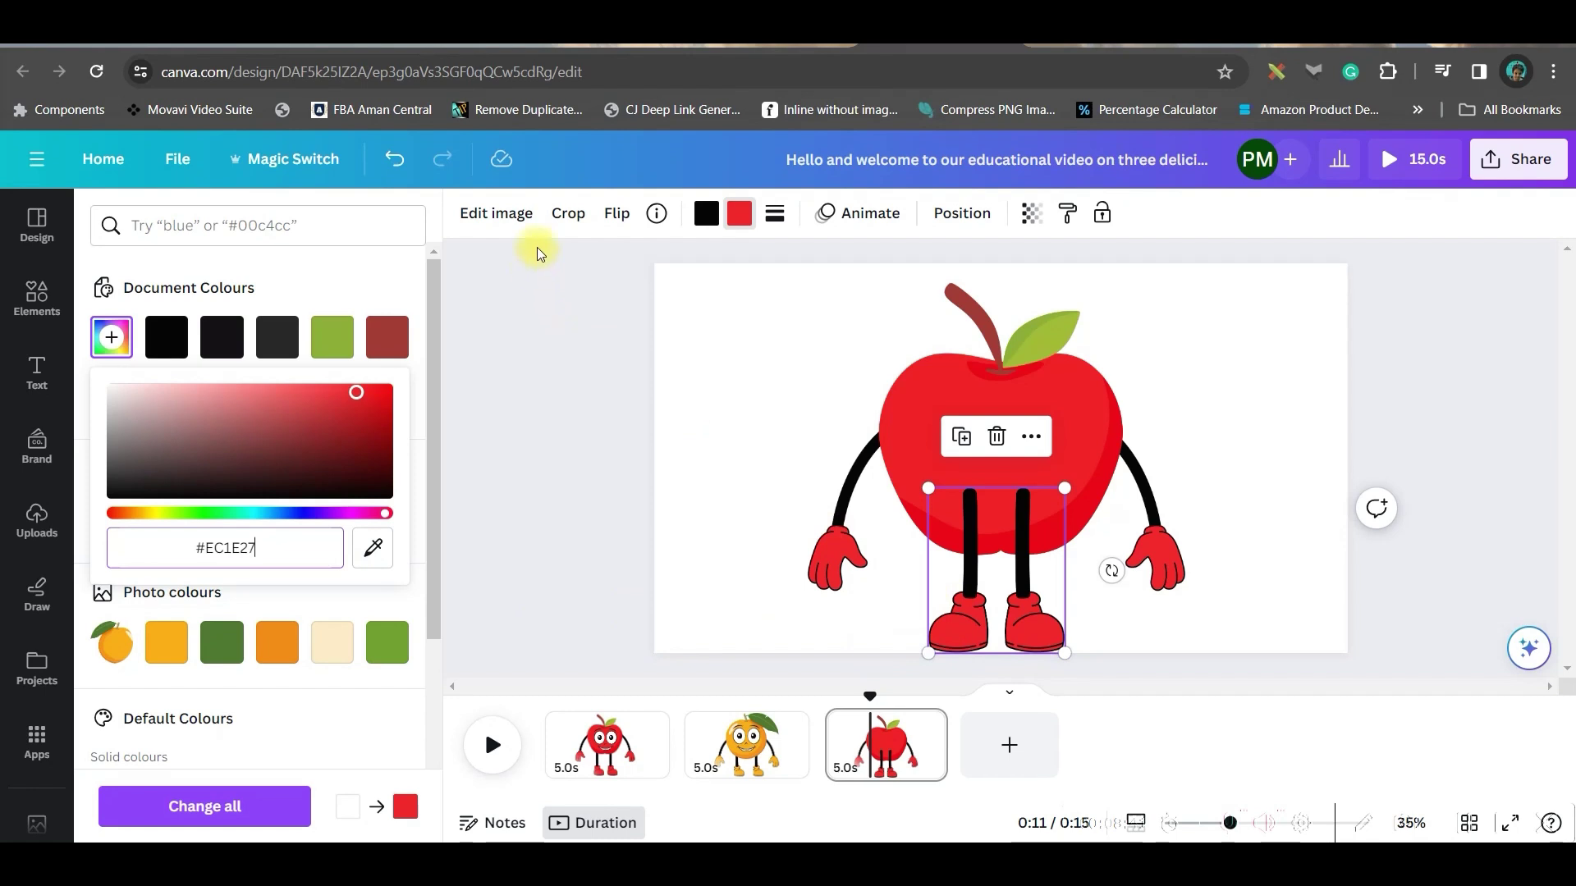
left_click(563, 212)
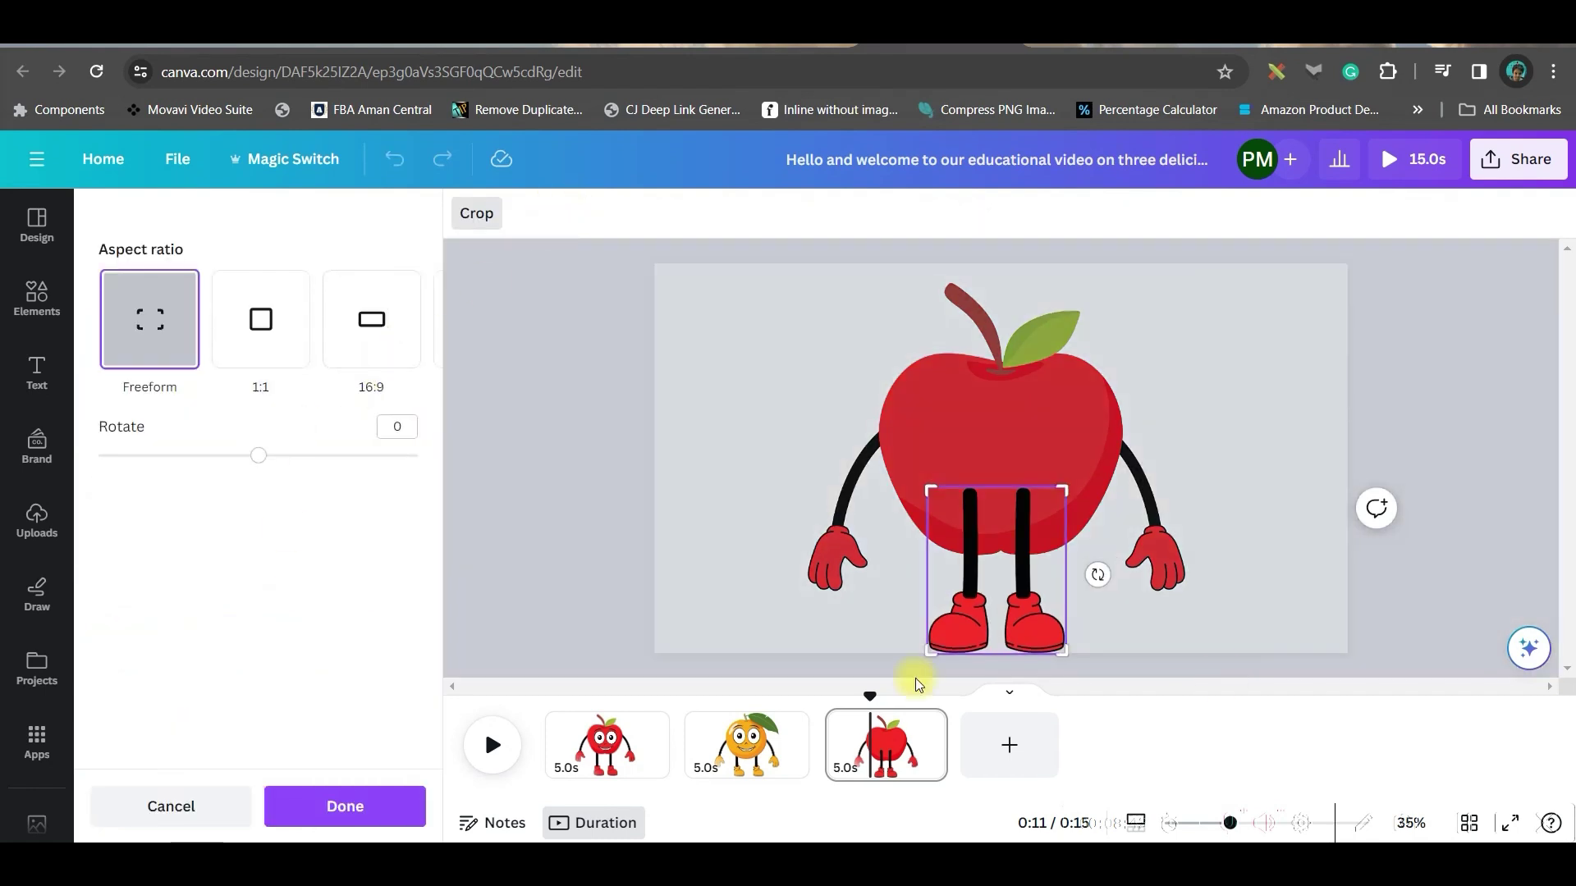
- Crop the legs to a single leg and duplicate it into a second leg
left_click_drag(930, 655, 996, 657)
key("Return")
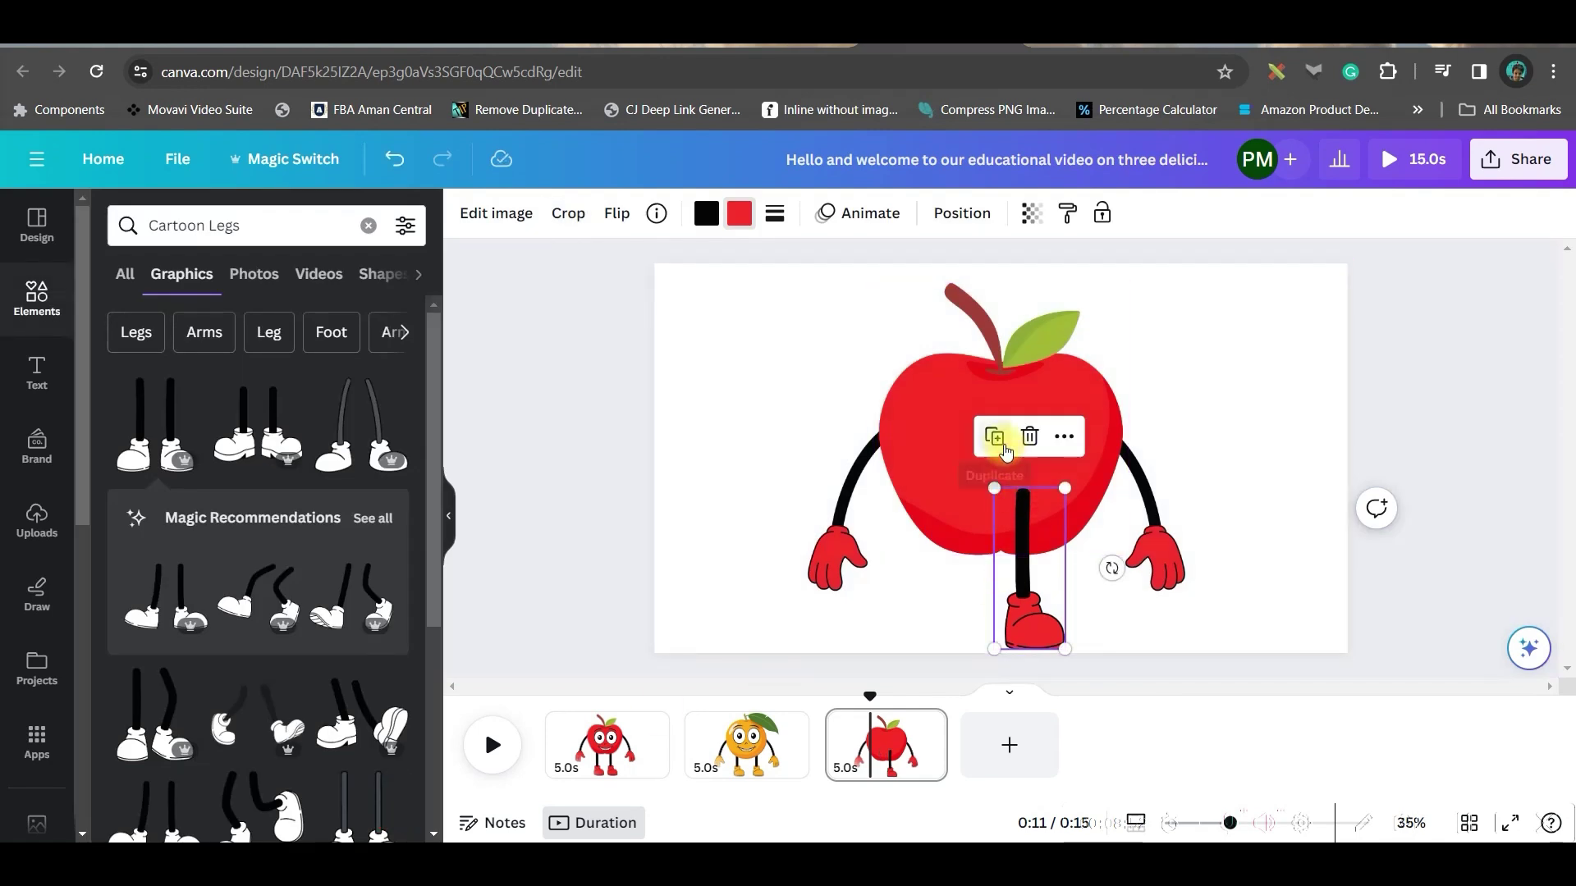
left_click(994, 435)
left_click_drag(1022, 558, 951, 567)
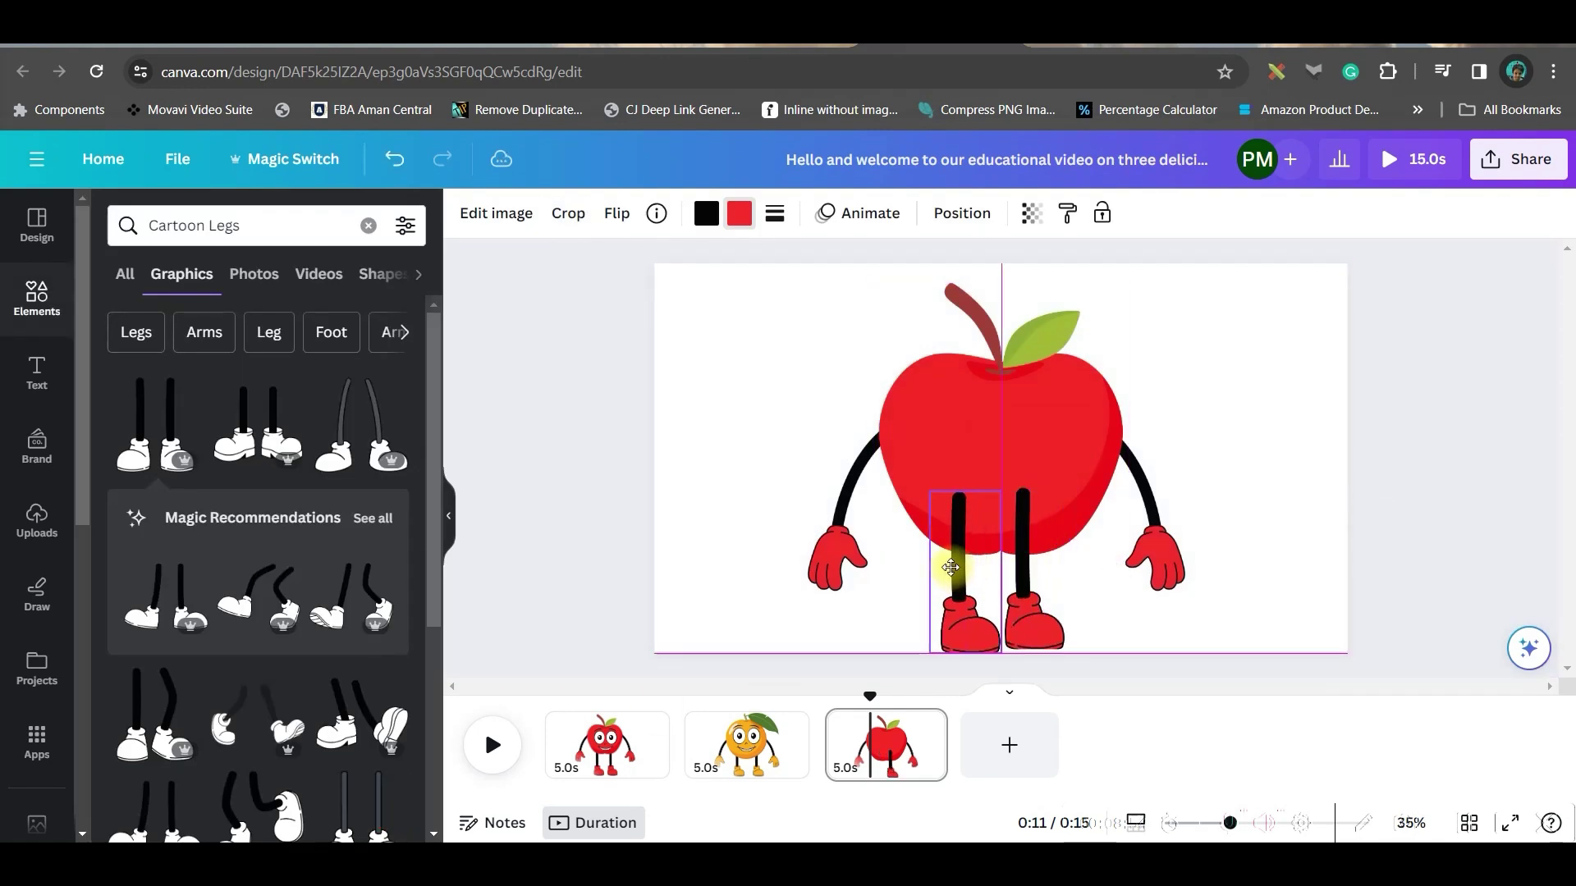
left_click_drag(950, 567, 949, 562)
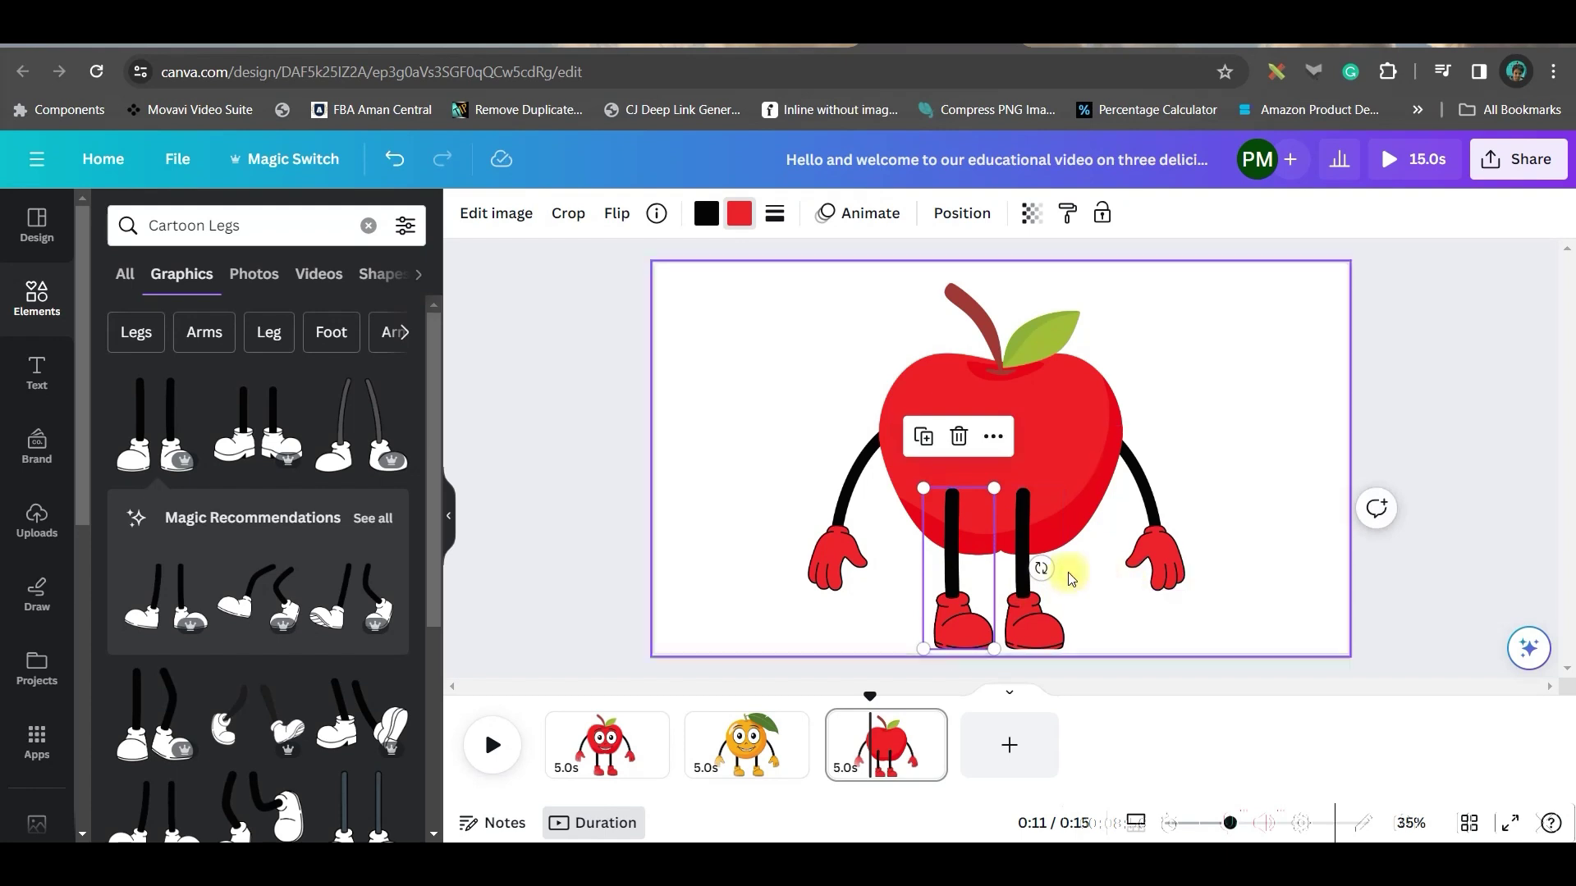
- Send both legs behind the apple and raise the apple body to the page top
left_click(1036, 603, "shift")
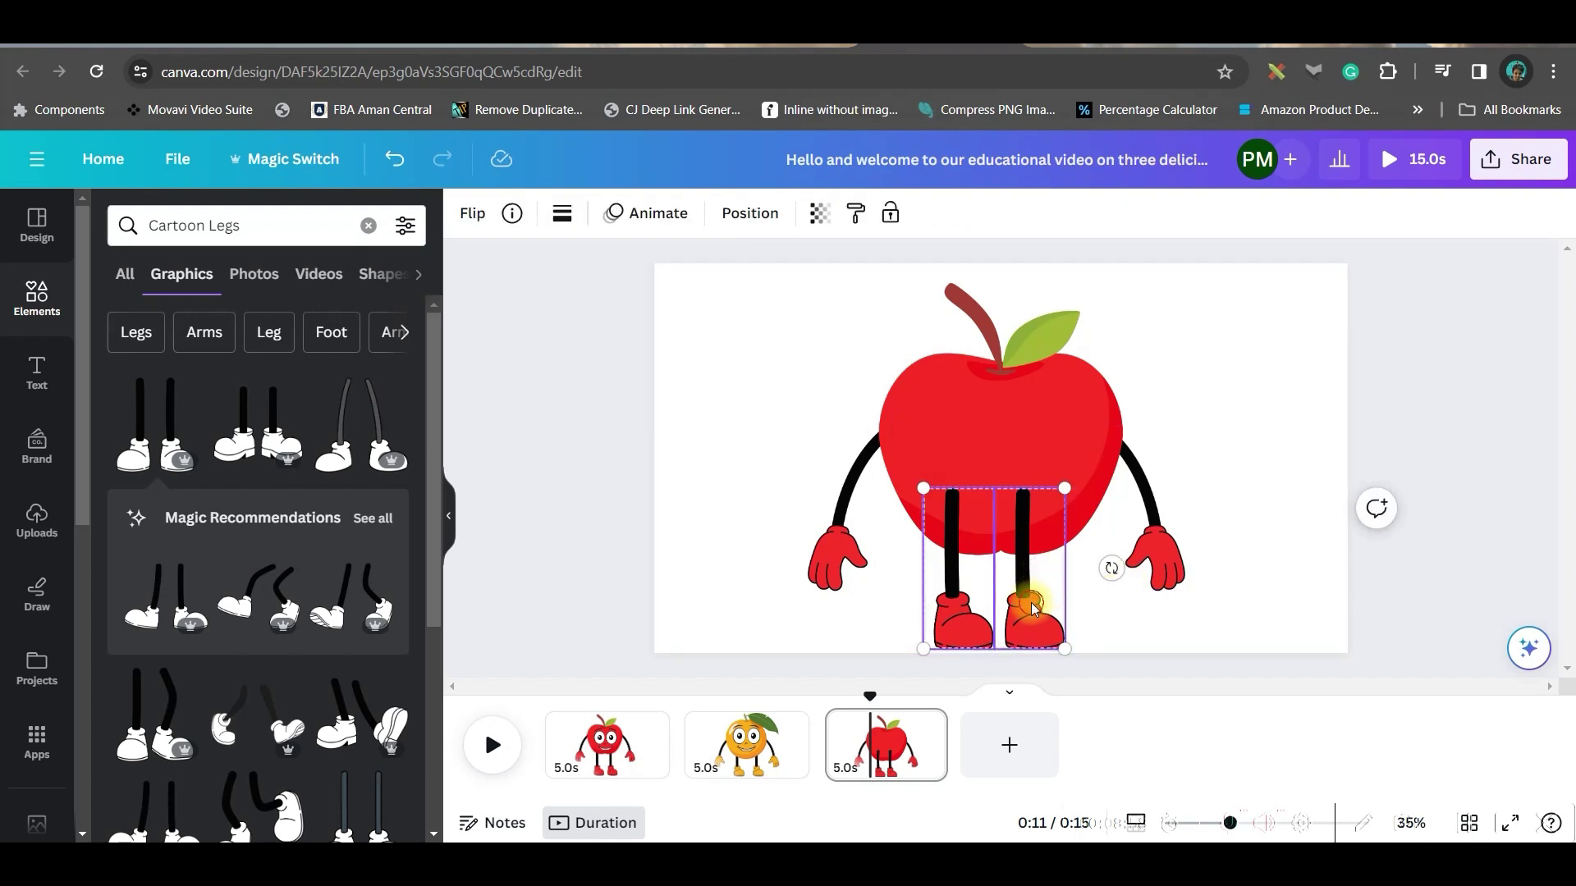
left_click(776, 223)
left_click(332, 265)
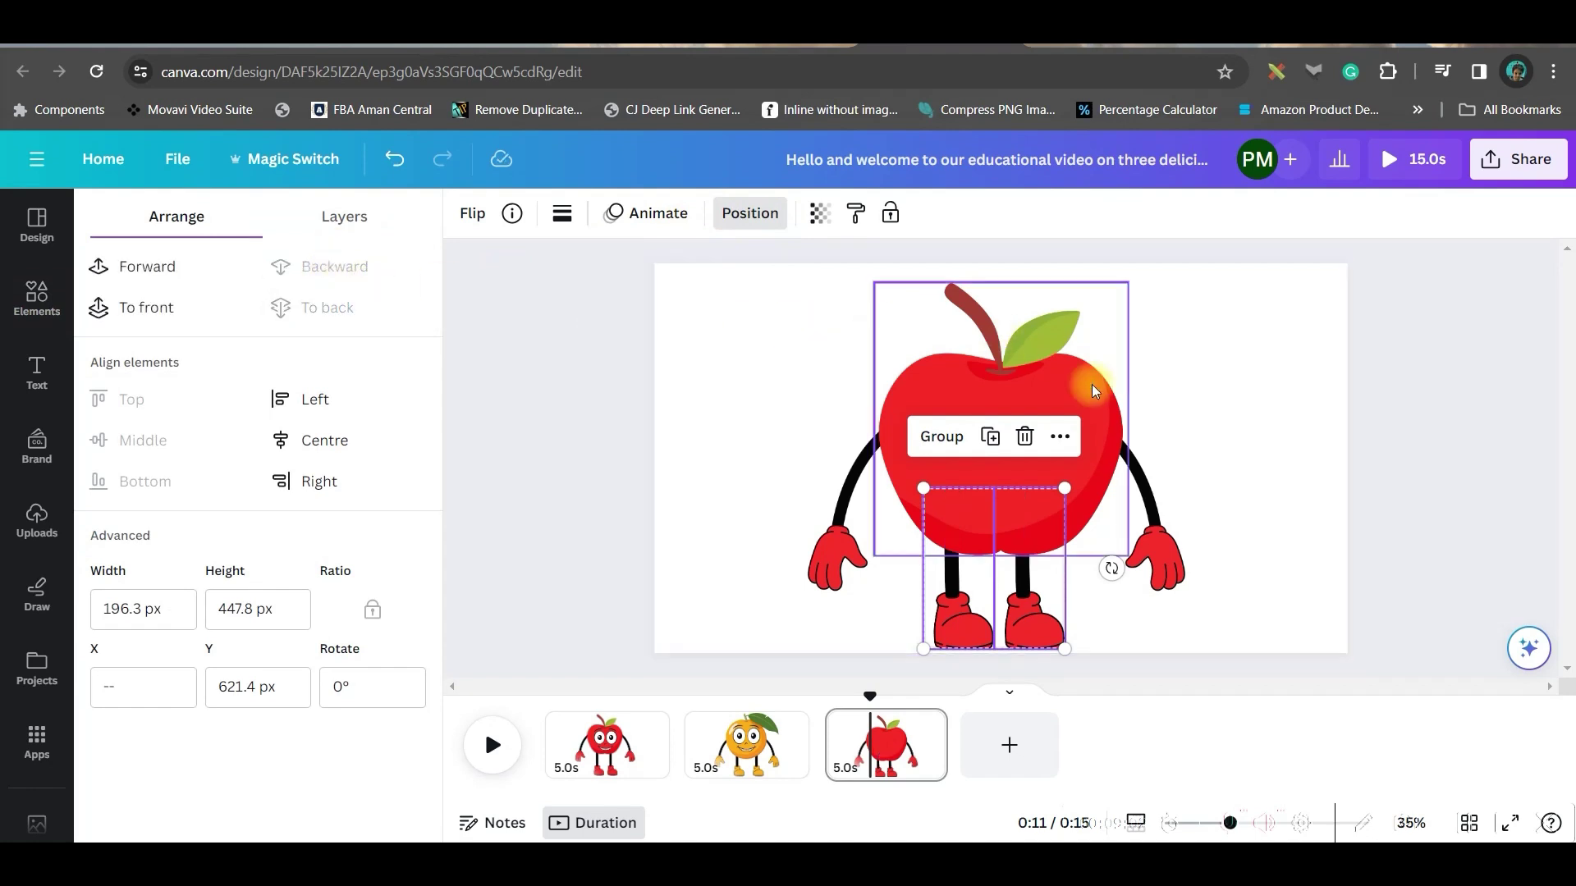
left_click(1046, 407)
left_click_drag(1047, 407, 1032, 393)
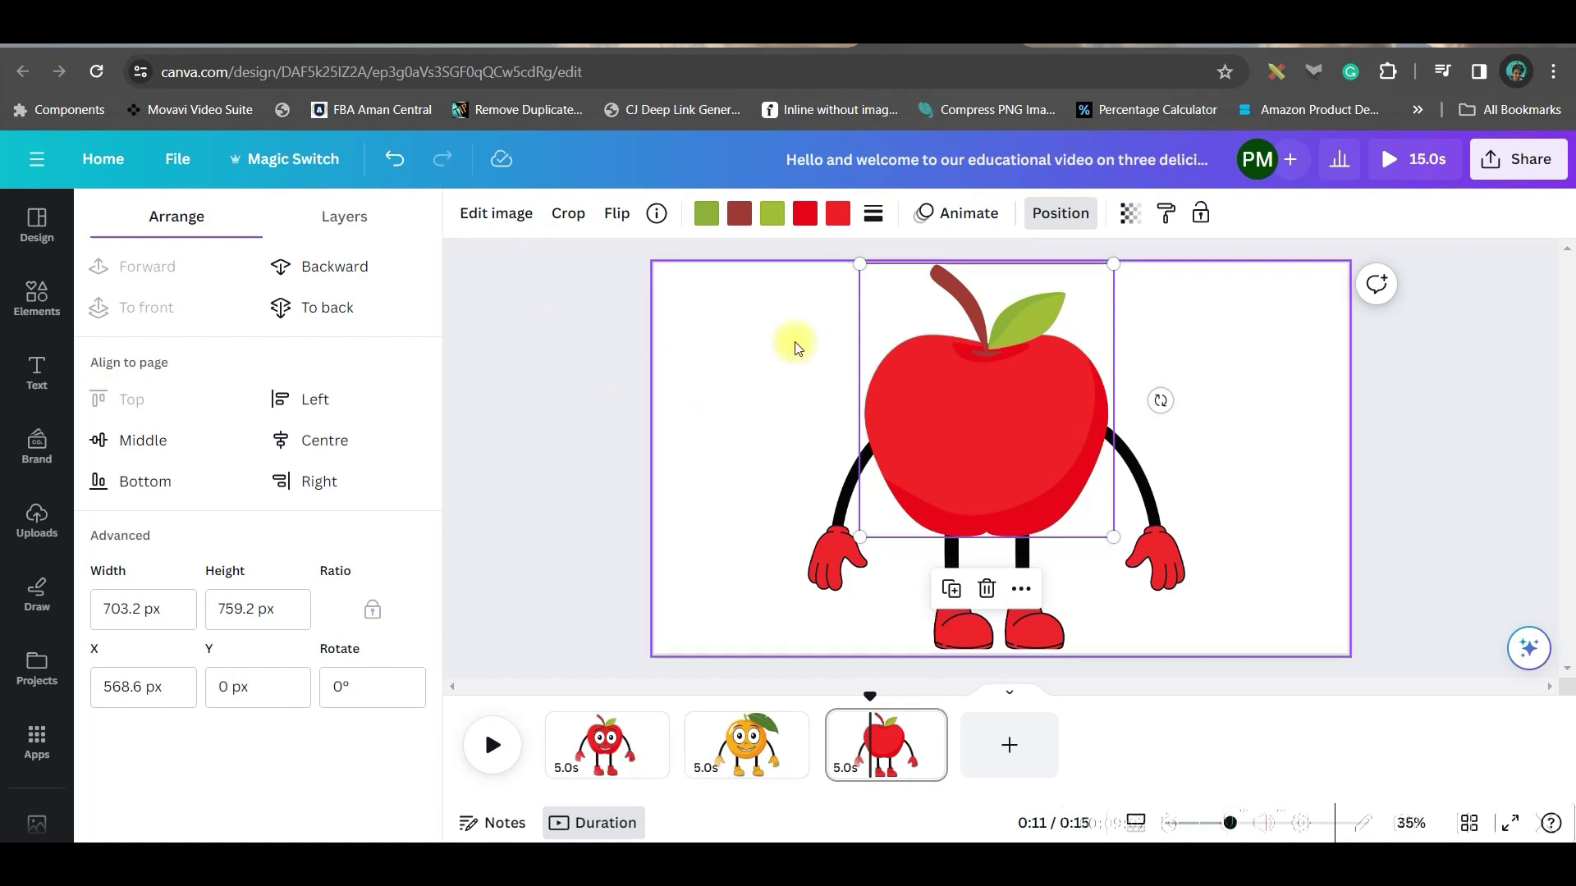
- Search Elements for 'Cartoon Face' and place an enlarged face centred on the apple
left_click(37, 298)
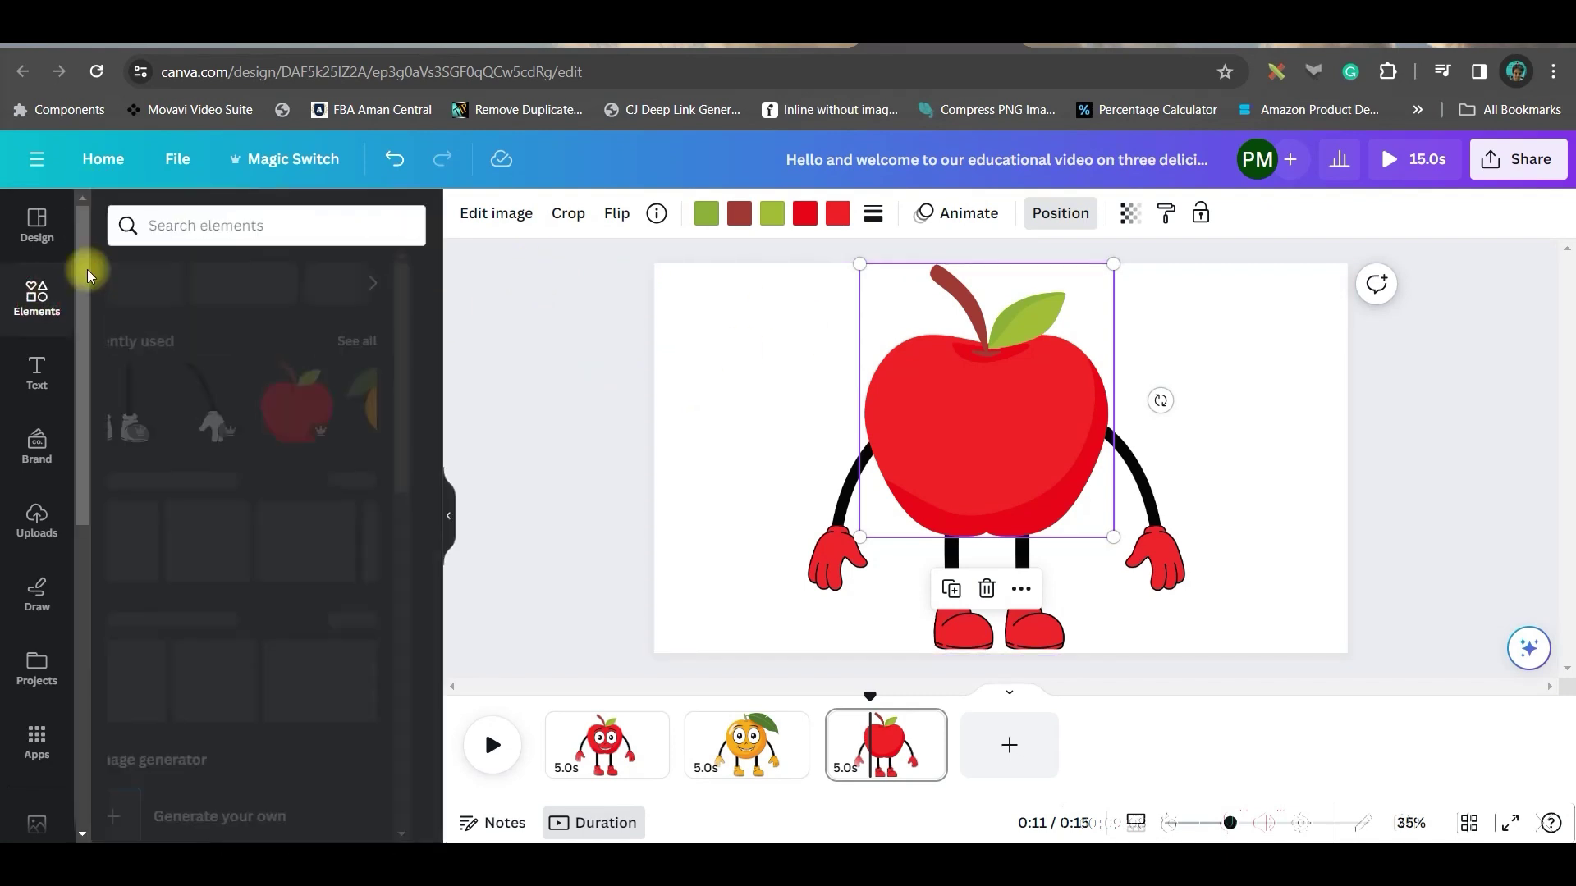
left_click(234, 223)
type("Car")
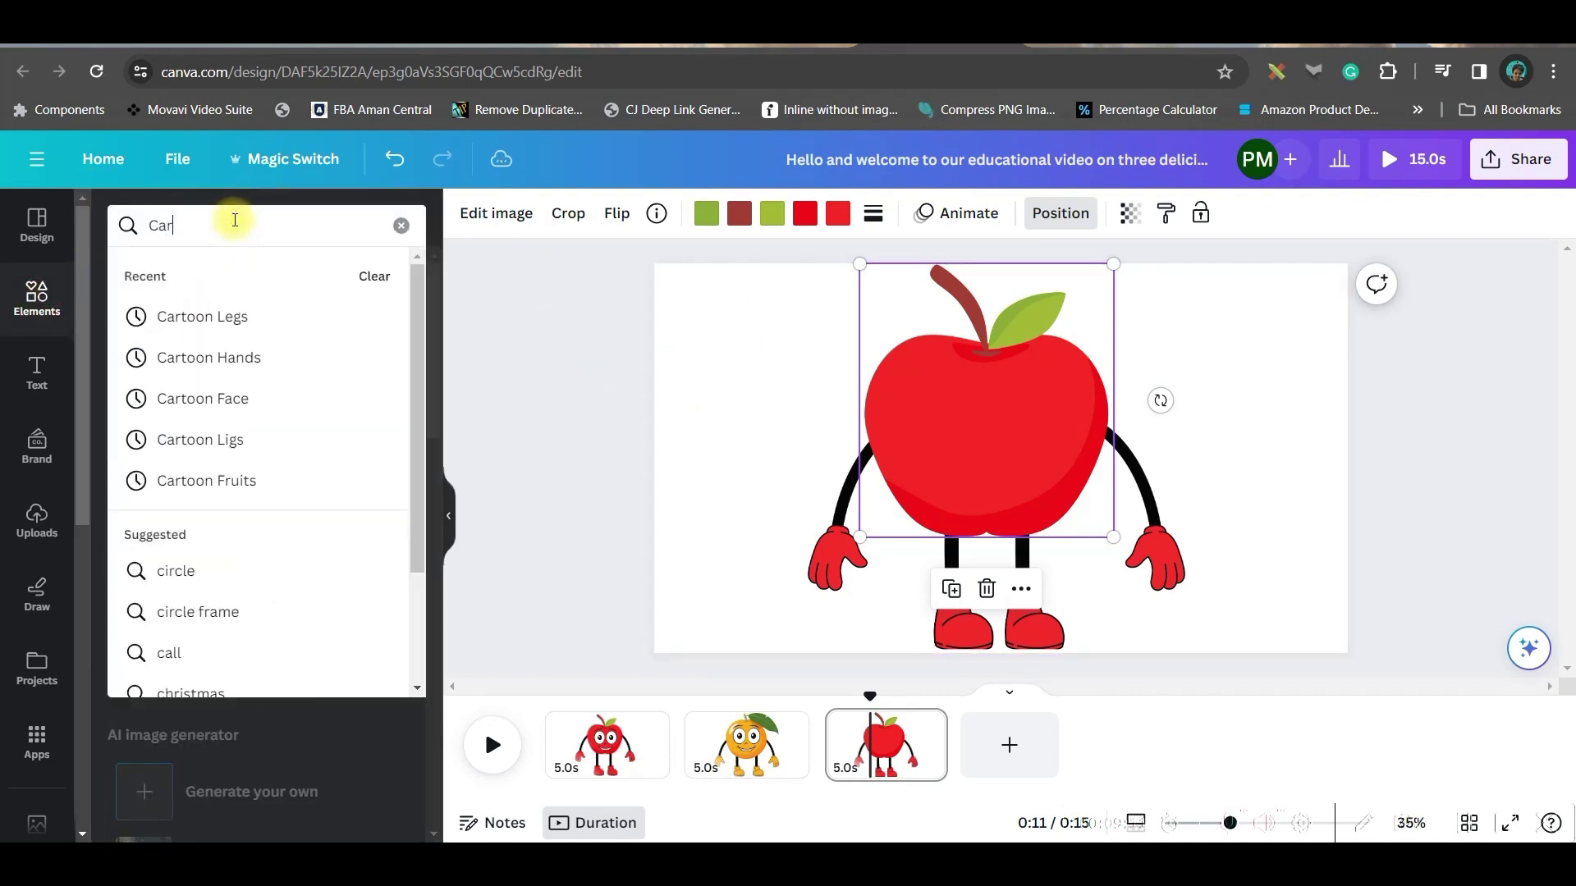
type("toon Face")
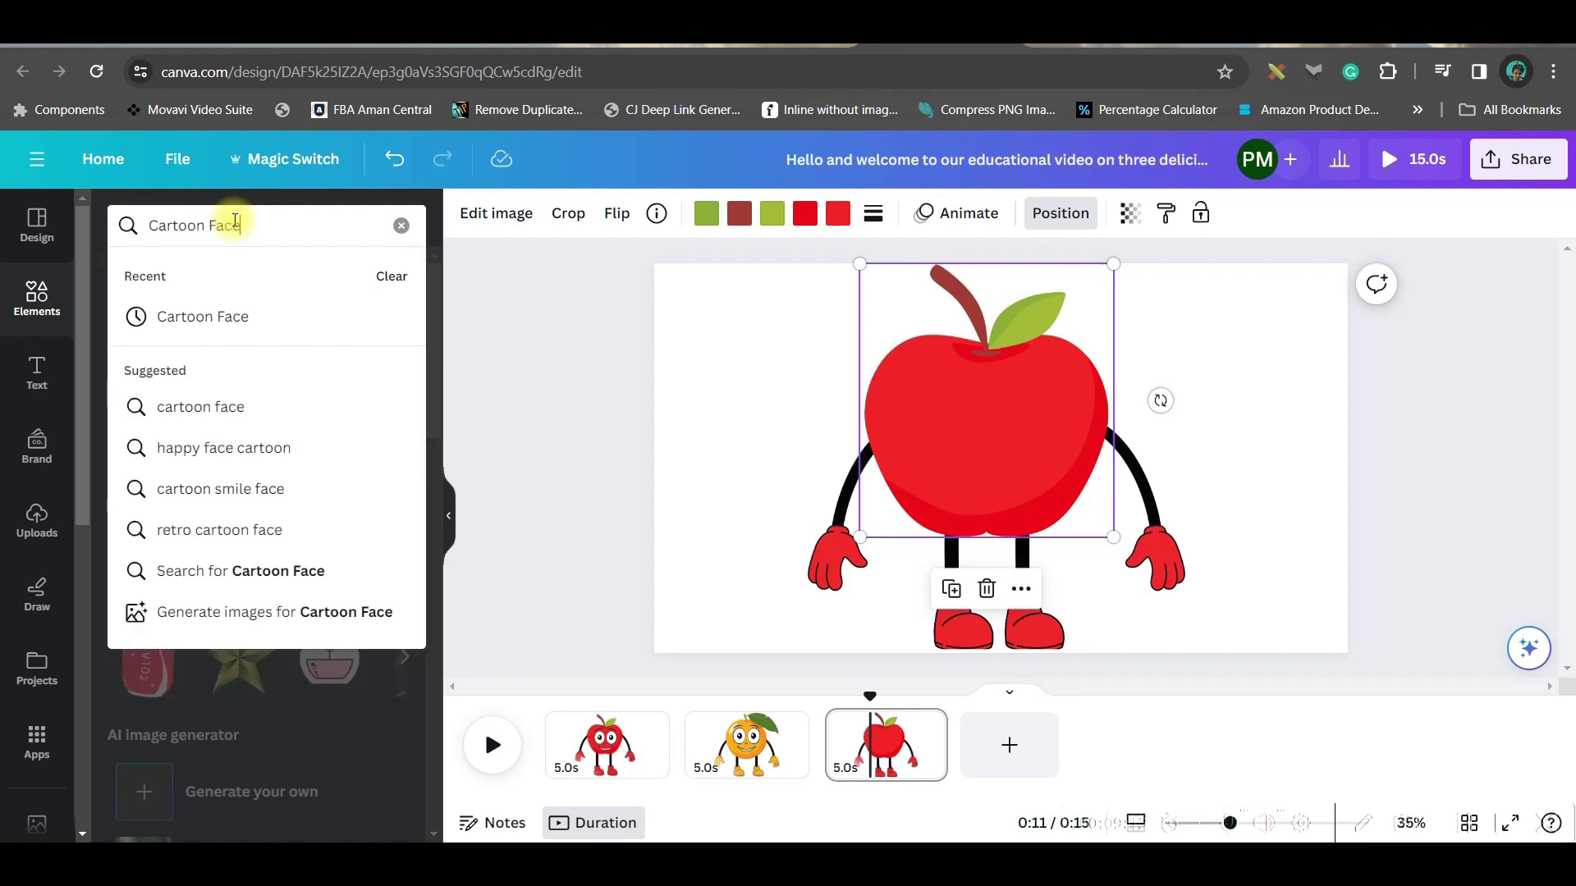
key("Return")
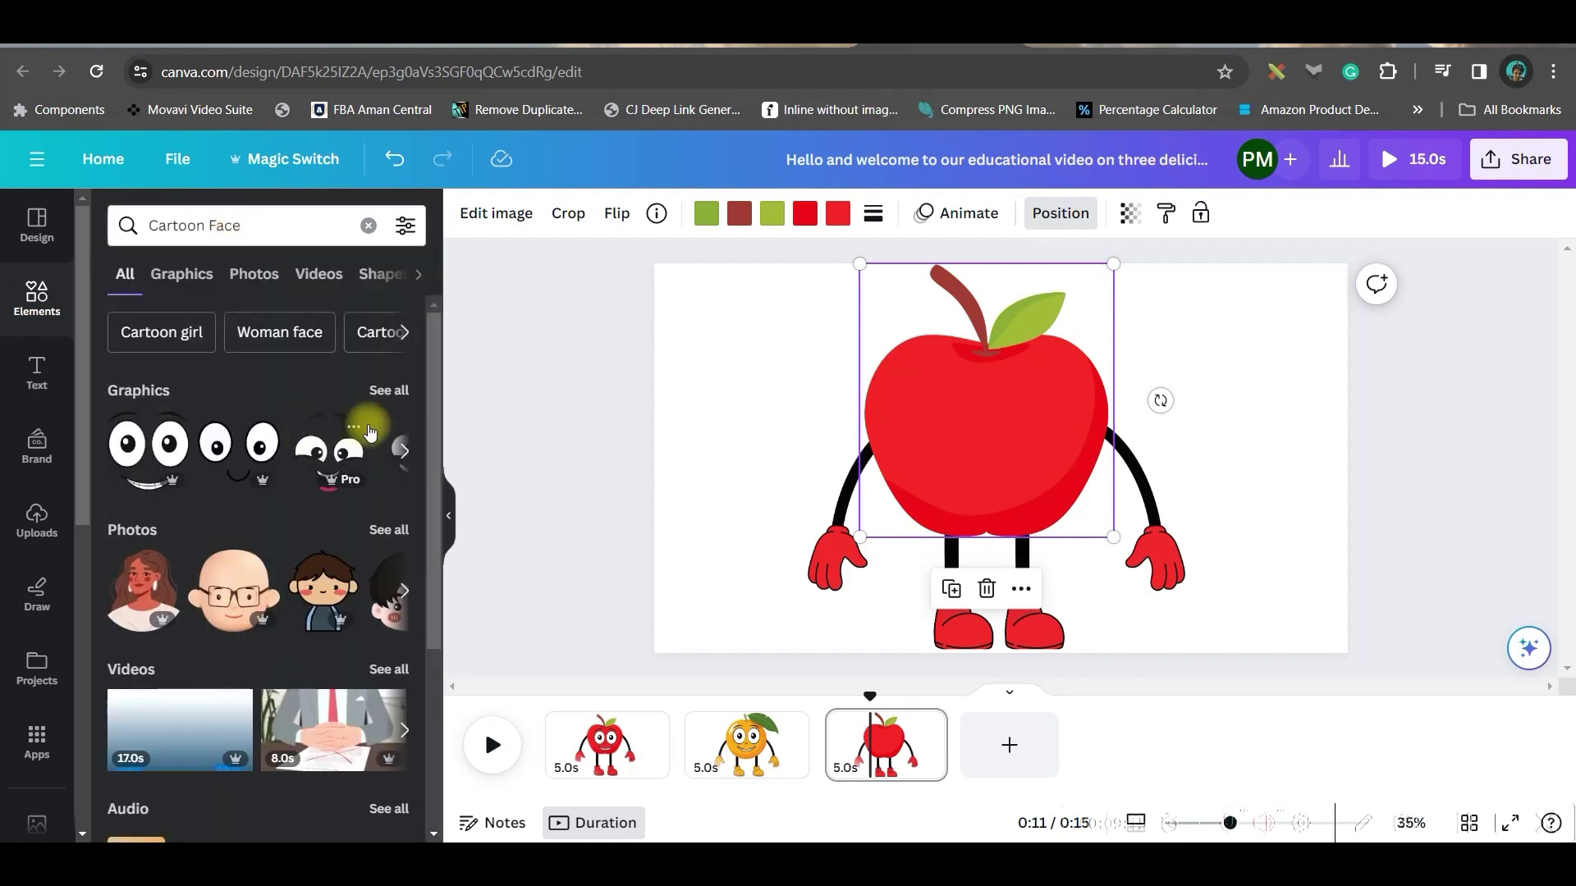
left_click(386, 391)
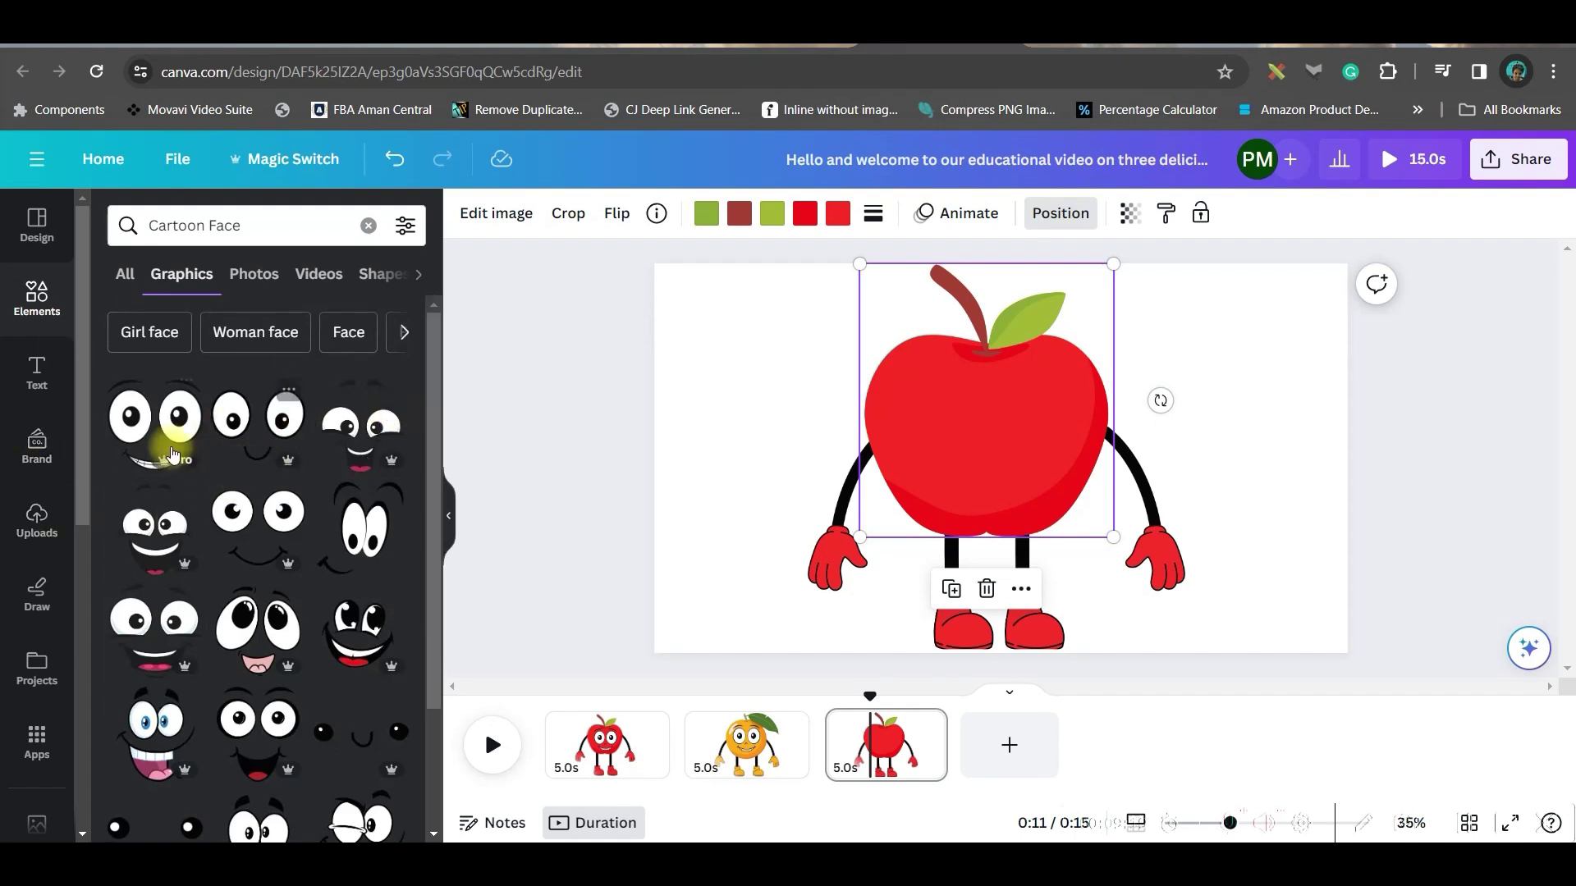
left_click(141, 420)
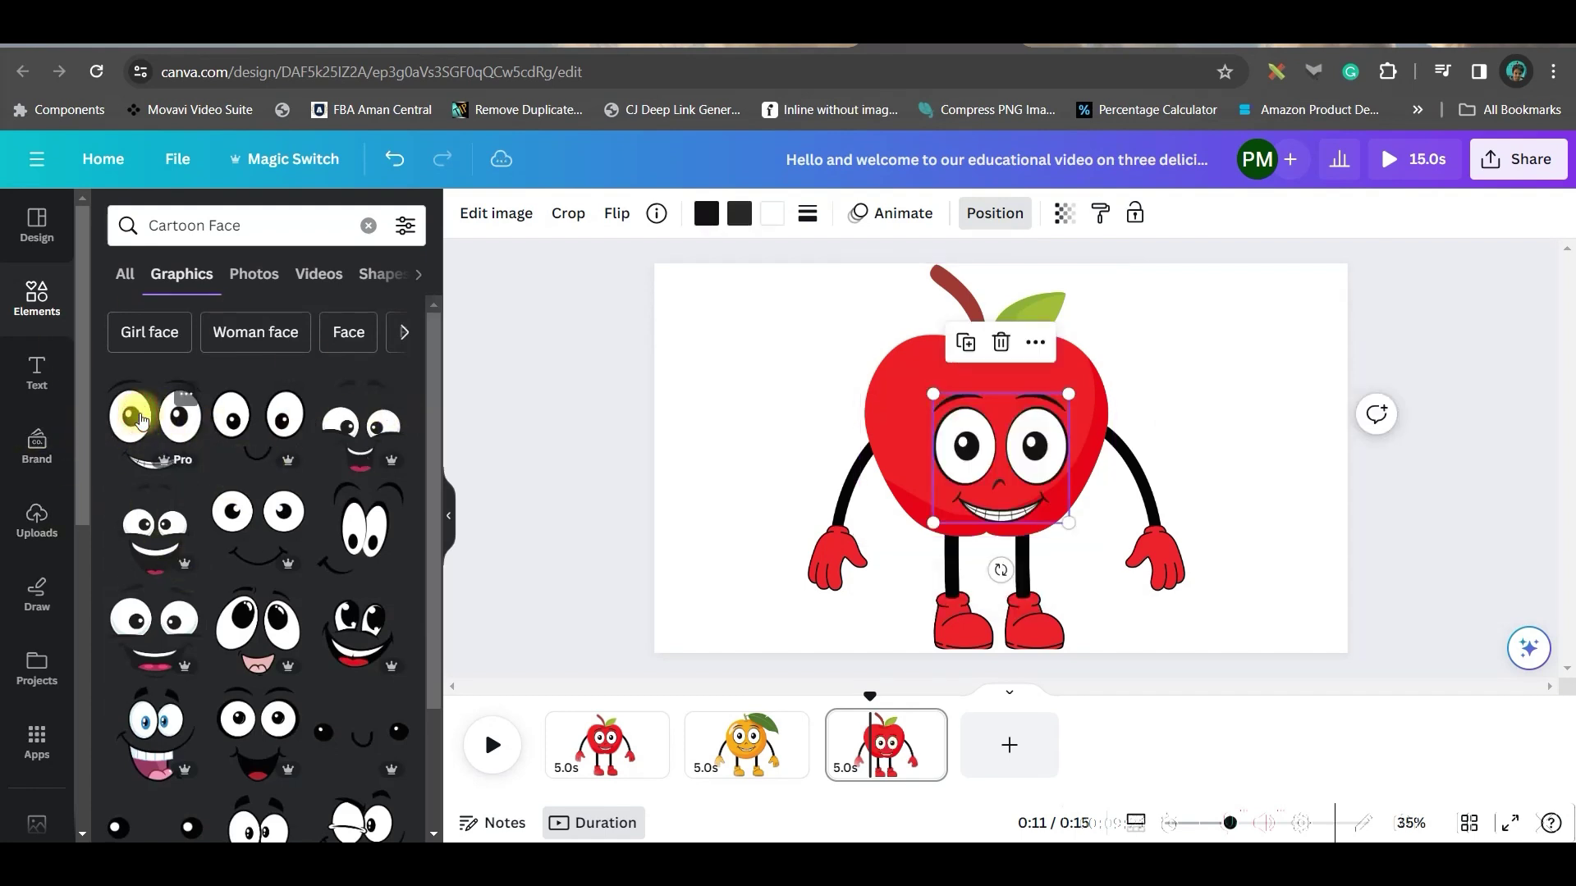
left_click_drag(1008, 361, 997, 414)
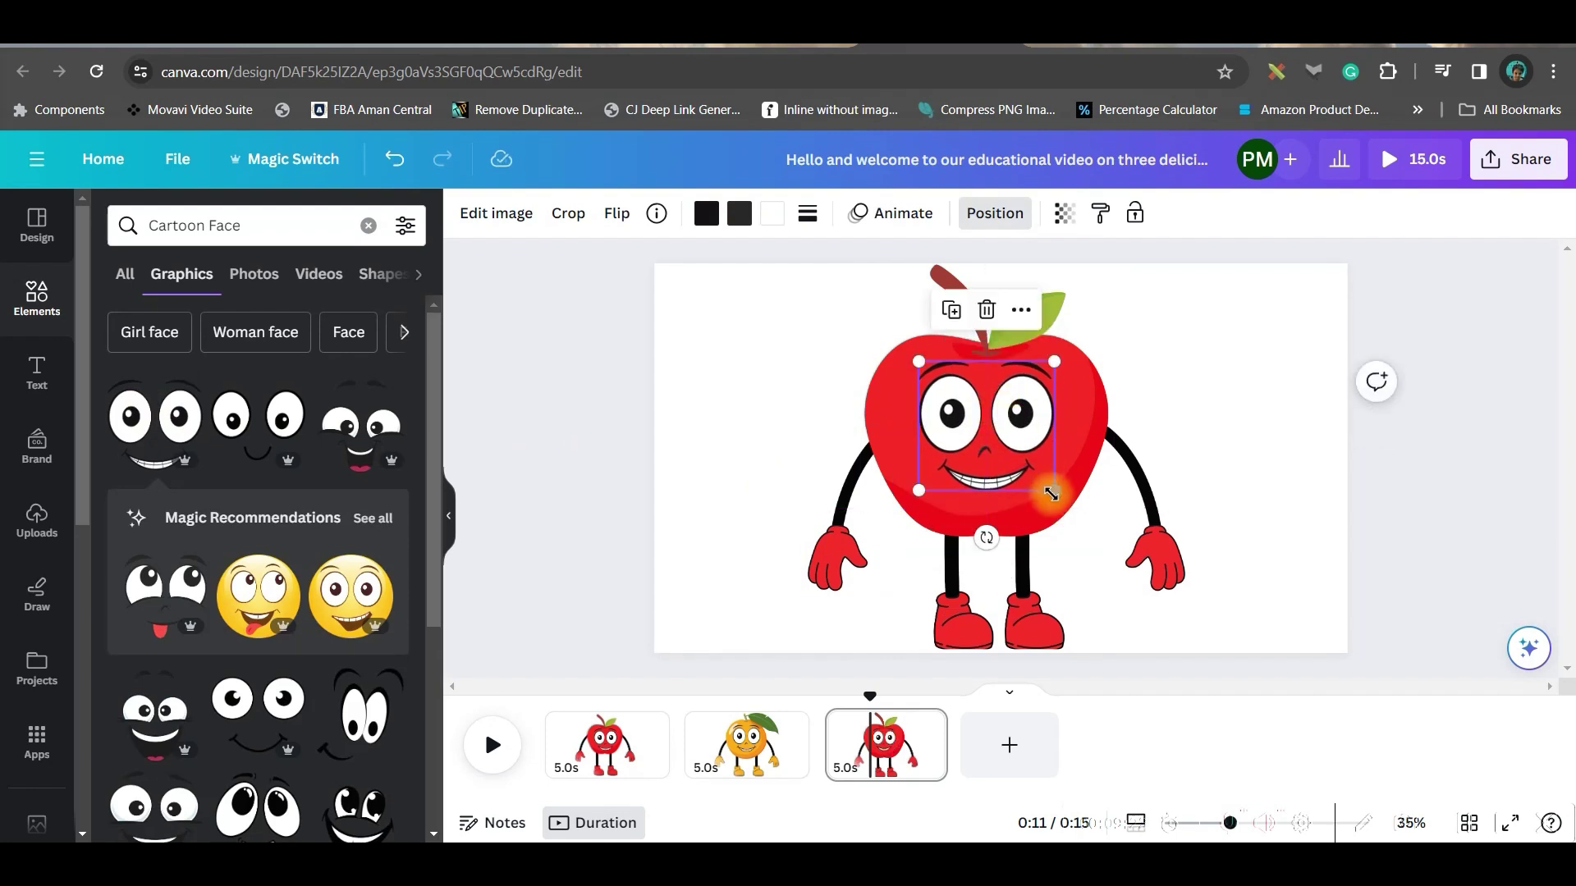
left_click_drag(1056, 491, 1004, 466)
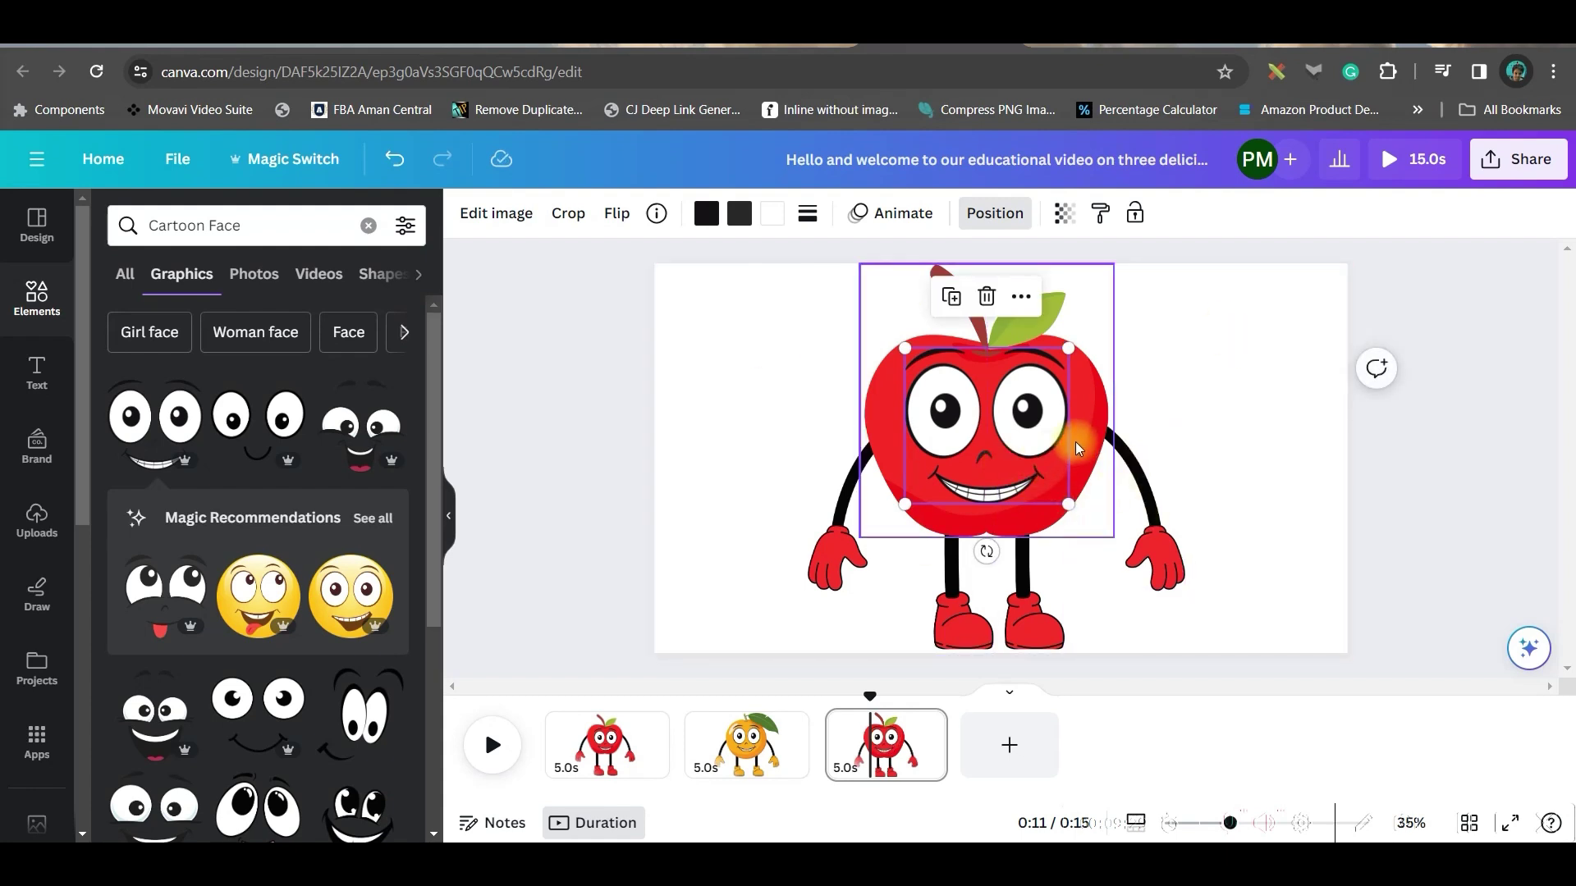
- Select the apple's face, arms, body and legs together and group them into one character
left_click(1046, 449, "shift")
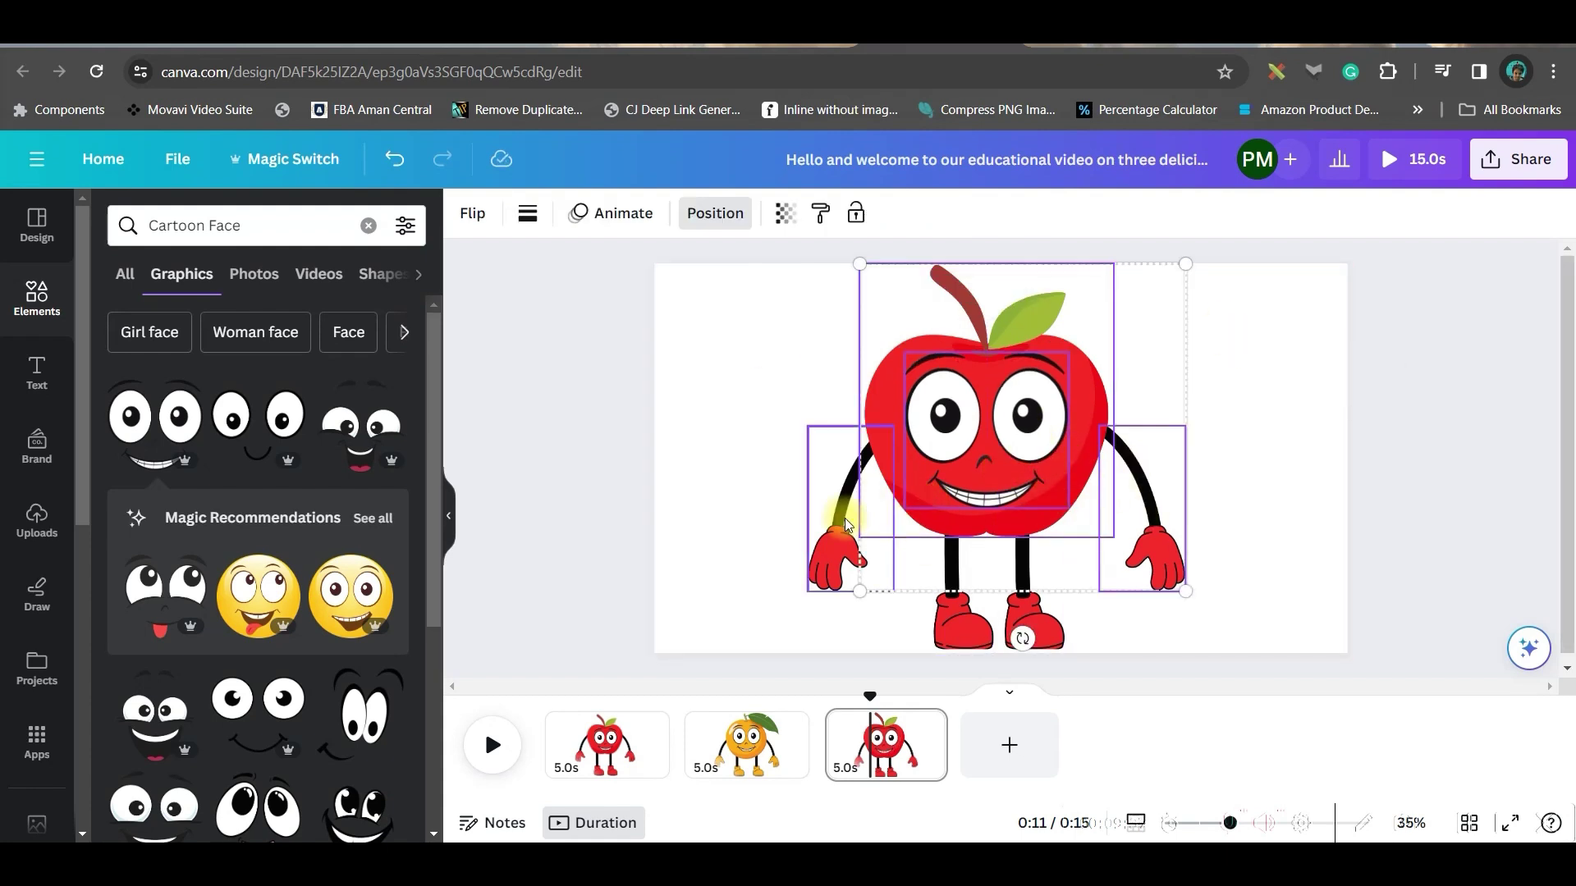
left_click(846, 524, "shift")
left_click(1031, 623, "shift")
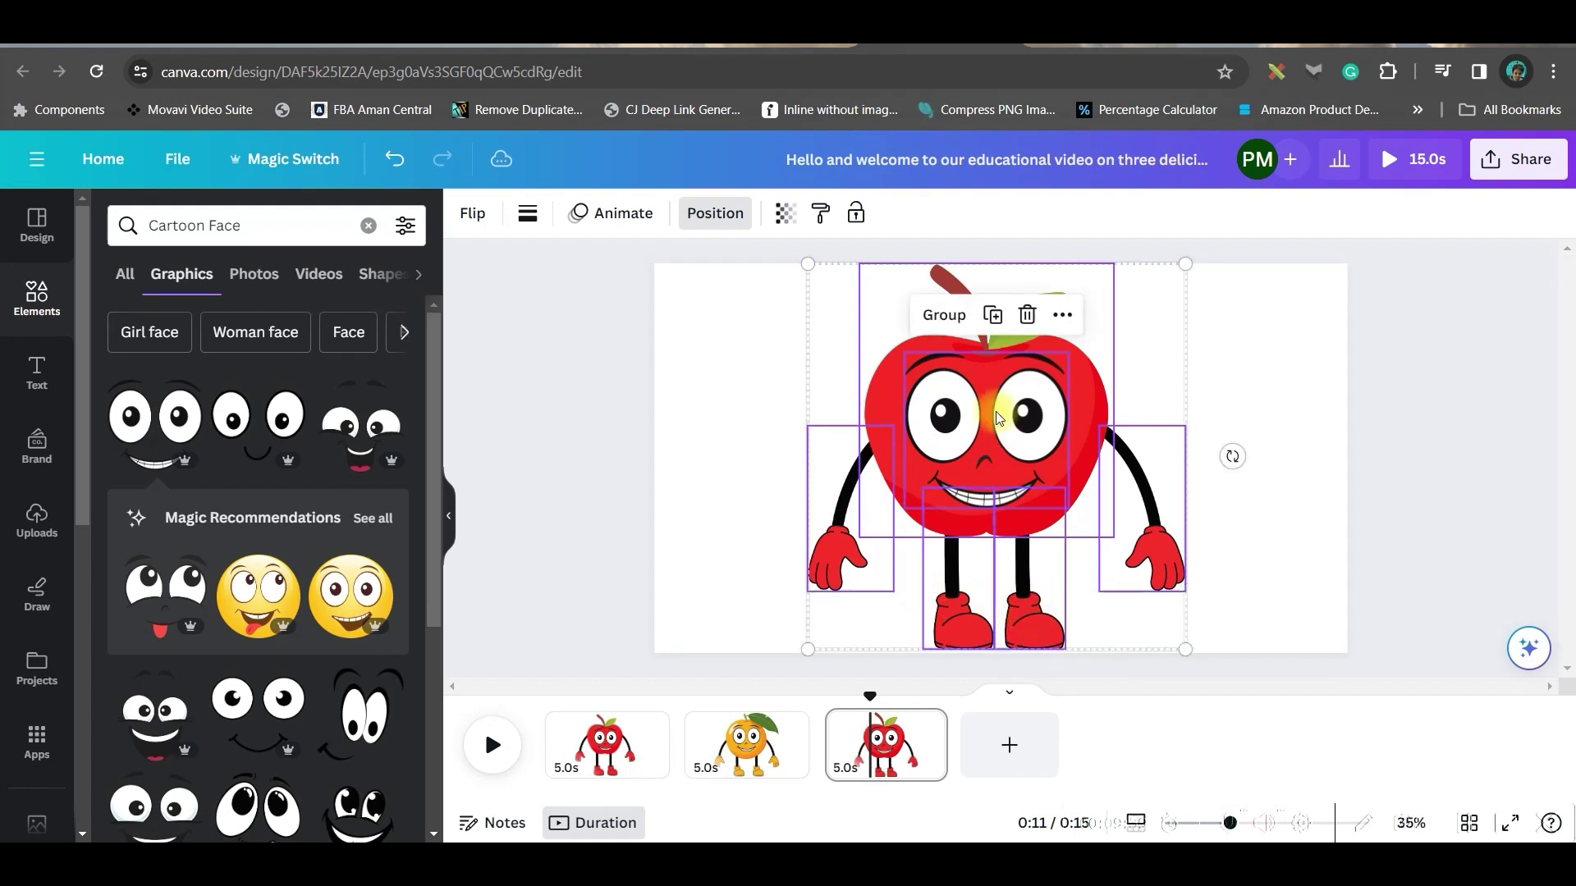
left_click(944, 316)
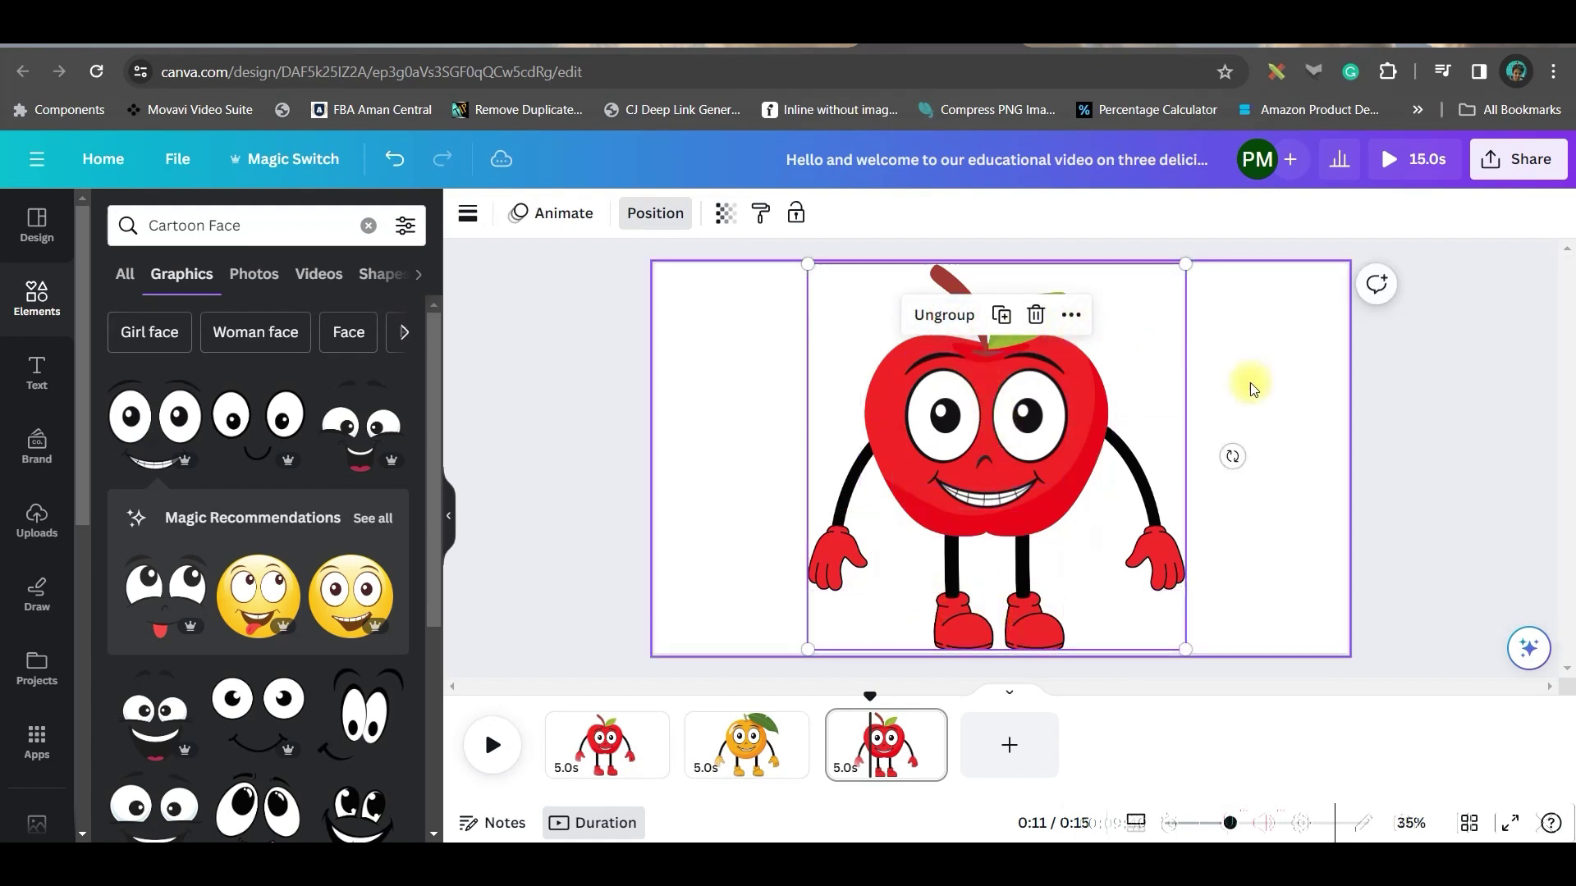
left_click(1286, 408)
- Add a new blank fourth page and search the element library for grapes
left_click(789, 747)
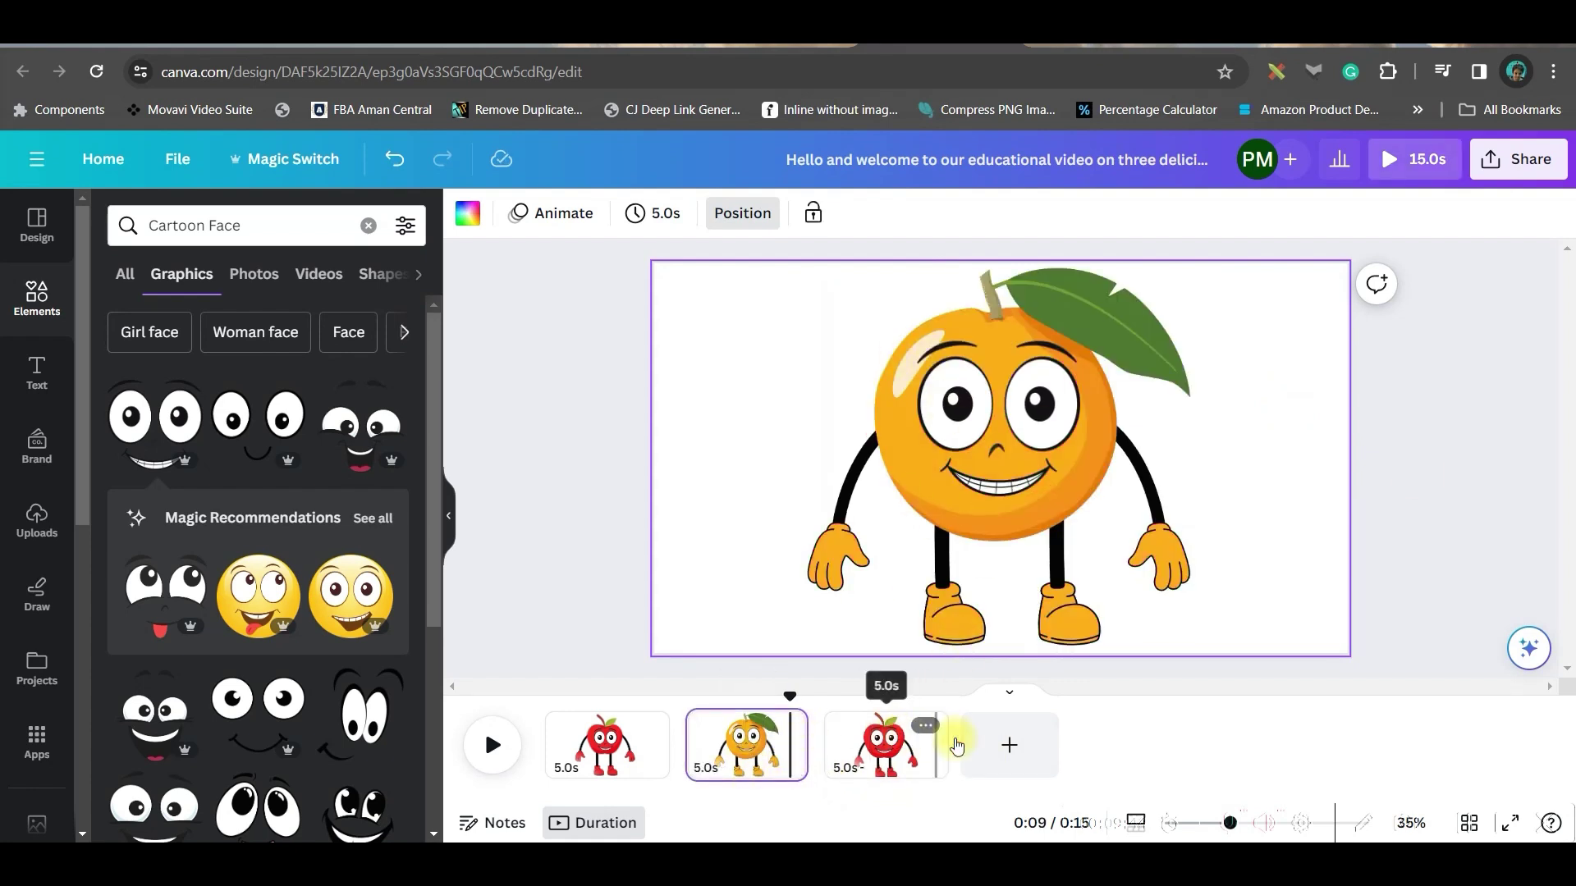
left_click(1015, 751)
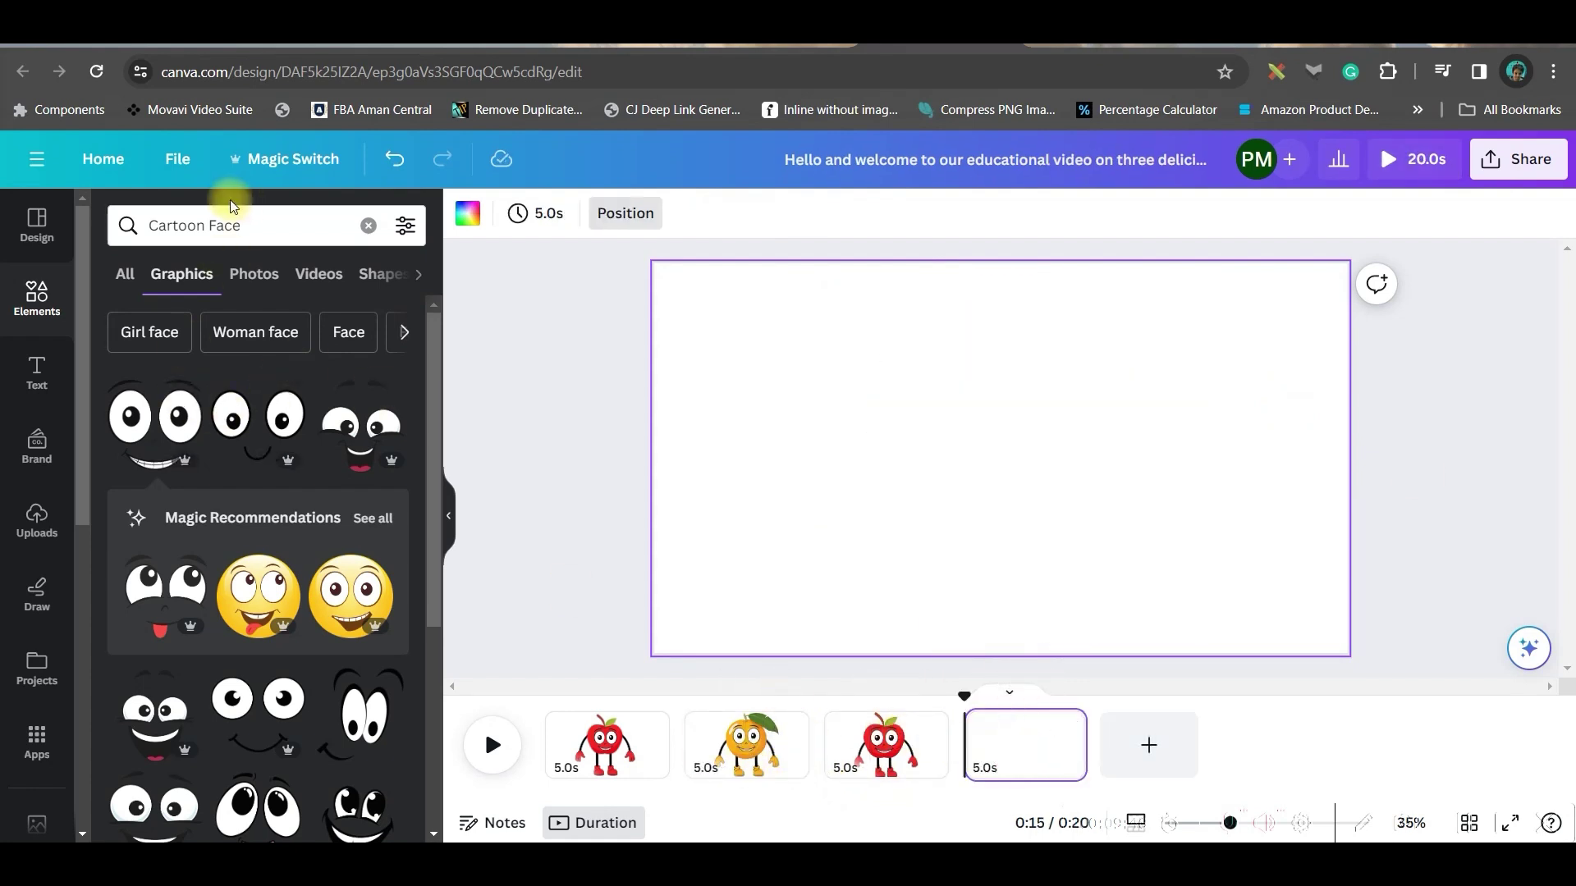
left_click(50, 296)
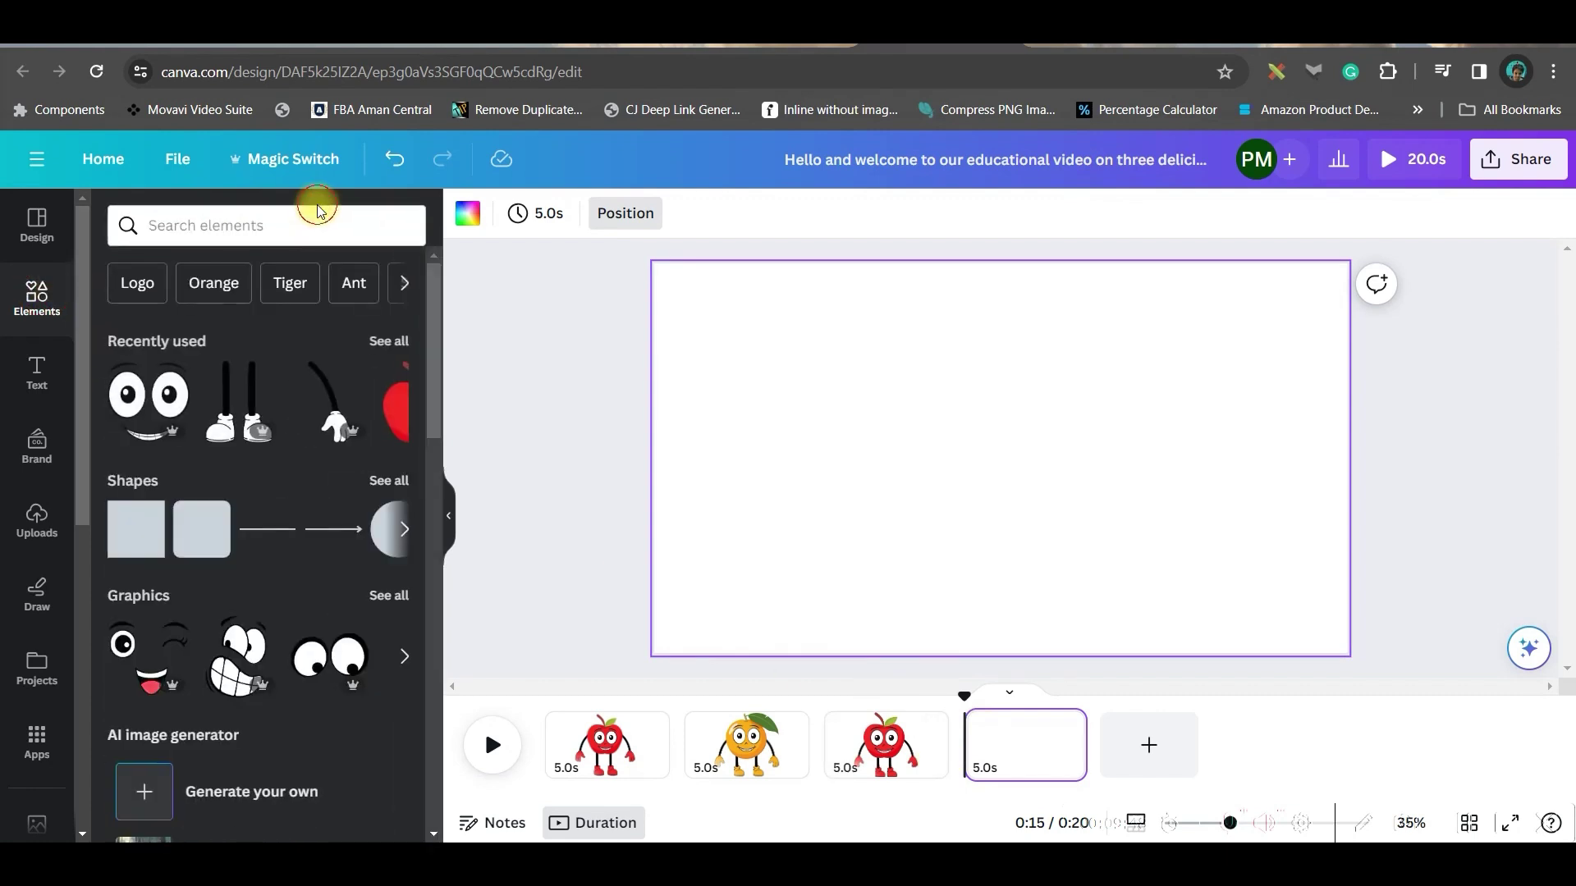
left_click(316, 215)
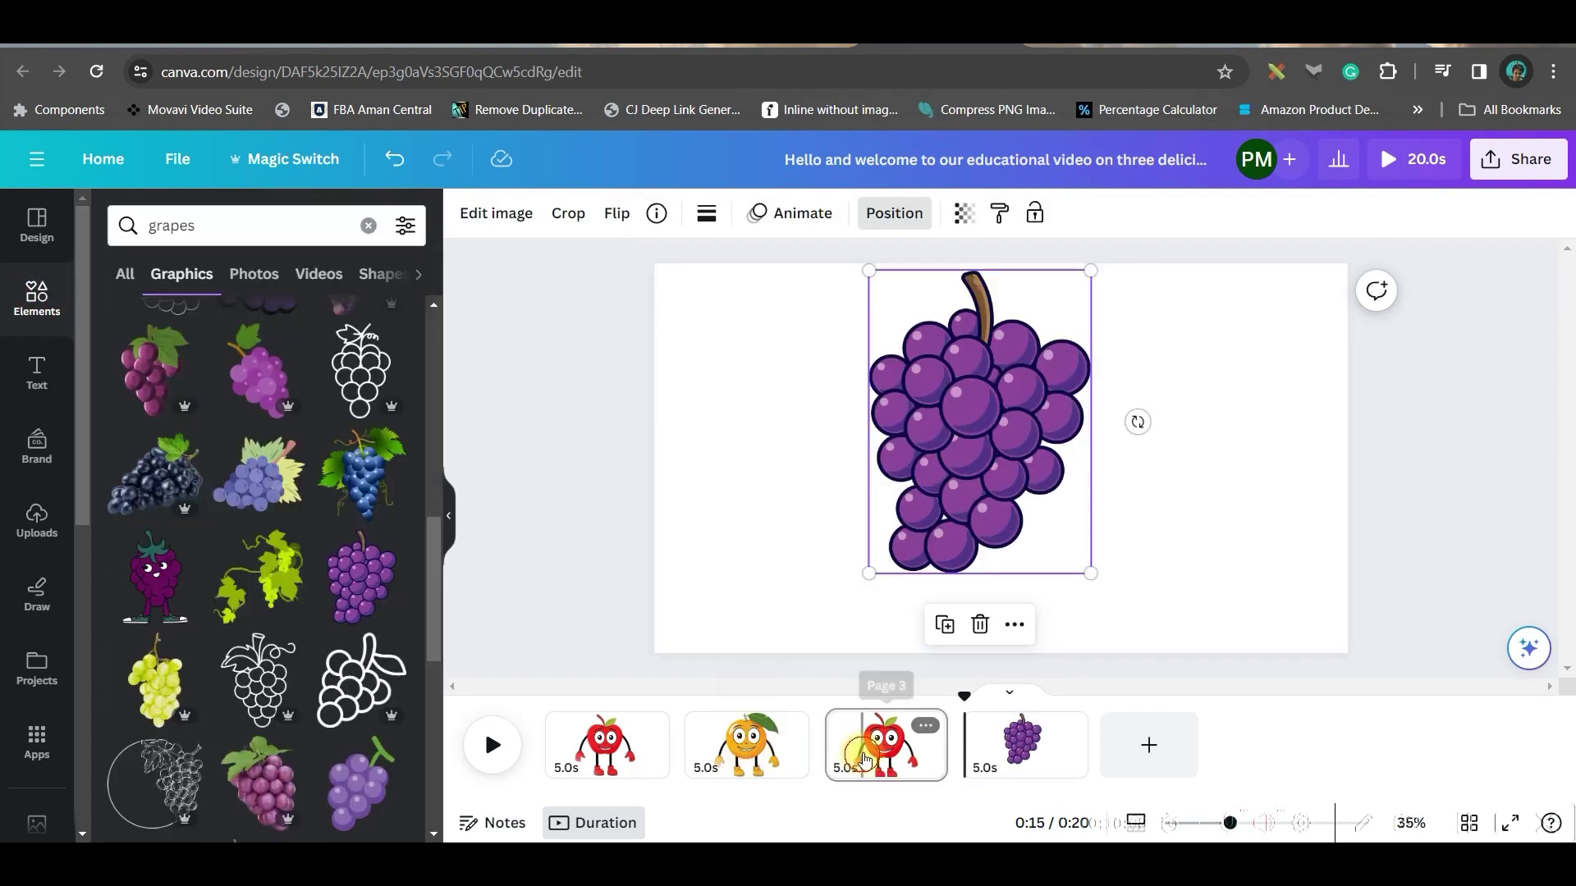
left_click(885, 739)
- Paste the grouped apple character onto the grapes page, ungroup it and select its head alone
left_click(1017, 409)
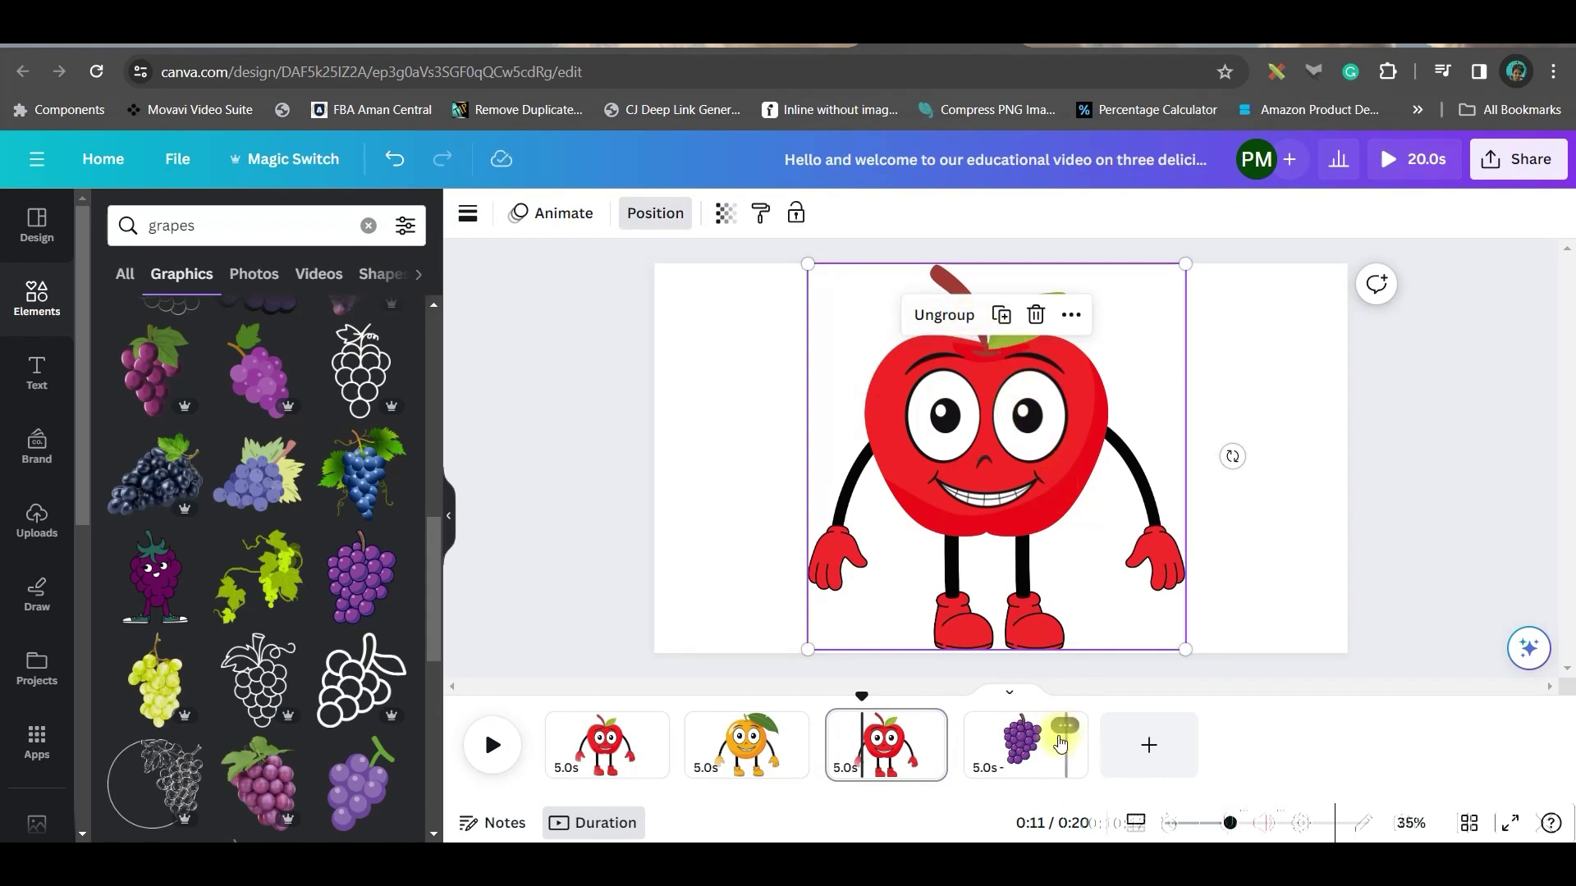
left_click(1036, 751)
key("ctrl+v")
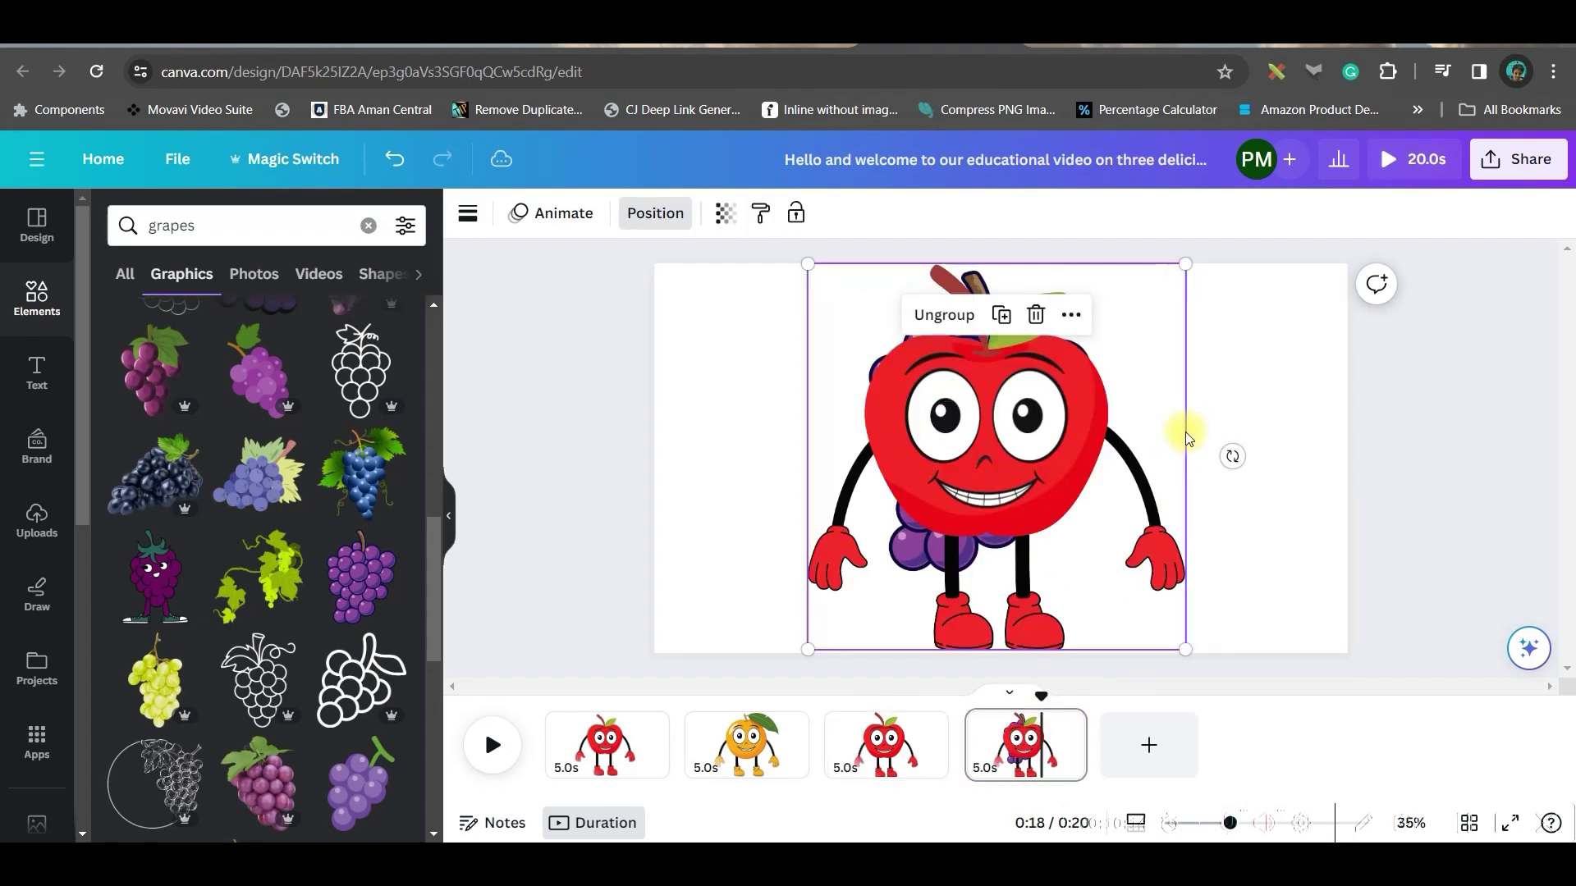
left_click(946, 317)
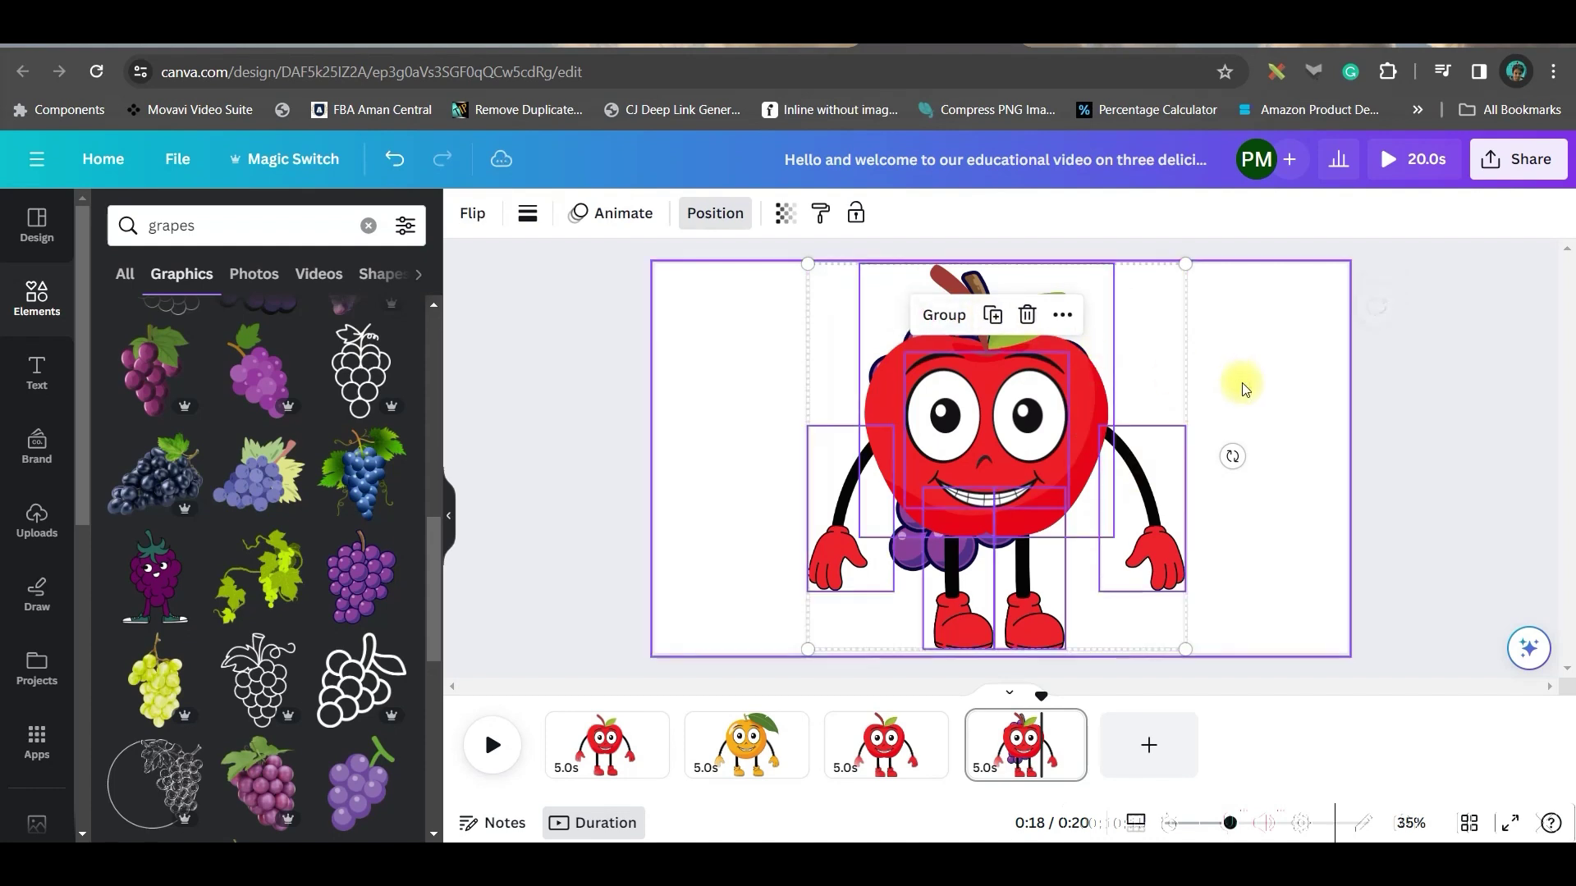
left_click(1082, 376, "shift")
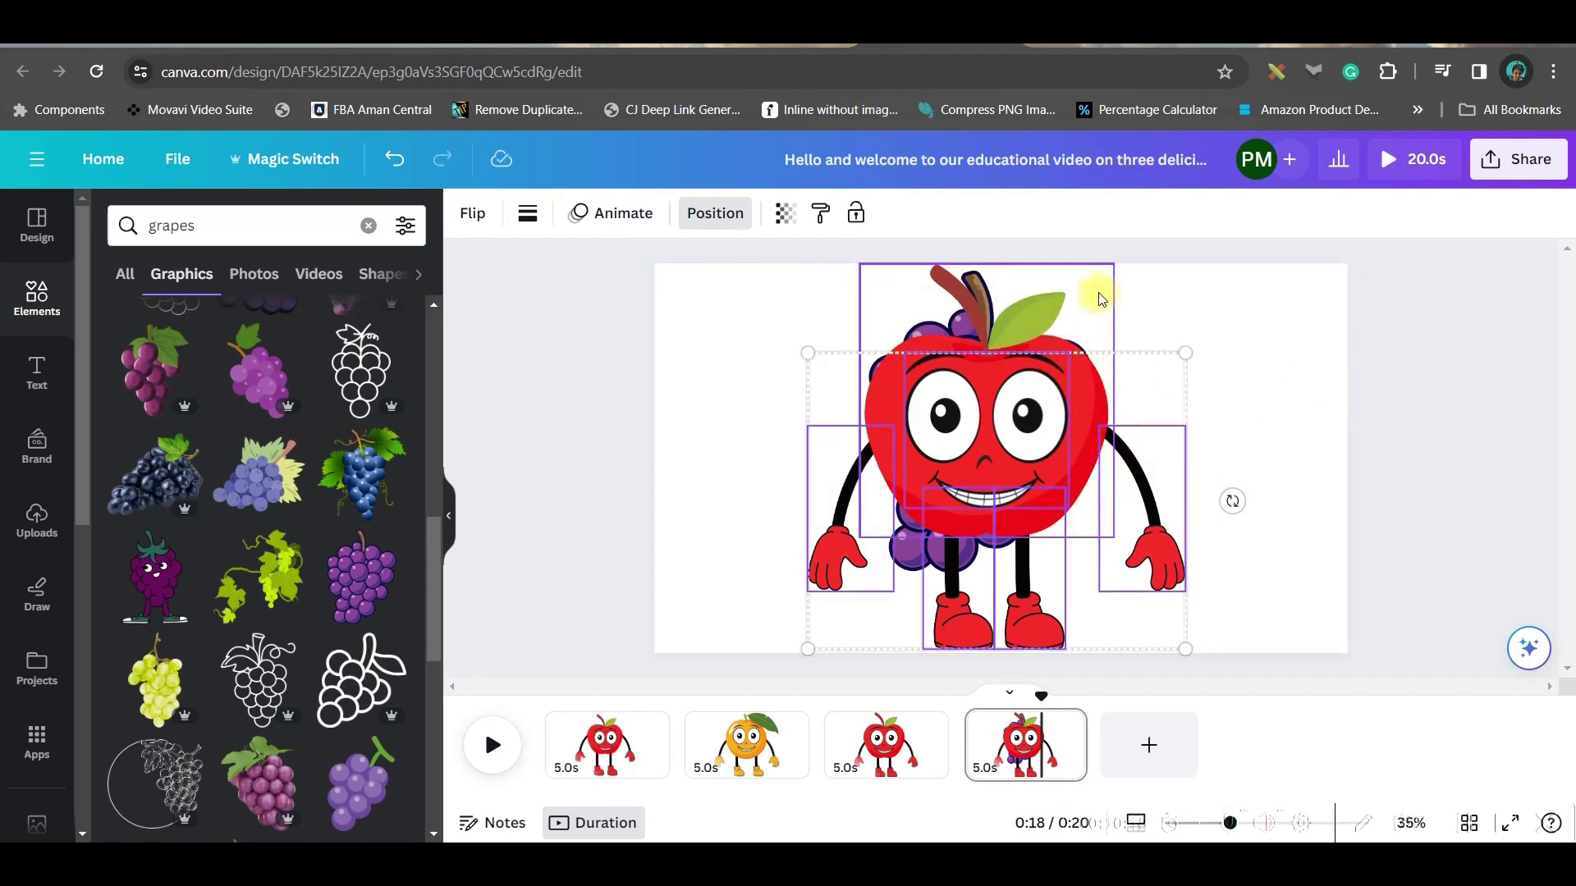
left_click(954, 277)
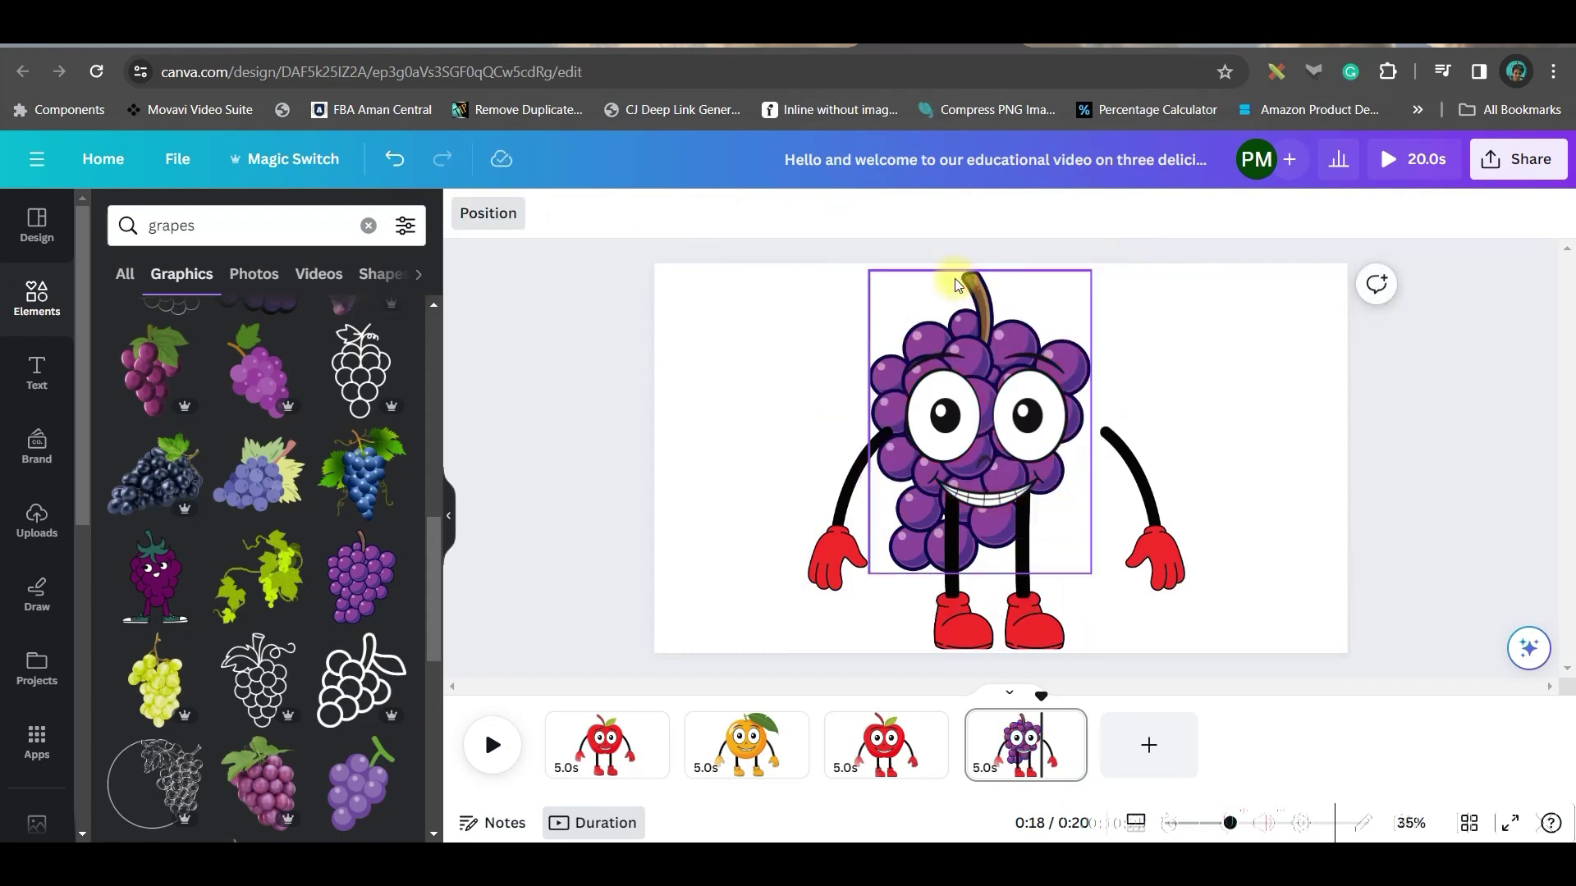
- Recolour the grape character's gloves and shoes to purple #883F98
left_click(1024, 414)
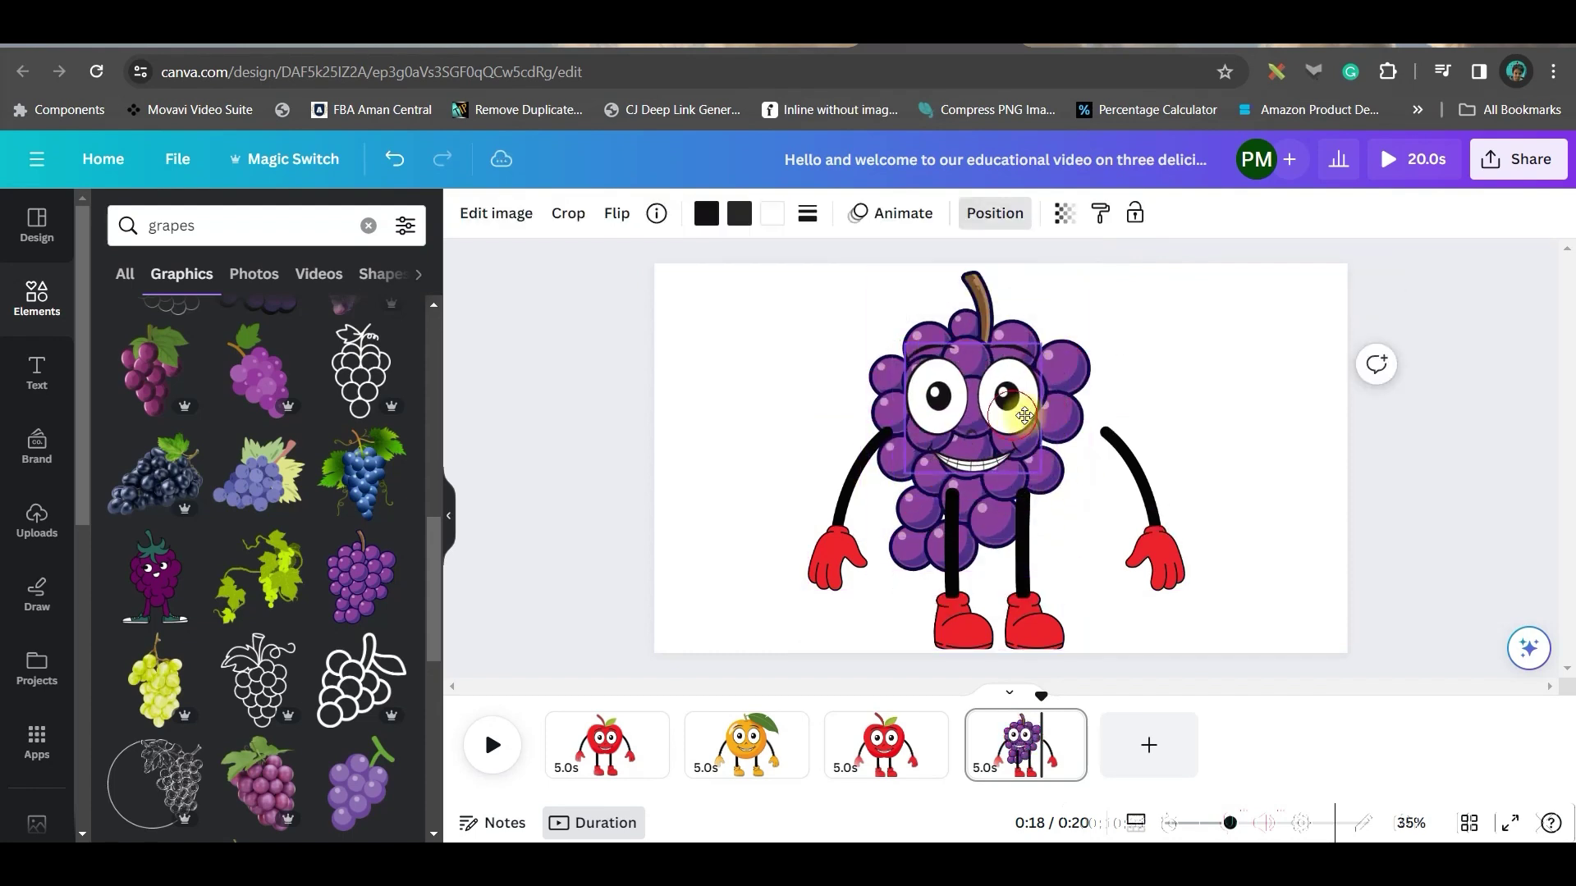
left_click(841, 550)
left_click(738, 214)
left_click(111, 338)
left_click(288, 509)
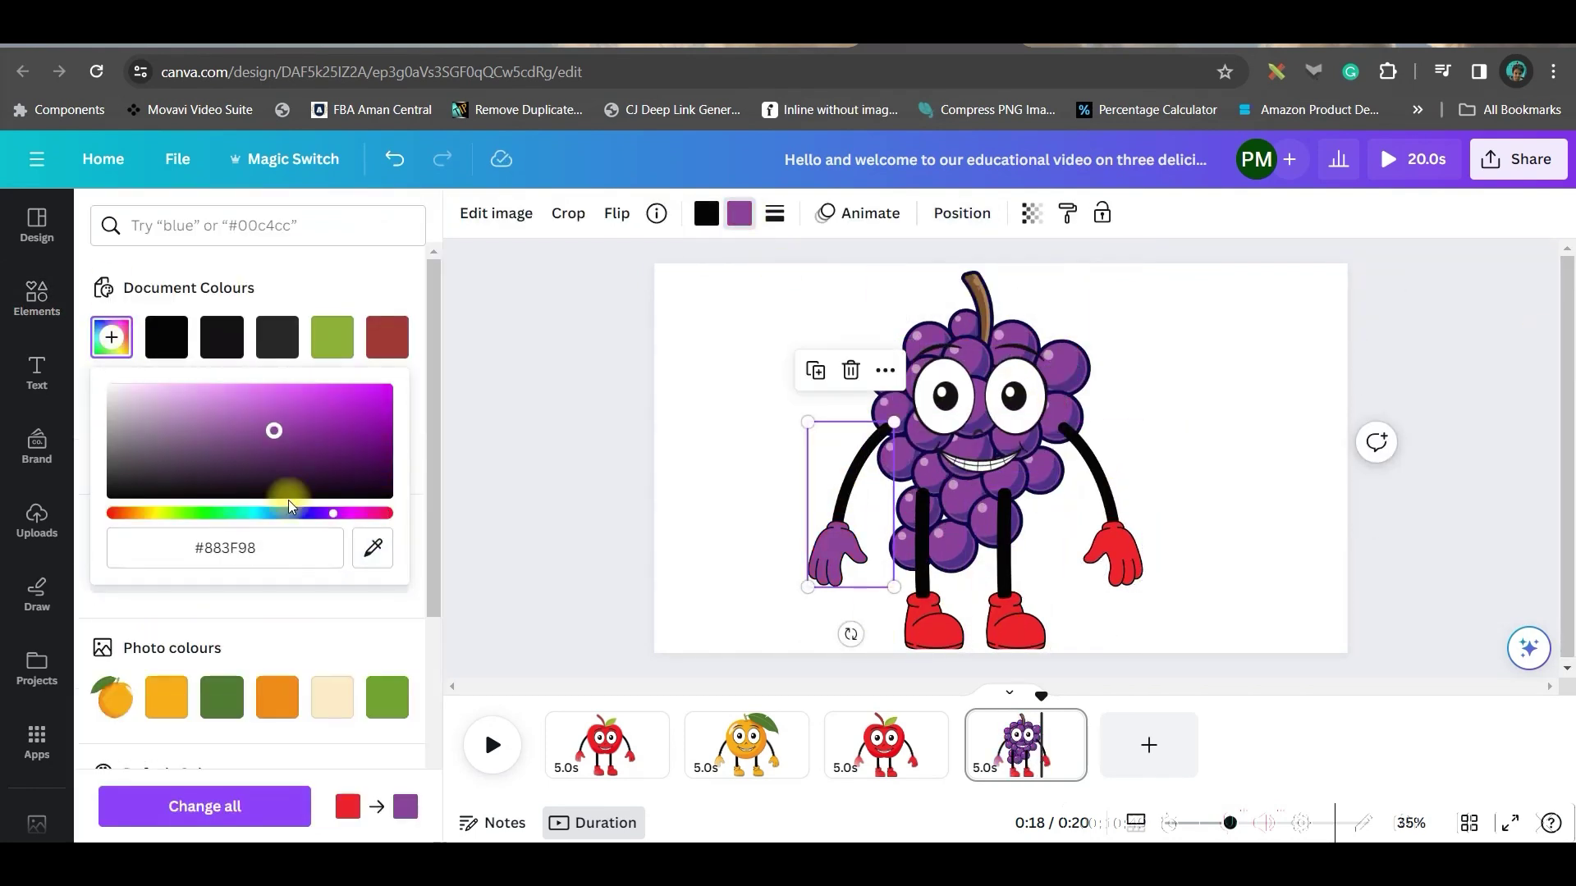
left_click(204, 806)
left_click(1002, 623)
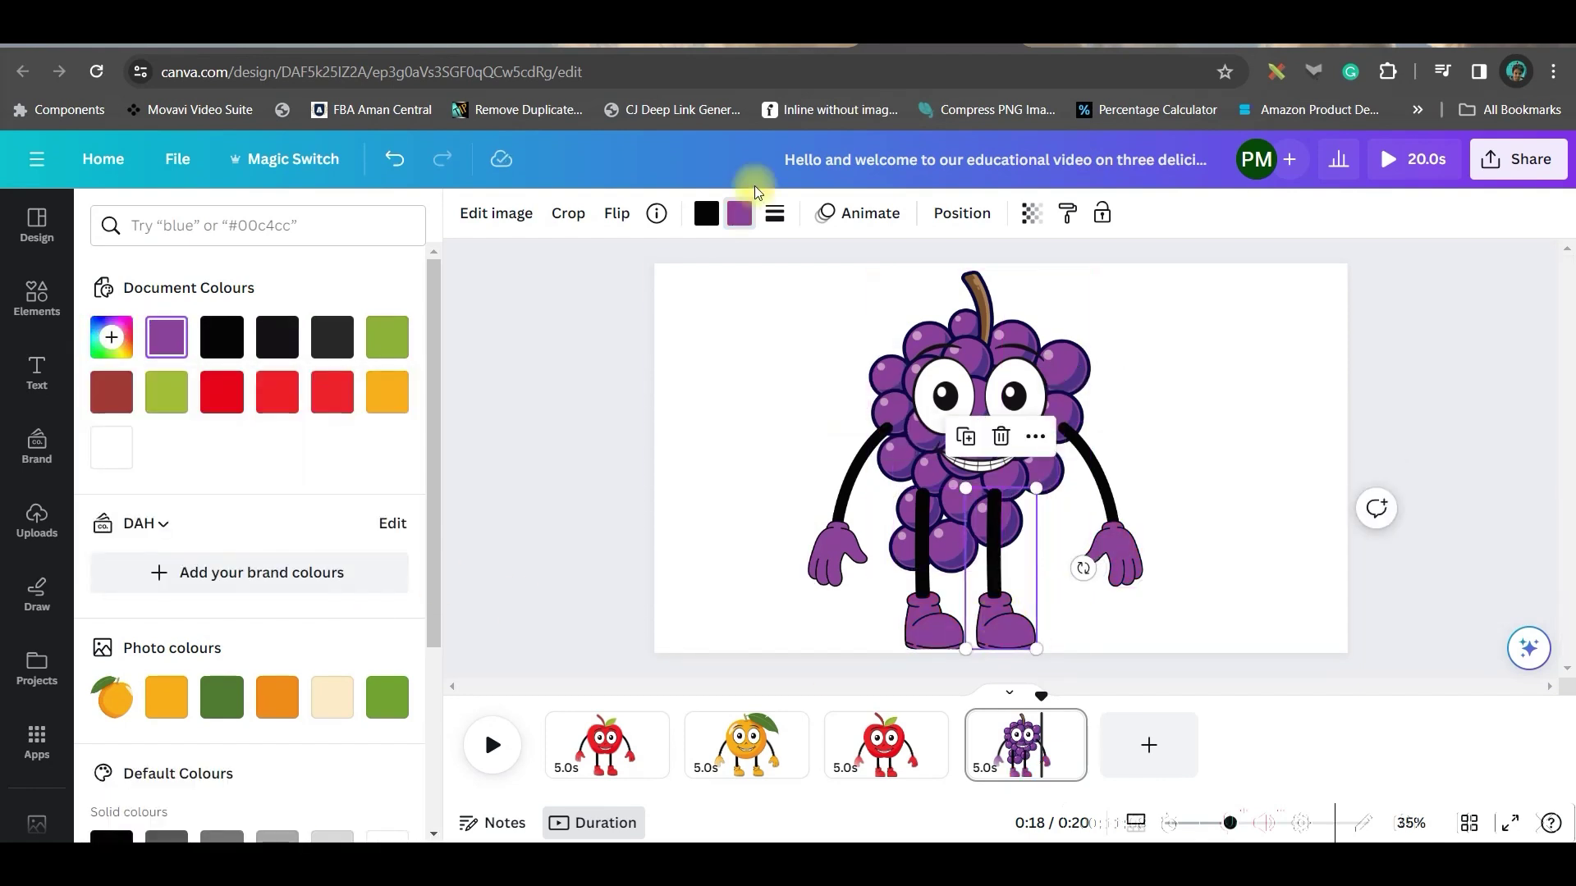
- Select both arms and legs in the Layers list and send them behind the grapes
left_click(963, 215)
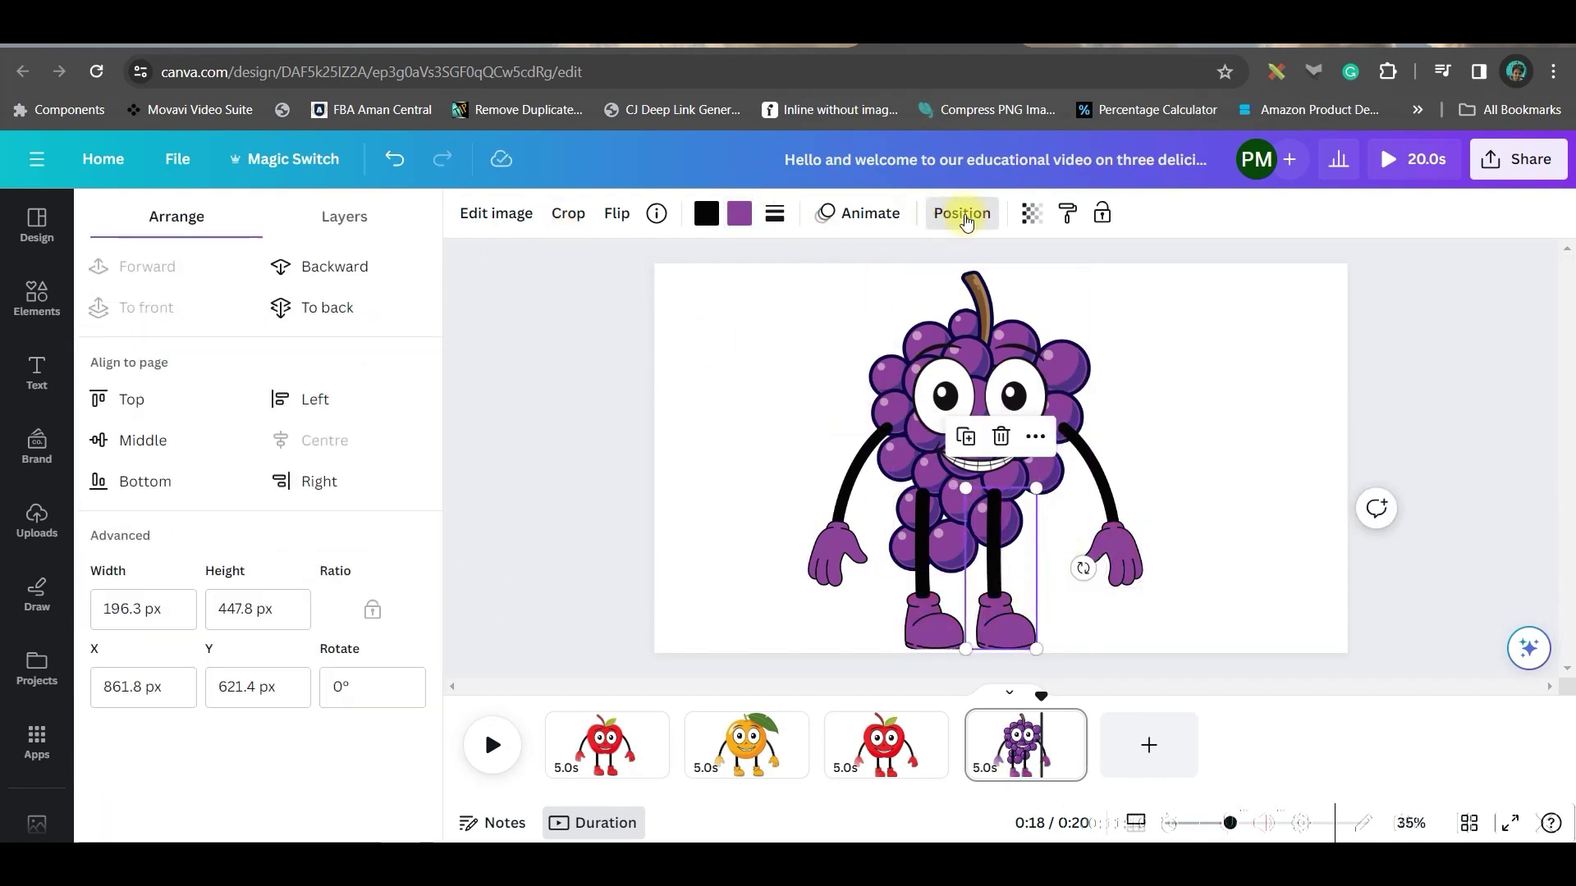
left_click(352, 218)
left_click(325, 413)
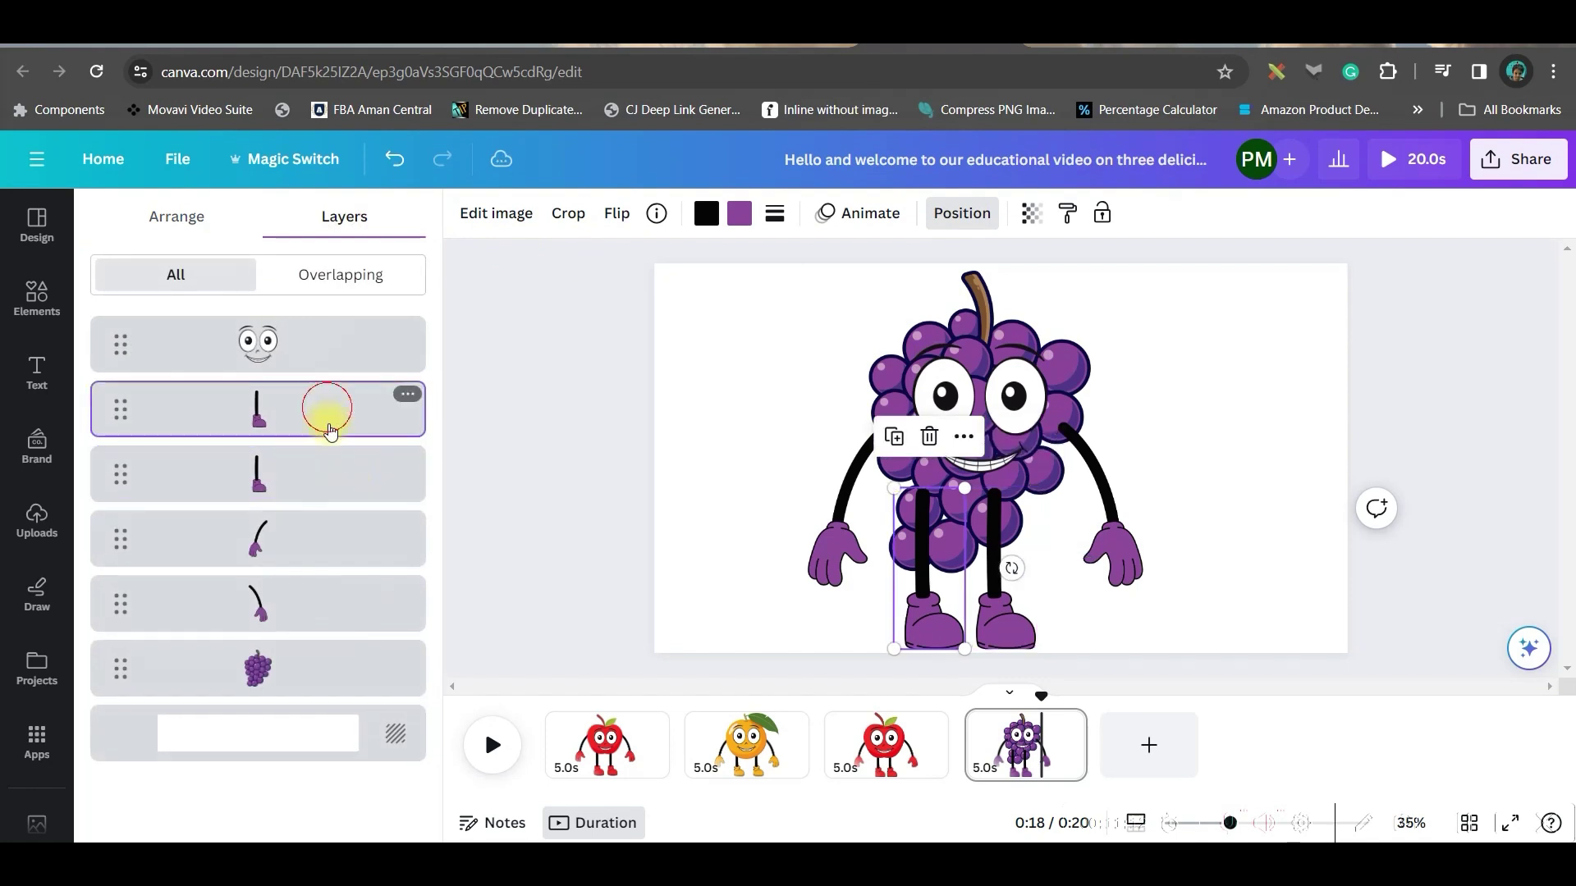
left_click(334, 482, "shift")
left_click(328, 539, "shift")
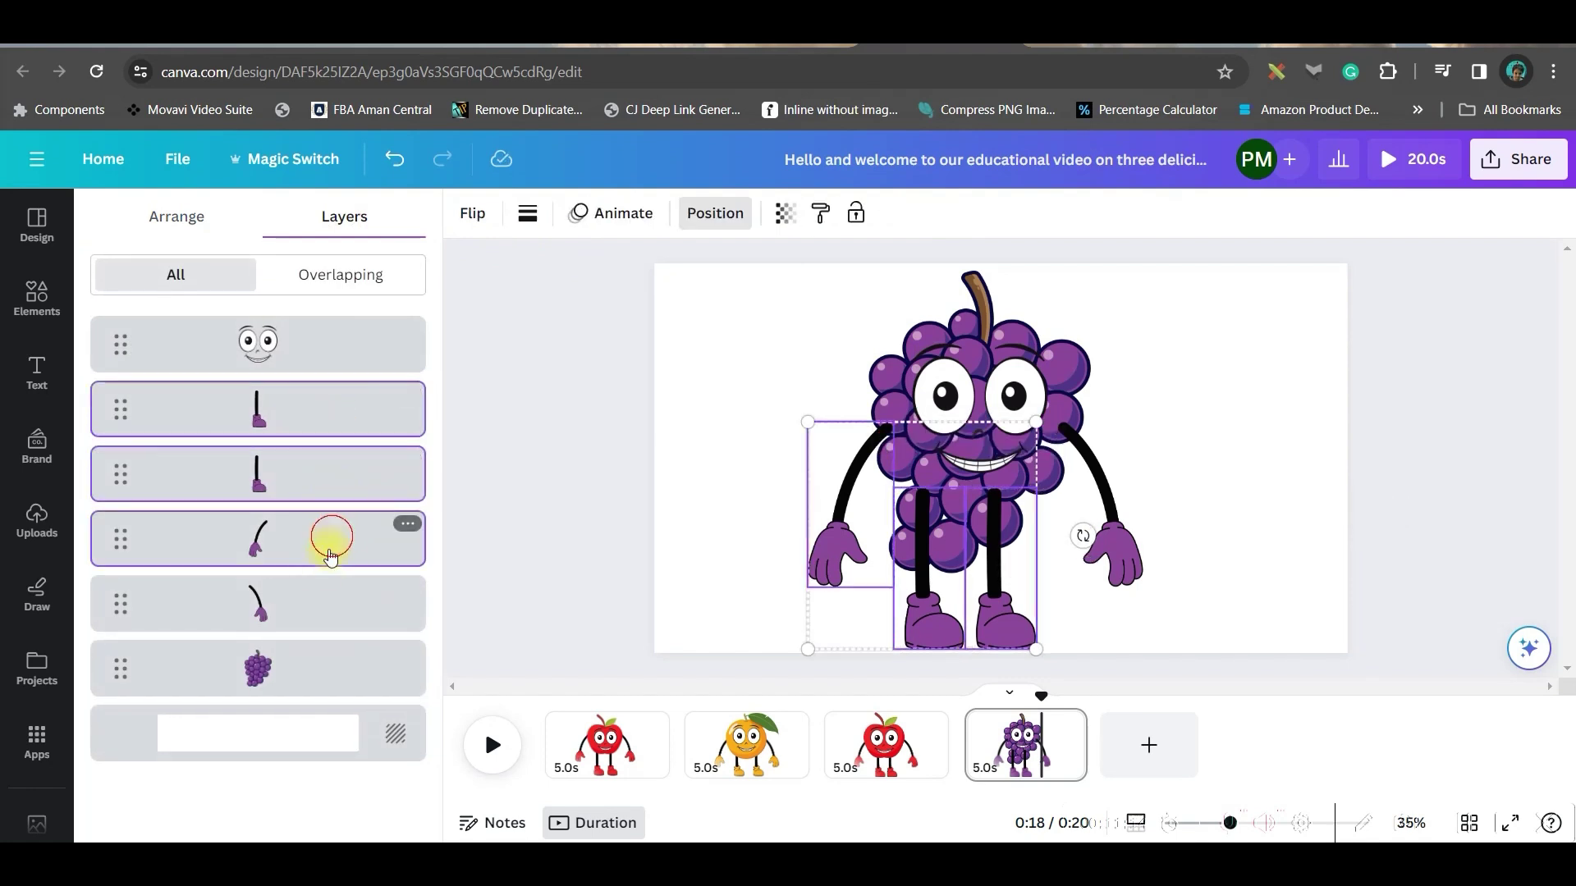
left_click(306, 605, "shift")
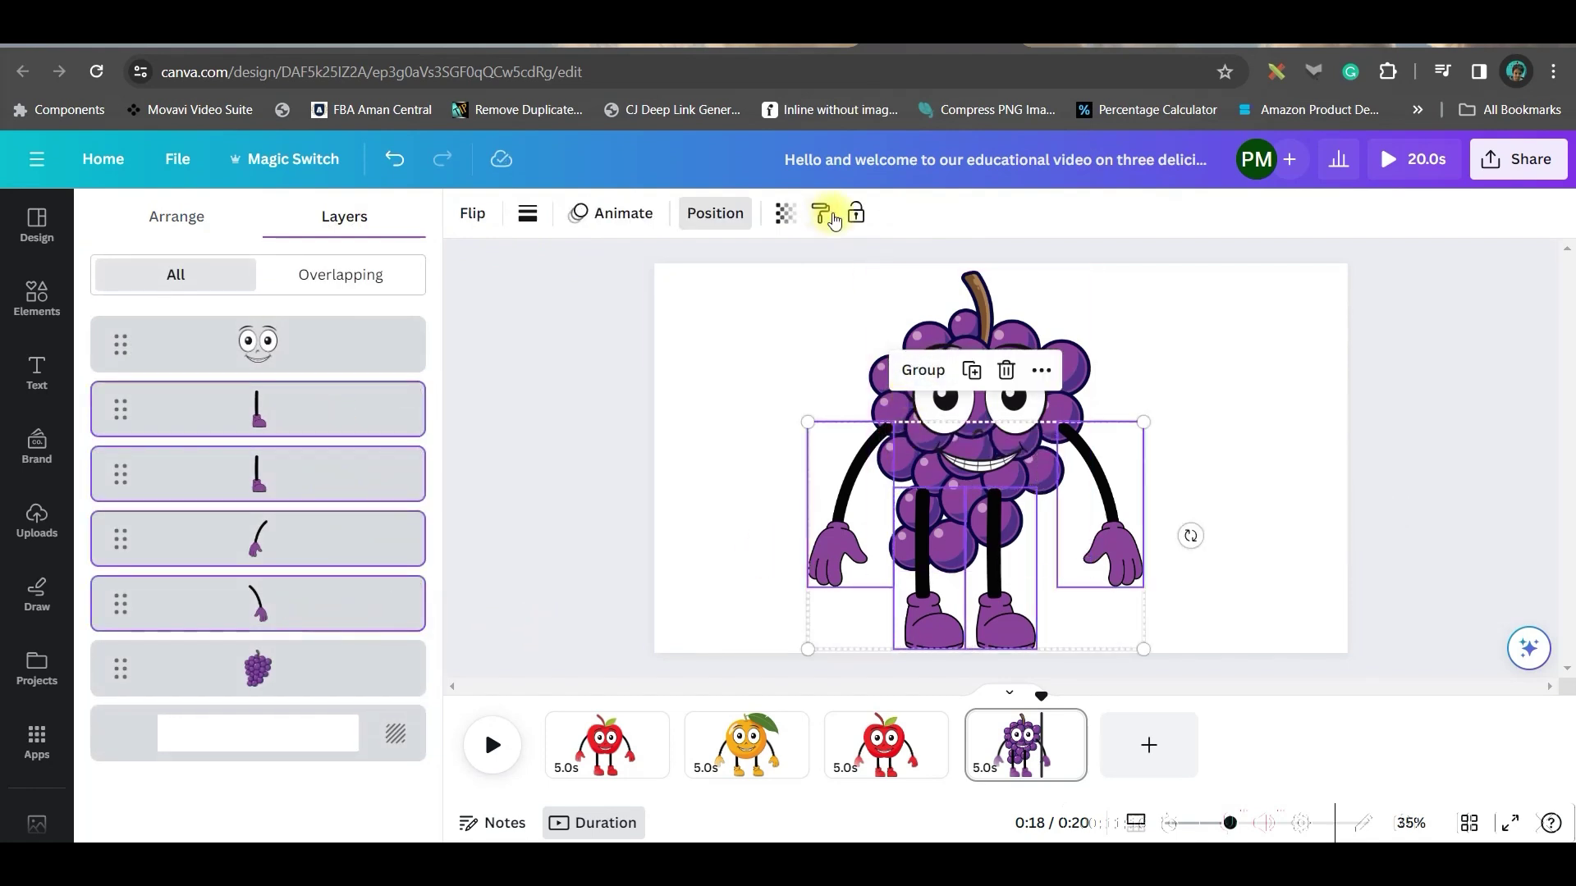
left_click(176, 216)
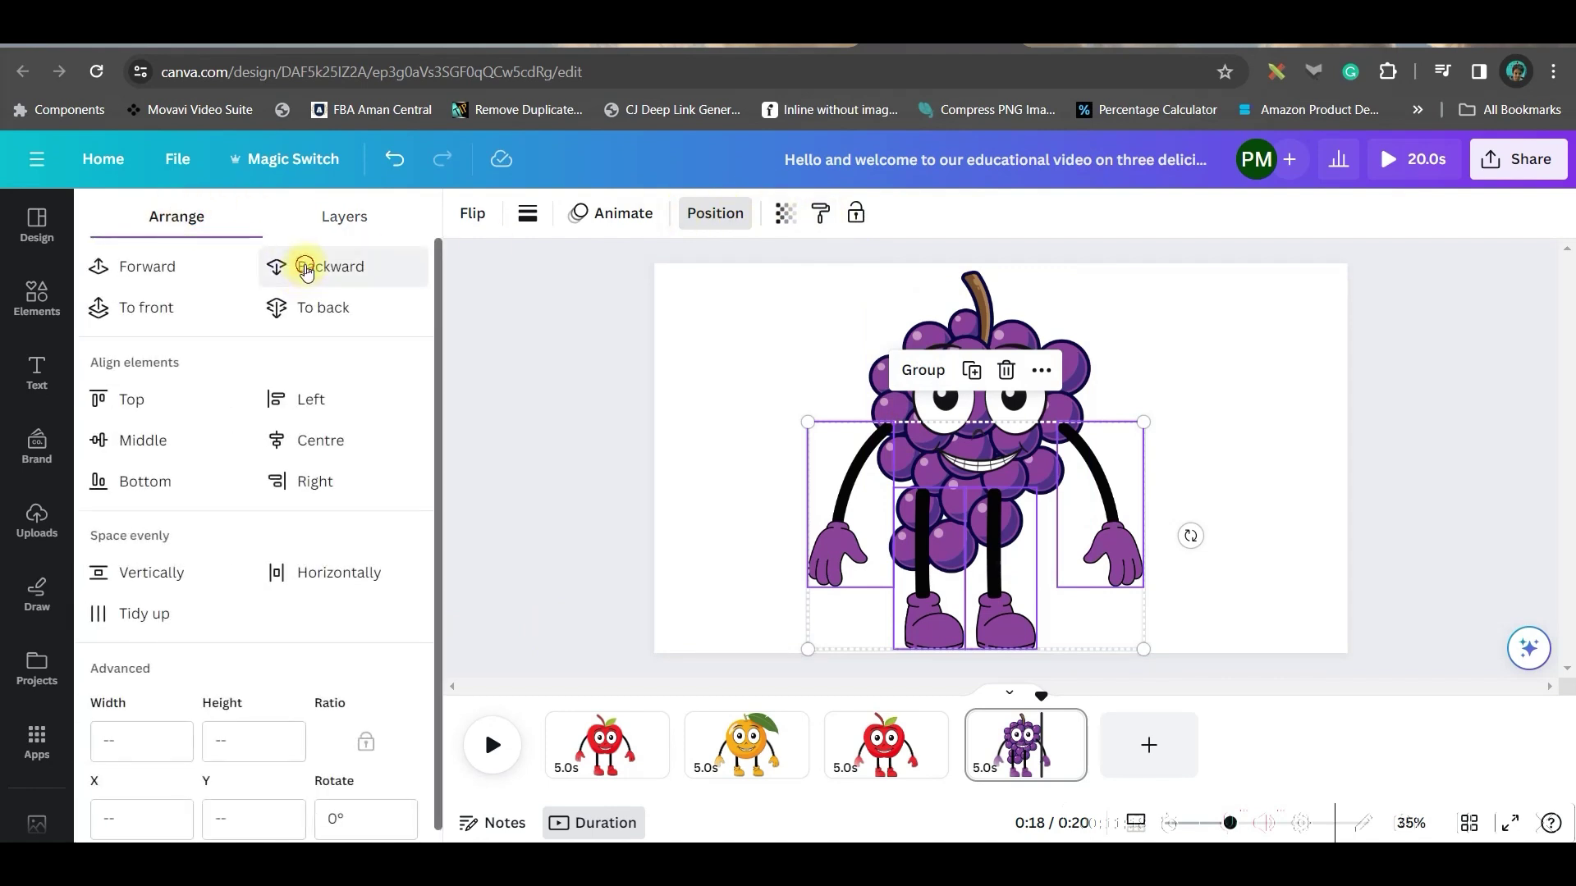
left_click(310, 265)
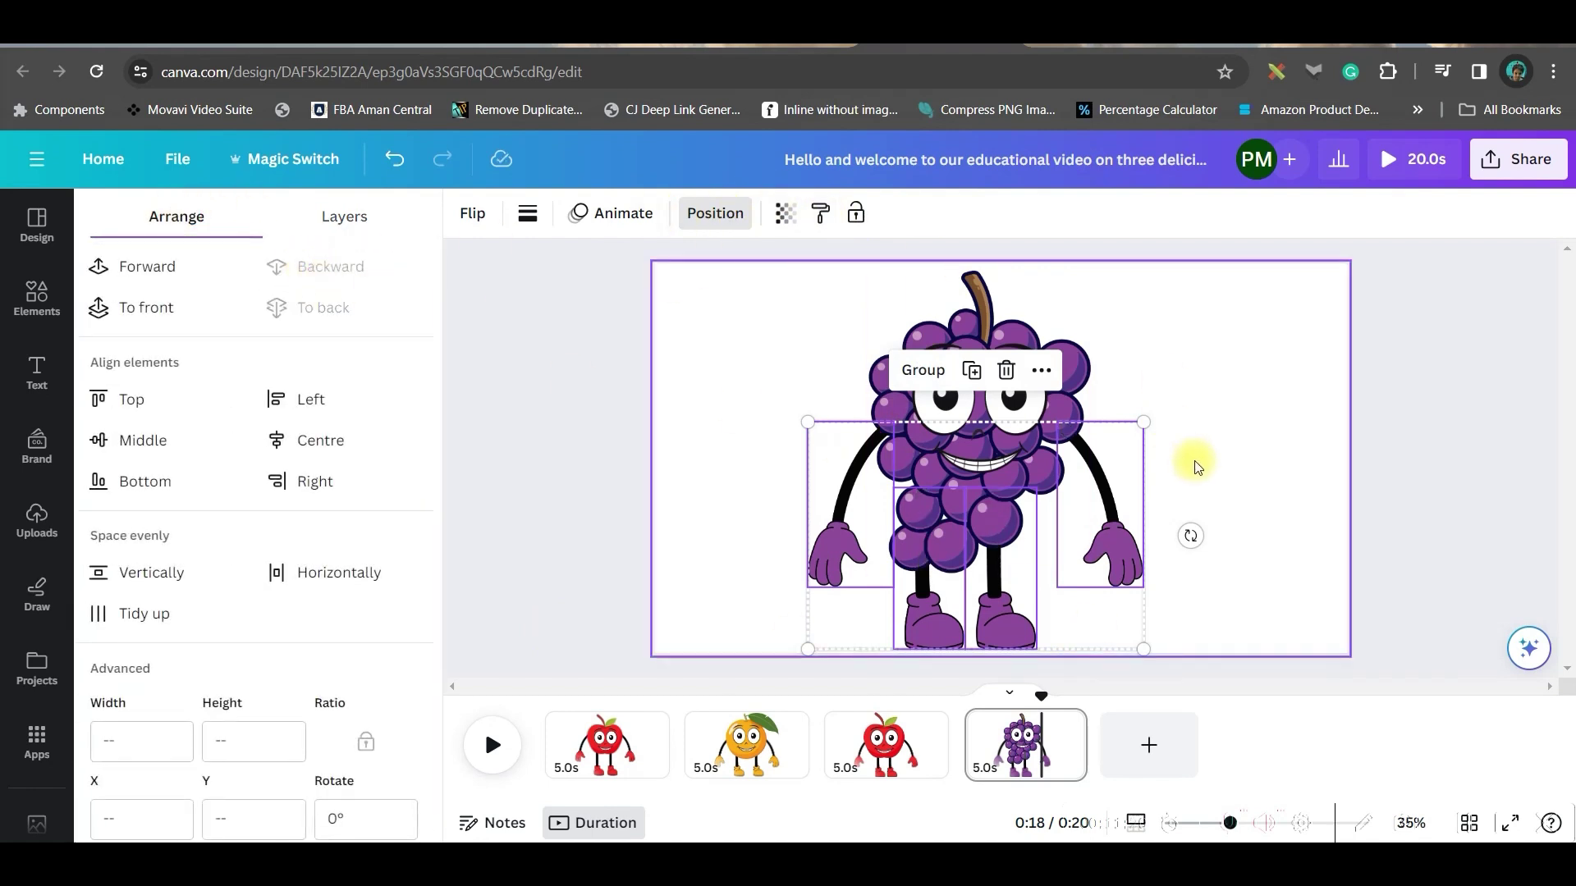
left_click(1003, 406)
- Enlarge the grape bunch toward the top of the page
left_click(1060, 372)
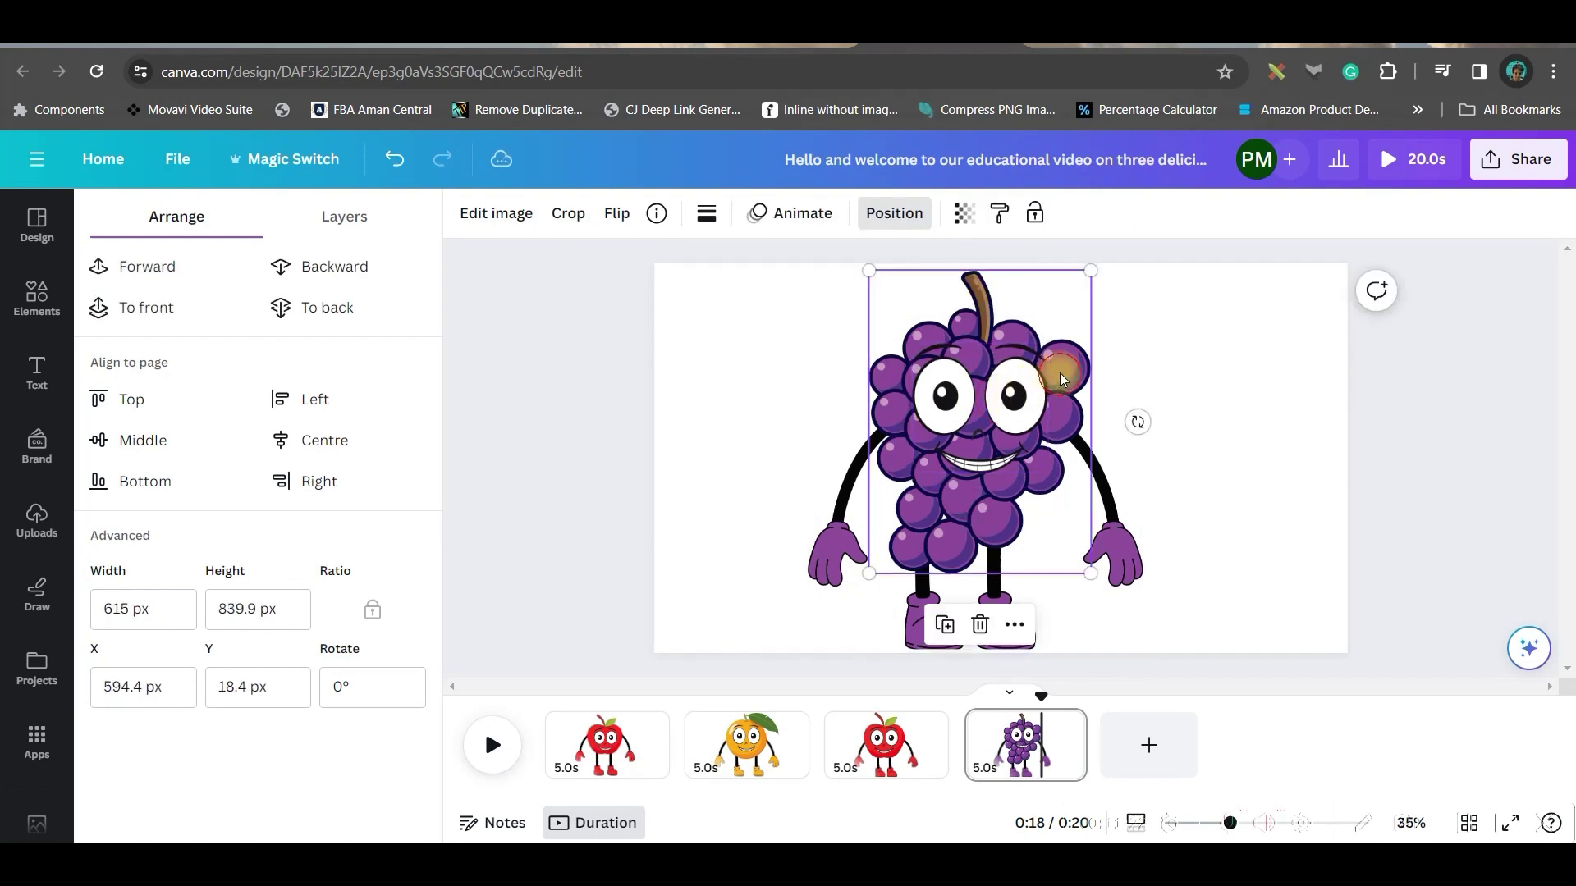
left_click_drag(1100, 271, 1097, 257)
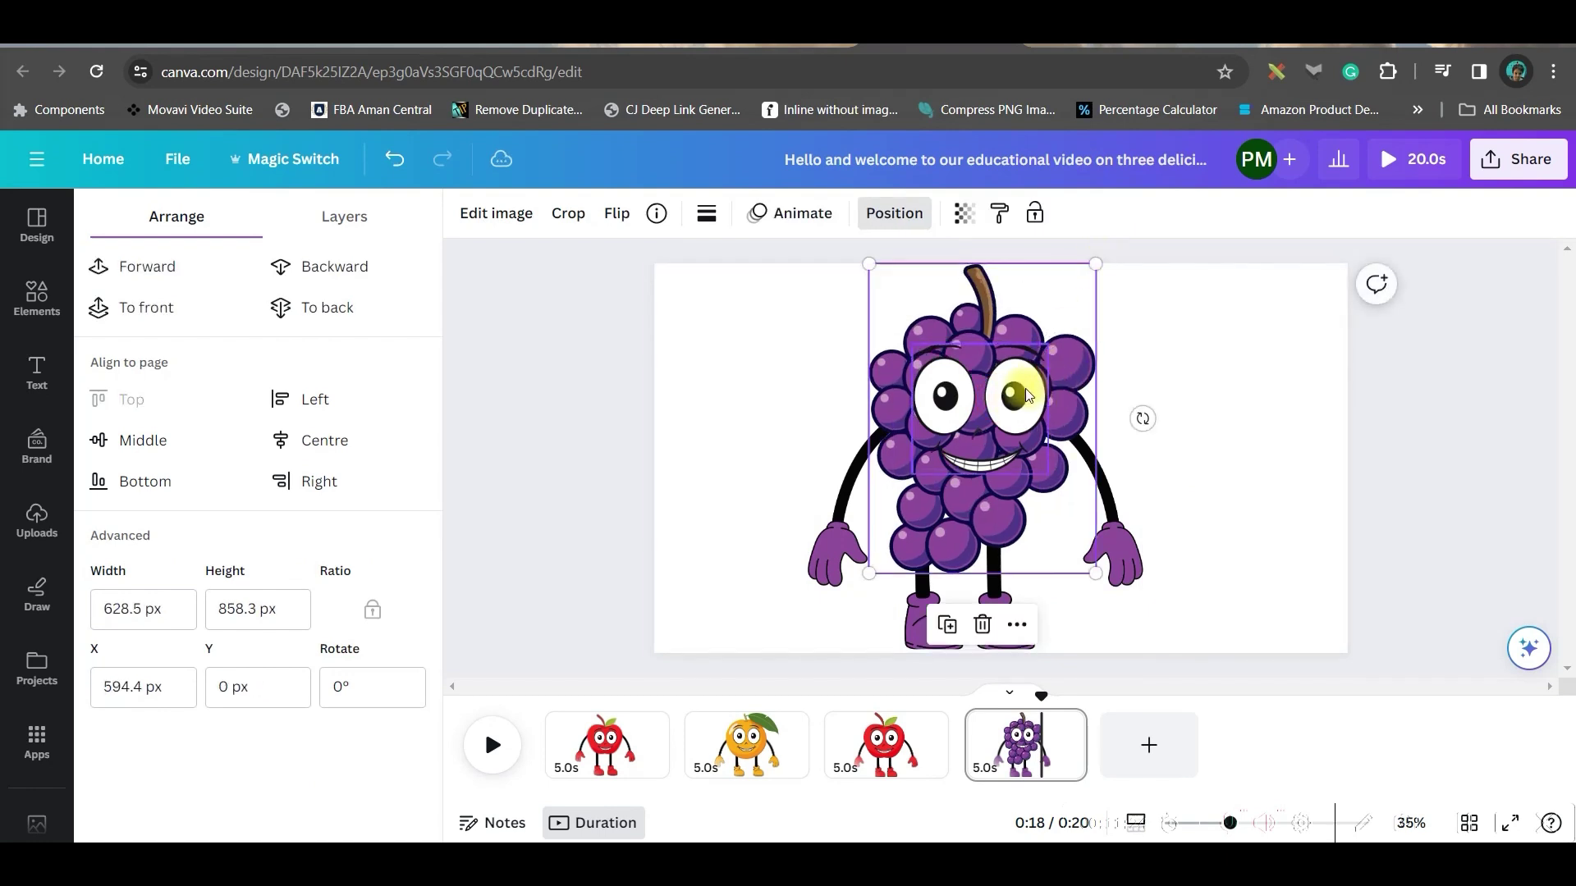
key("Escape")
left_click(1518, 158)
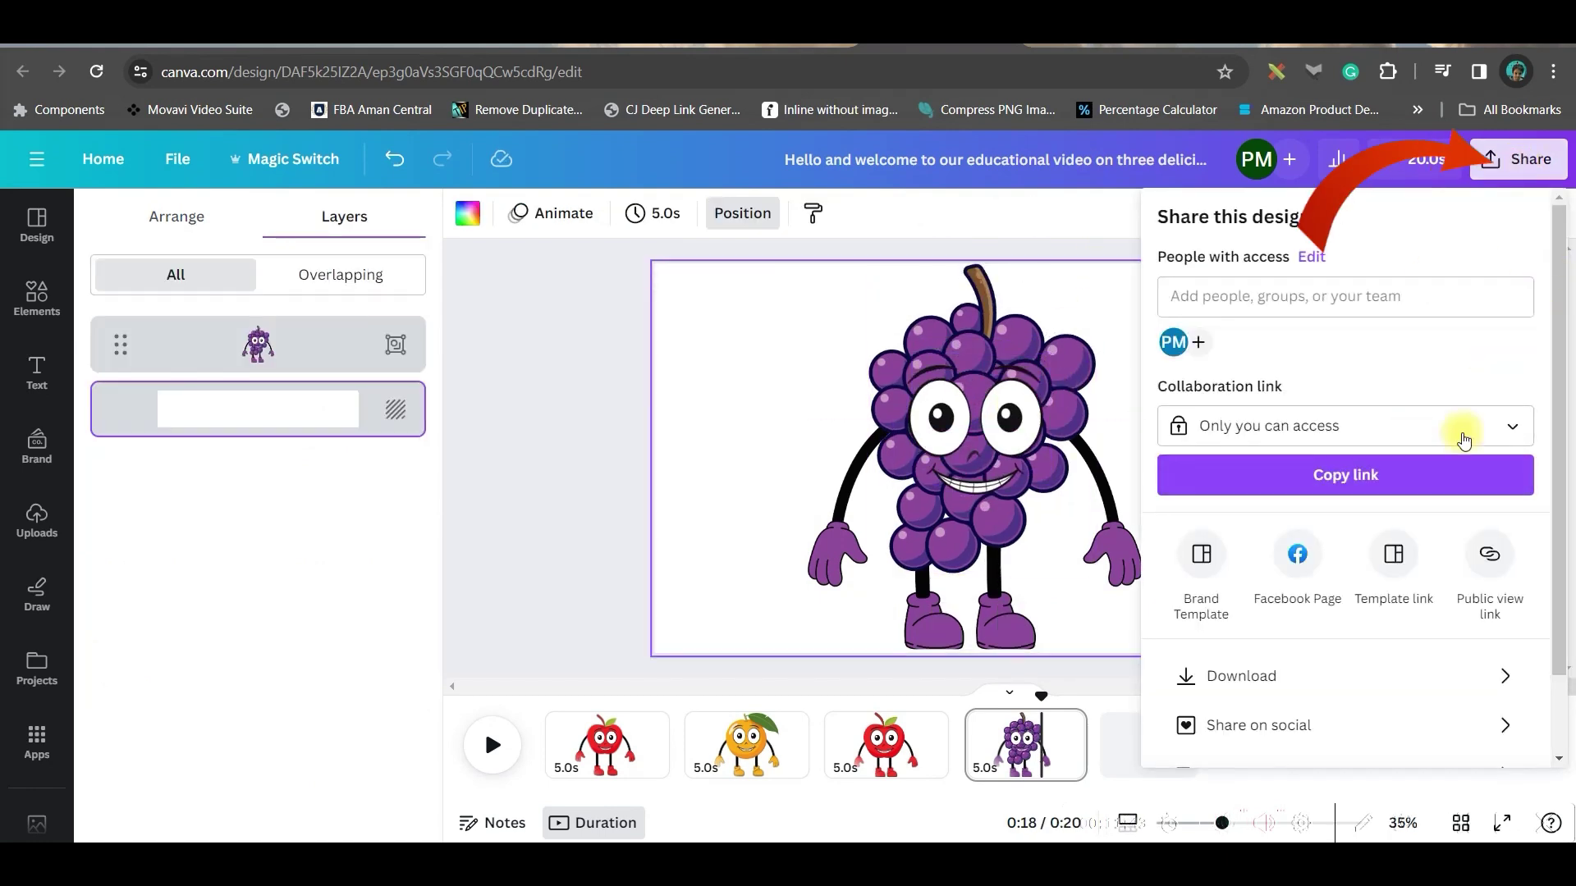
- Download pages 2–4 as PNG images with a transparent background, leaving out page 1
left_click(1268, 675)
left_click(1328, 312)
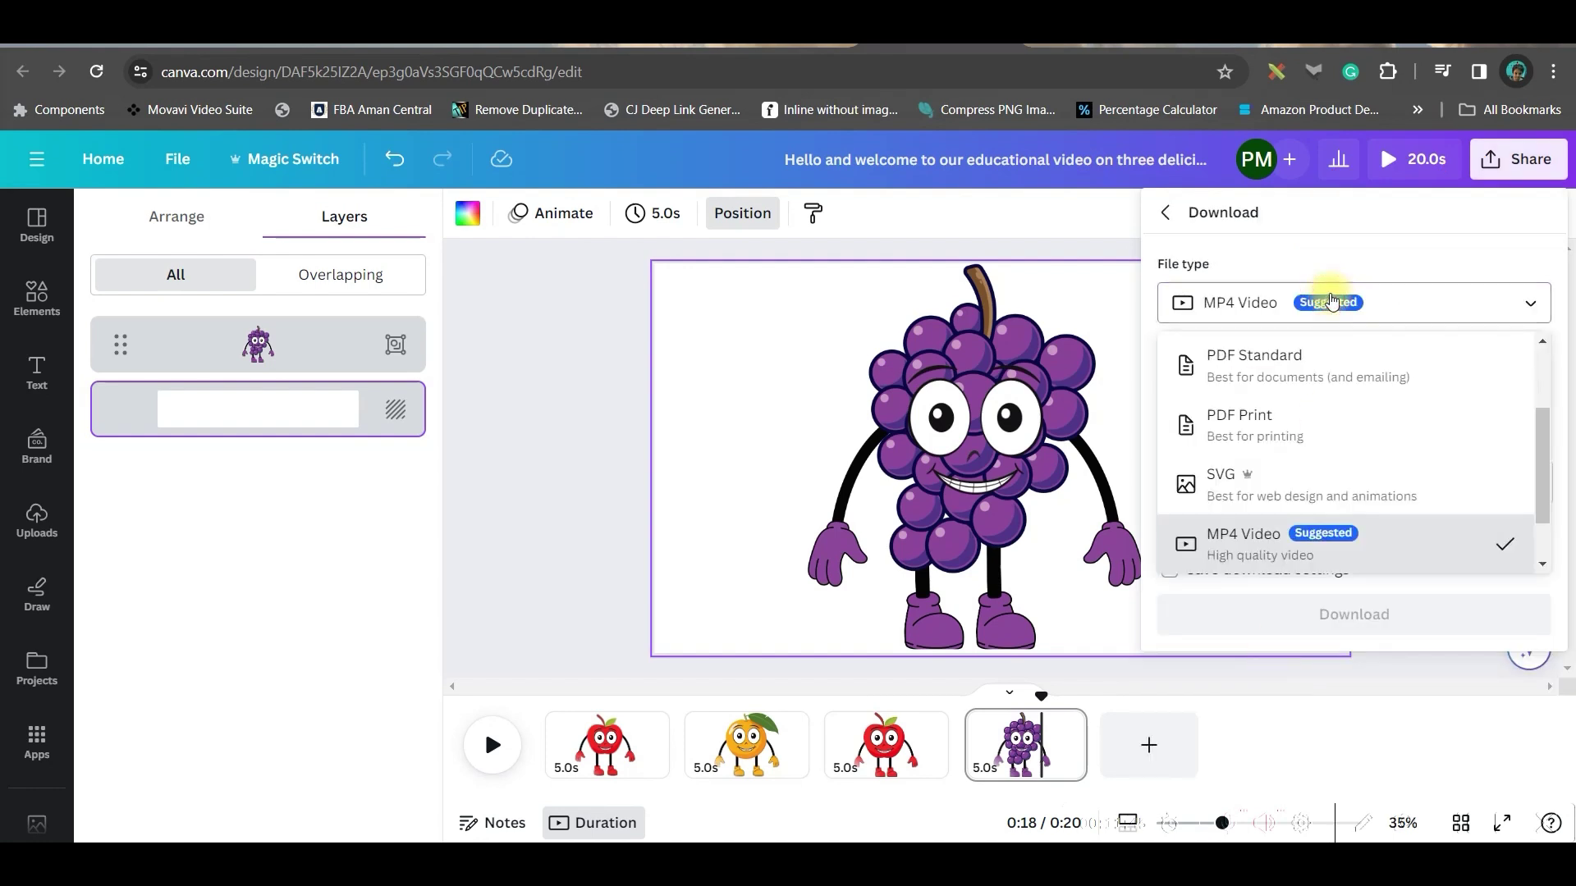
left_click(1327, 305)
left_click(1318, 304)
scroll(1322, 438, "up", 1)
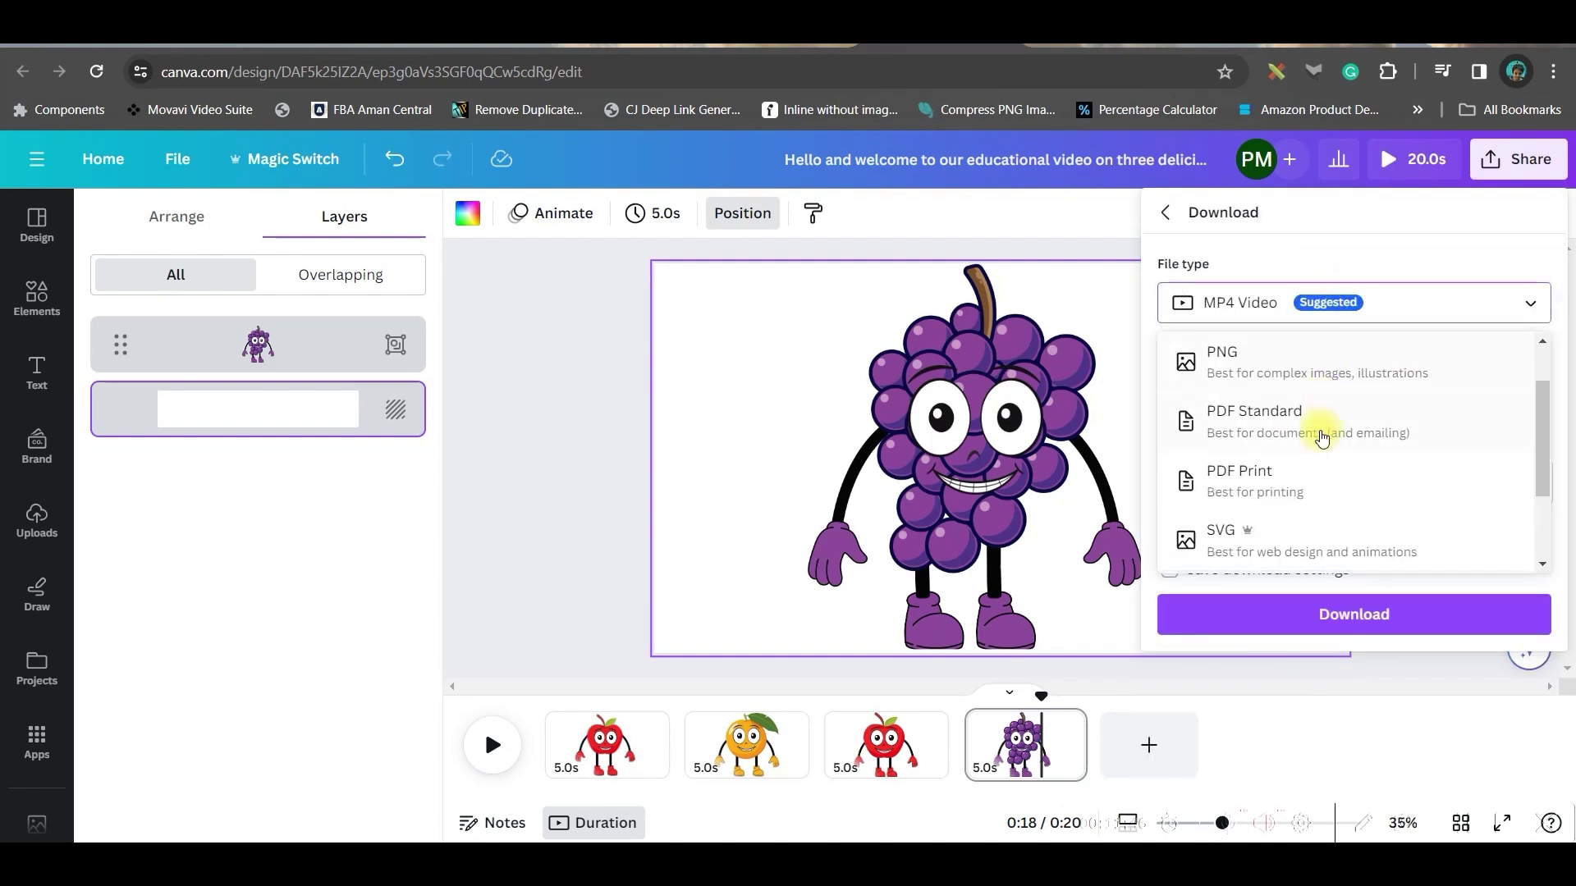
left_click(1291, 358)
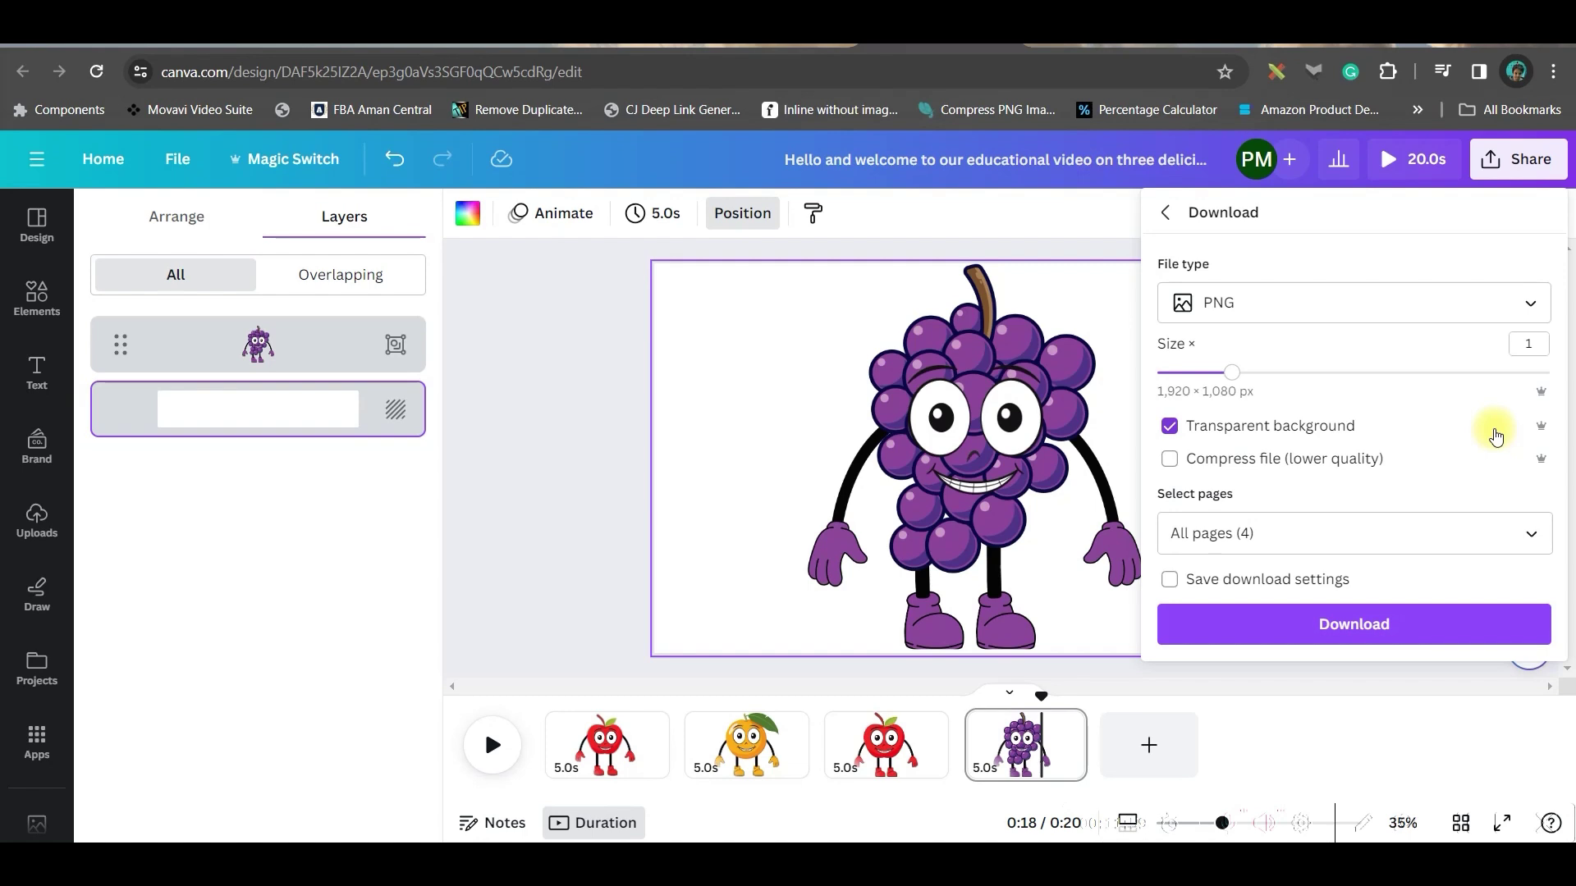
left_click(1481, 532)
left_click(1358, 463)
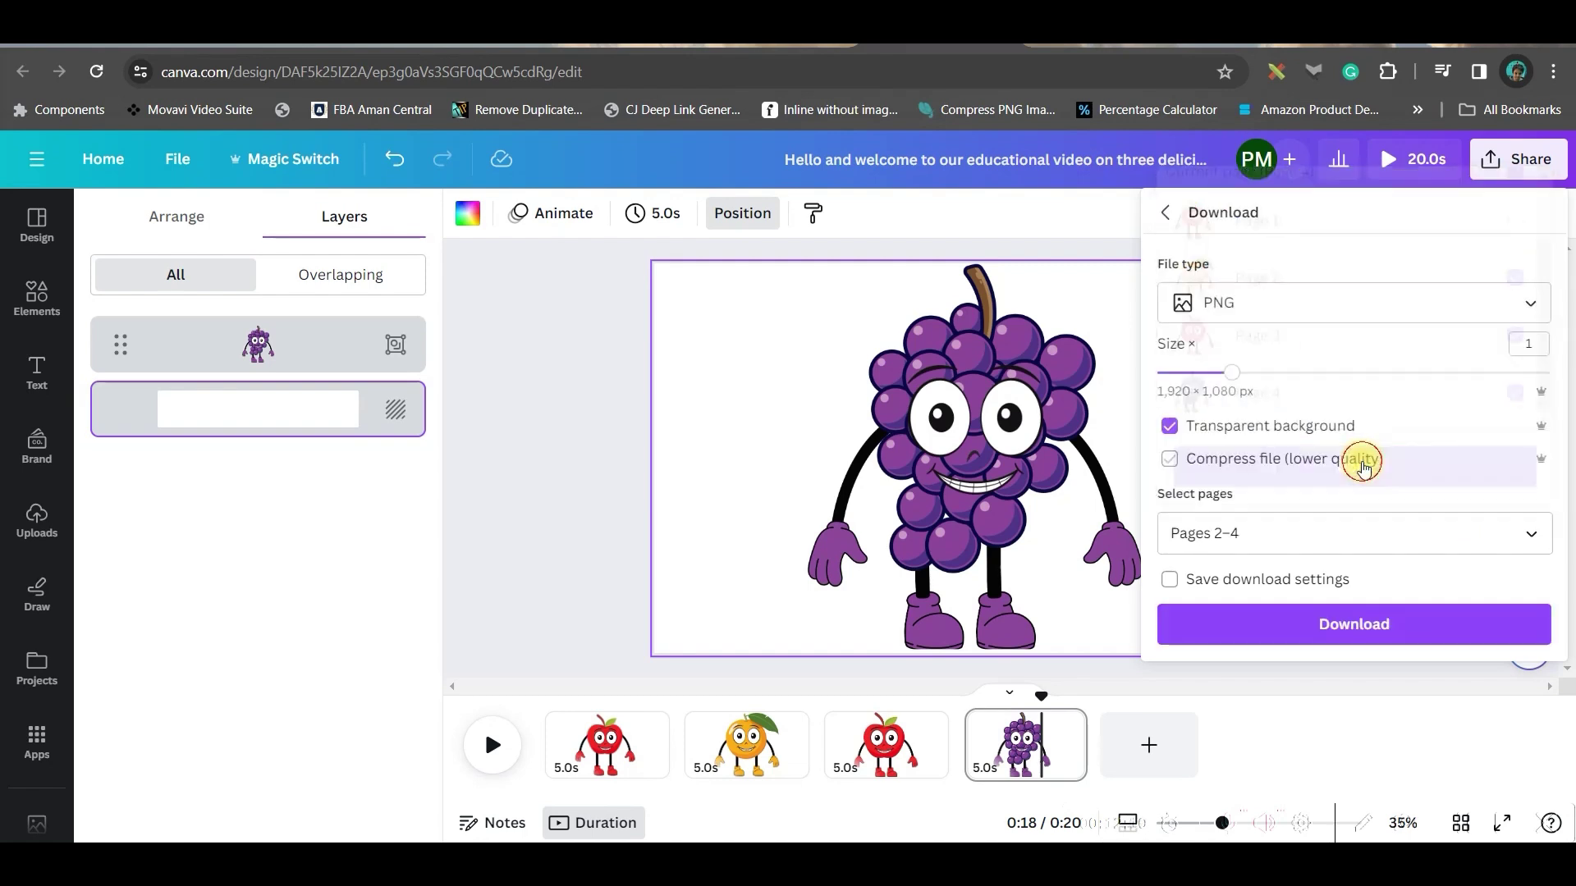
left_click(1359, 629)
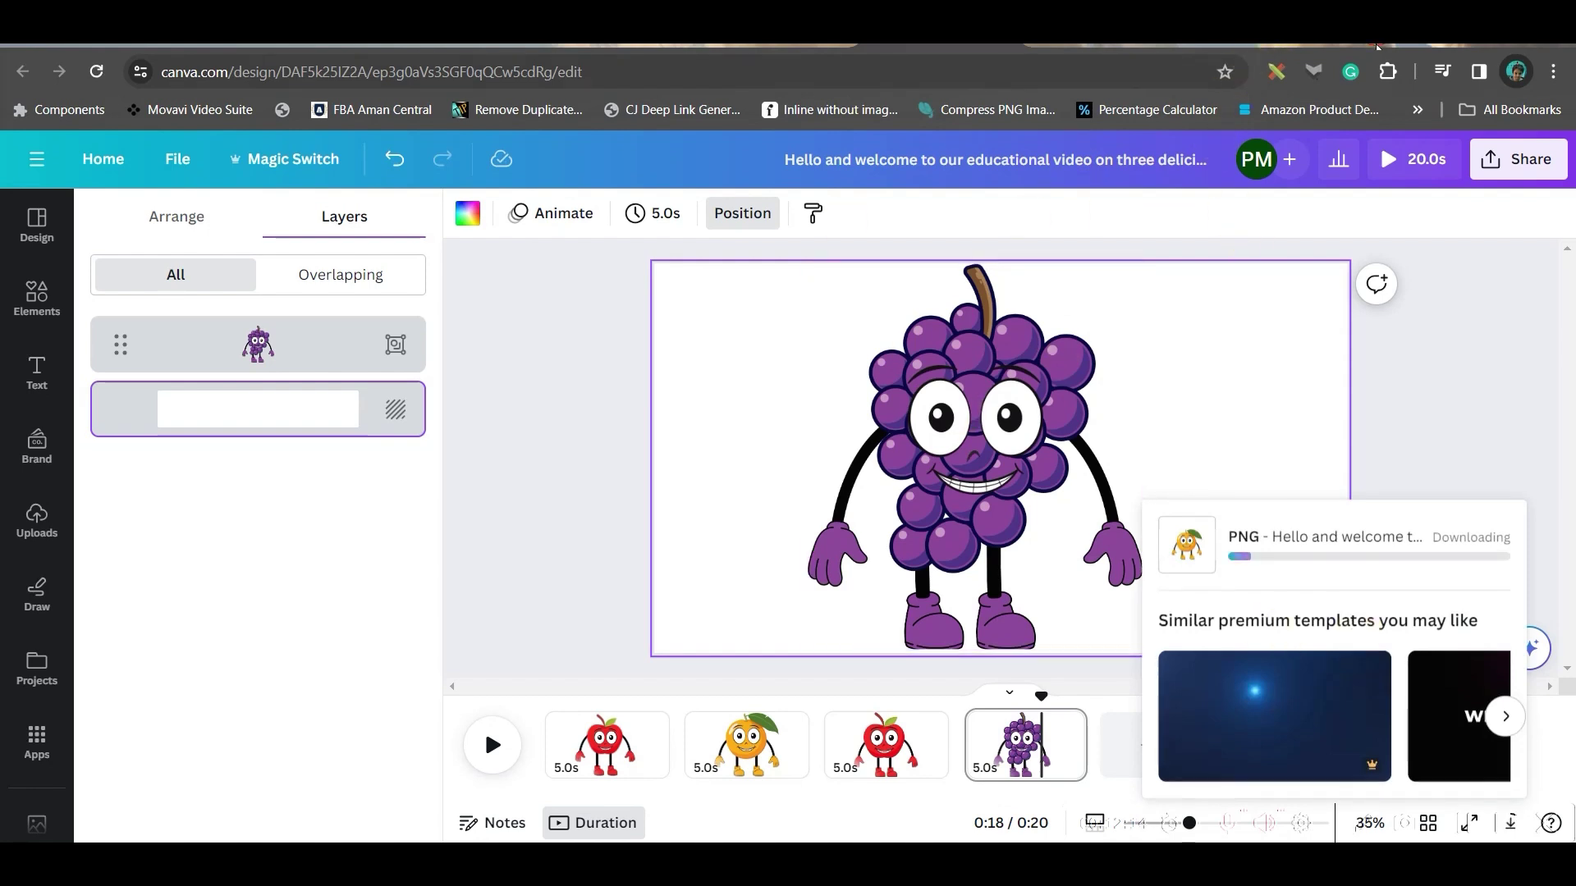
- In a new tab, open Adobe Express's background remover and launch its photo upload tool
key("ctrl+t")
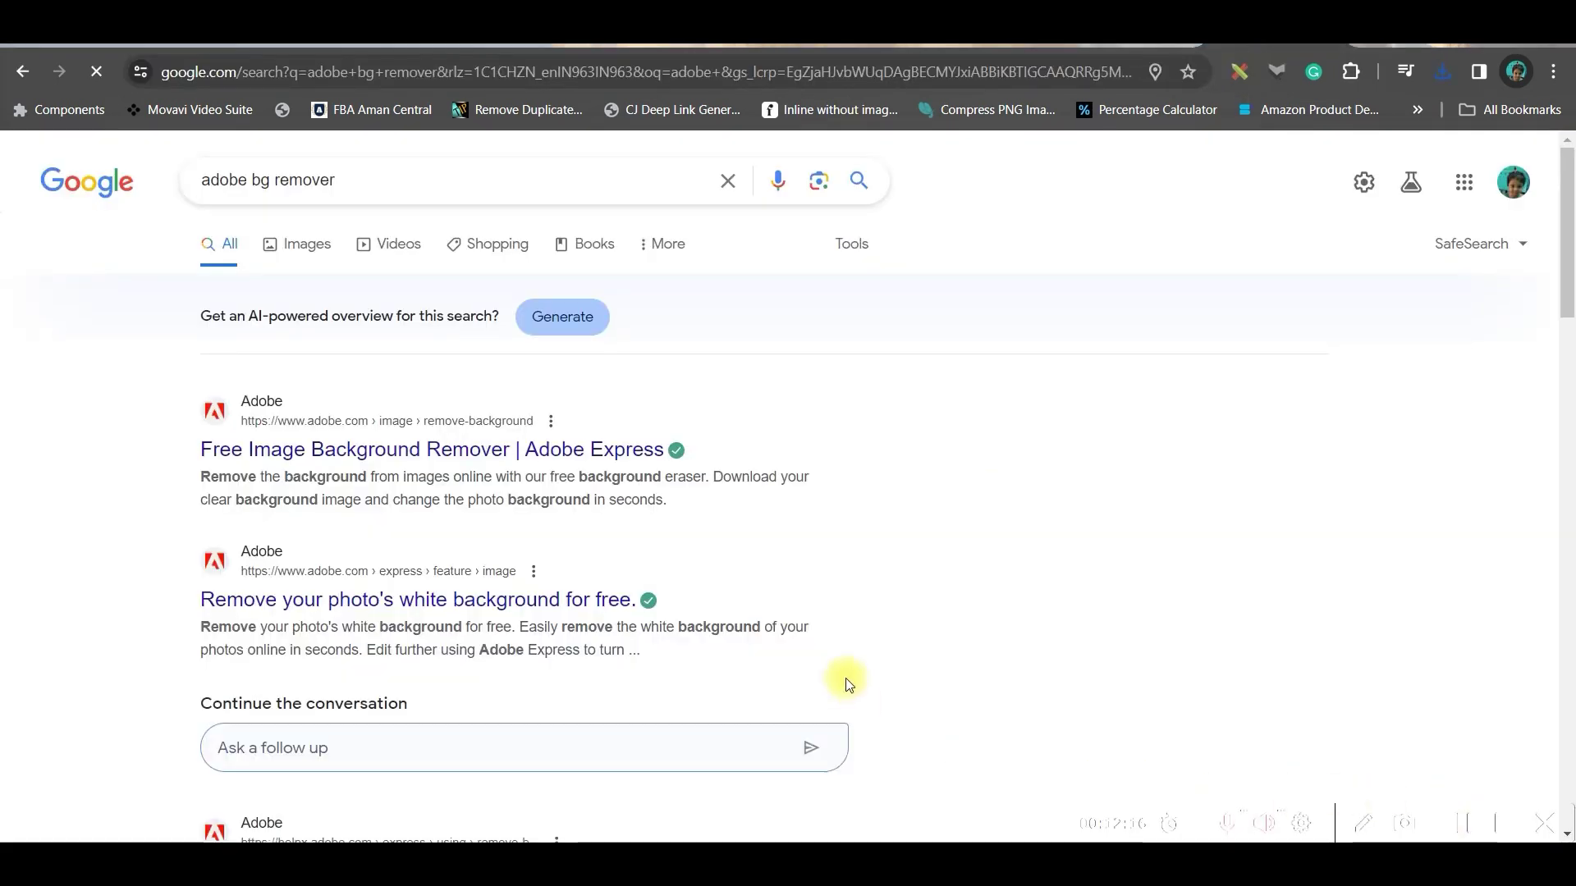
left_click(348, 450)
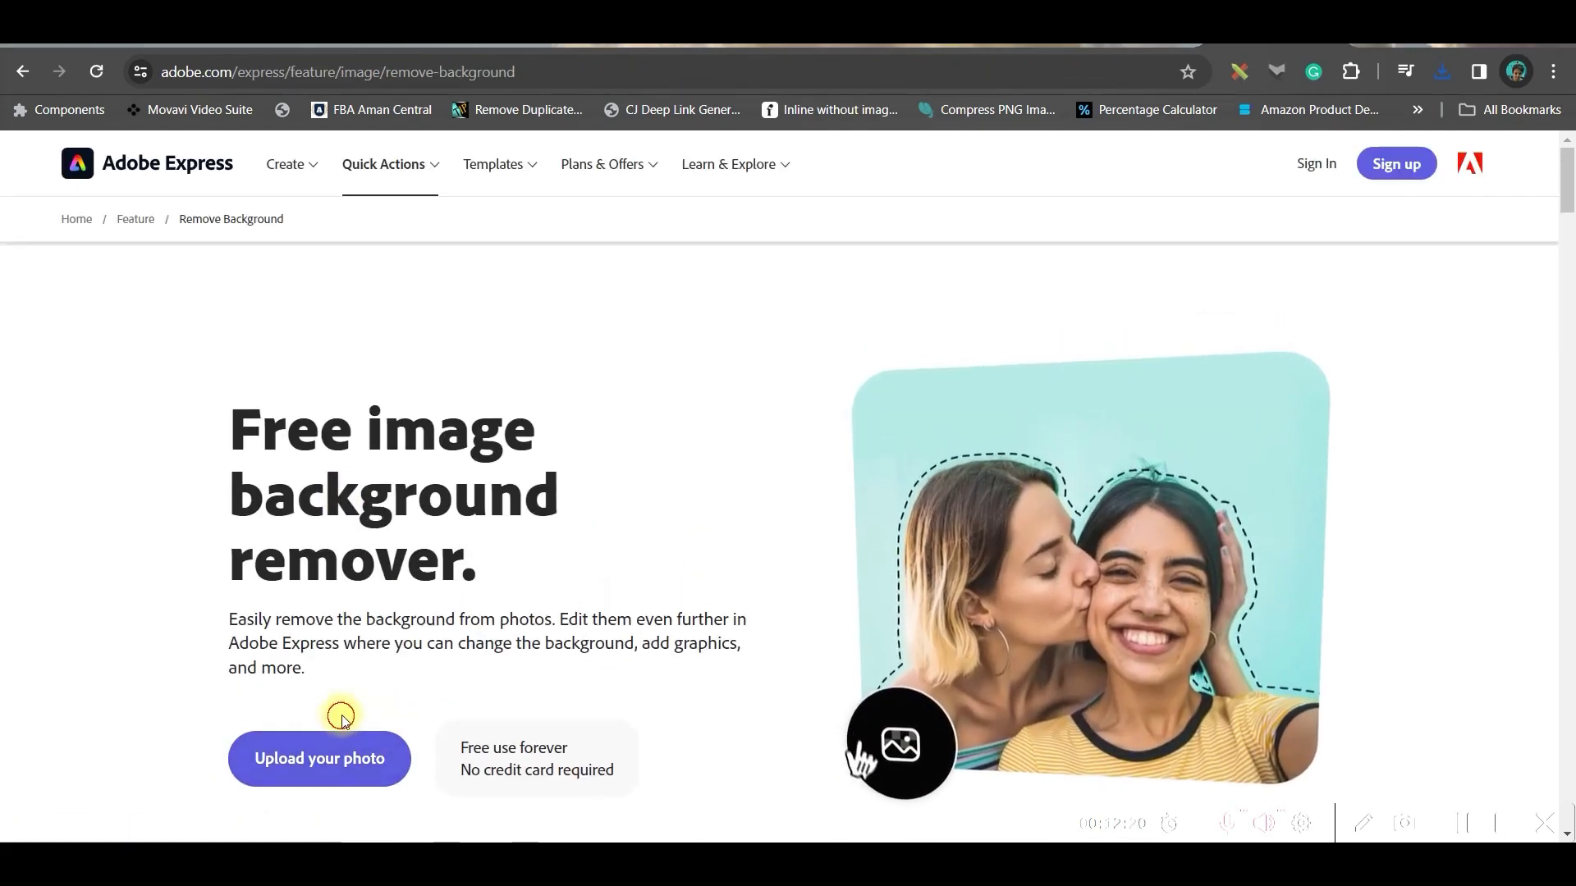
left_click(345, 767)
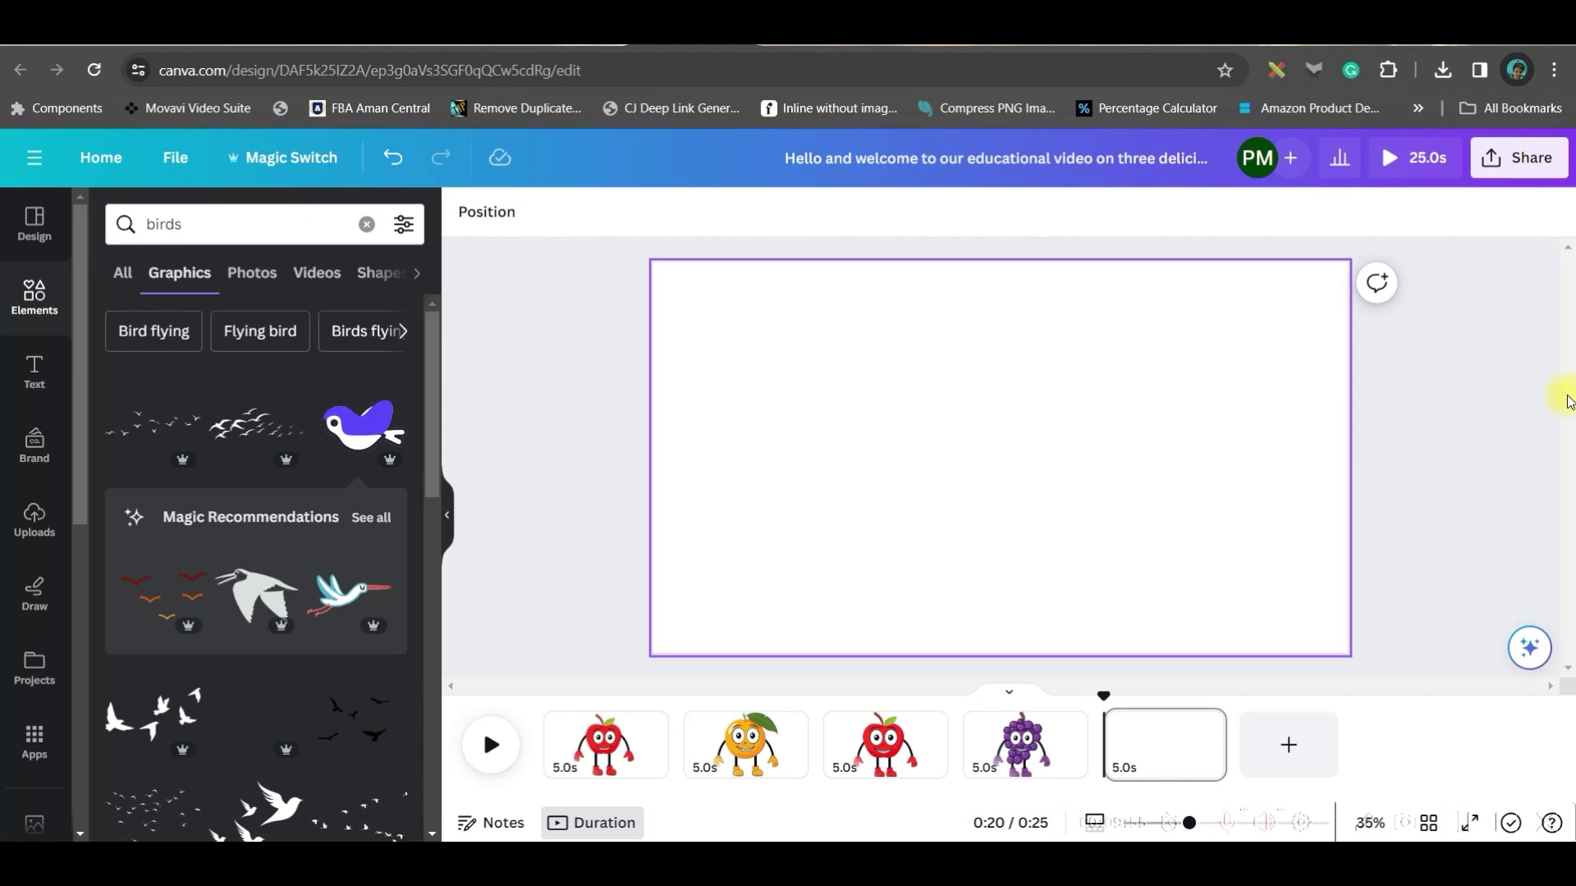
- Search 'Cartoon Bac', apply the Eldar filter to the garden image, and make it page 5's background
left_click(286, 224)
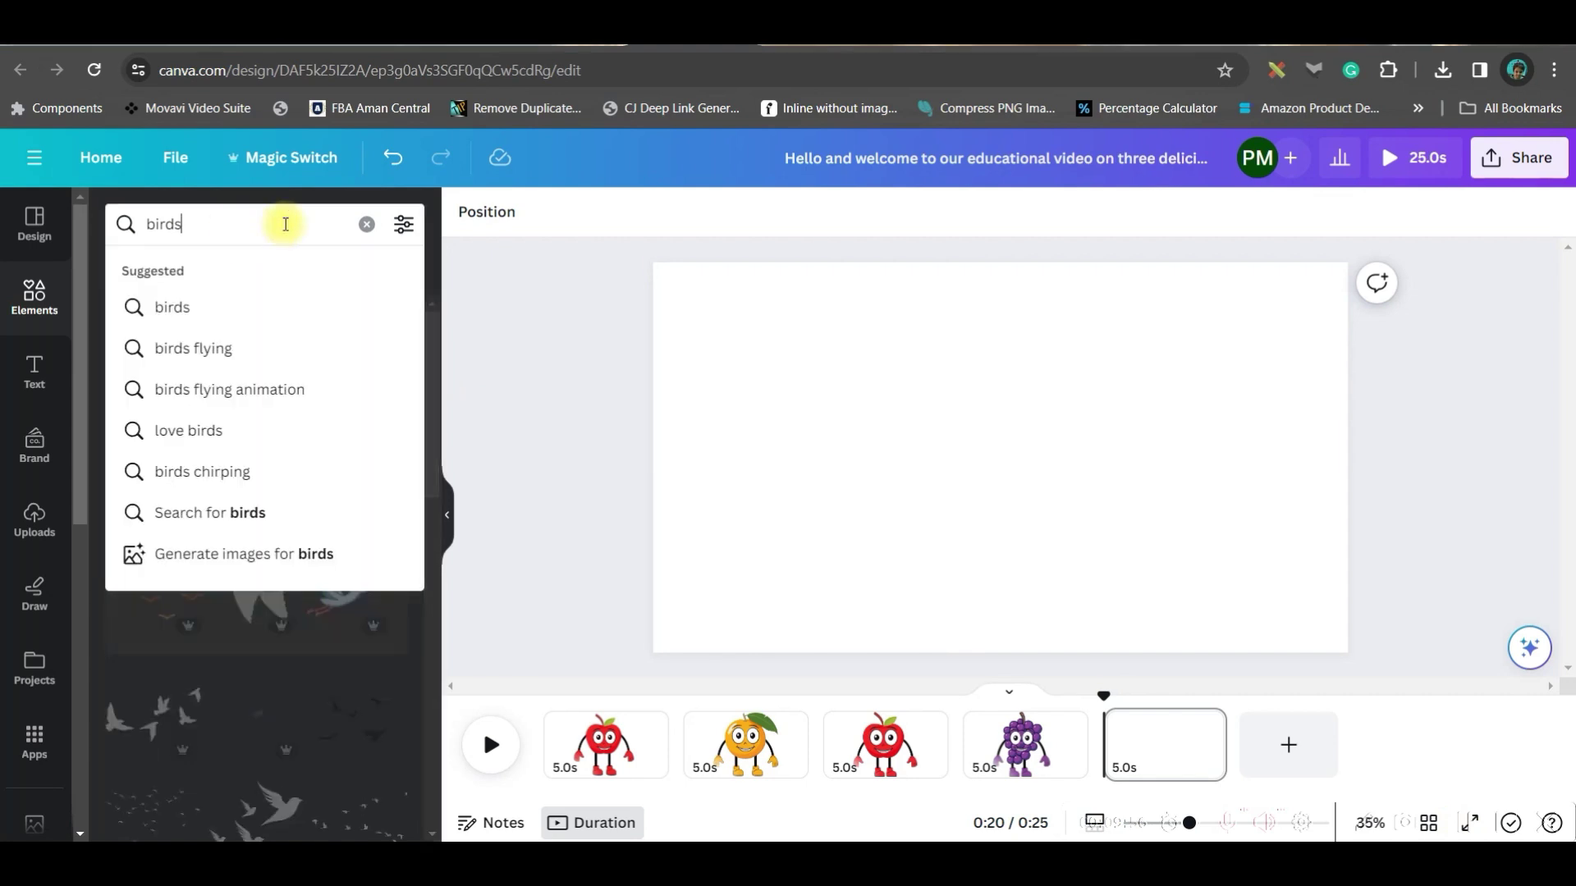
left_click(366, 225)
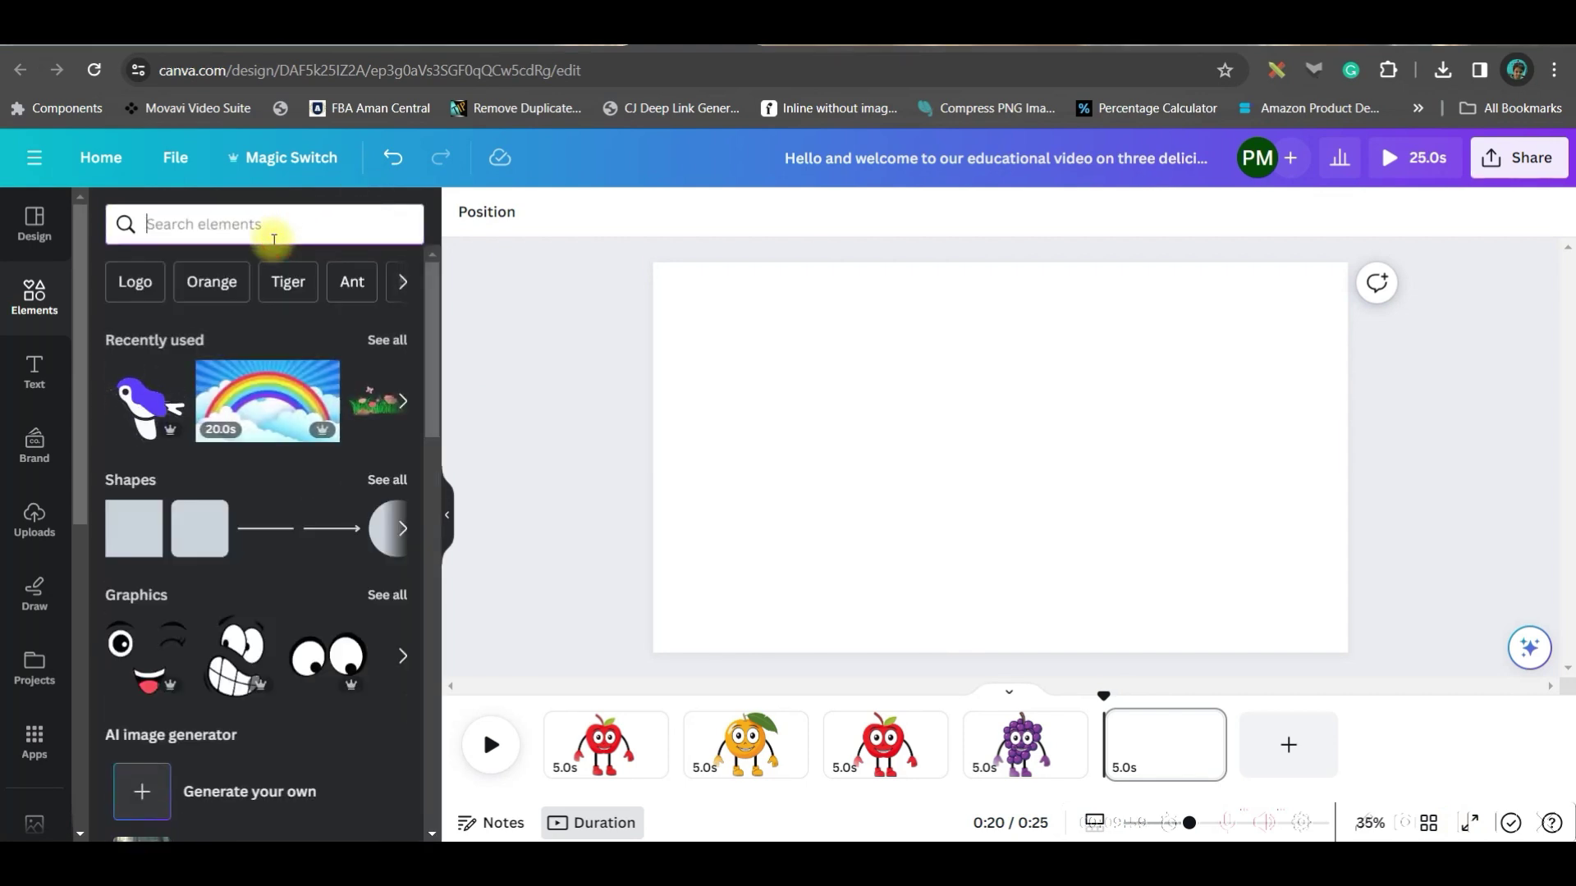
type("Cart")
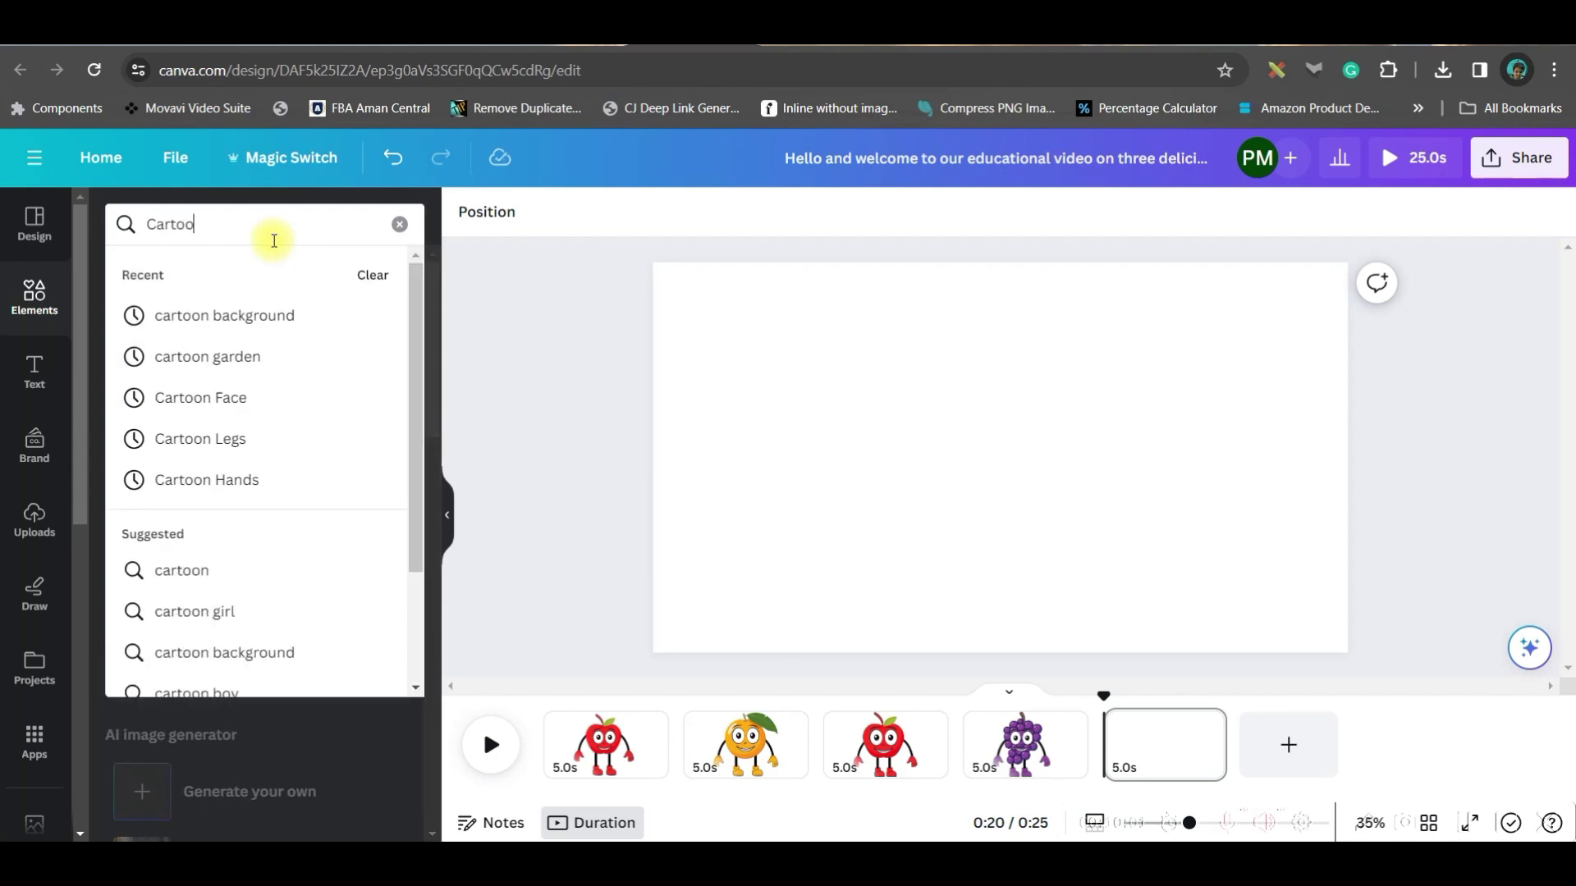
type("oon Bac")
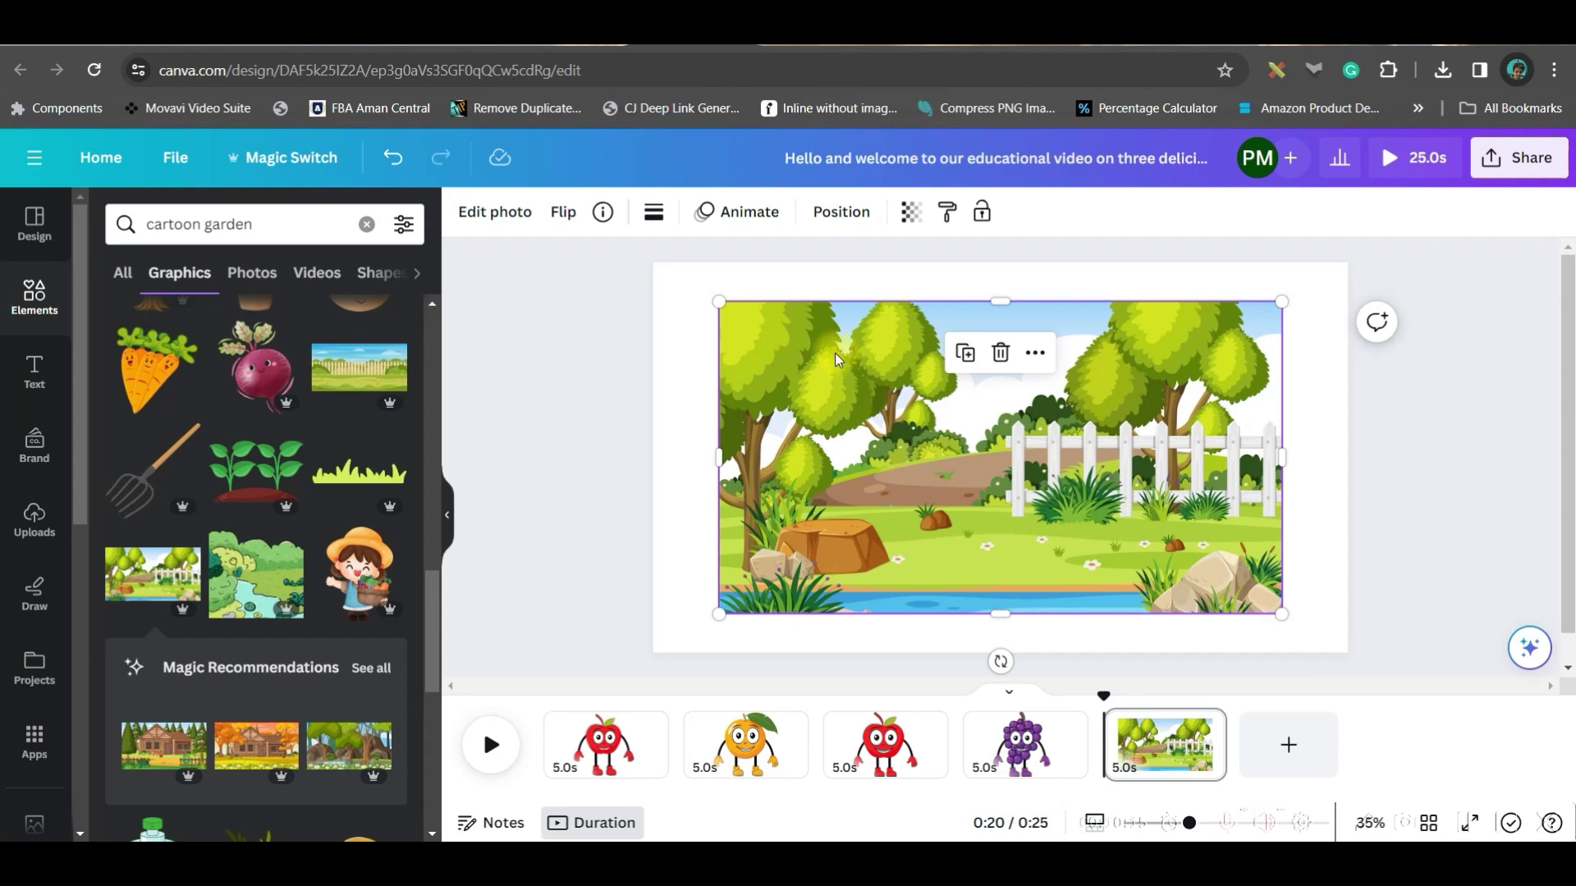
left_click(497, 215)
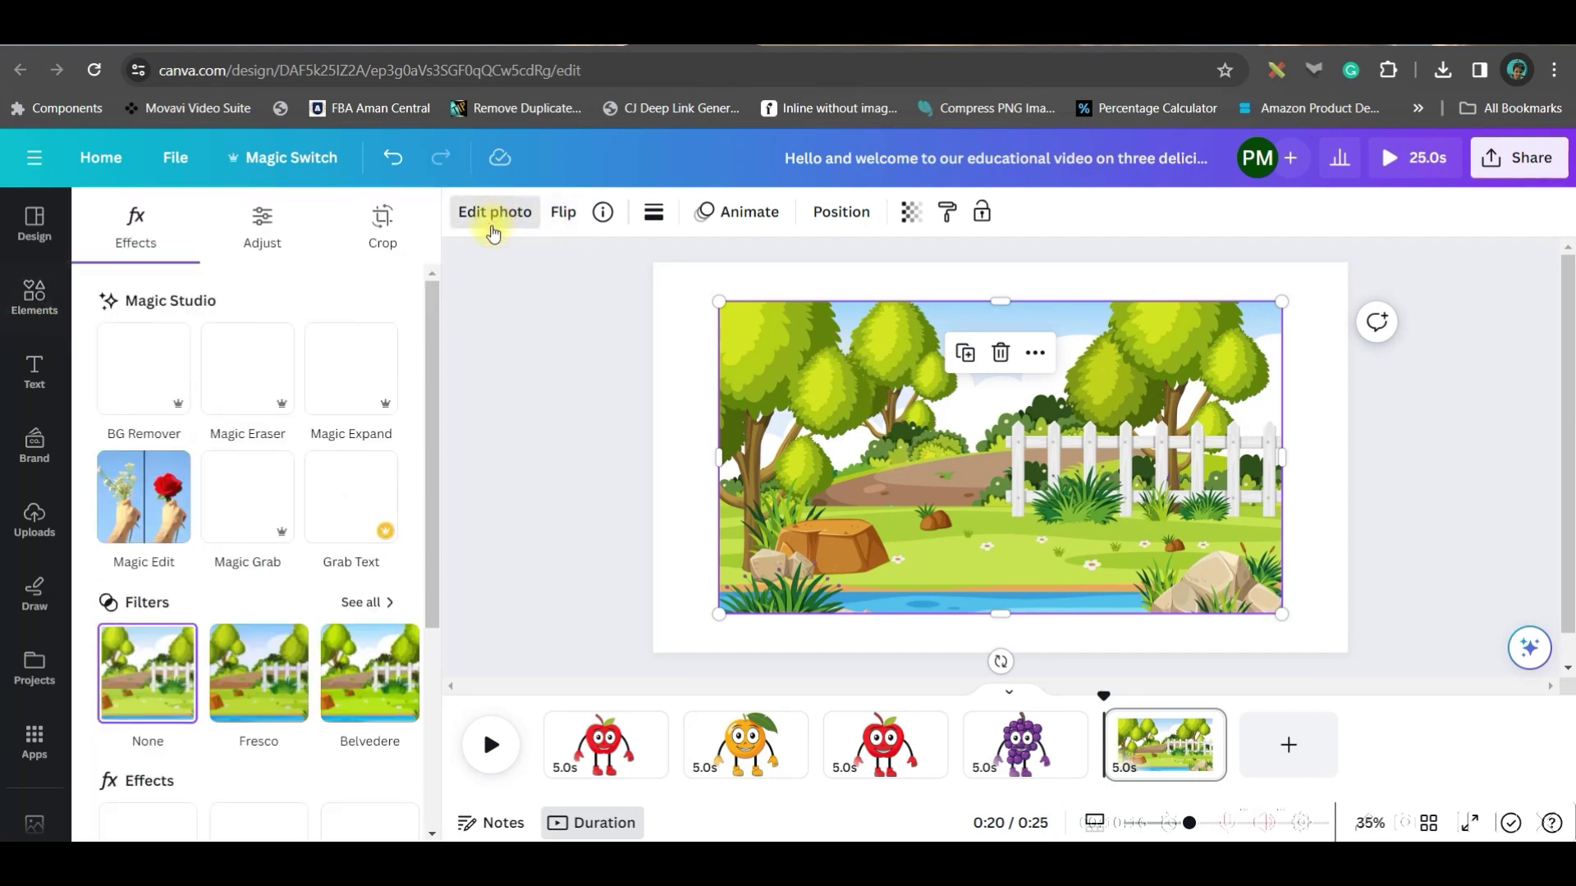
left_click(371, 605)
scroll(313, 643, "down", 3)
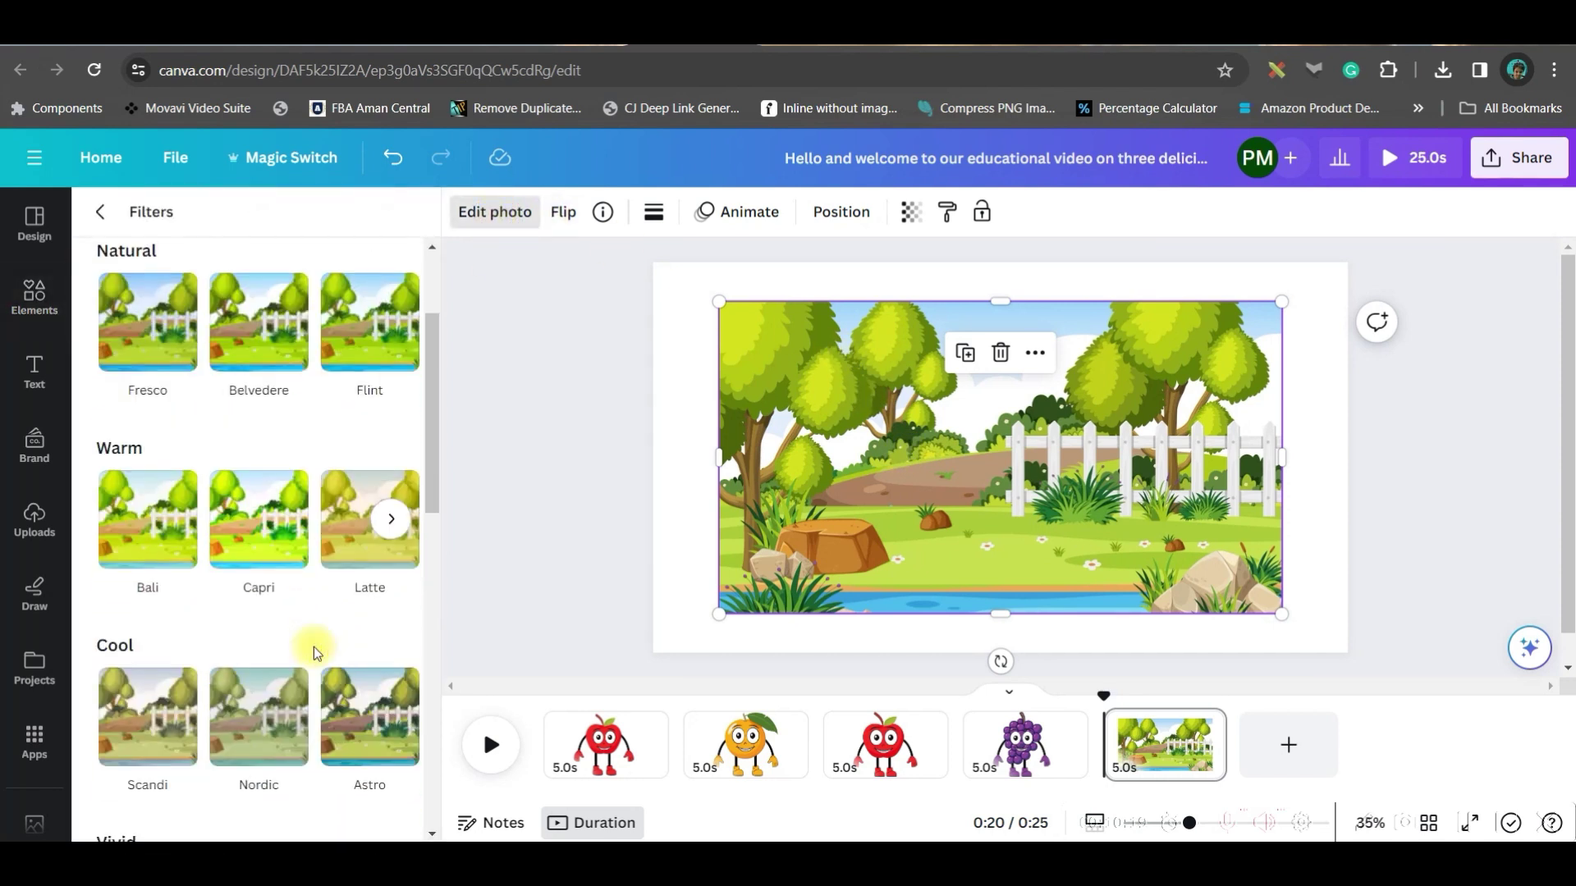
scroll(263, 690, "down", 5)
left_click(352, 491)
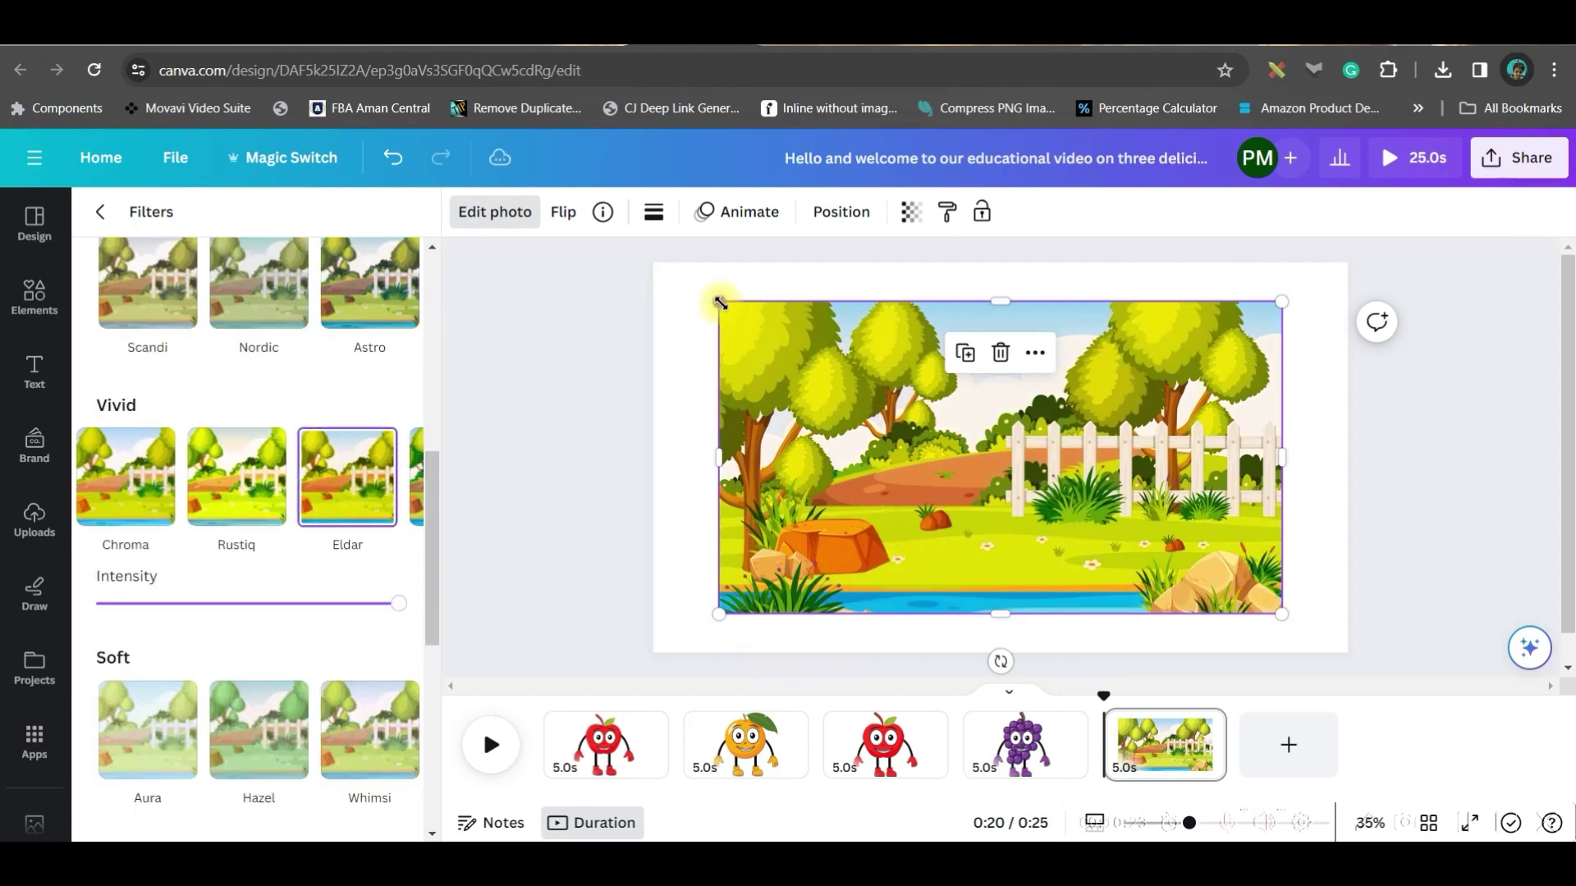
right_click(846, 402)
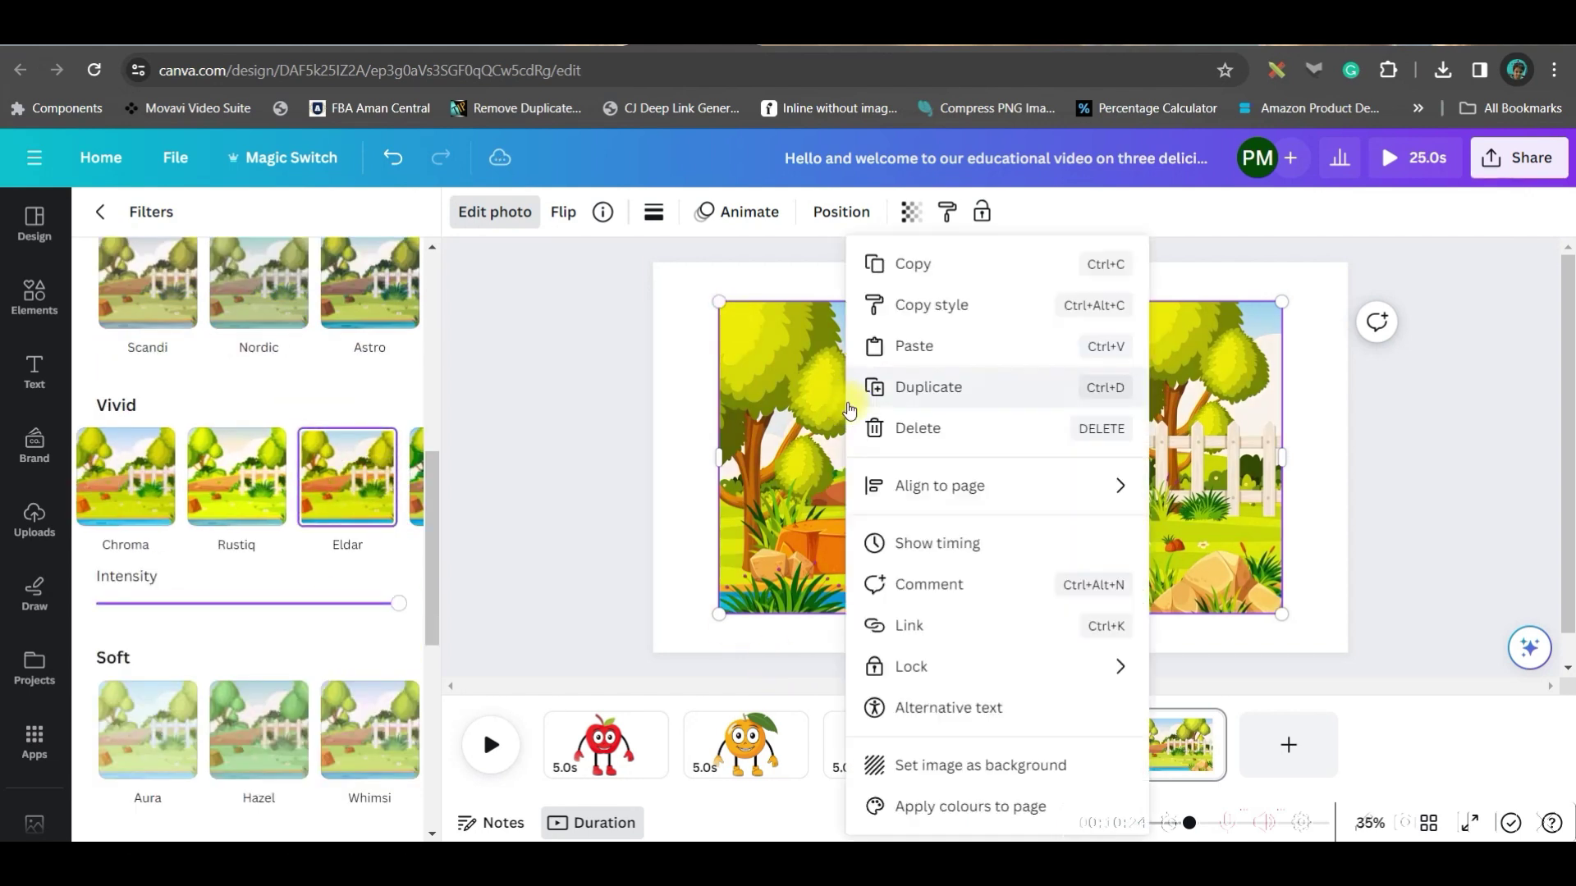
left_click(1023, 766)
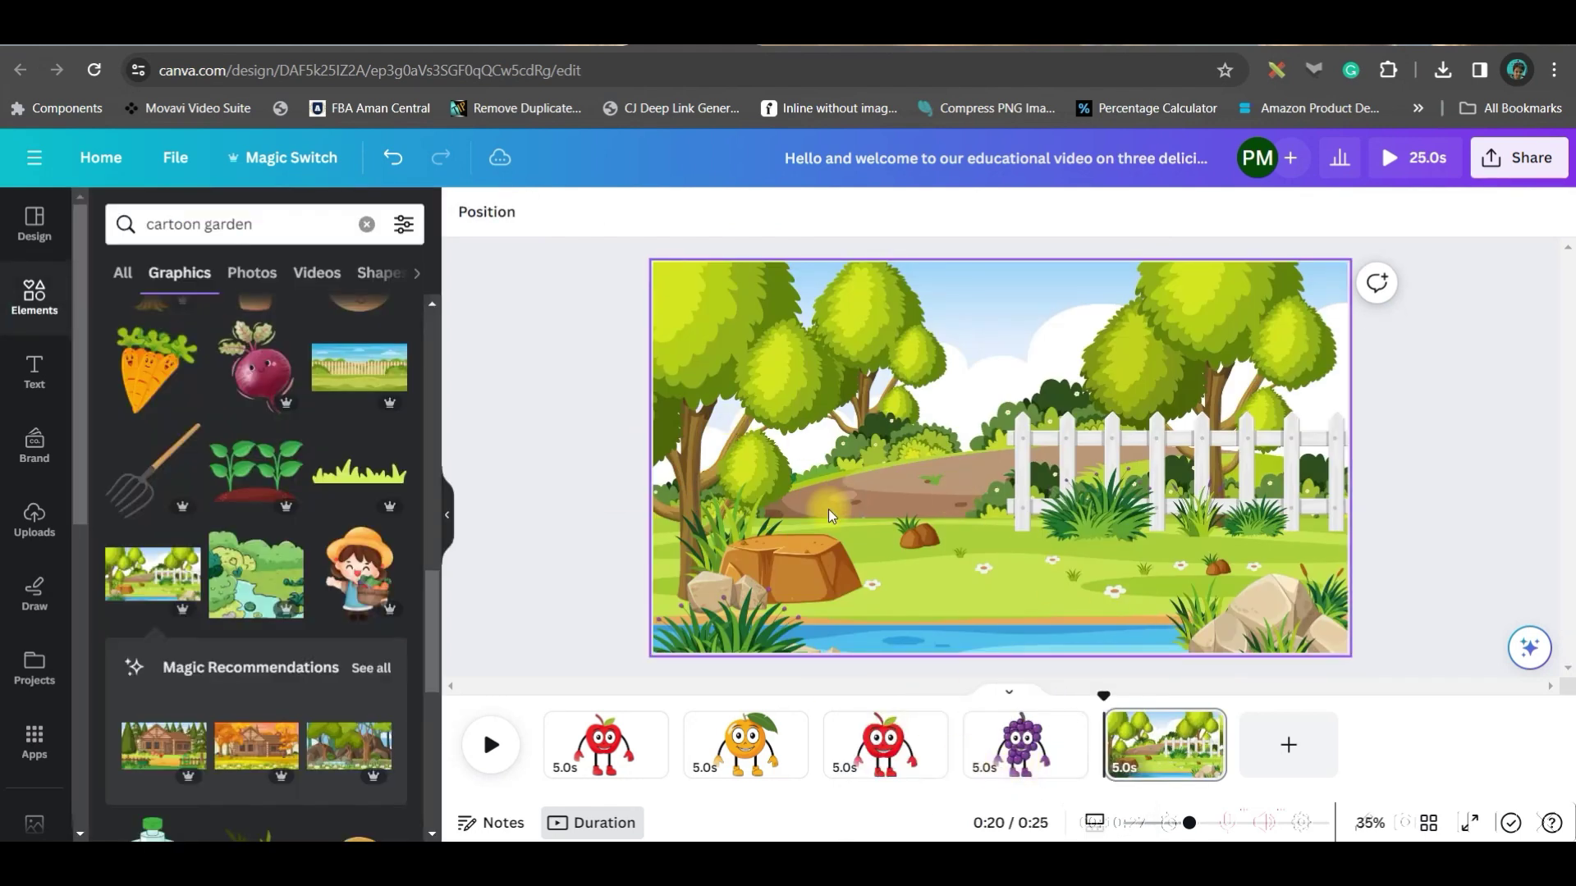
- Search Elements for 'birds', add the purple bird and shrink it
left_click(261, 227)
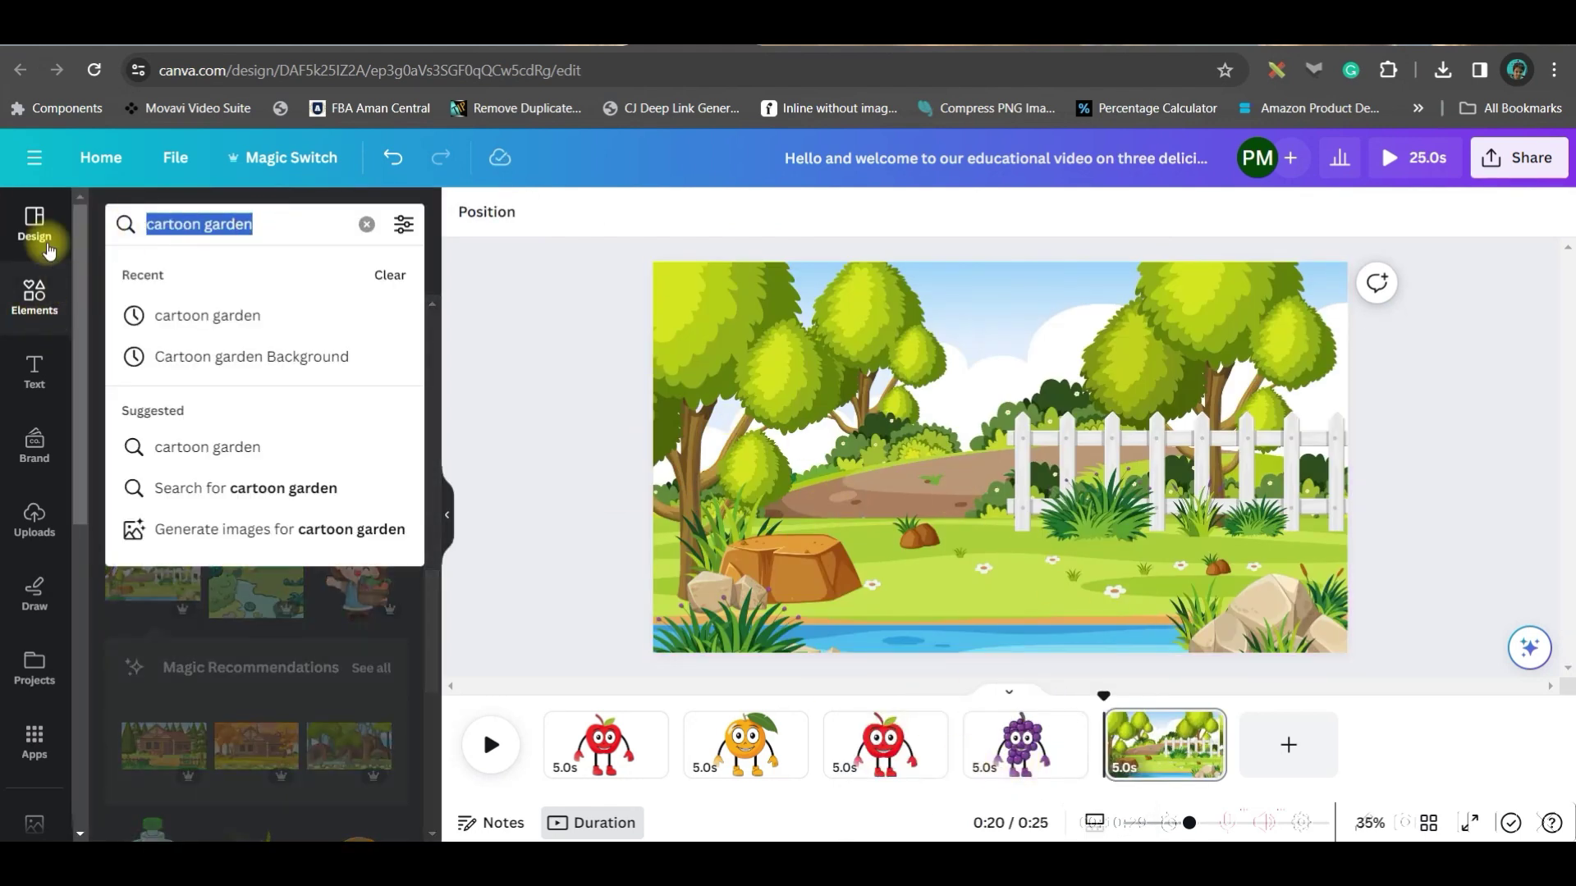
type("birds")
key("Return")
left_click(361, 419)
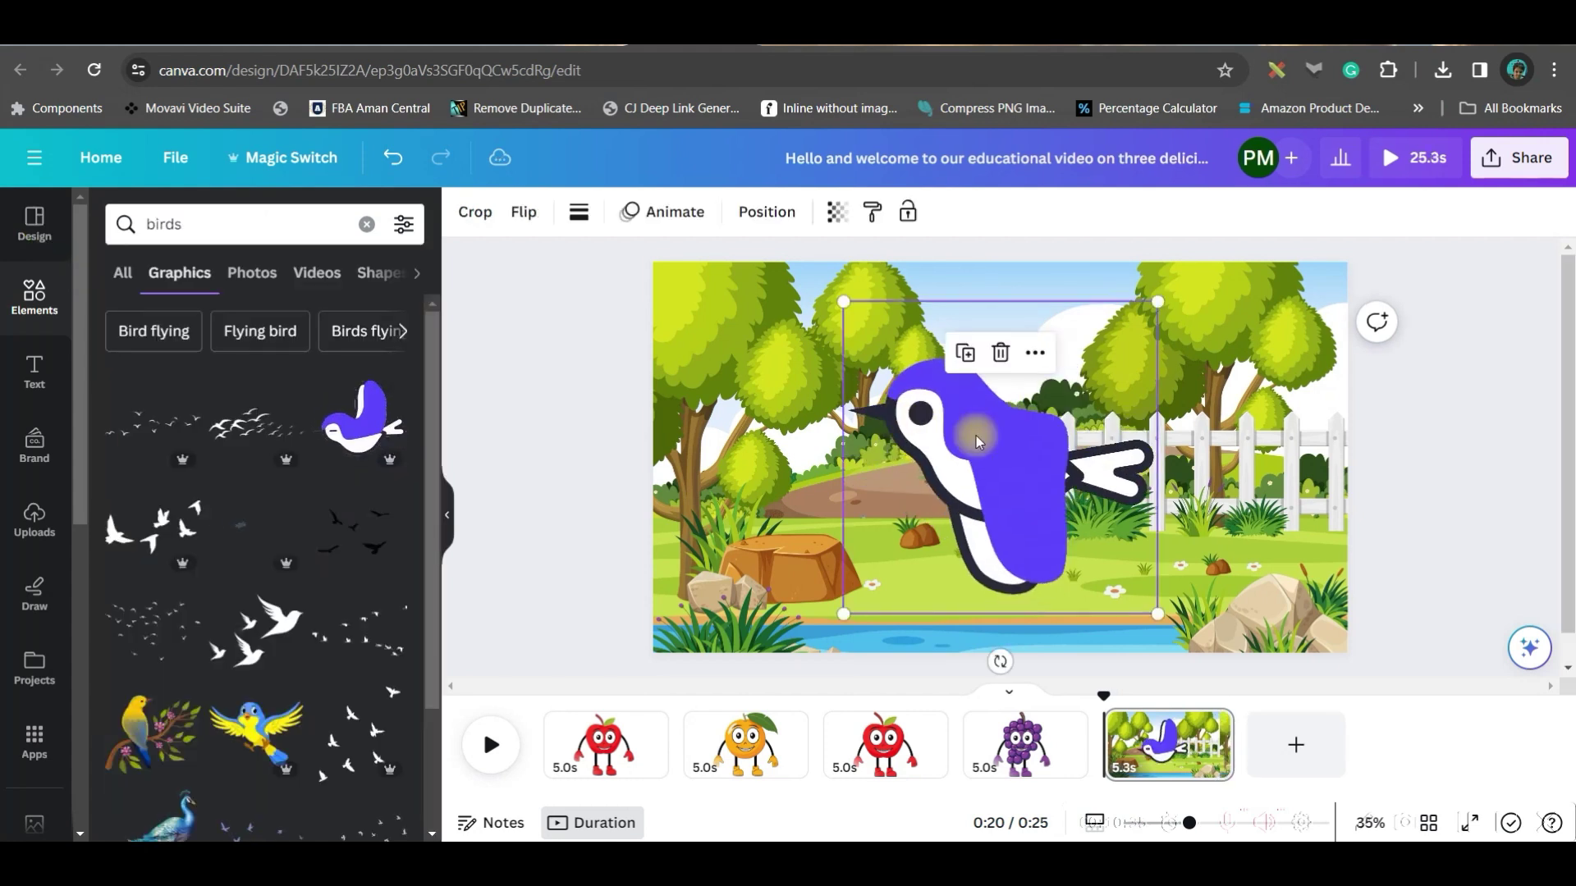
left_click_drag(1156, 613, 1149, 344)
- Duplicate the bird twice, raise the third into the treetops, and group all three
left_click(1205, 417)
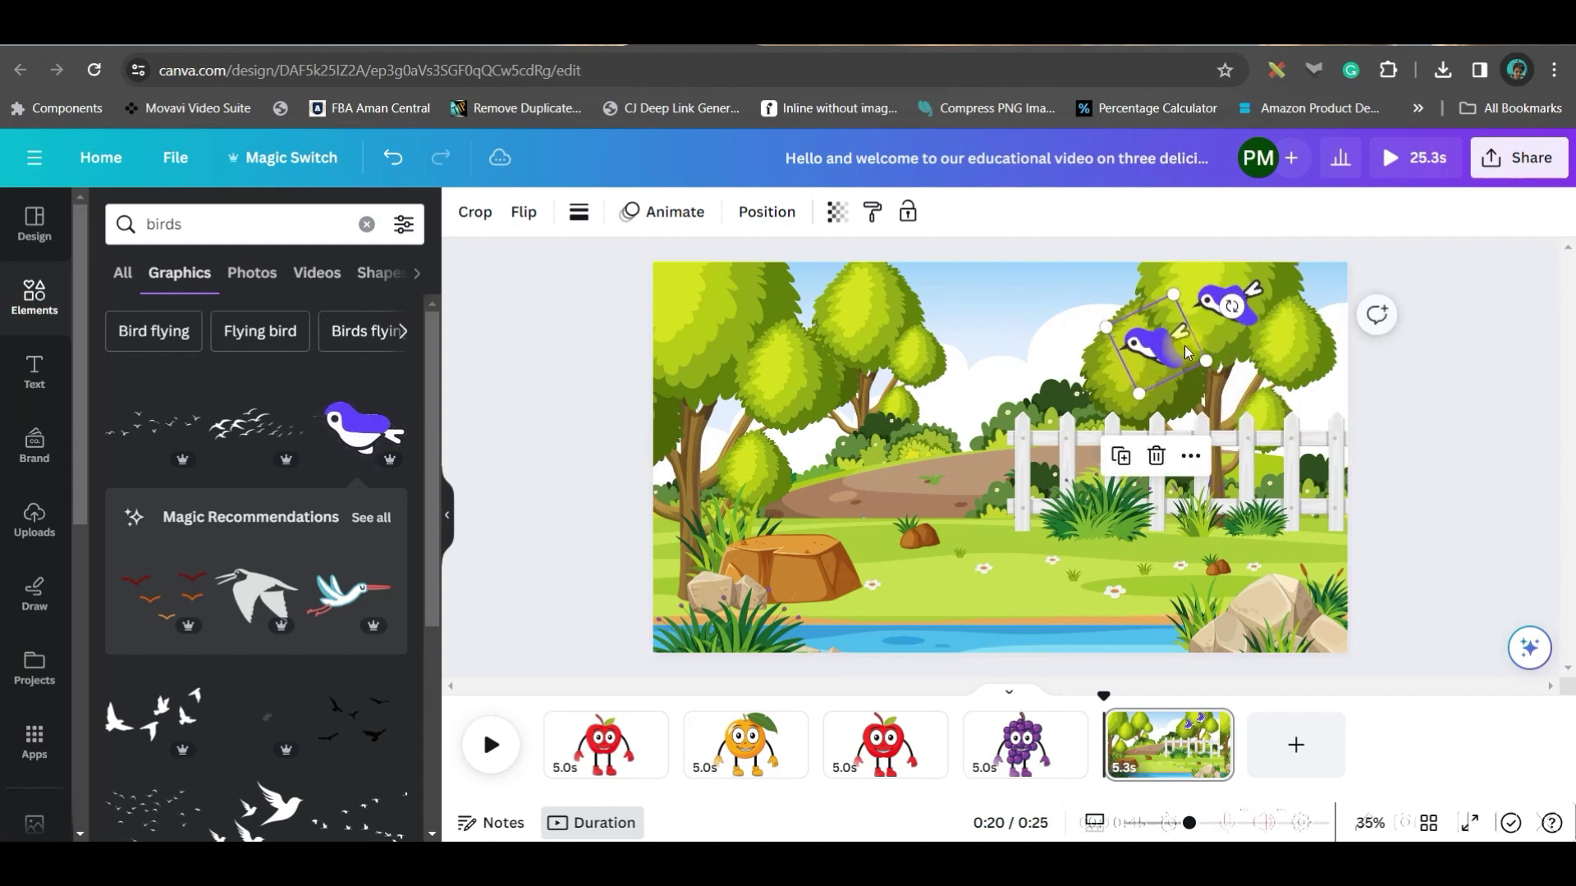
key("ctrl+d")
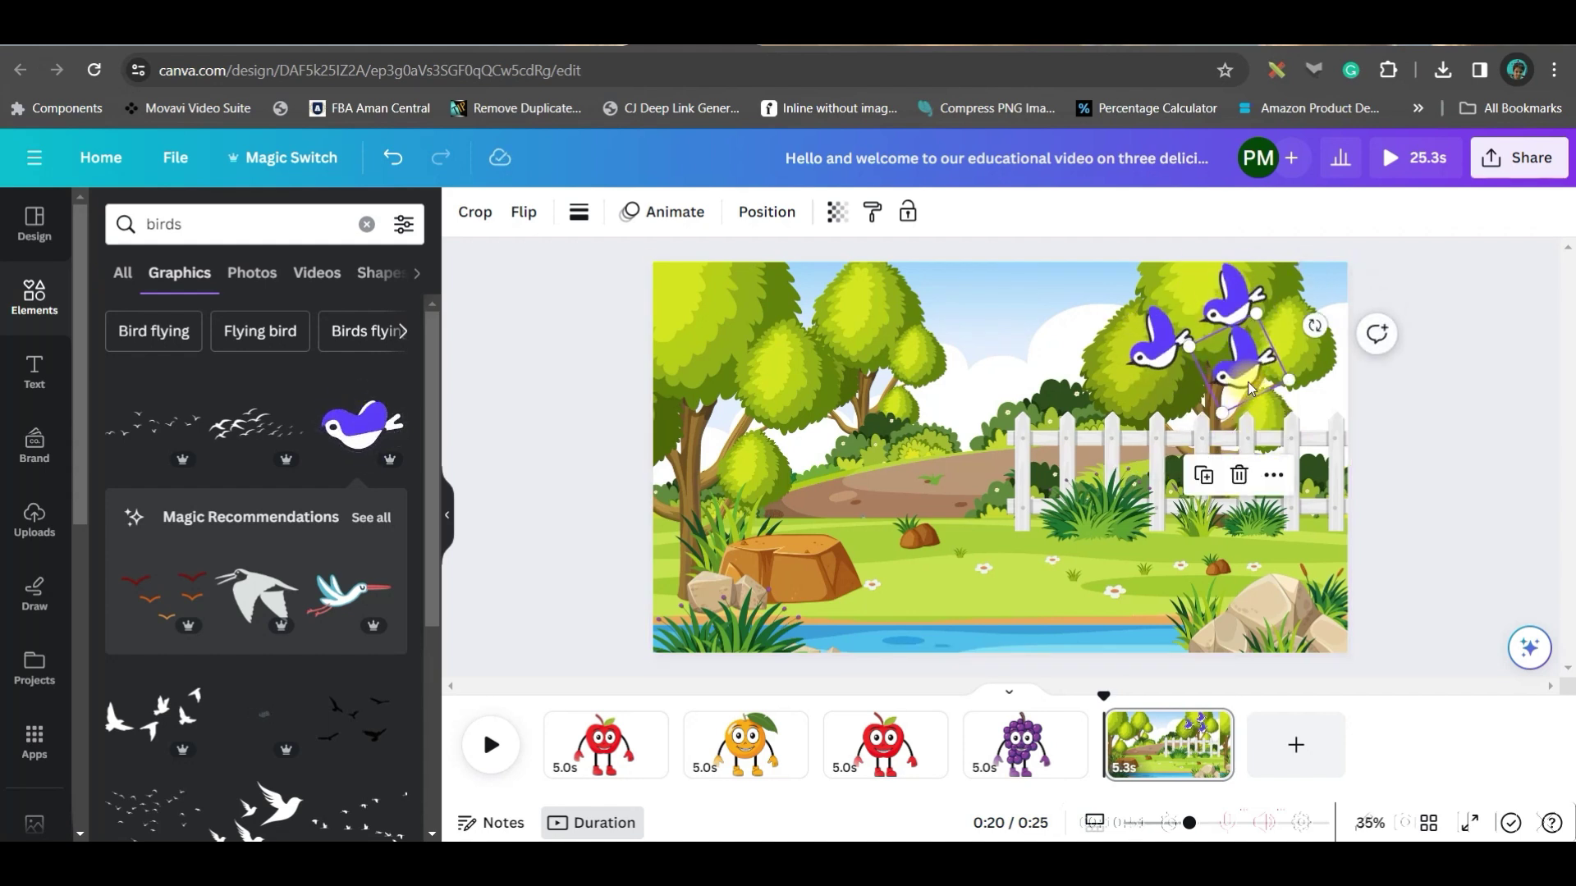
left_click_drag(1248, 381, 1250, 346)
key("ctrl+a")
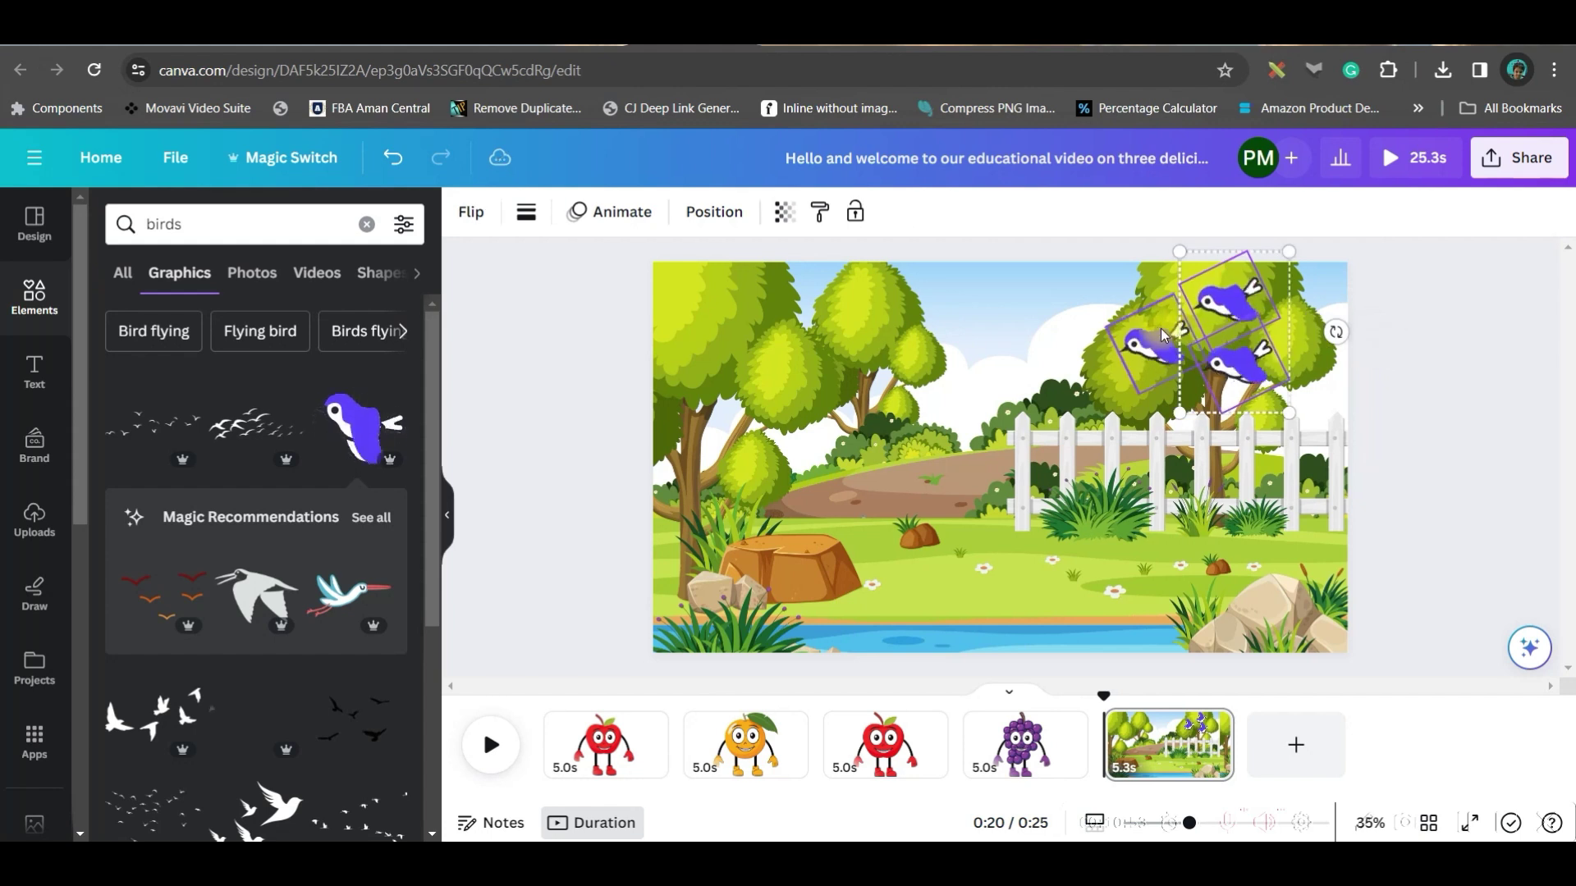
left_click(1163, 466)
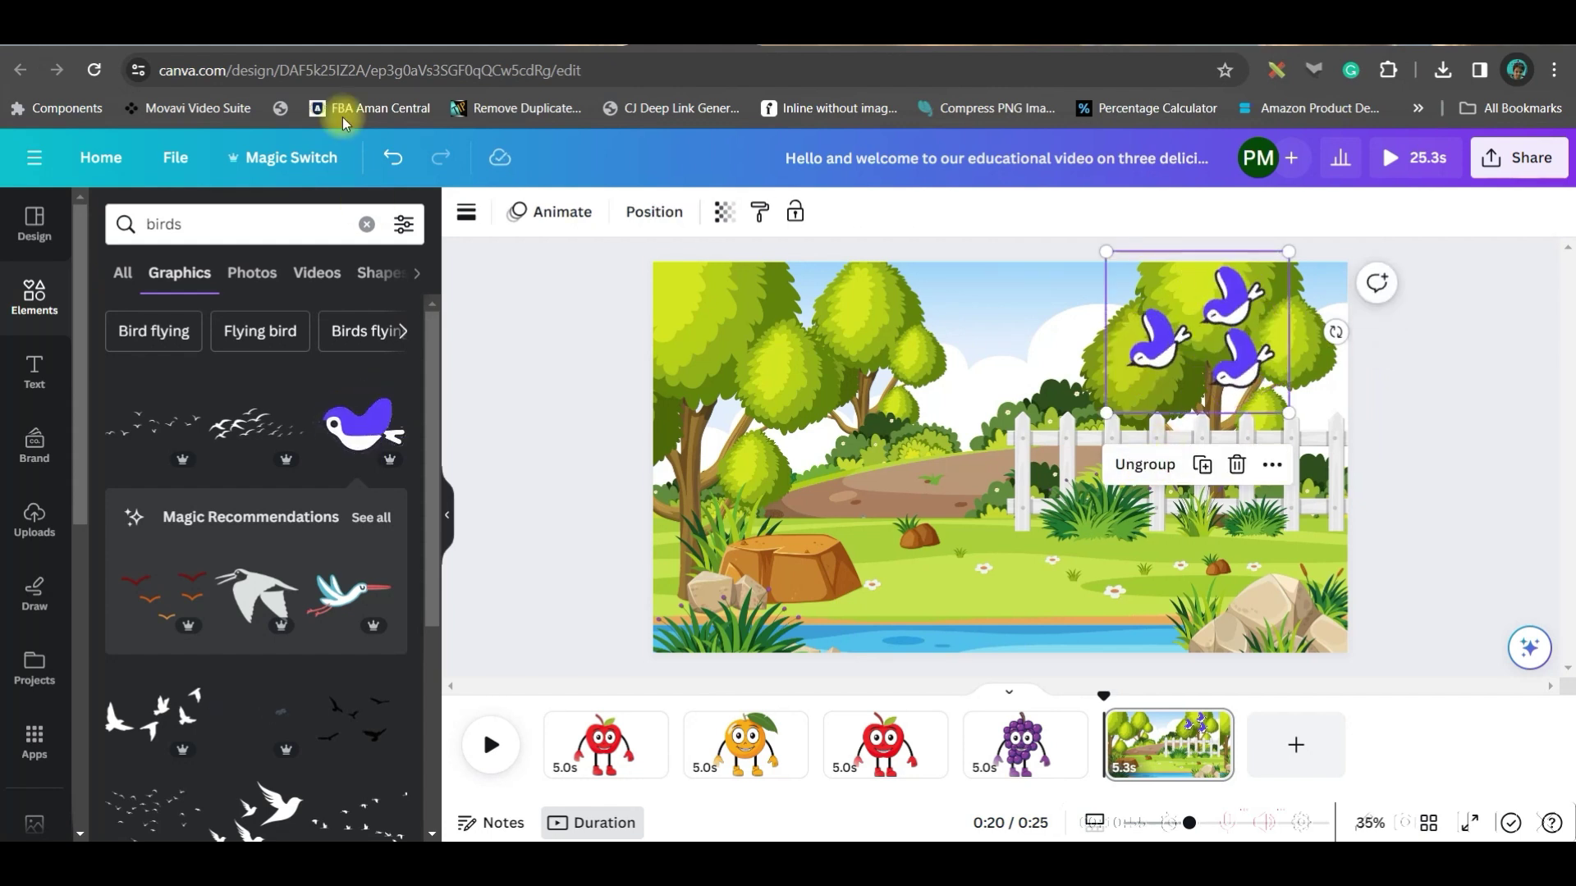
- Record a custom up-and-left flight path for the birds, set to Smooth and slightly faster
left_click(556, 212)
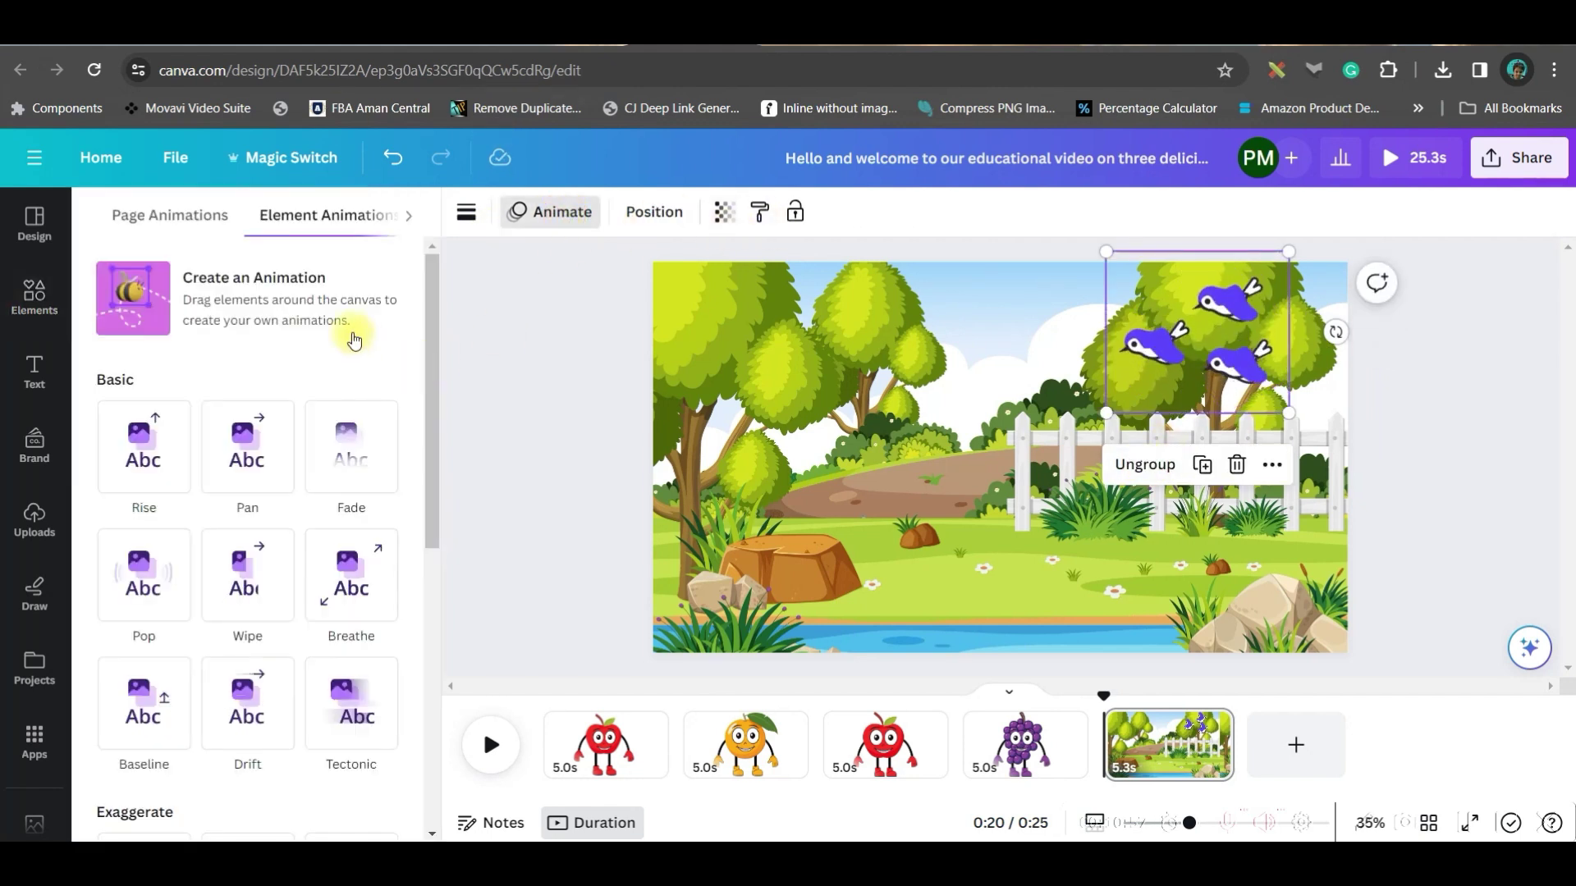
left_click(304, 298)
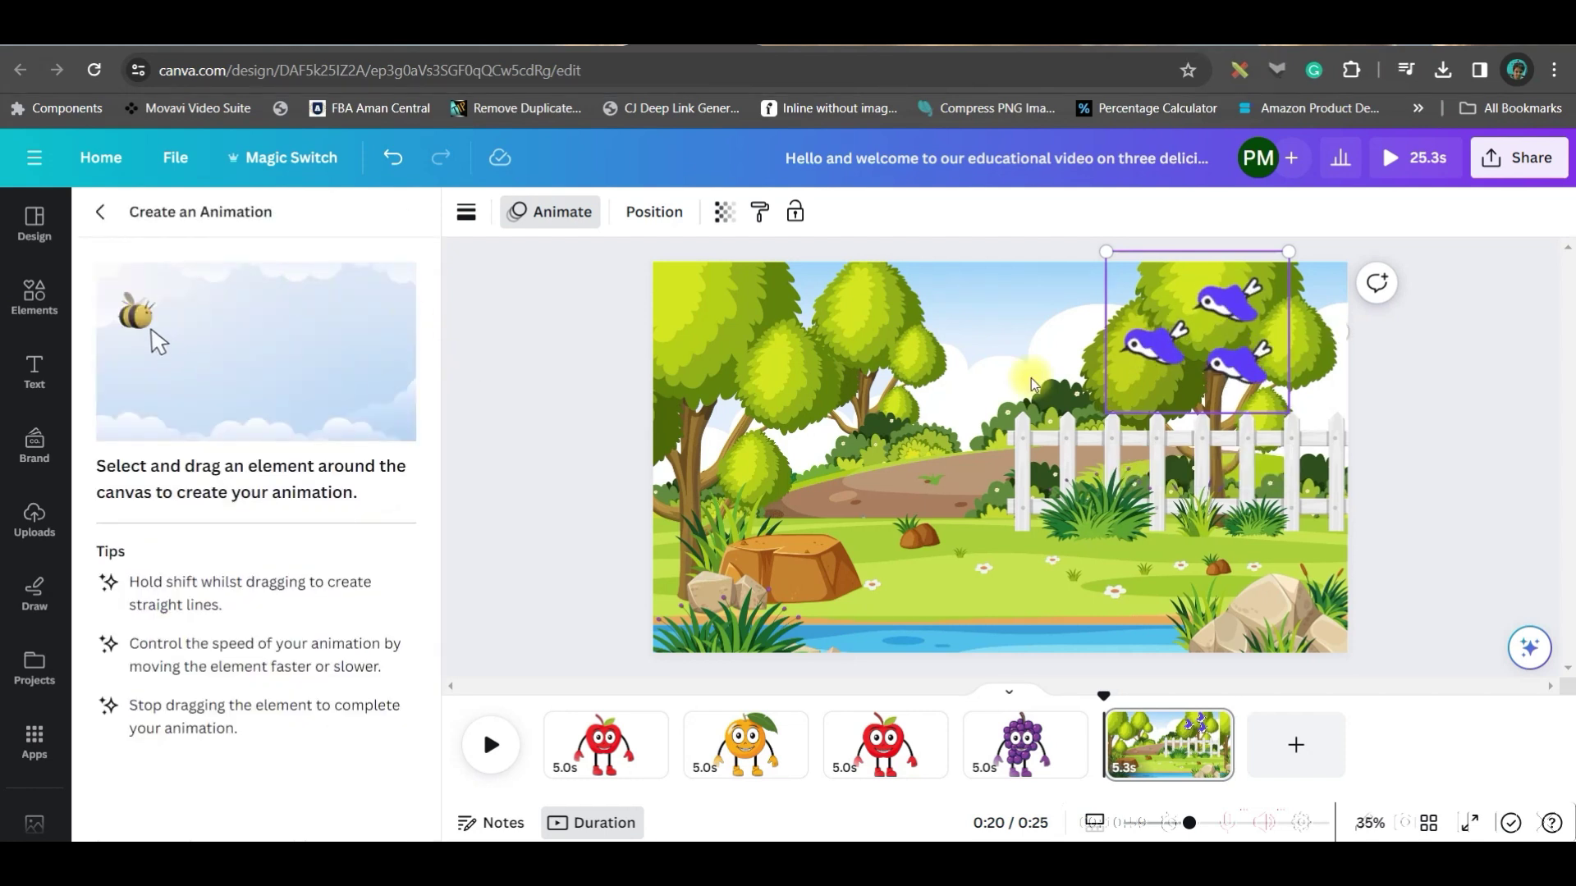
mouse_move(1209, 321)
left_mouse_down()
mouse_move(1134, 350)
mouse_move(1108, 329)
mouse_move(1066, 351)
mouse_move(964, 326)
left_mouse_up()
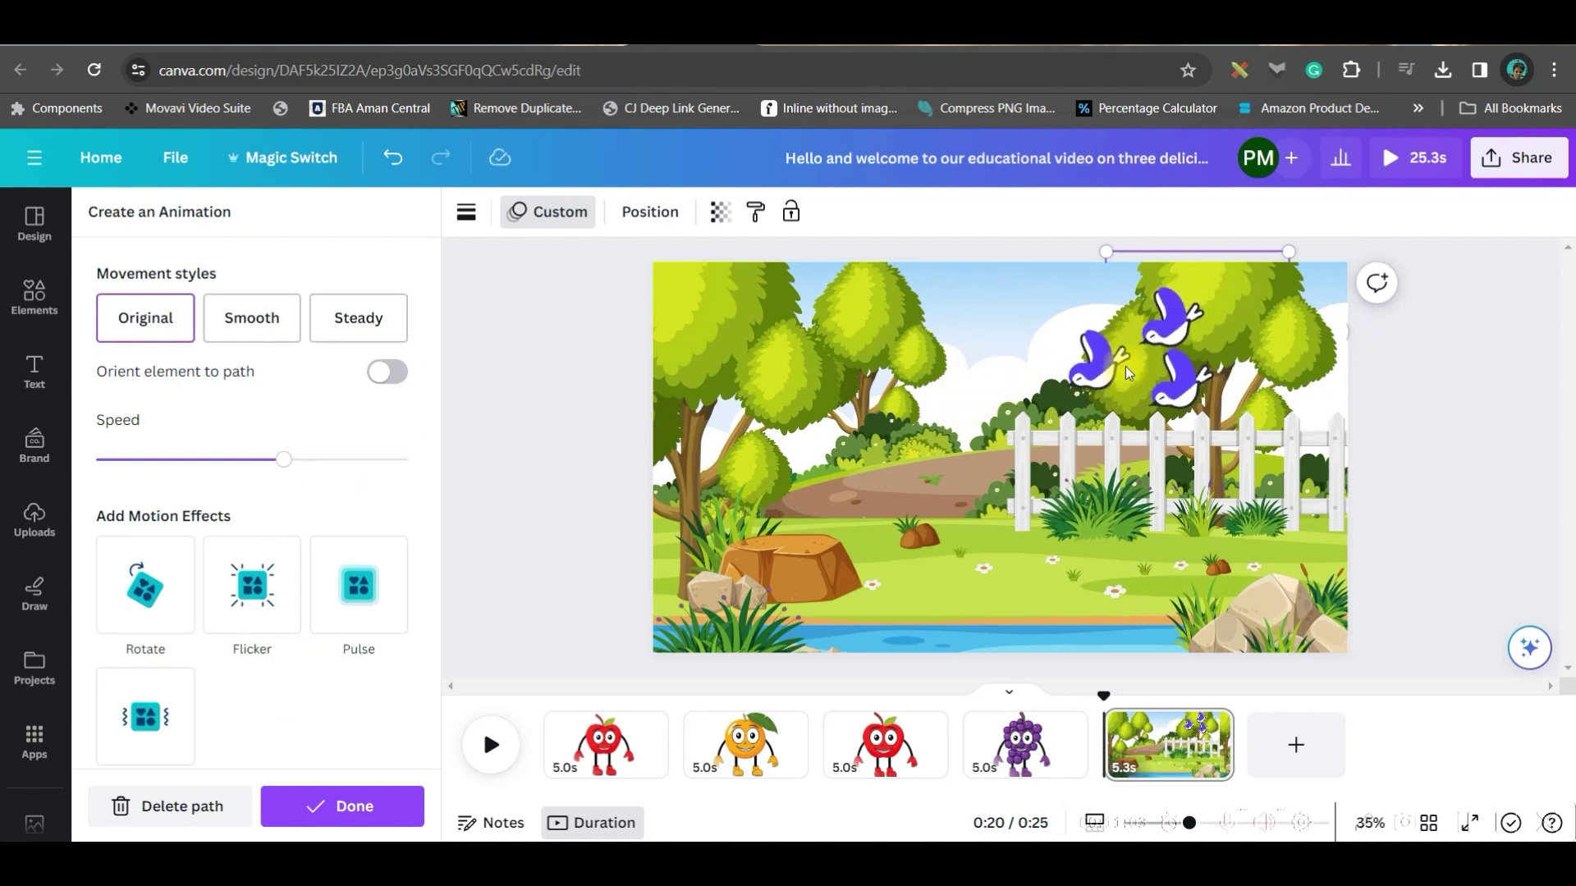
left_click(187, 803)
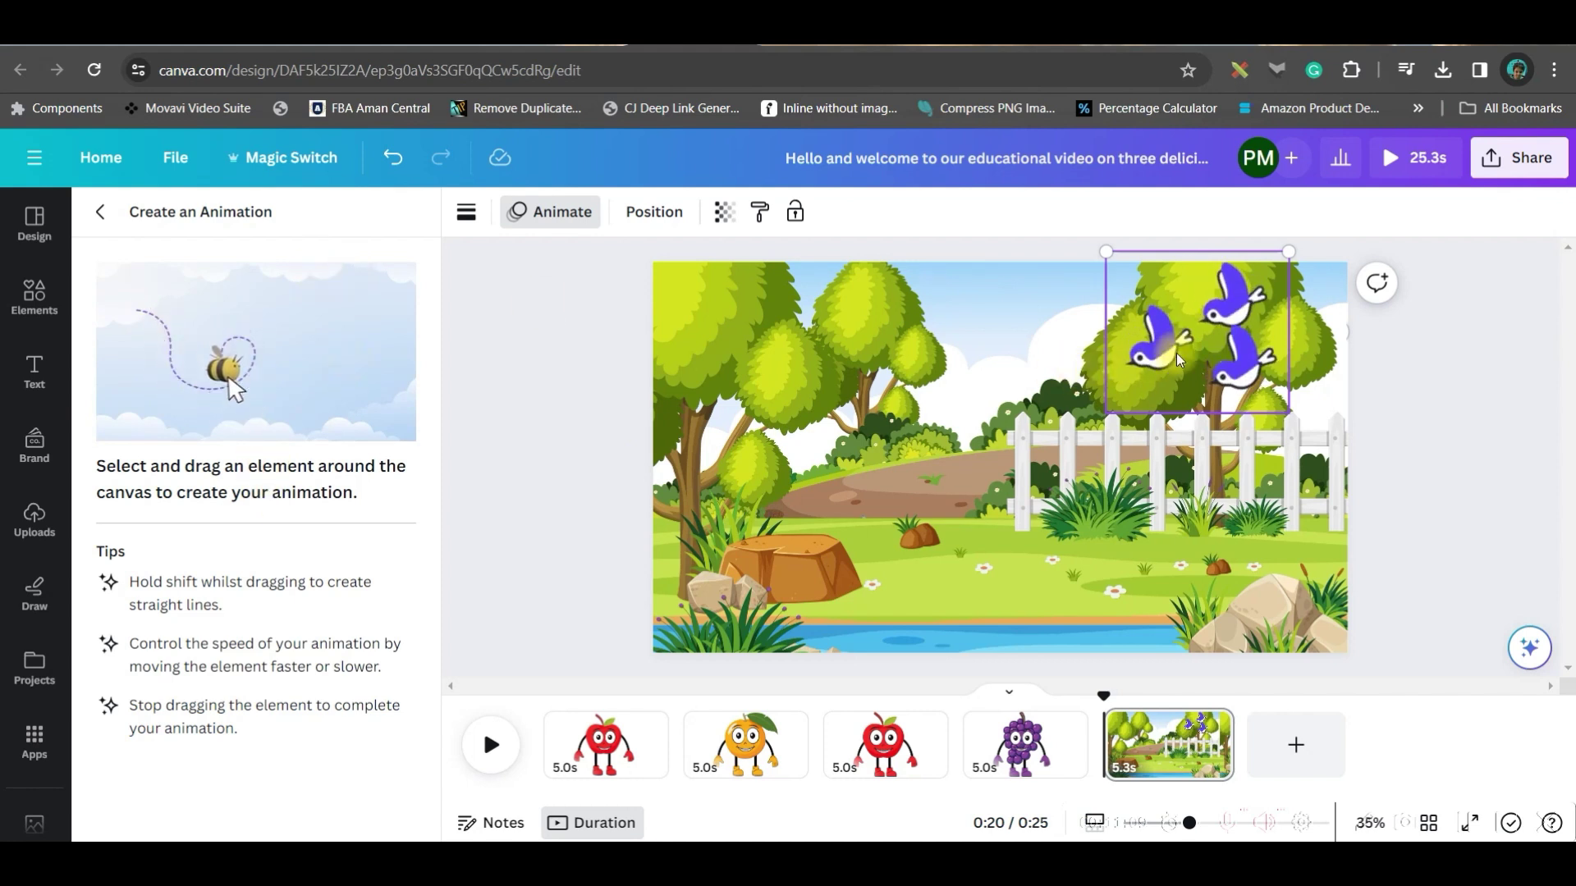
mouse_move(1189, 347)
left_mouse_down()
mouse_move(842, 365)
mouse_move(718, 322)
mouse_move(637, 341)
mouse_move(538, 337)
mouse_move(380, 764)
left_mouse_up()
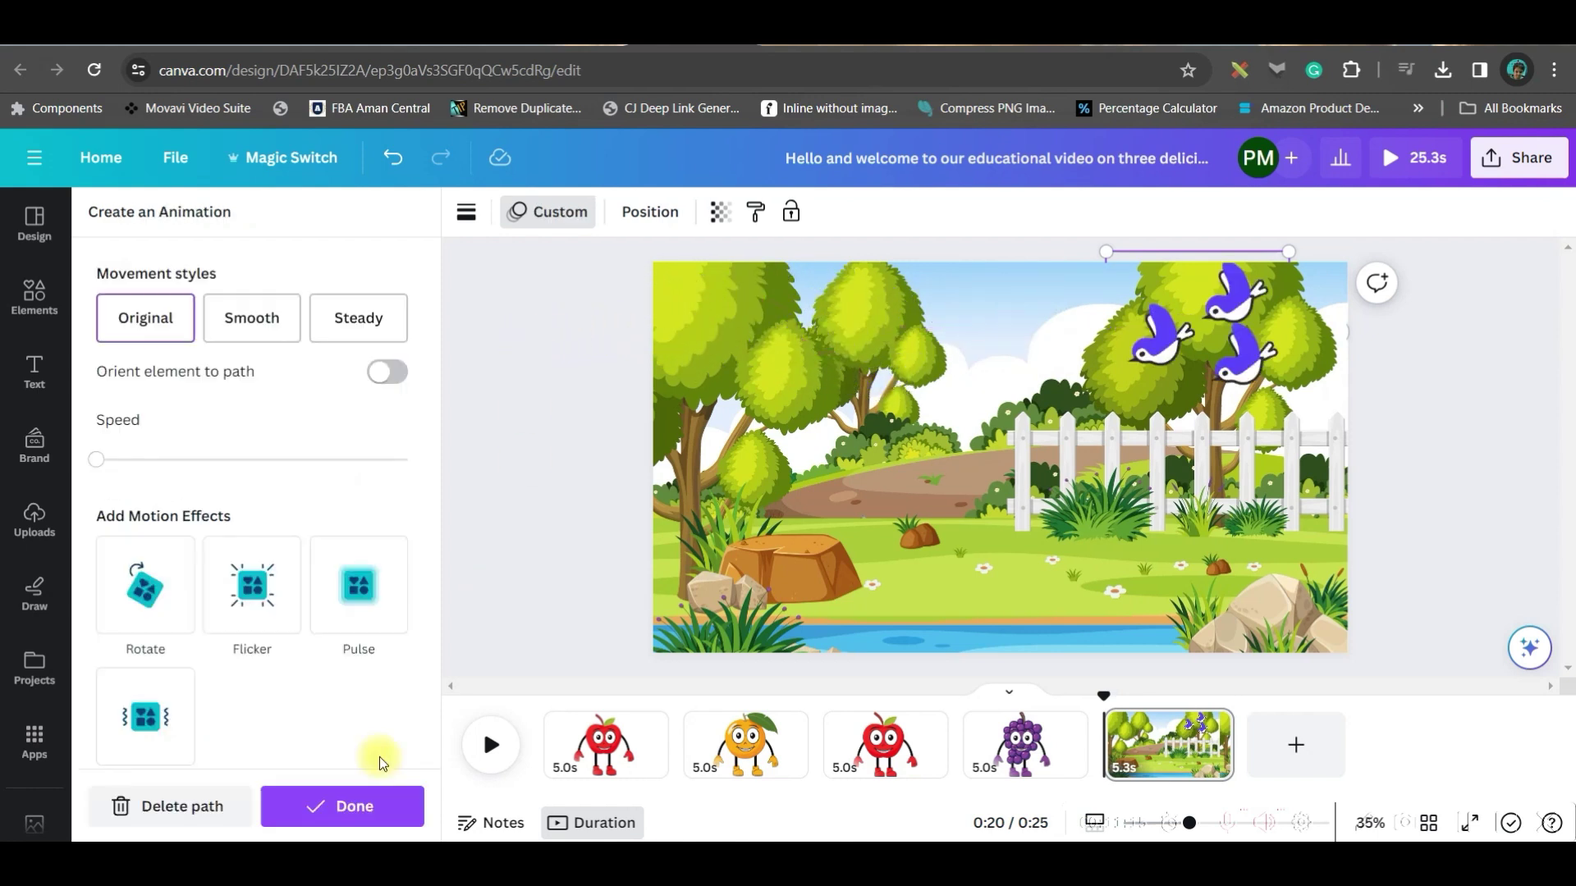
left_click(257, 314)
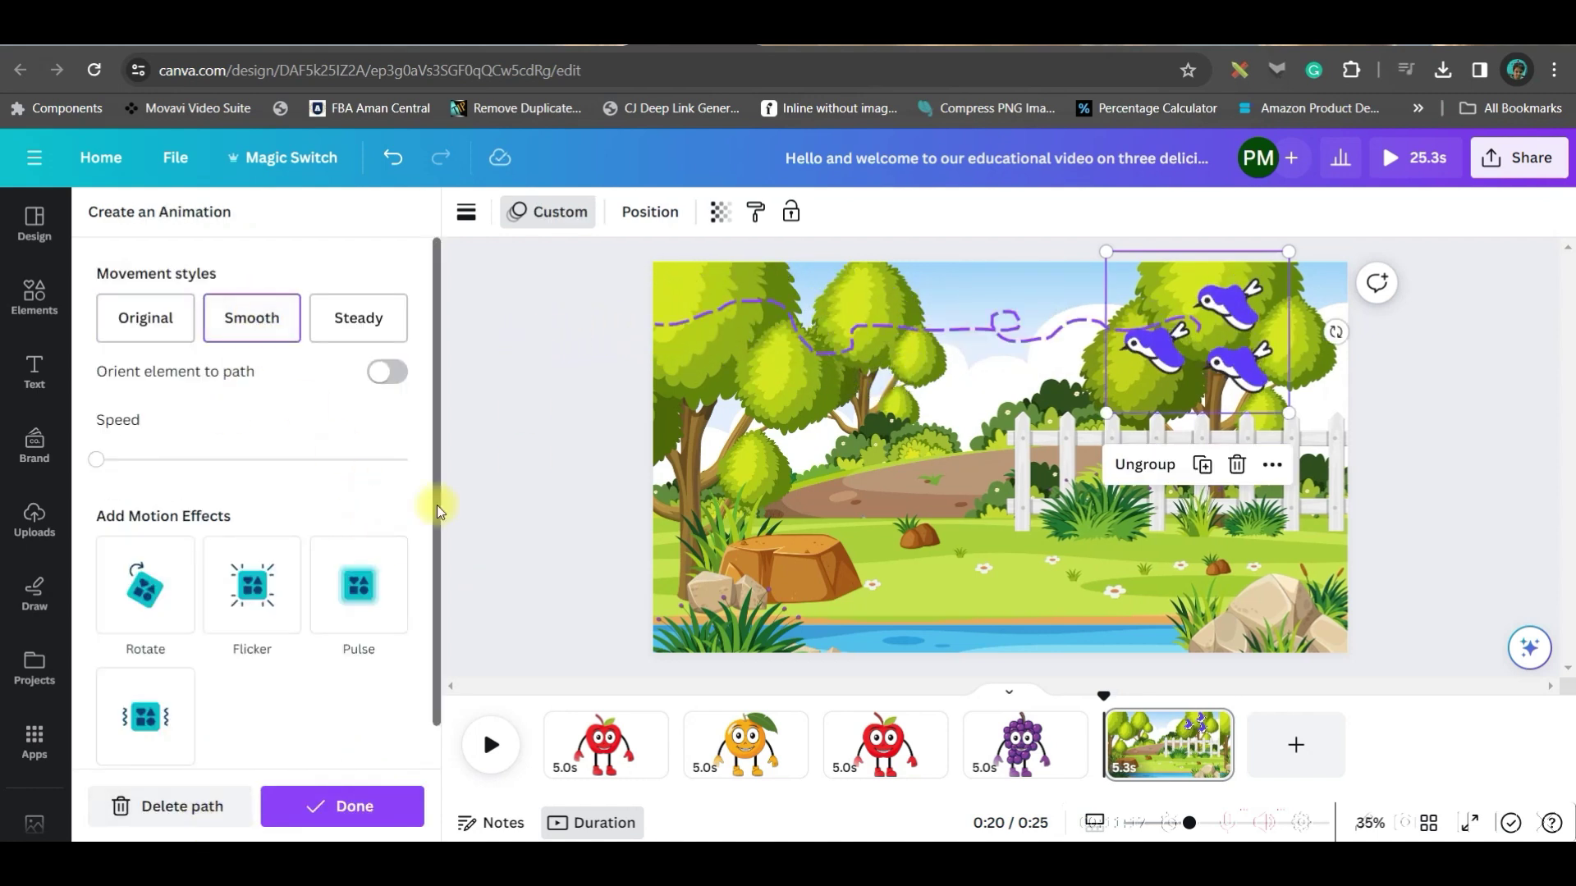
mouse_move(96, 459)
left_mouse_down()
mouse_move(134, 462)
mouse_move(121, 461)
left_mouse_up()
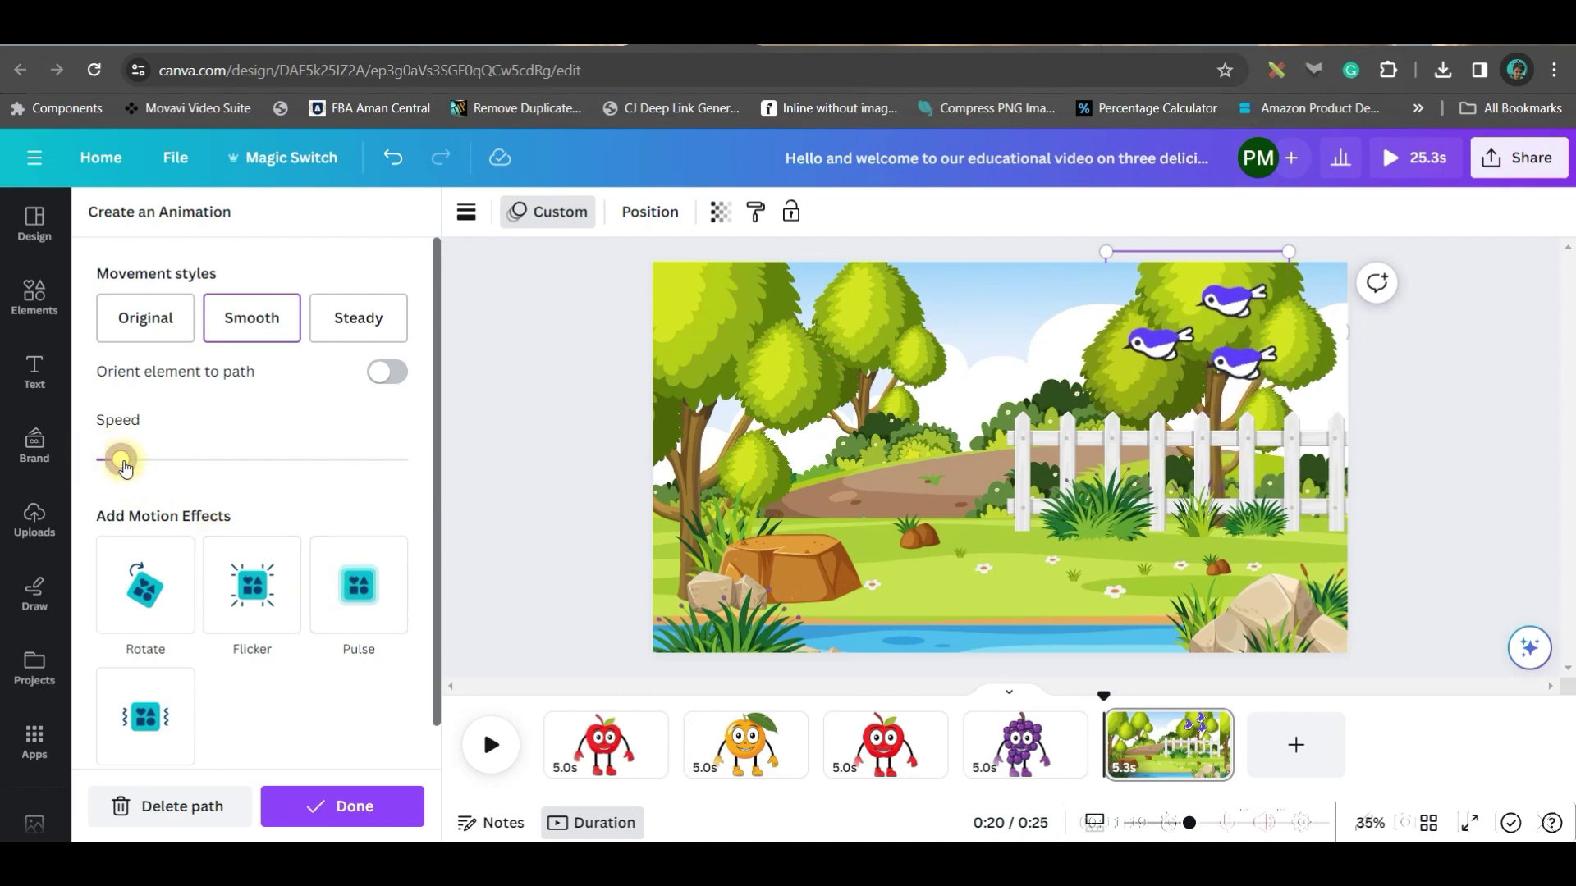
left_click(375, 810)
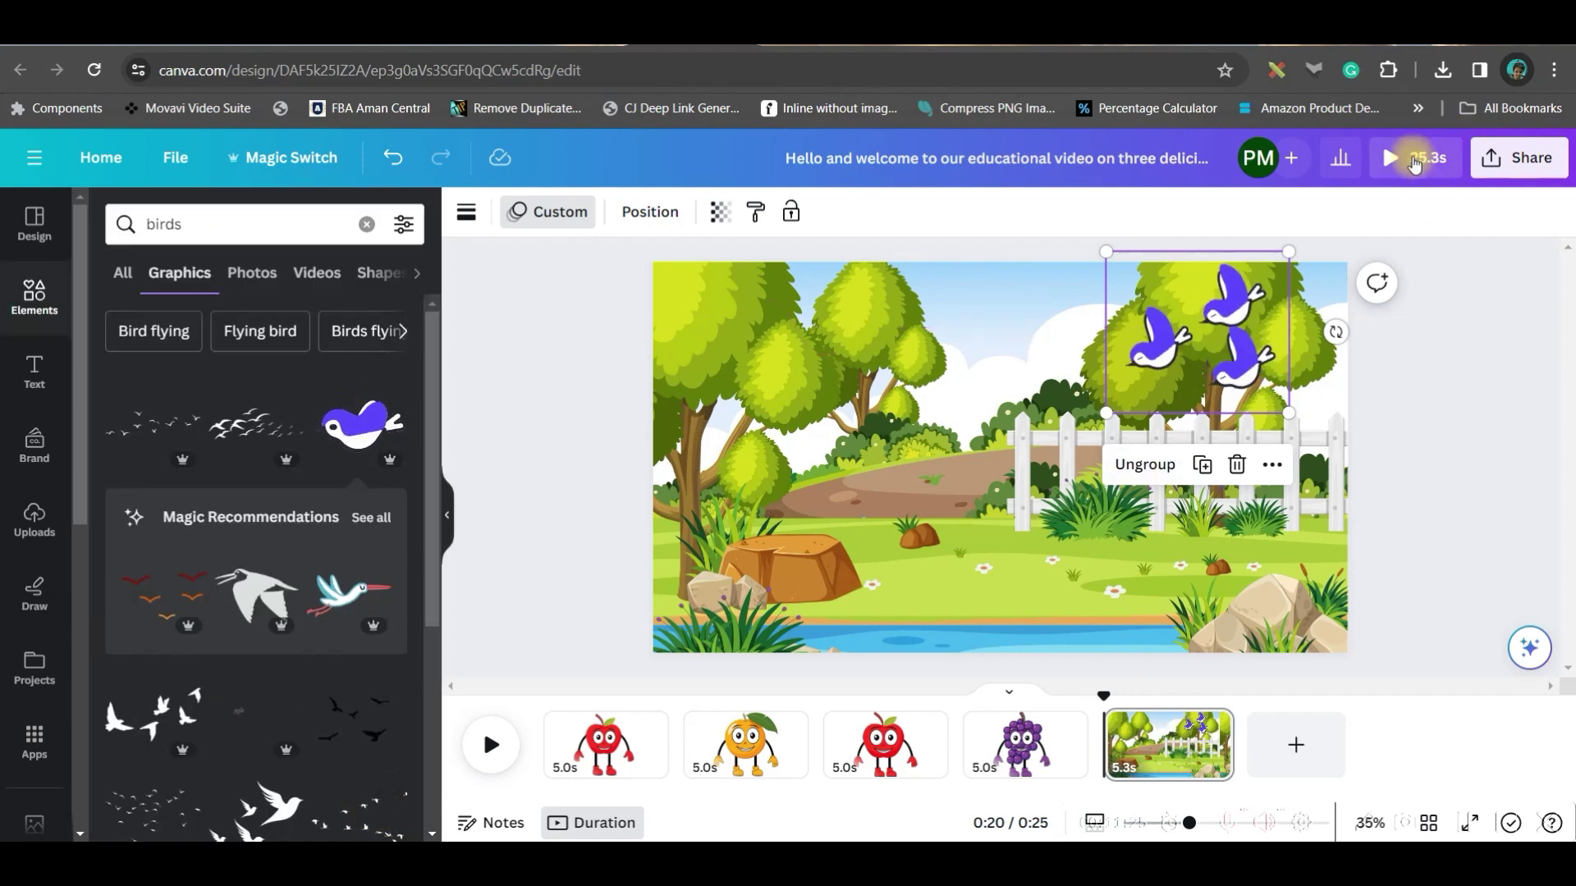
- Preview the video from the beginning, then return to the garden scene's element search
left_click(1414, 161)
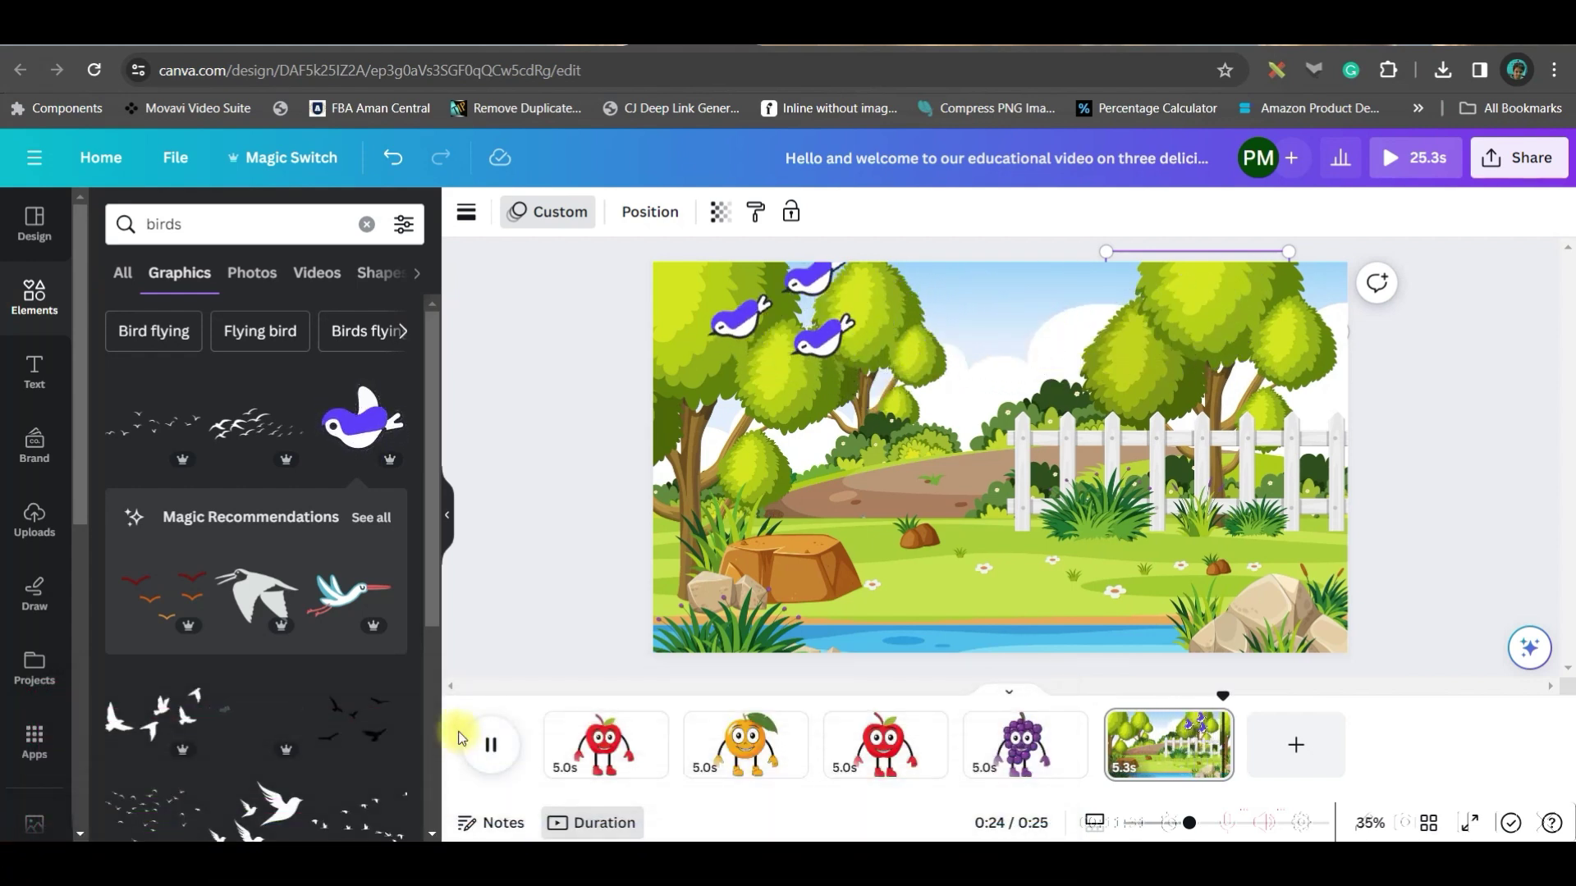
left_click(491, 744)
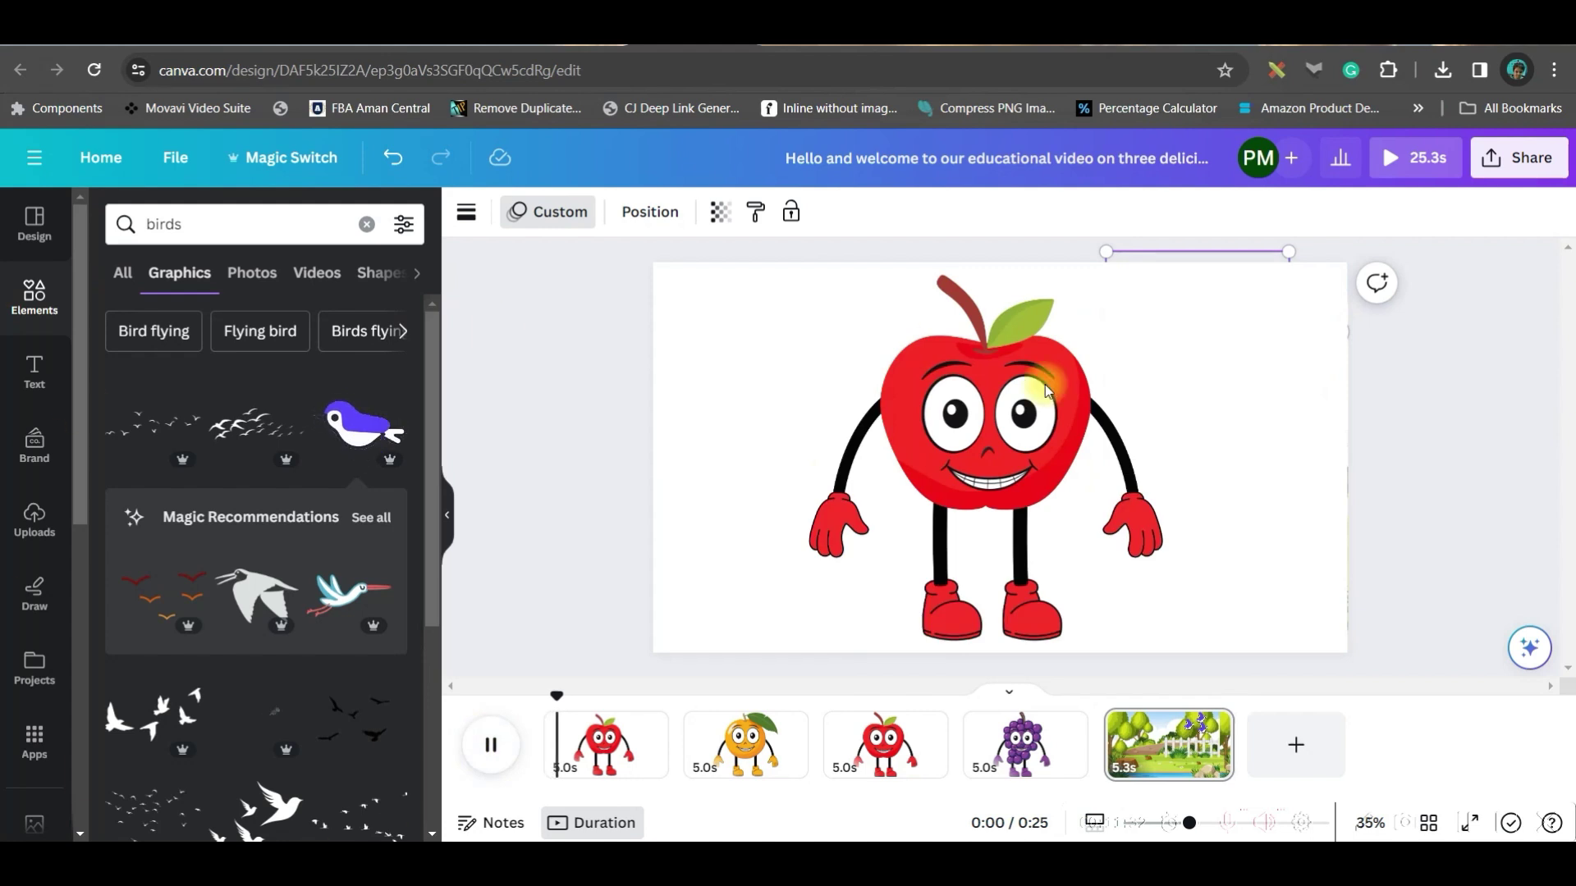
left_click(1186, 706)
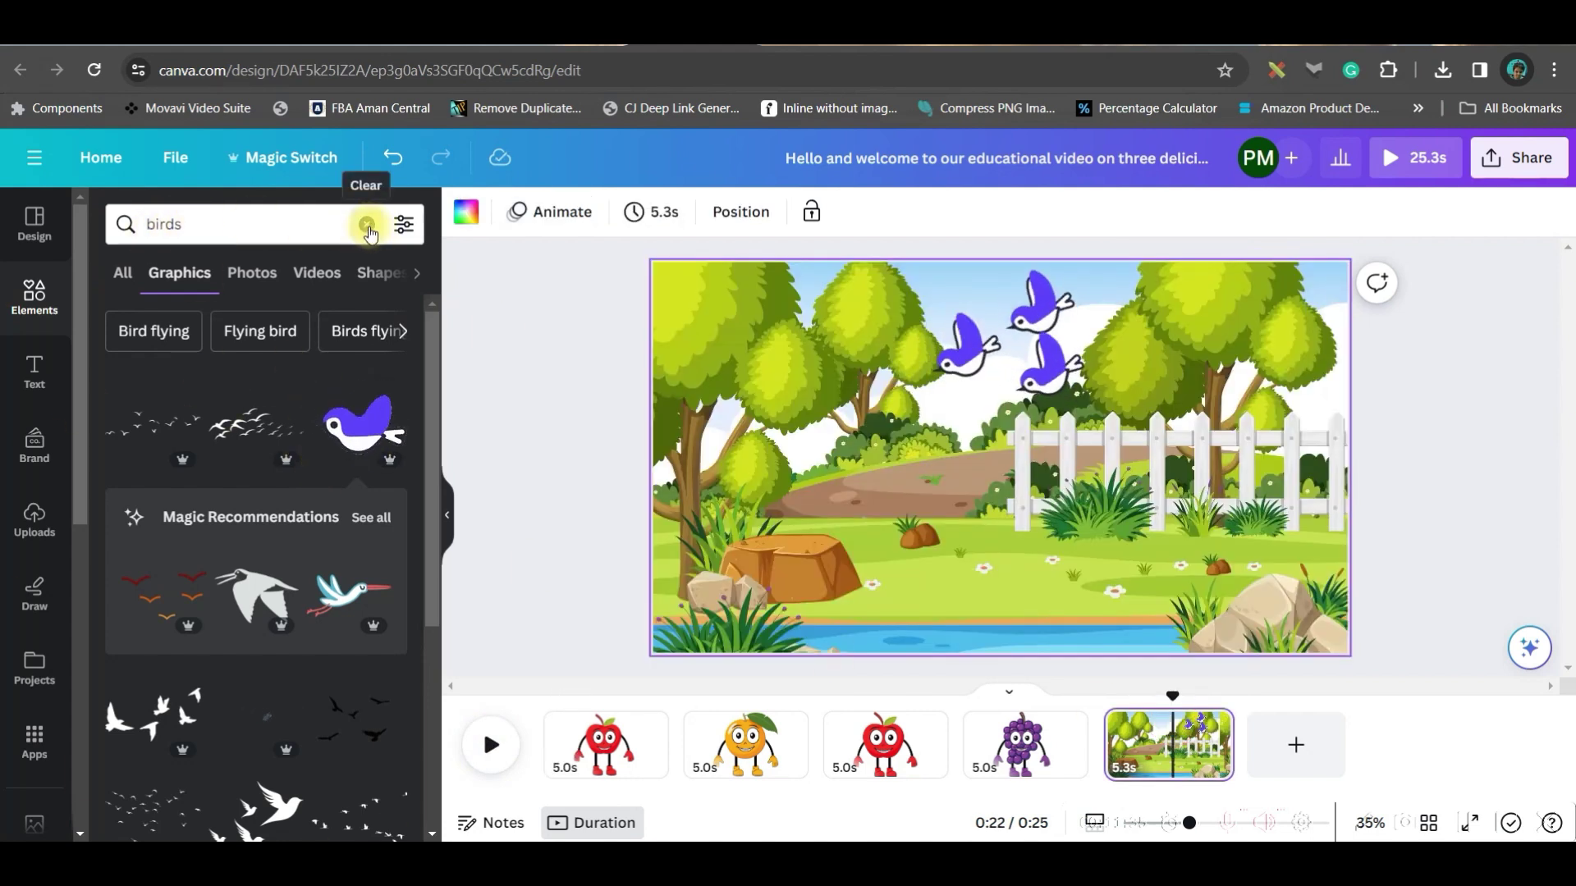
left_click(282, 225)
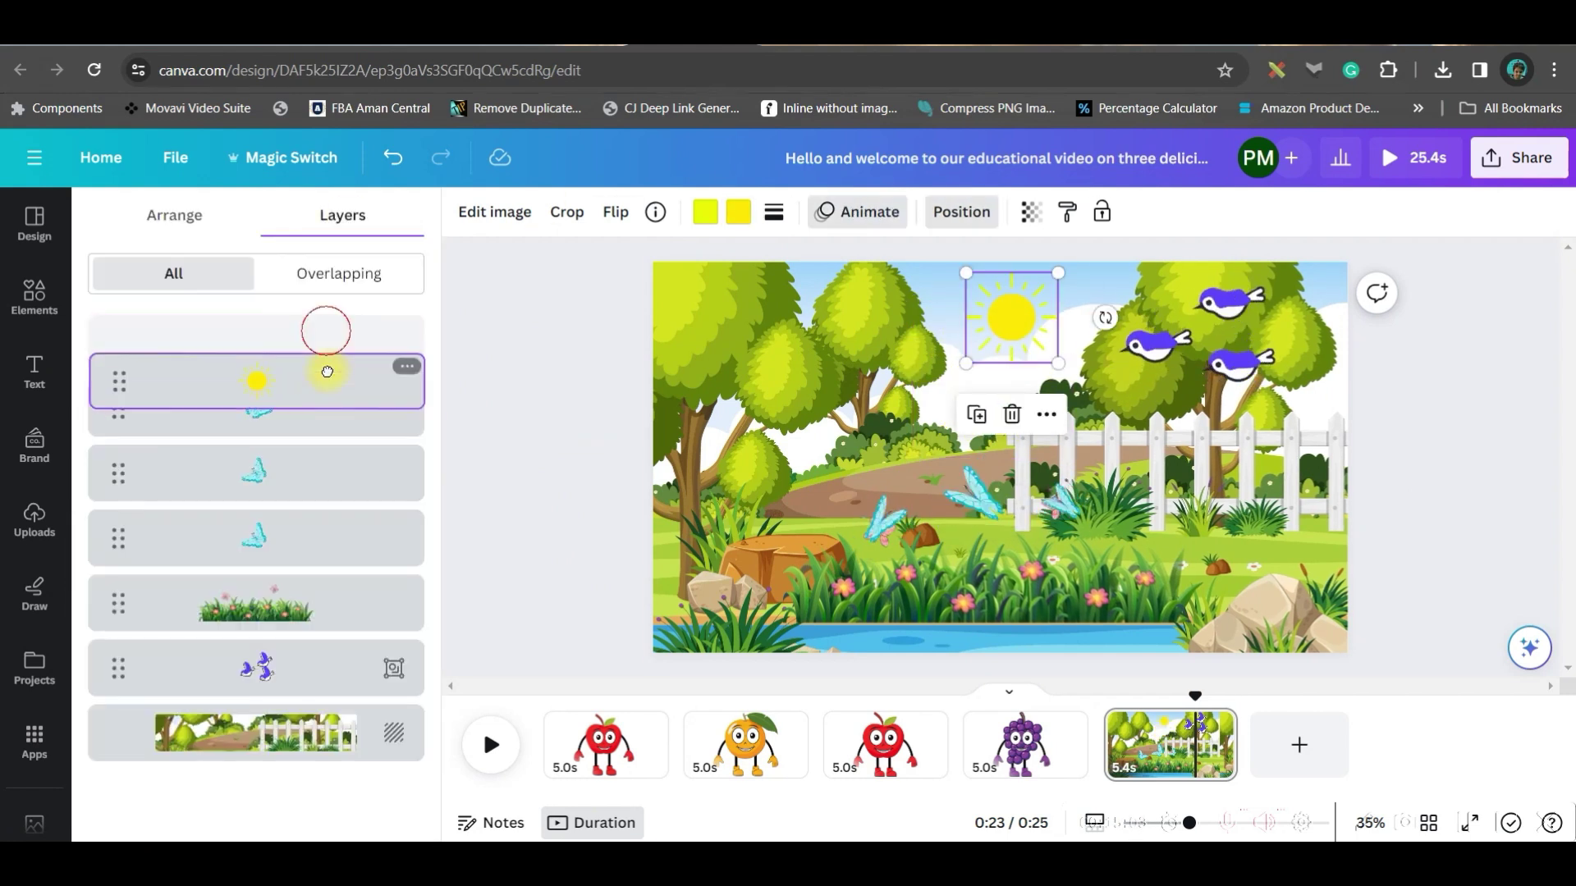
- Play the garden scene, then download only page 5 as an MP4 video
left_click(490, 747)
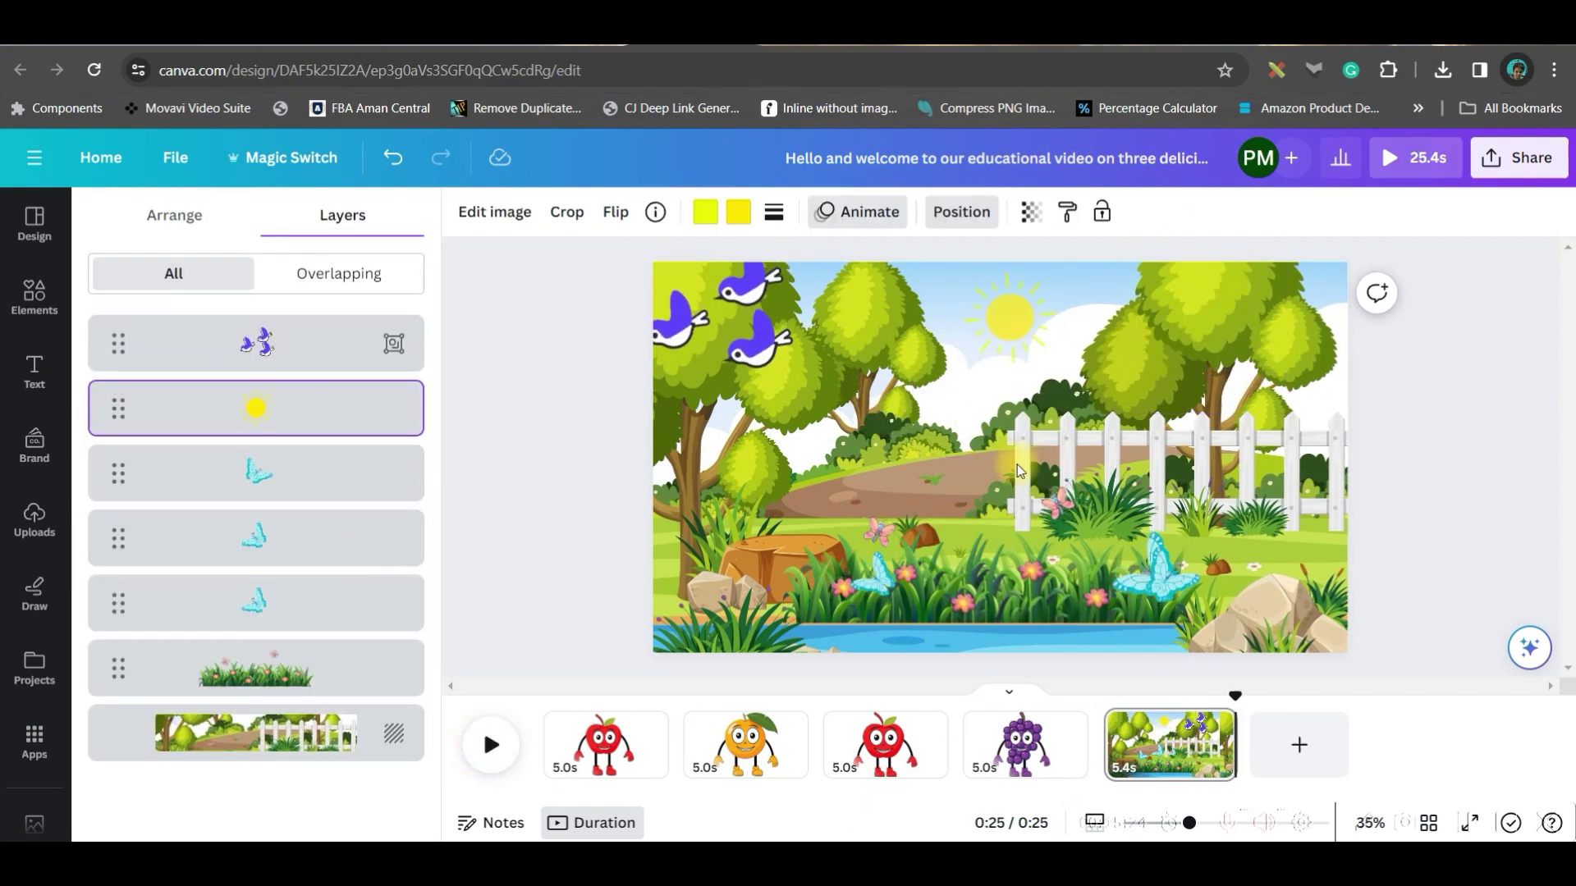
left_click(1498, 159)
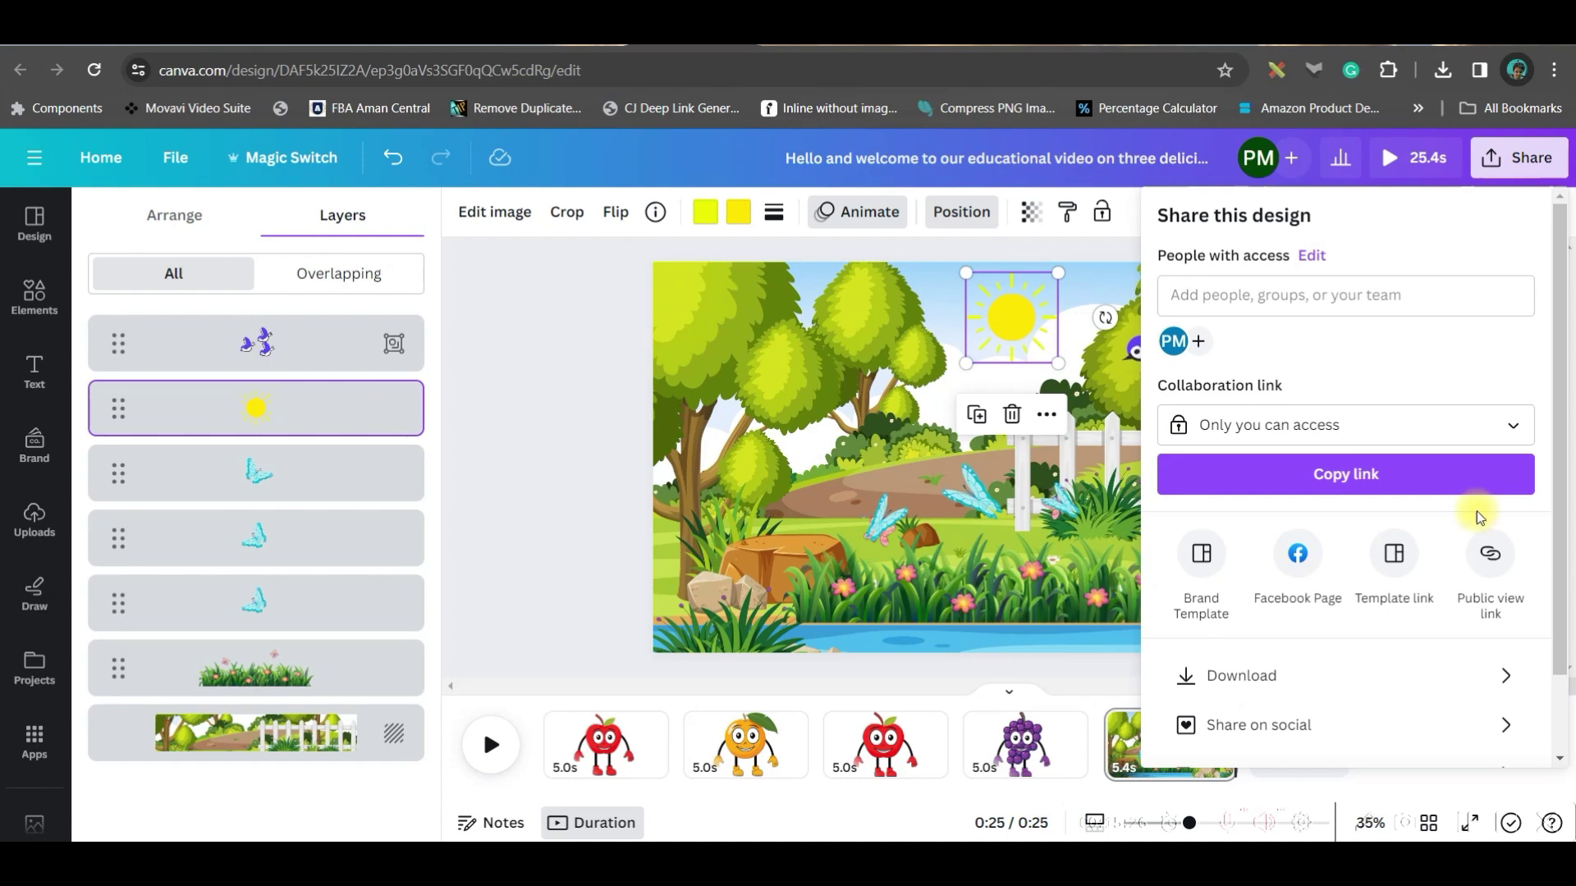
left_click(1264, 677)
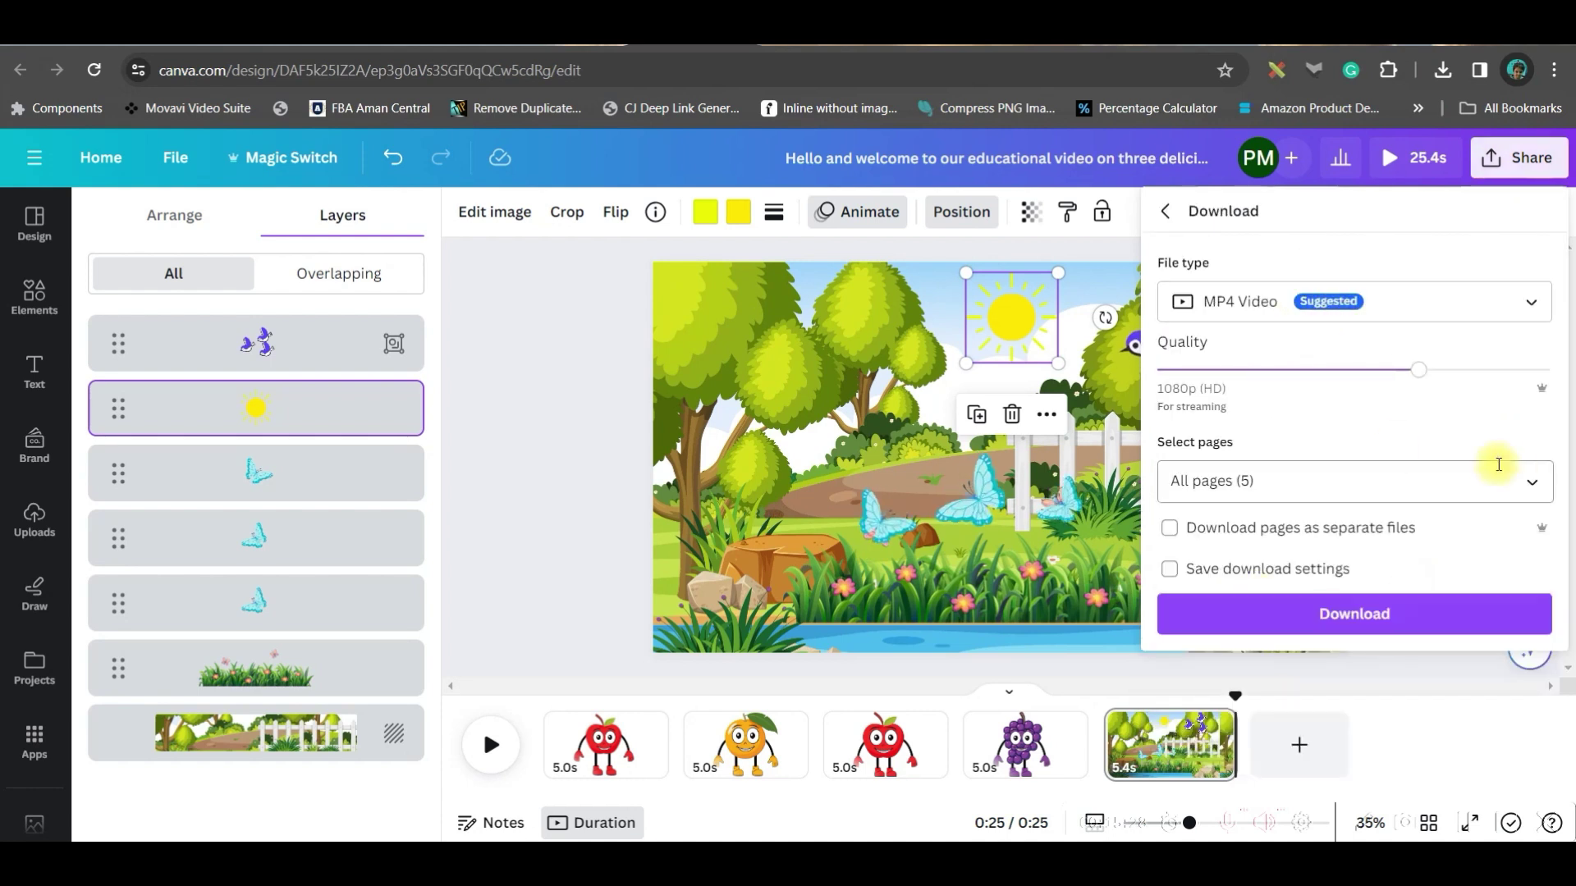
left_click(1532, 485)
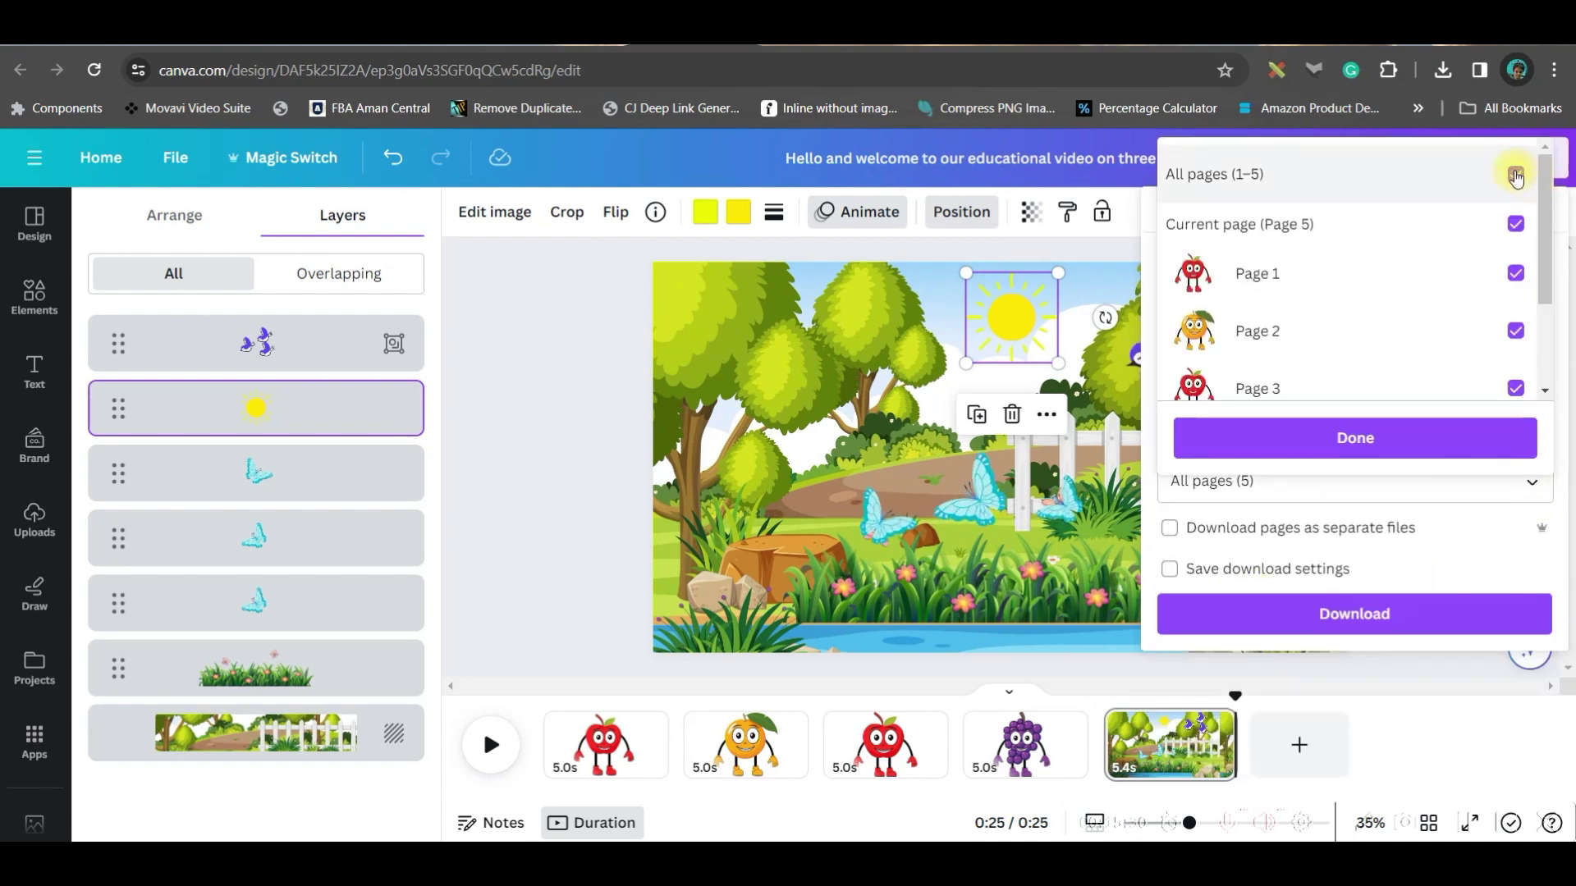
left_click(1516, 174)
scroll(1523, 361, "down", 2)
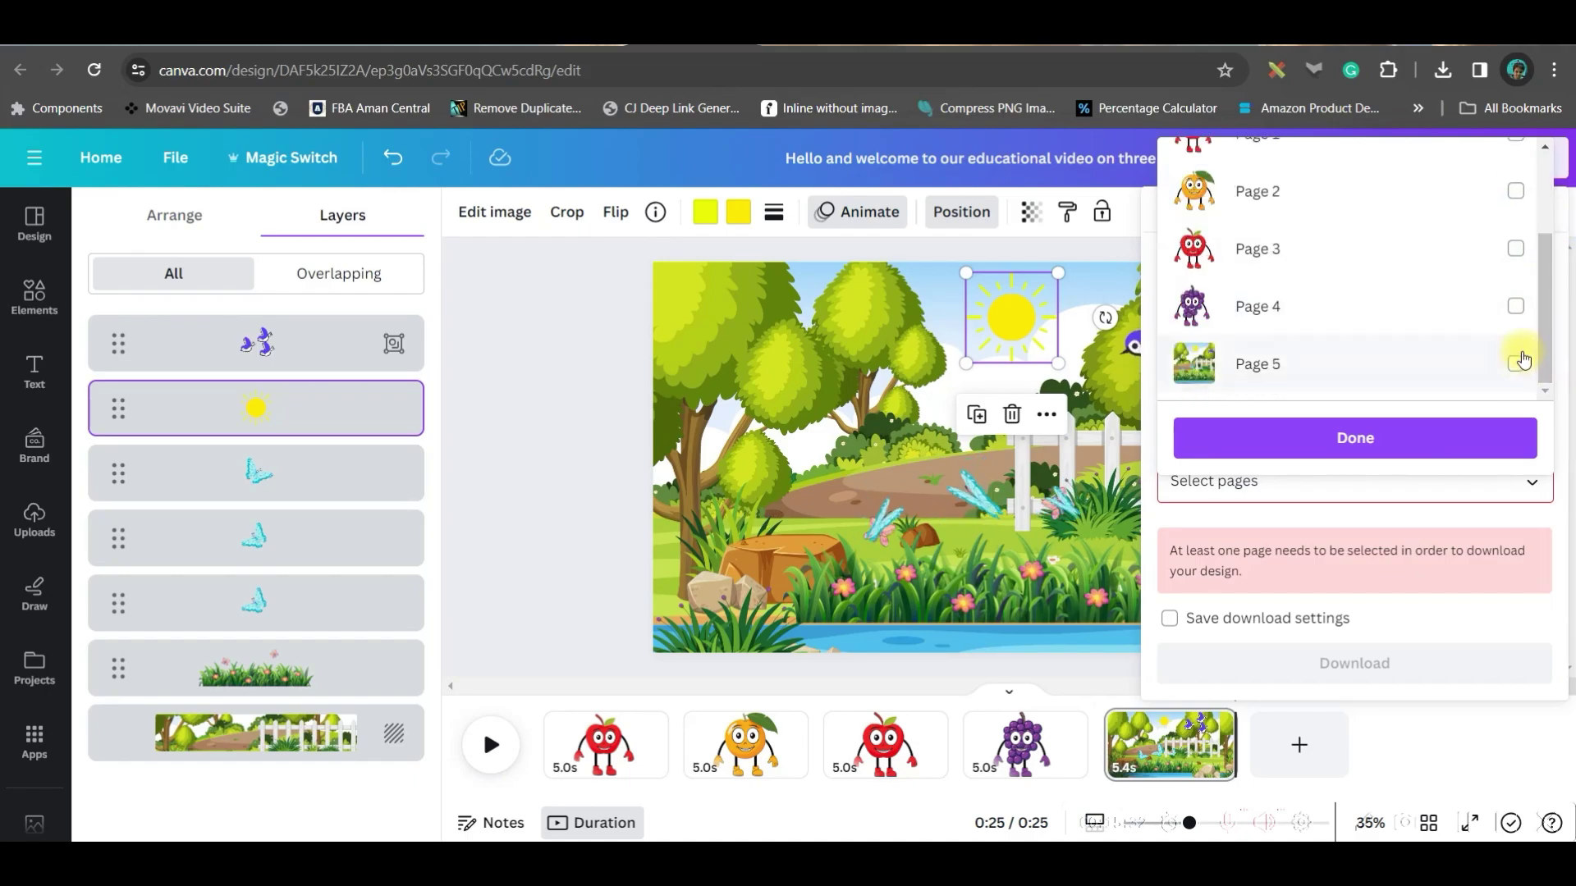
left_click(1515, 362)
left_click(1471, 437)
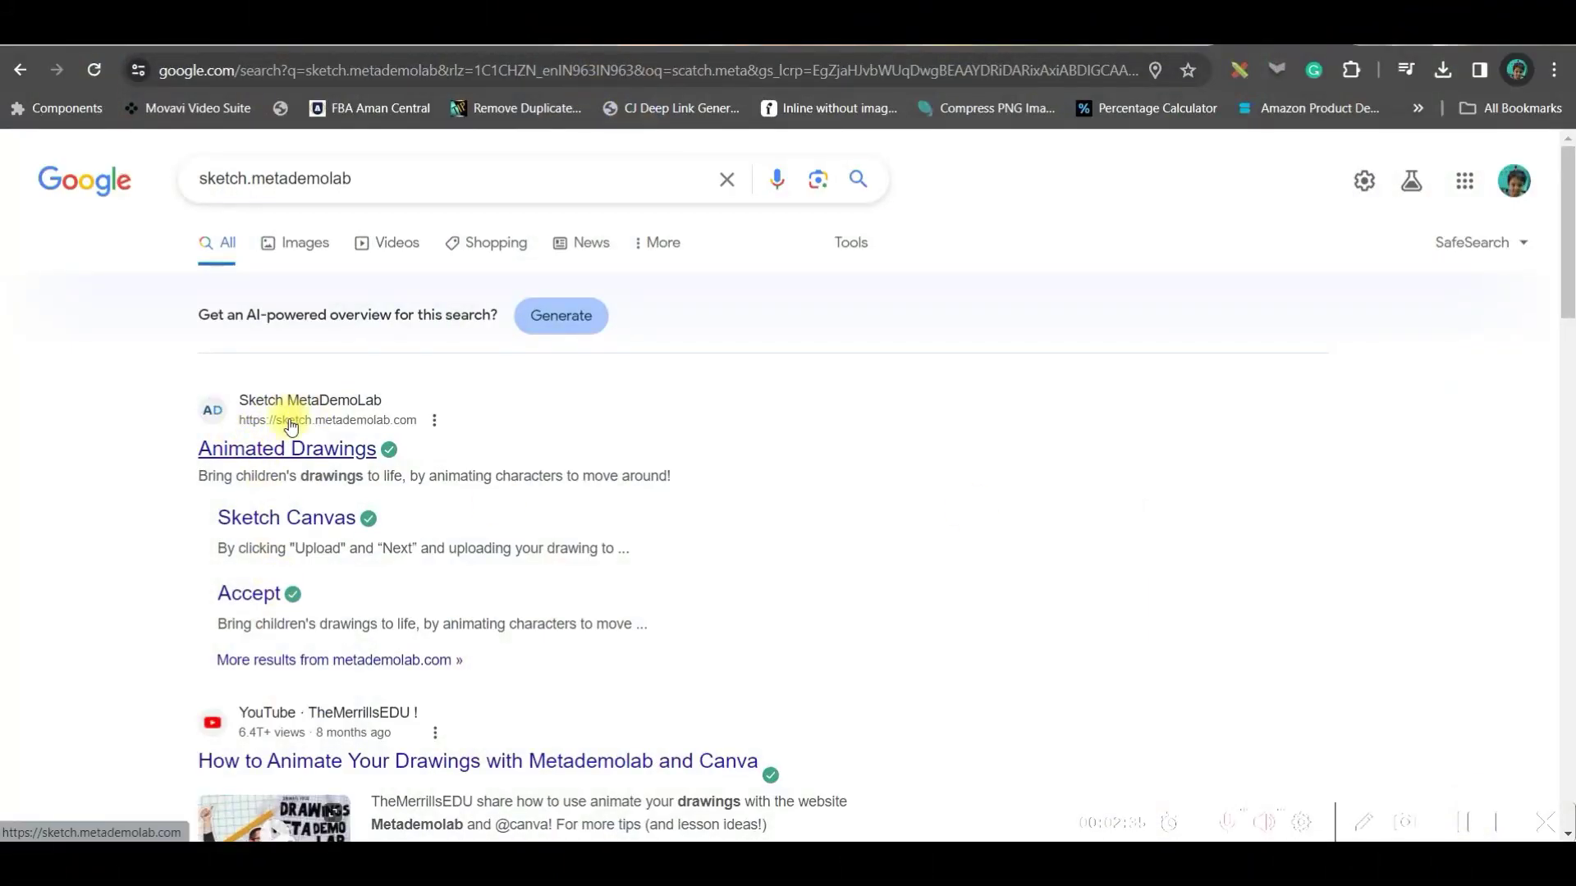
- Open the Animated Drawings site by Meta AI Research at sketch.metademolab.com from the search results
left_click(323, 453)
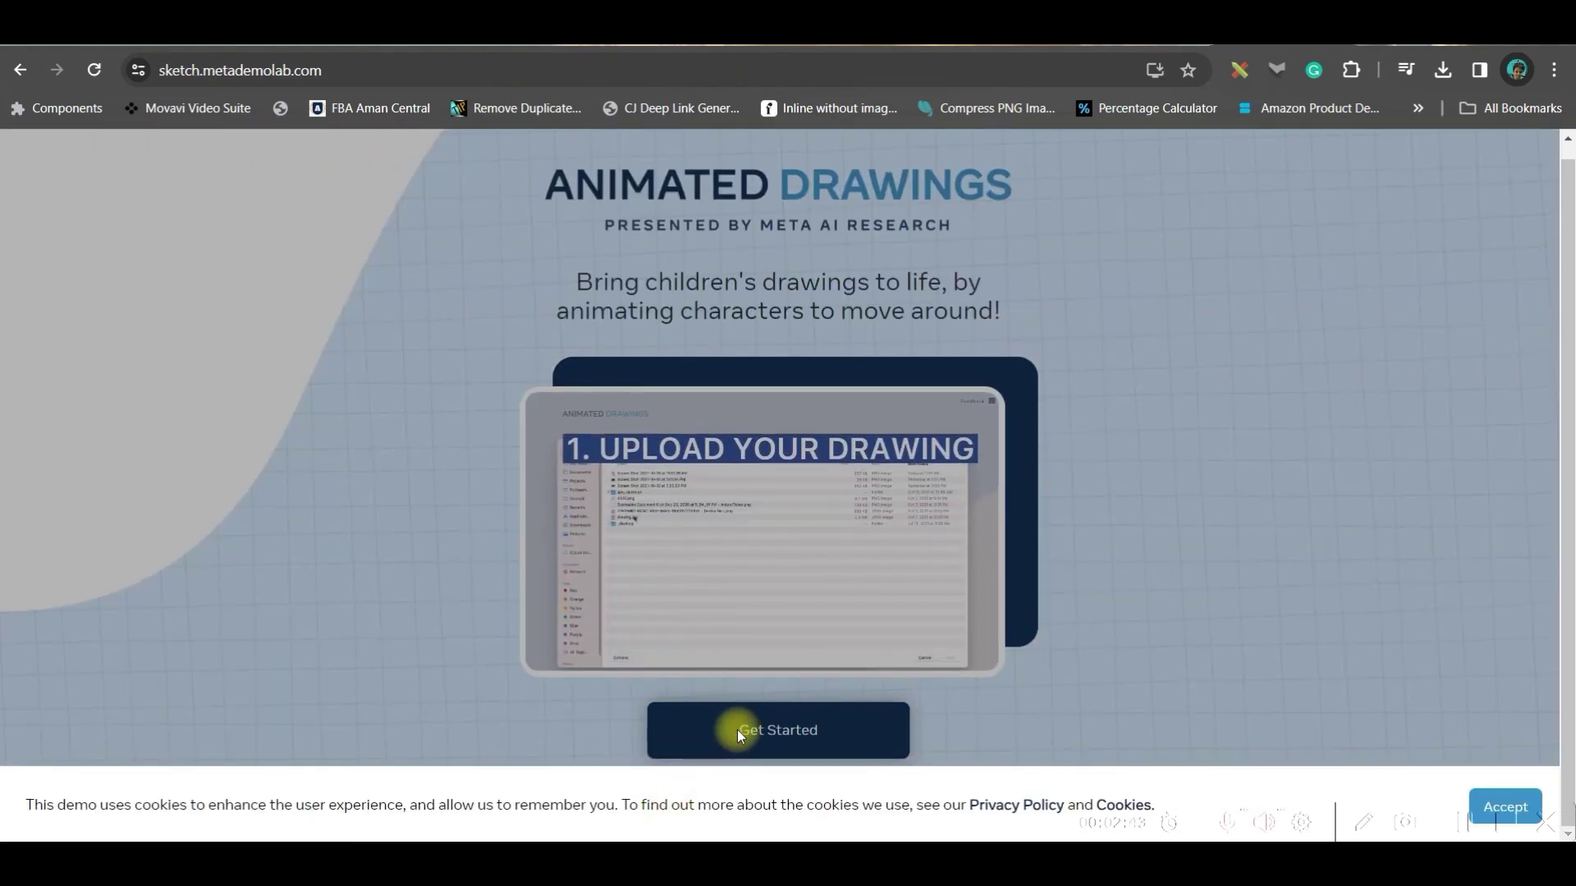
- Accept cookies, start the upload, submit the apple drawing and agree to research use
left_click(1526, 809)
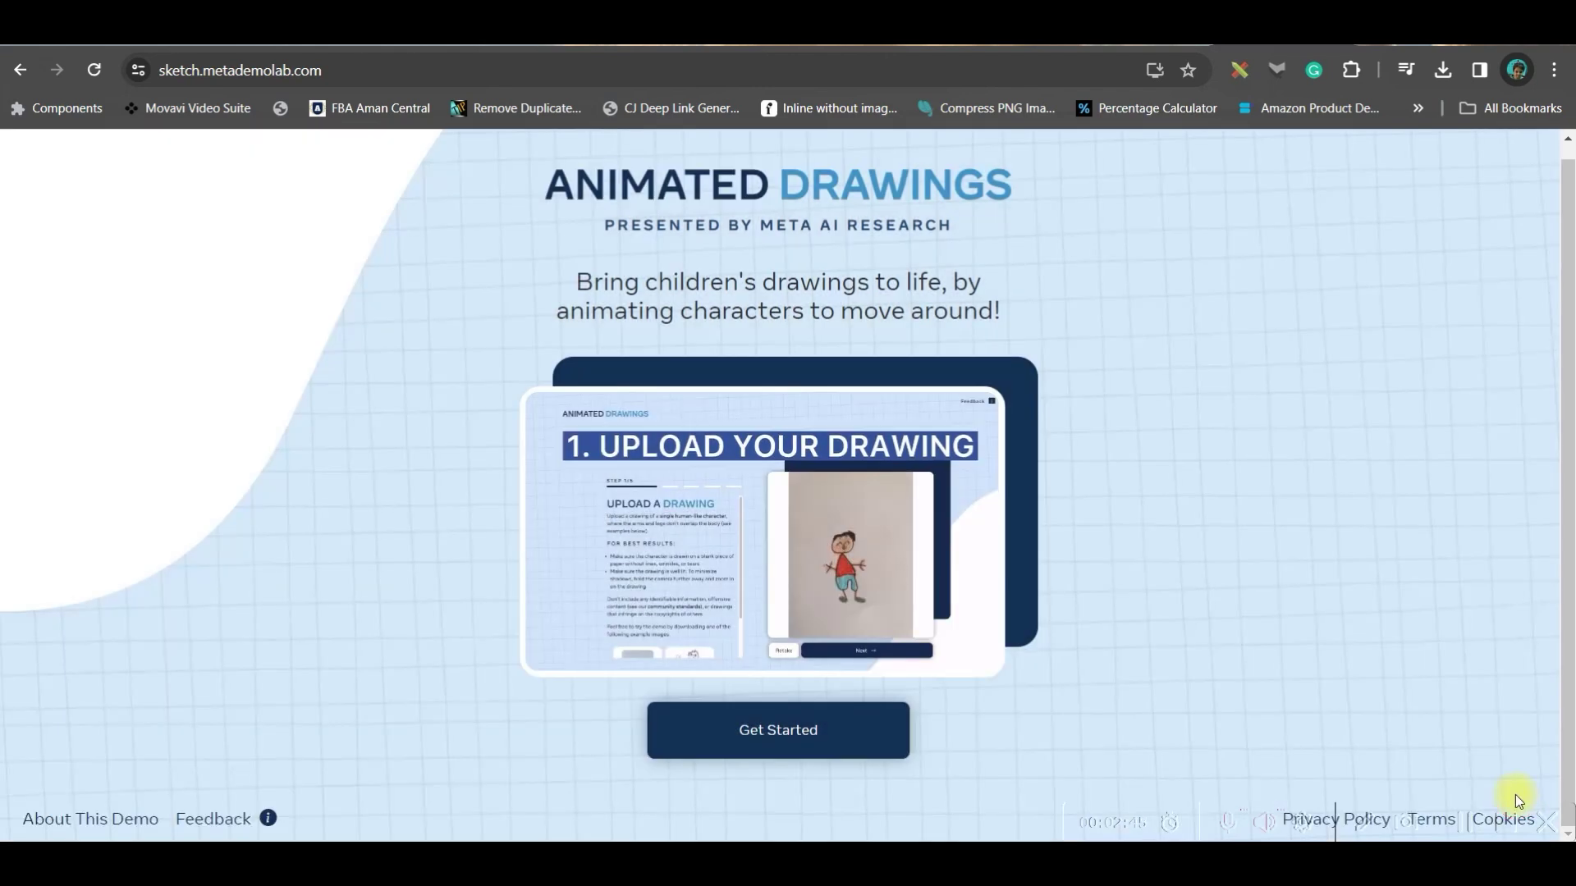
left_click(722, 743)
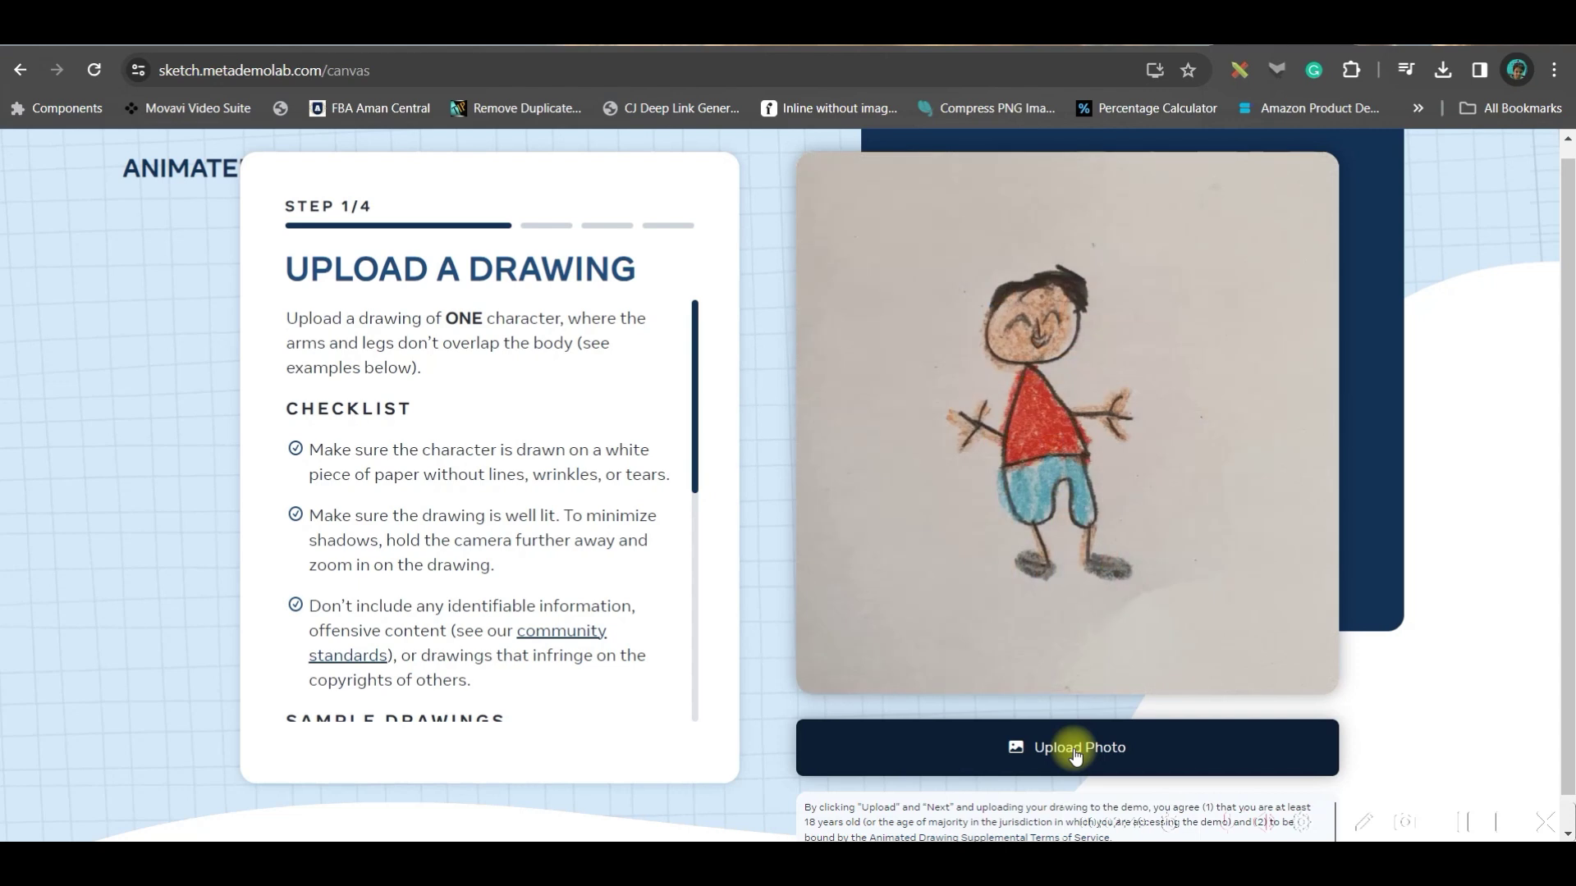
key("alt+Left")
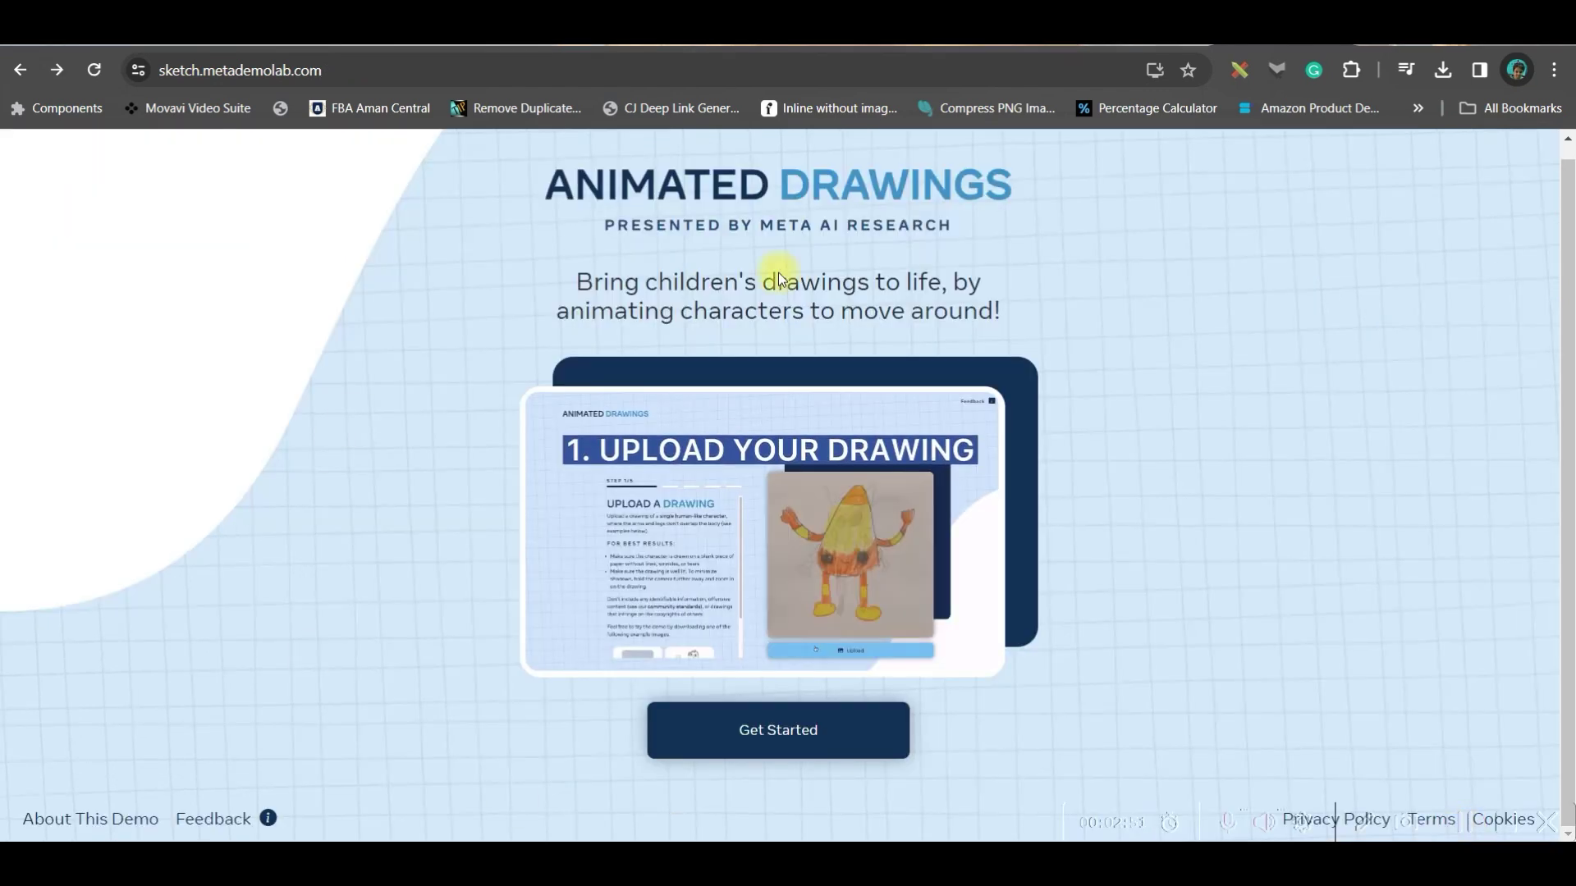
left_click(693, 737)
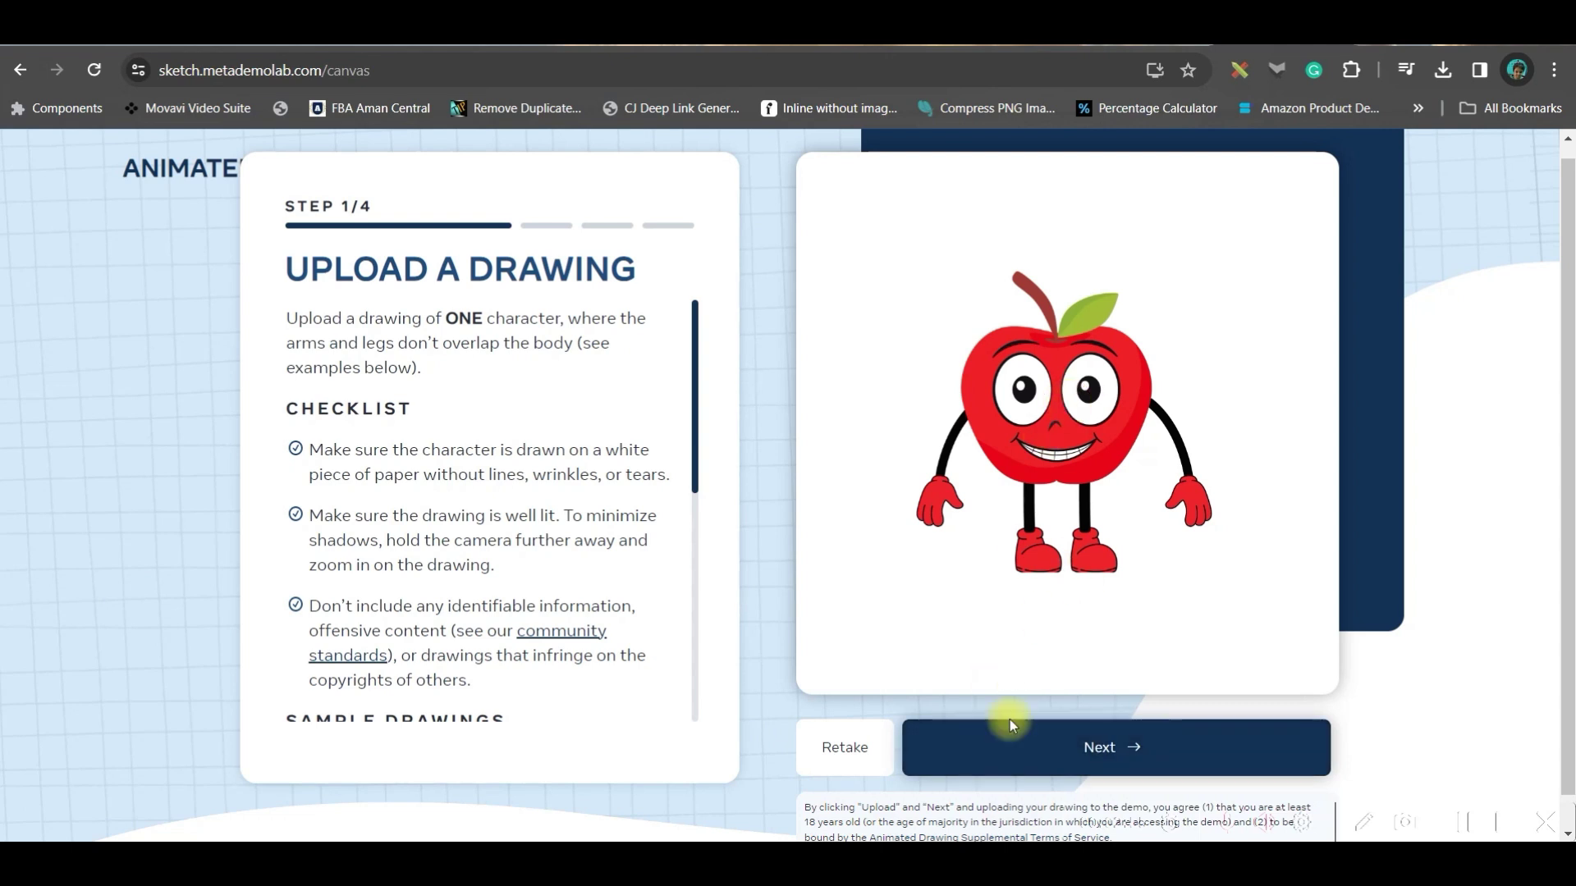
left_click(1067, 755)
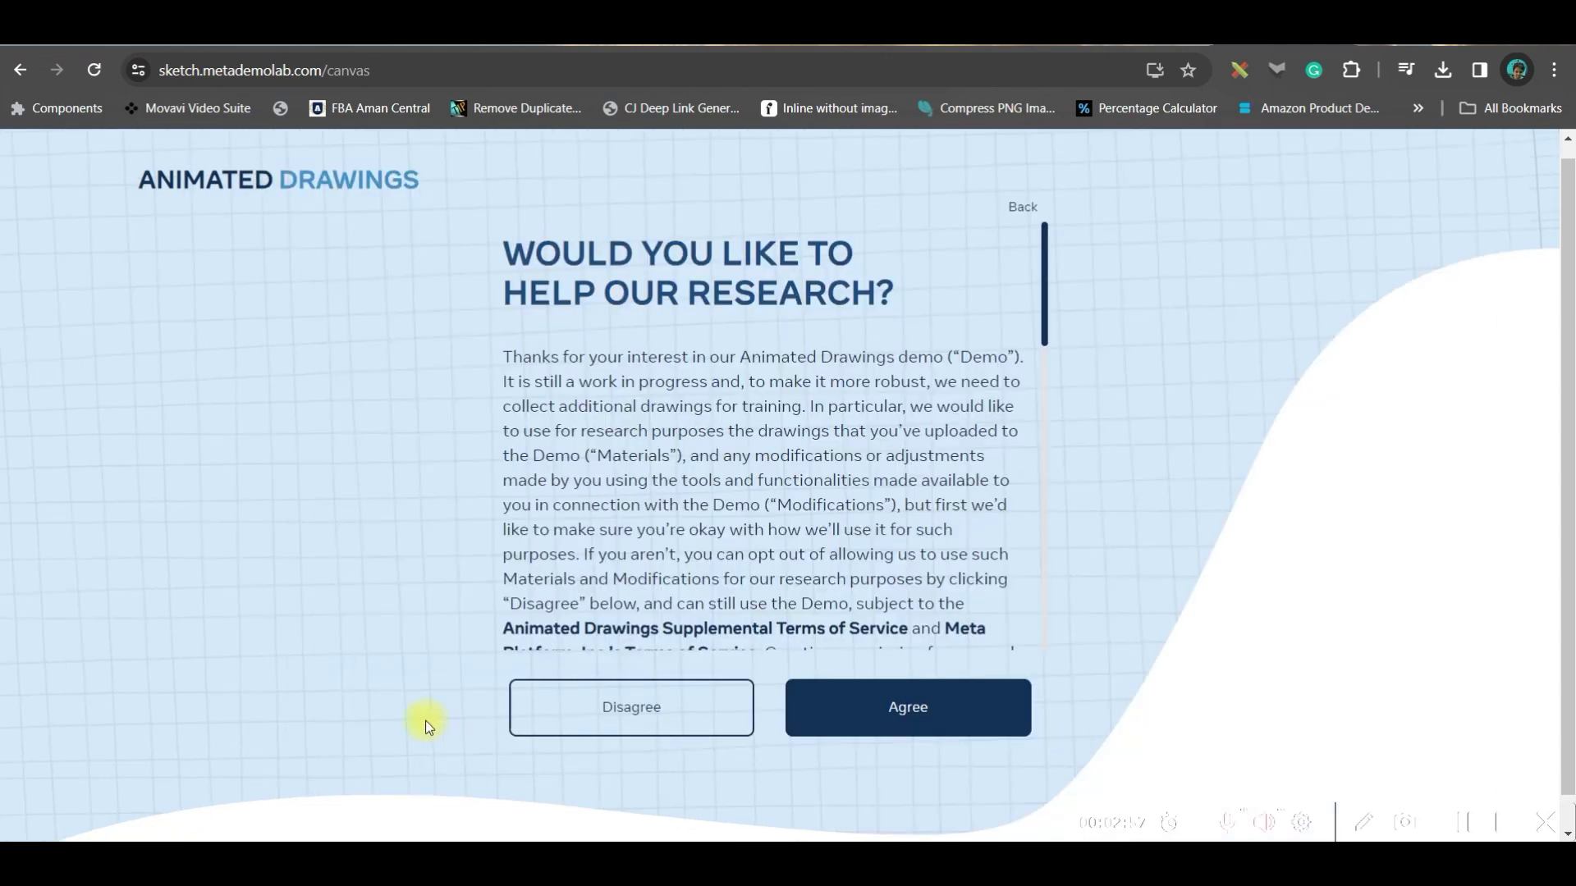
left_click(853, 721)
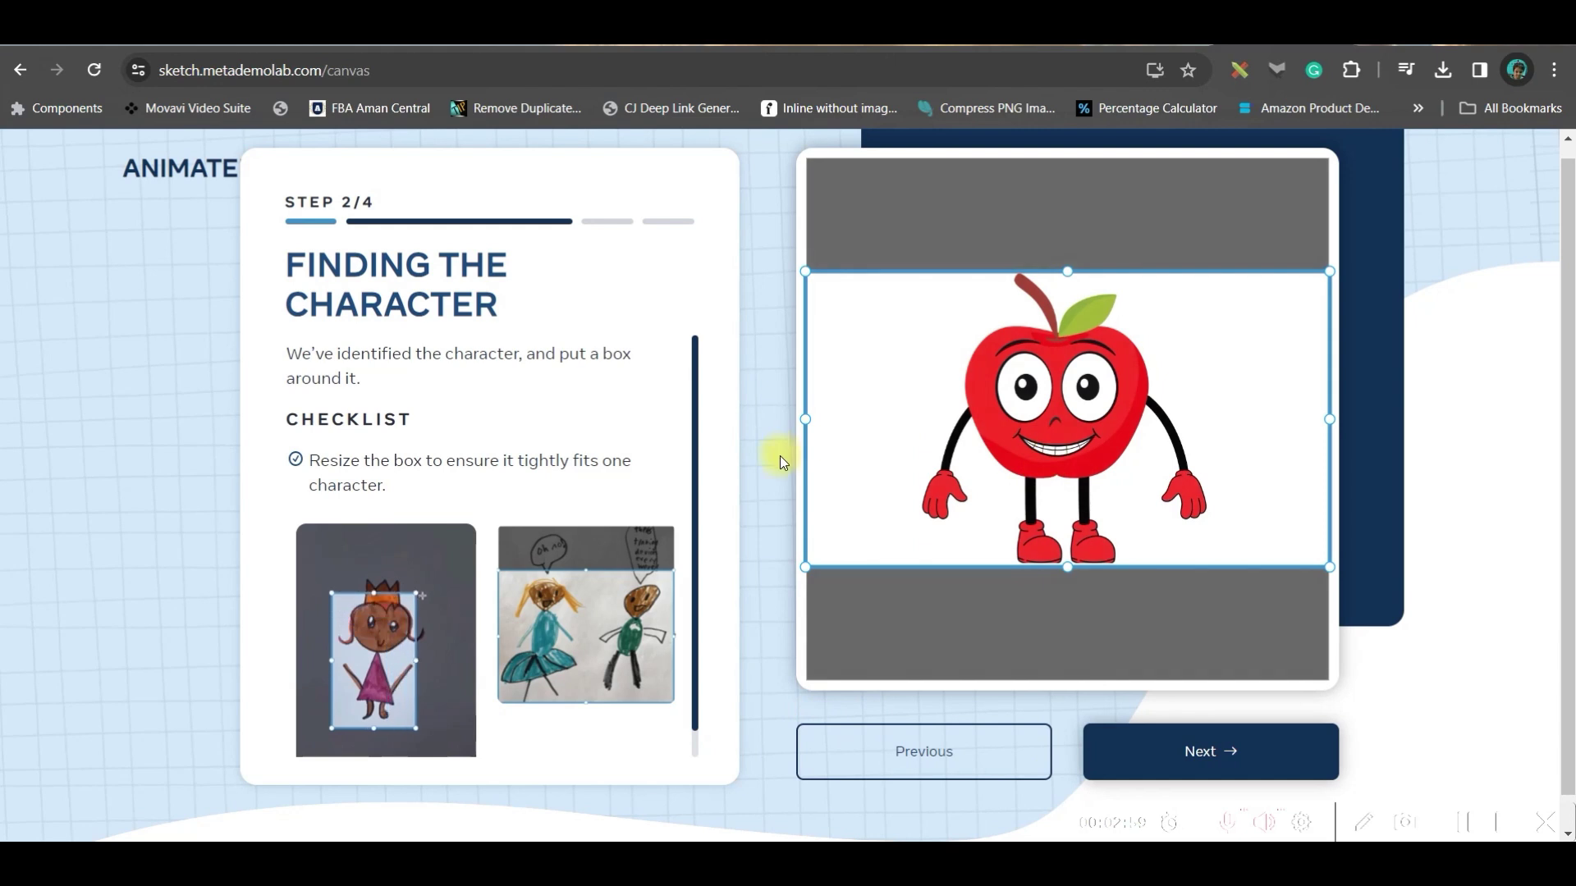
- Tighten the bounding box around the apple and confirm the box and character outline
left_click_drag(804, 419, 903, 419)
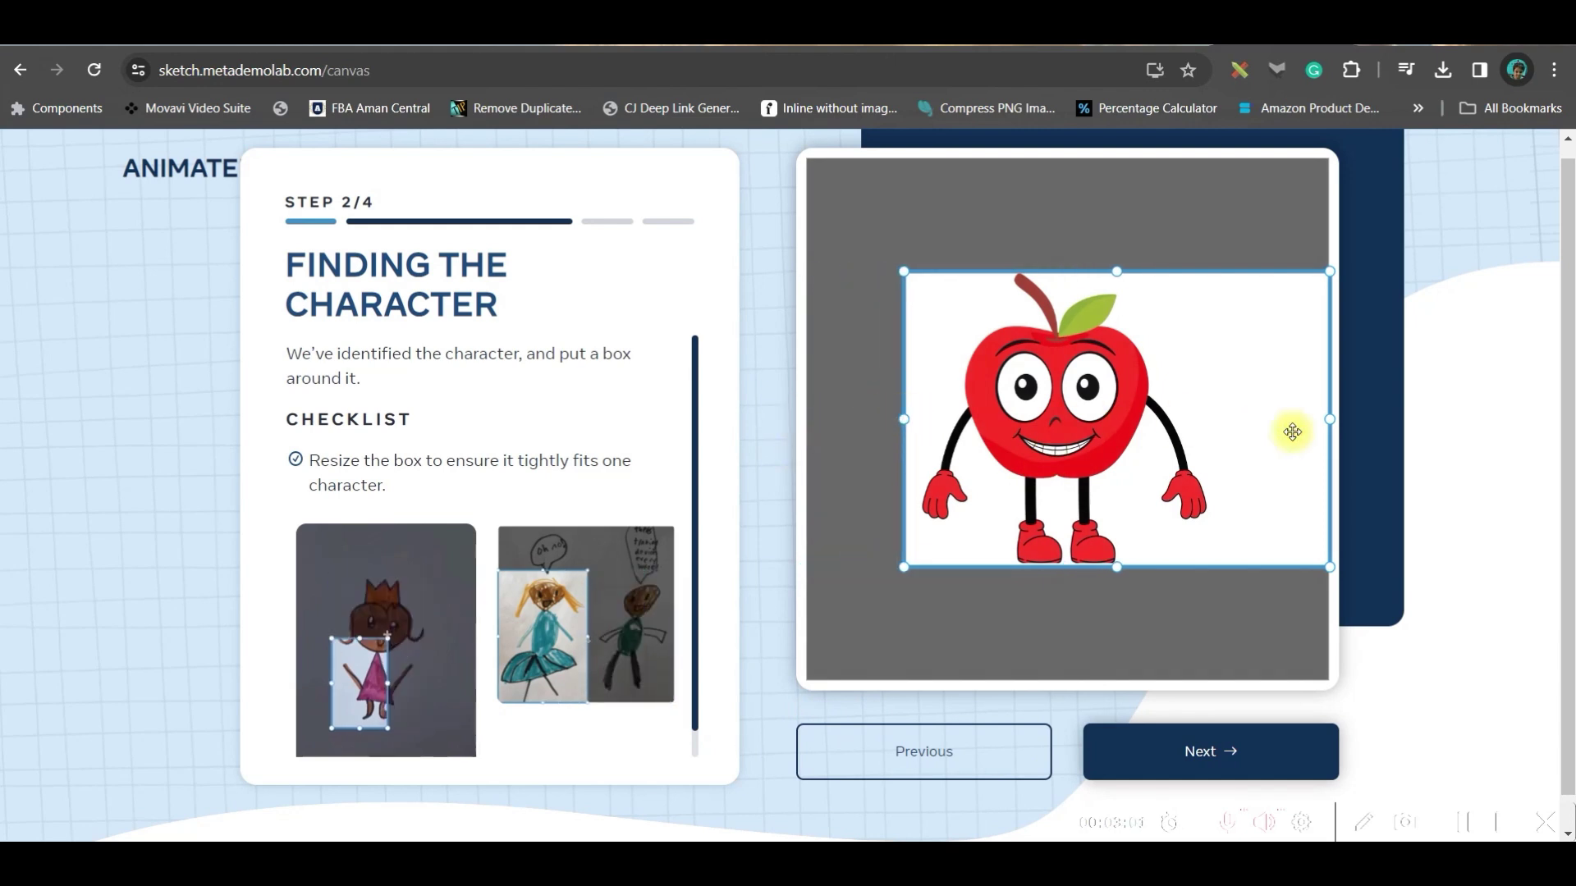
left_click_drag(1330, 428, 1215, 429)
left_click(1247, 764)
left_click(1241, 760)
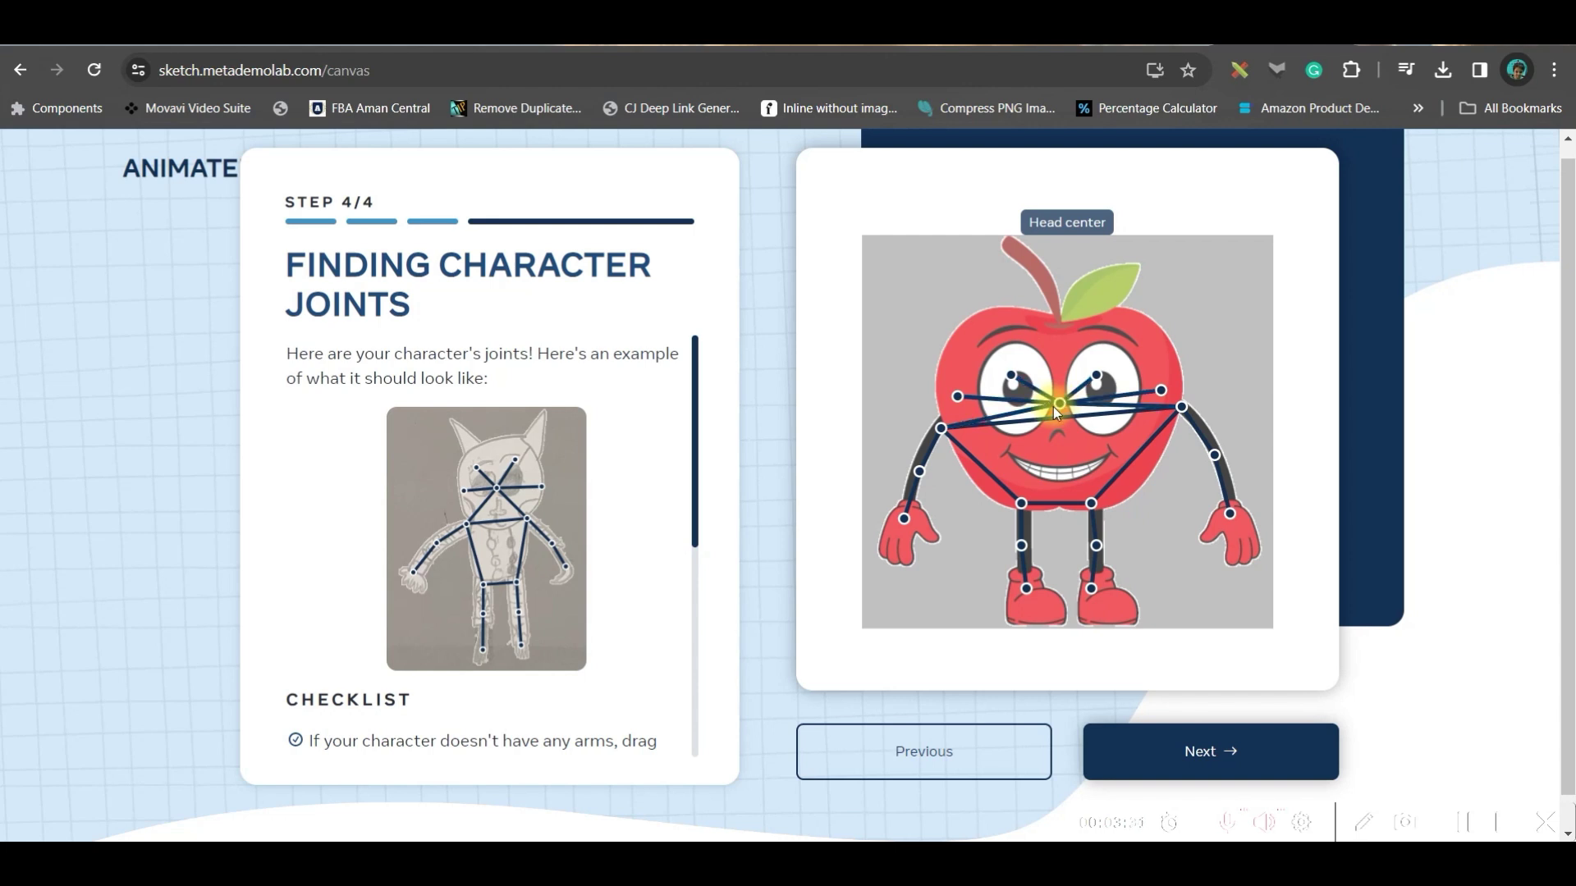
- Confirm the apple's joints, apply the waving motion, and play the 4-second clip full screen
left_click(1221, 754)
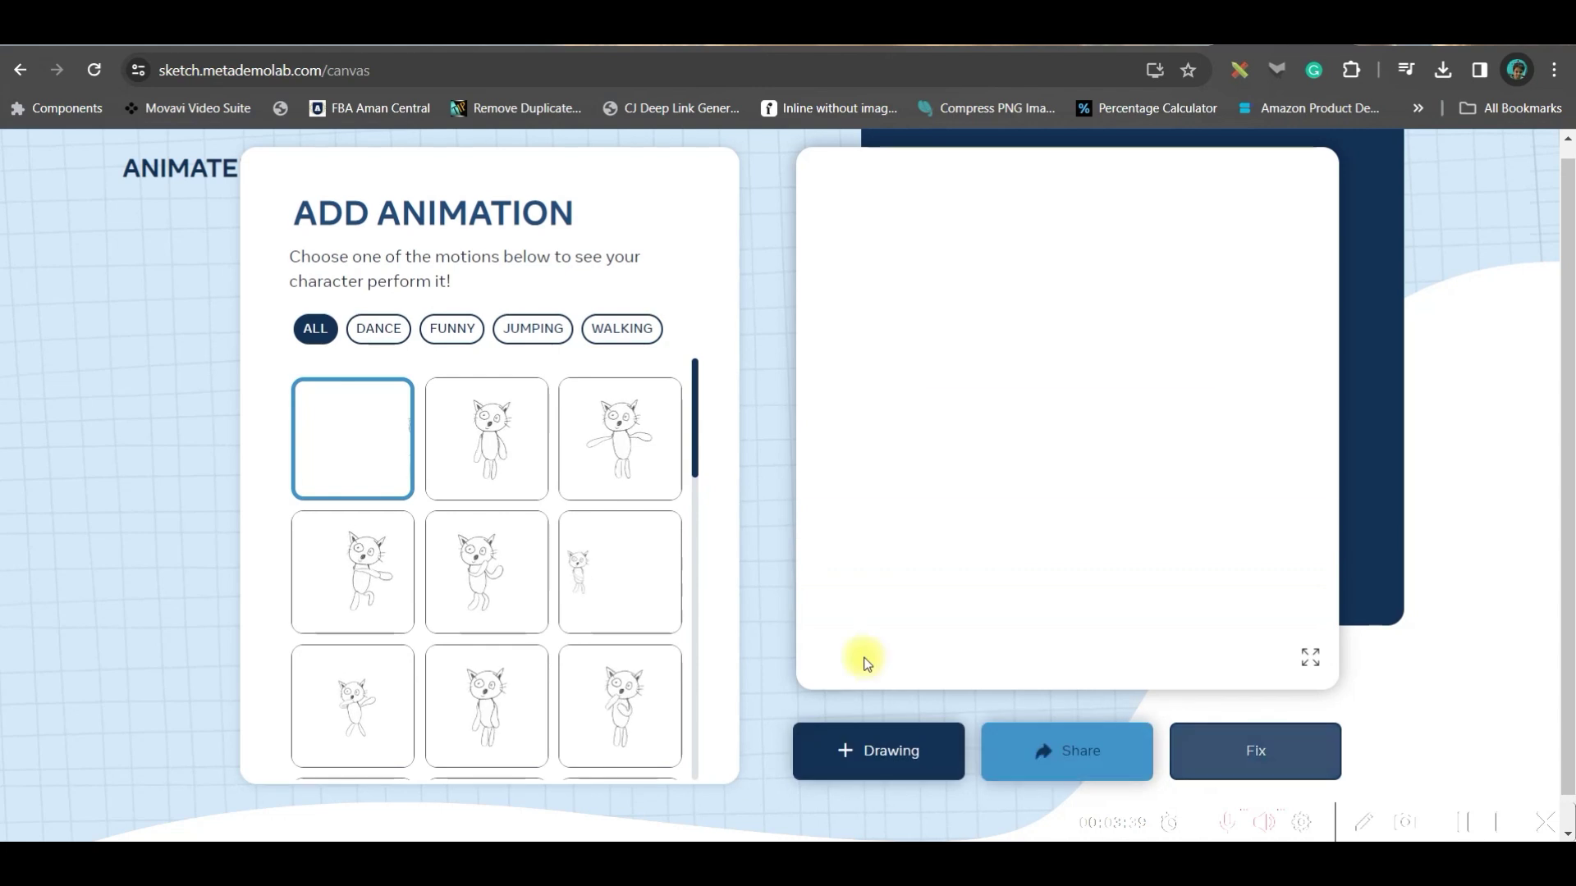
scroll(443, 493, "down", 3)
left_click(598, 626)
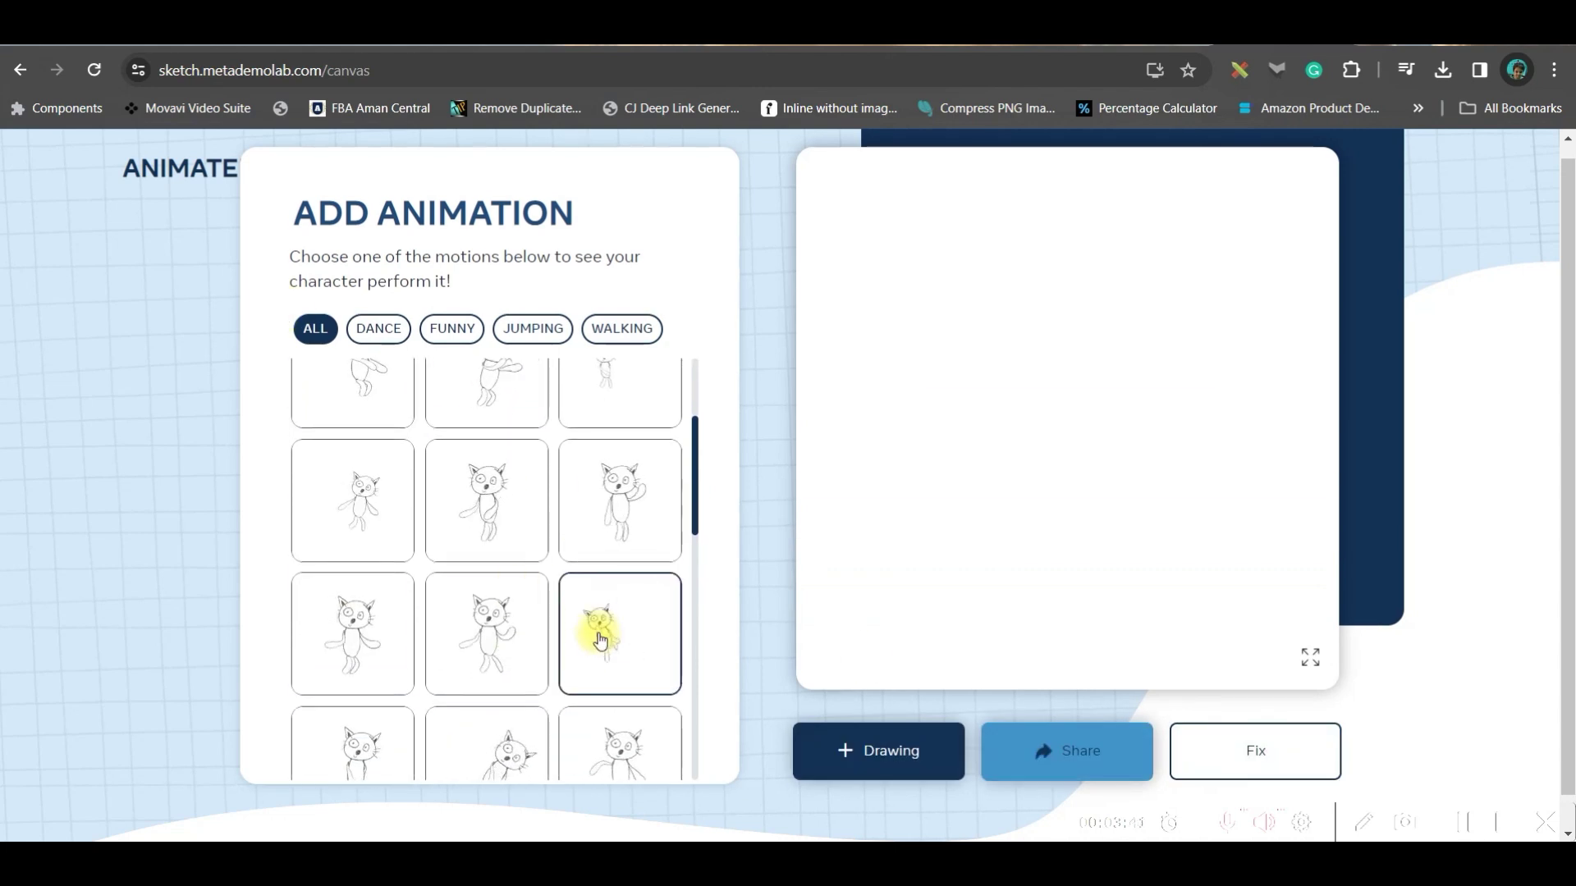
scroll(493, 534, "down", 2)
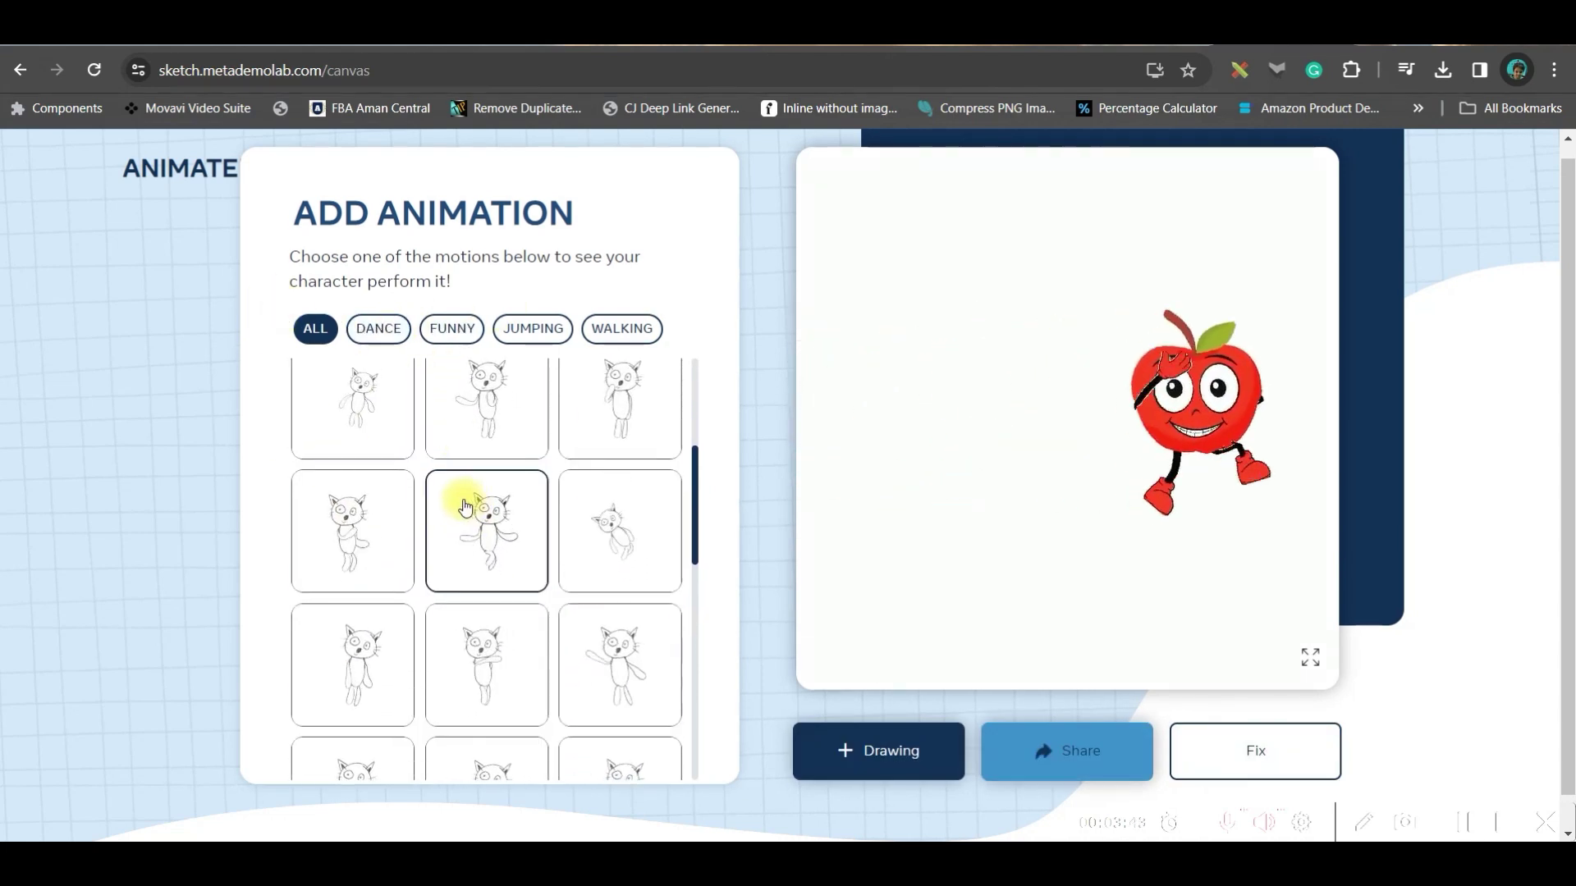
scroll(460, 443, "up", 5)
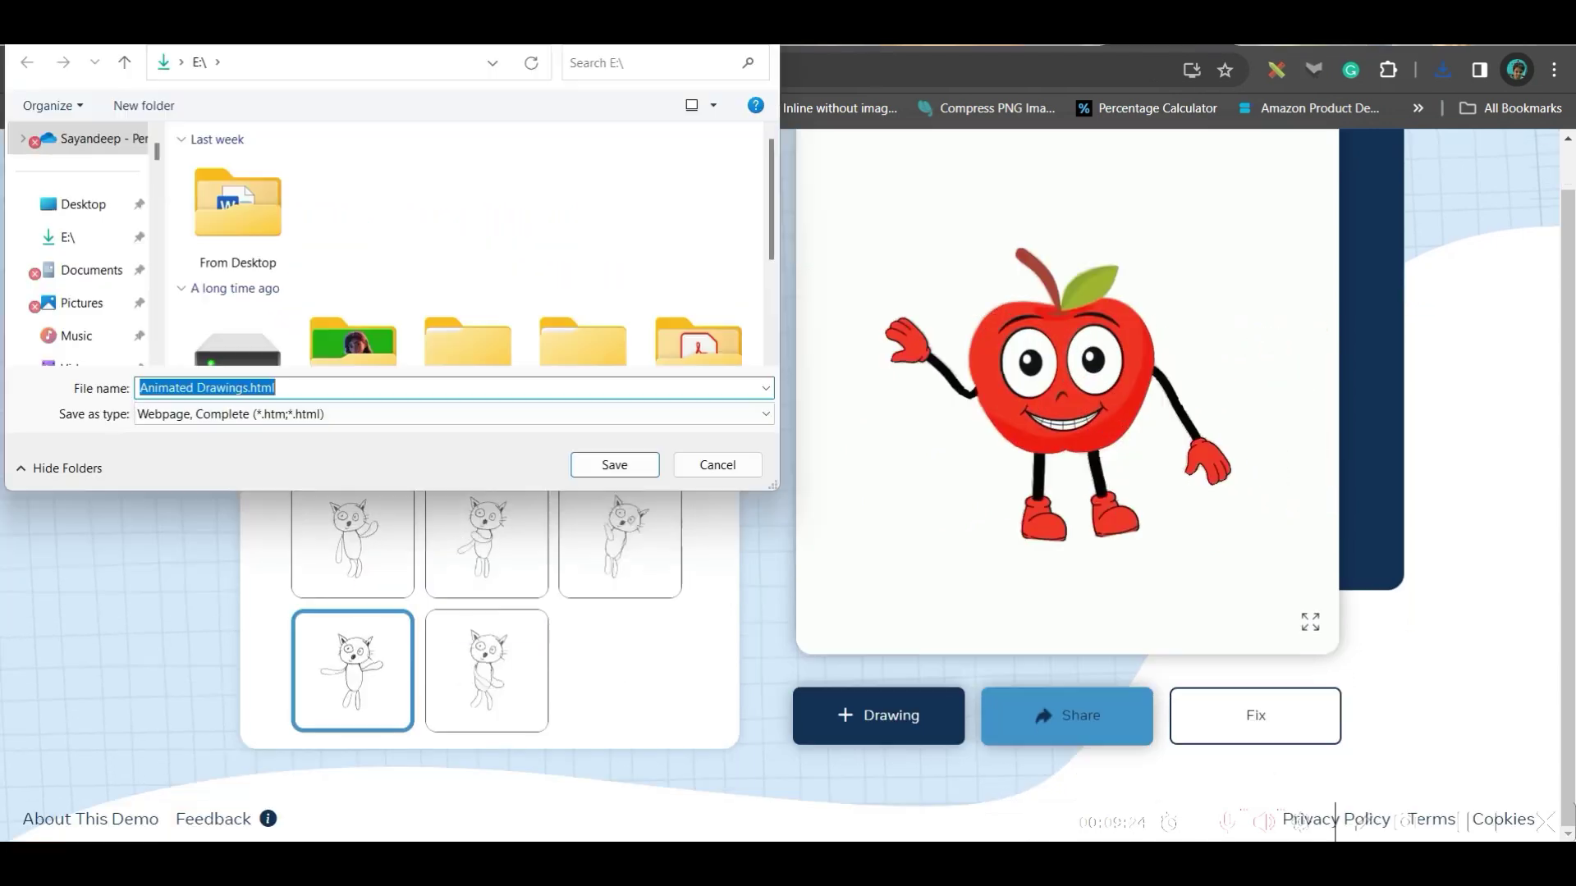
key("Return")
left_click(1310, 624)
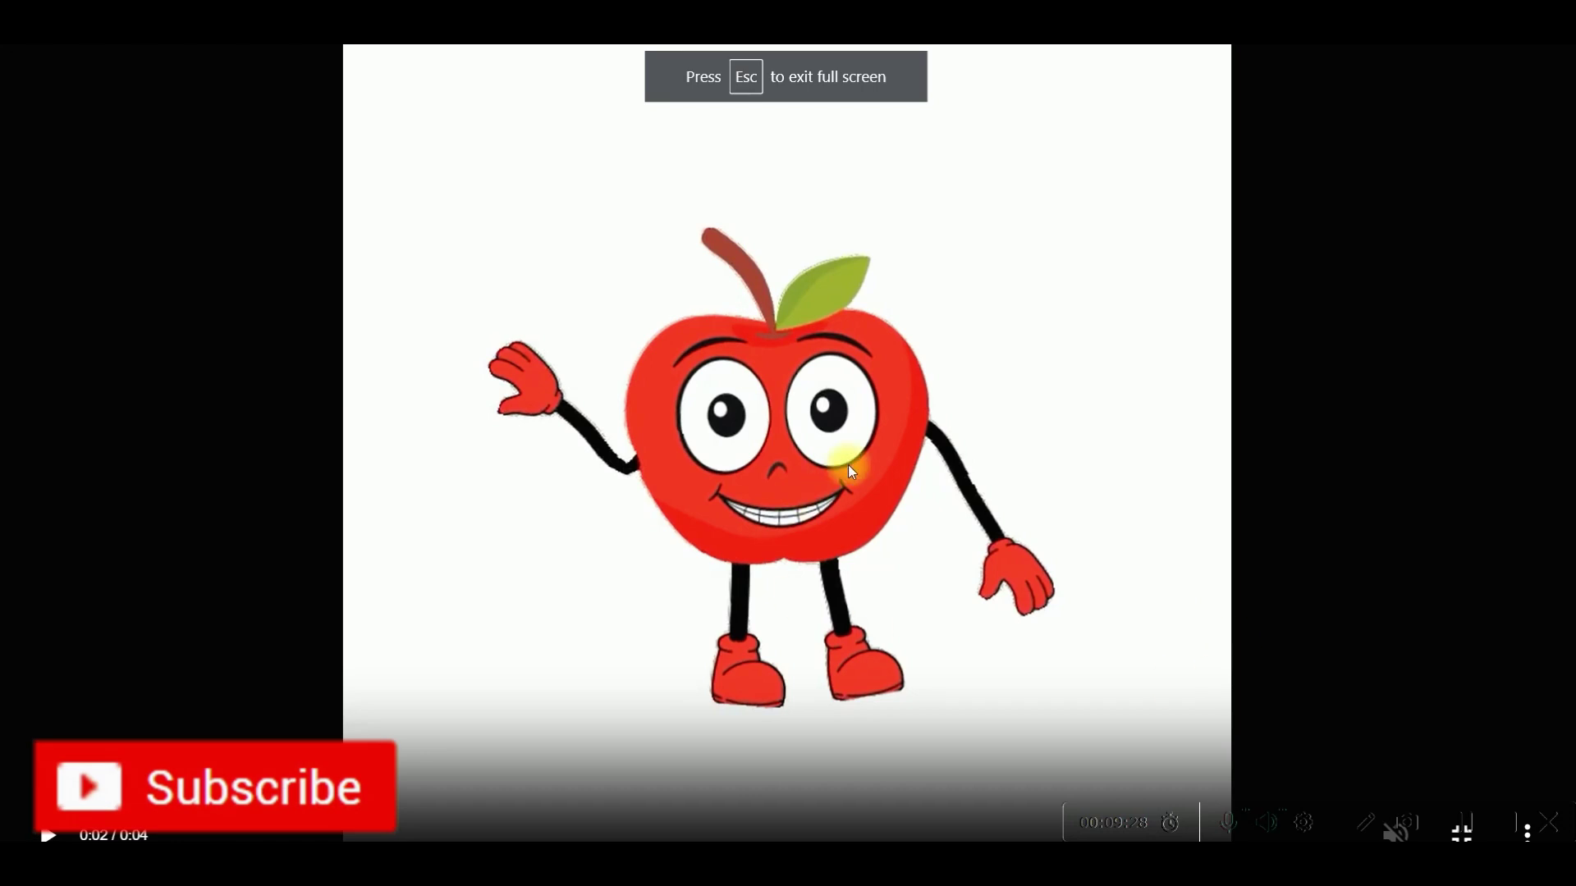
- Save the full-screen apple animation video using Save video as
right_click(868, 433)
left_click(981, 217)
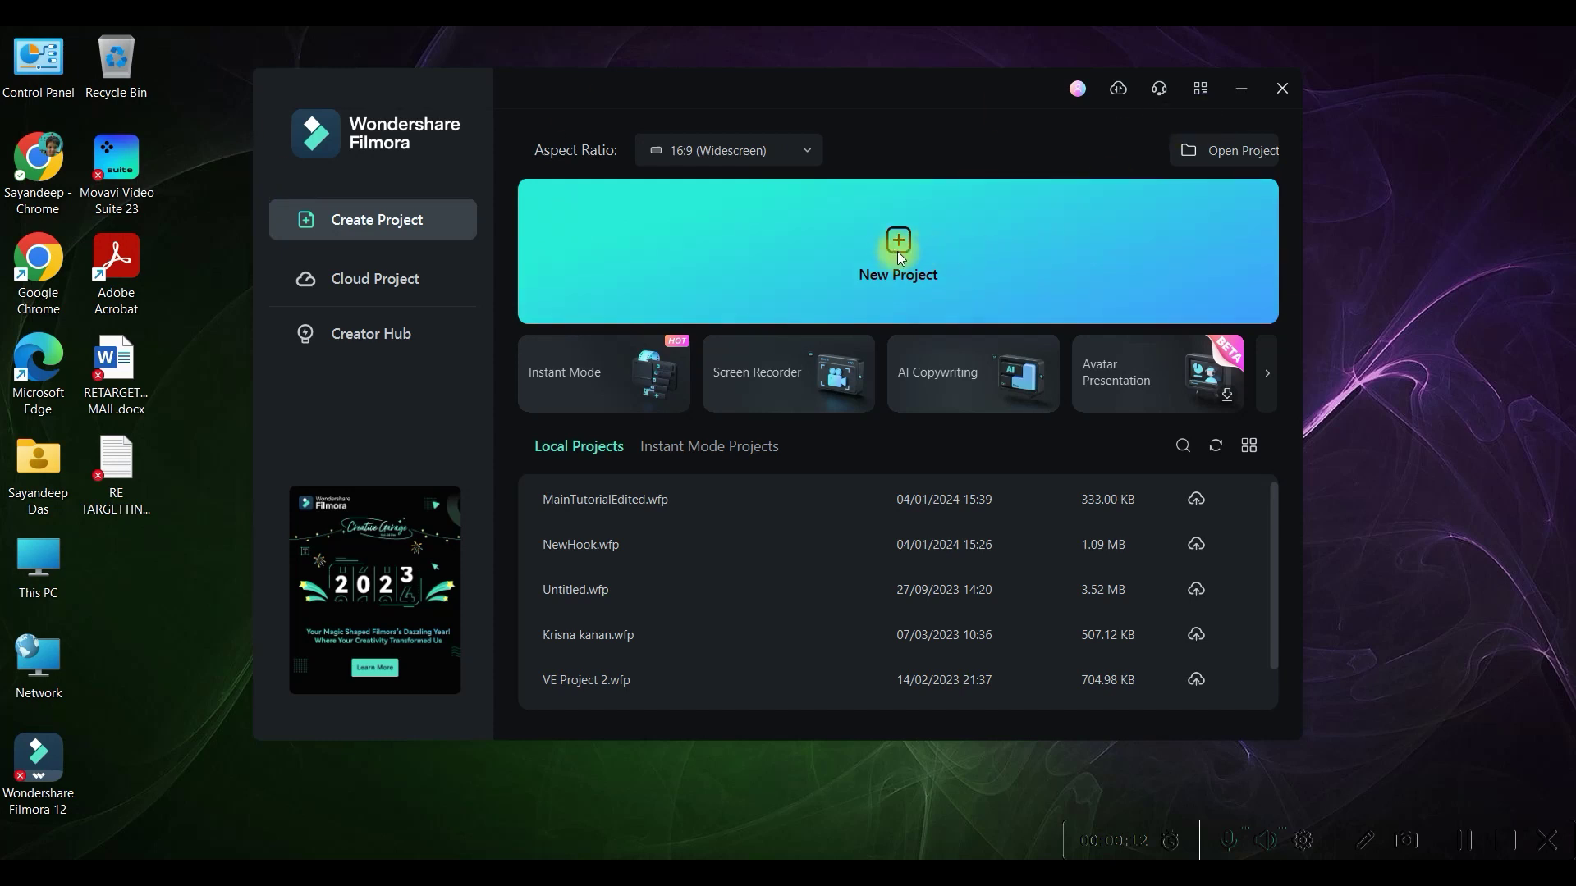
- Create a new project with the 16:9 (Widescreen) aspect ratio
left_click(752, 148)
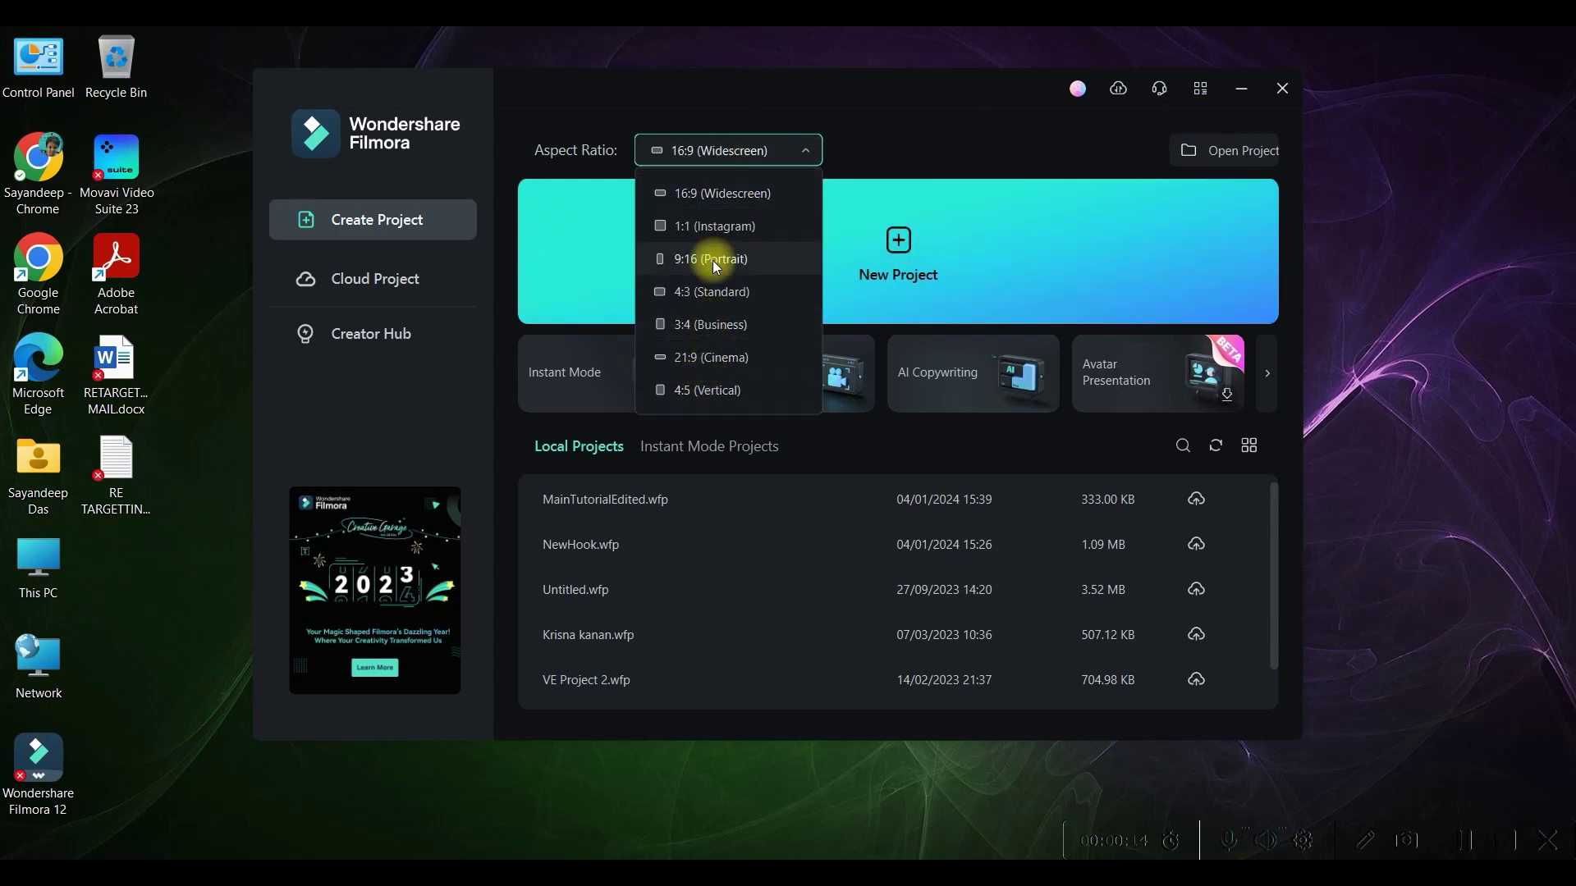
left_click(755, 194)
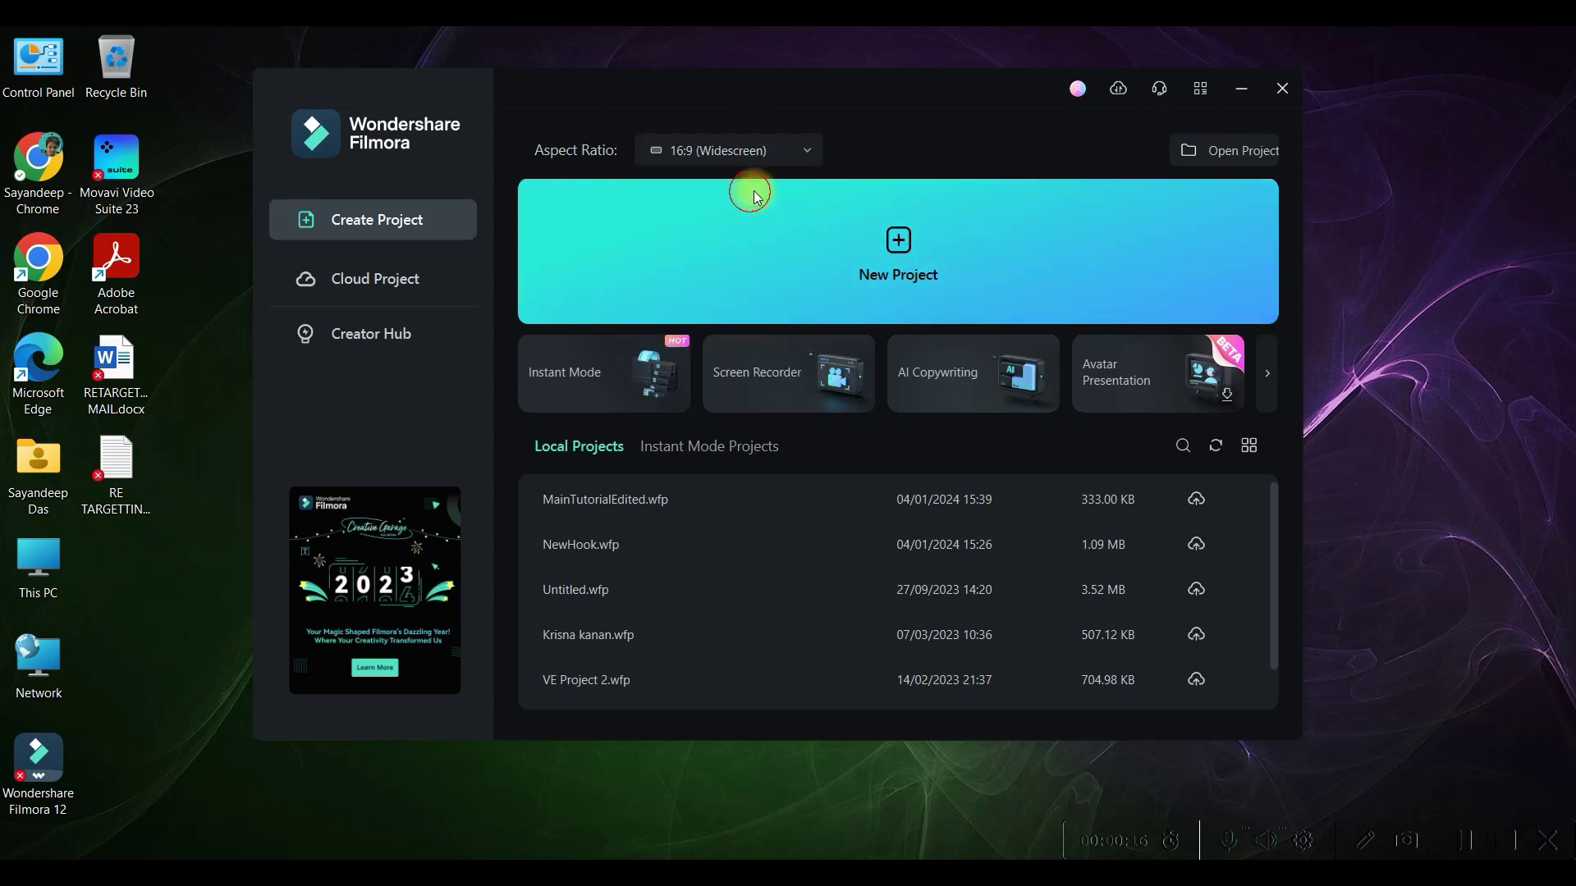
left_click(899, 253)
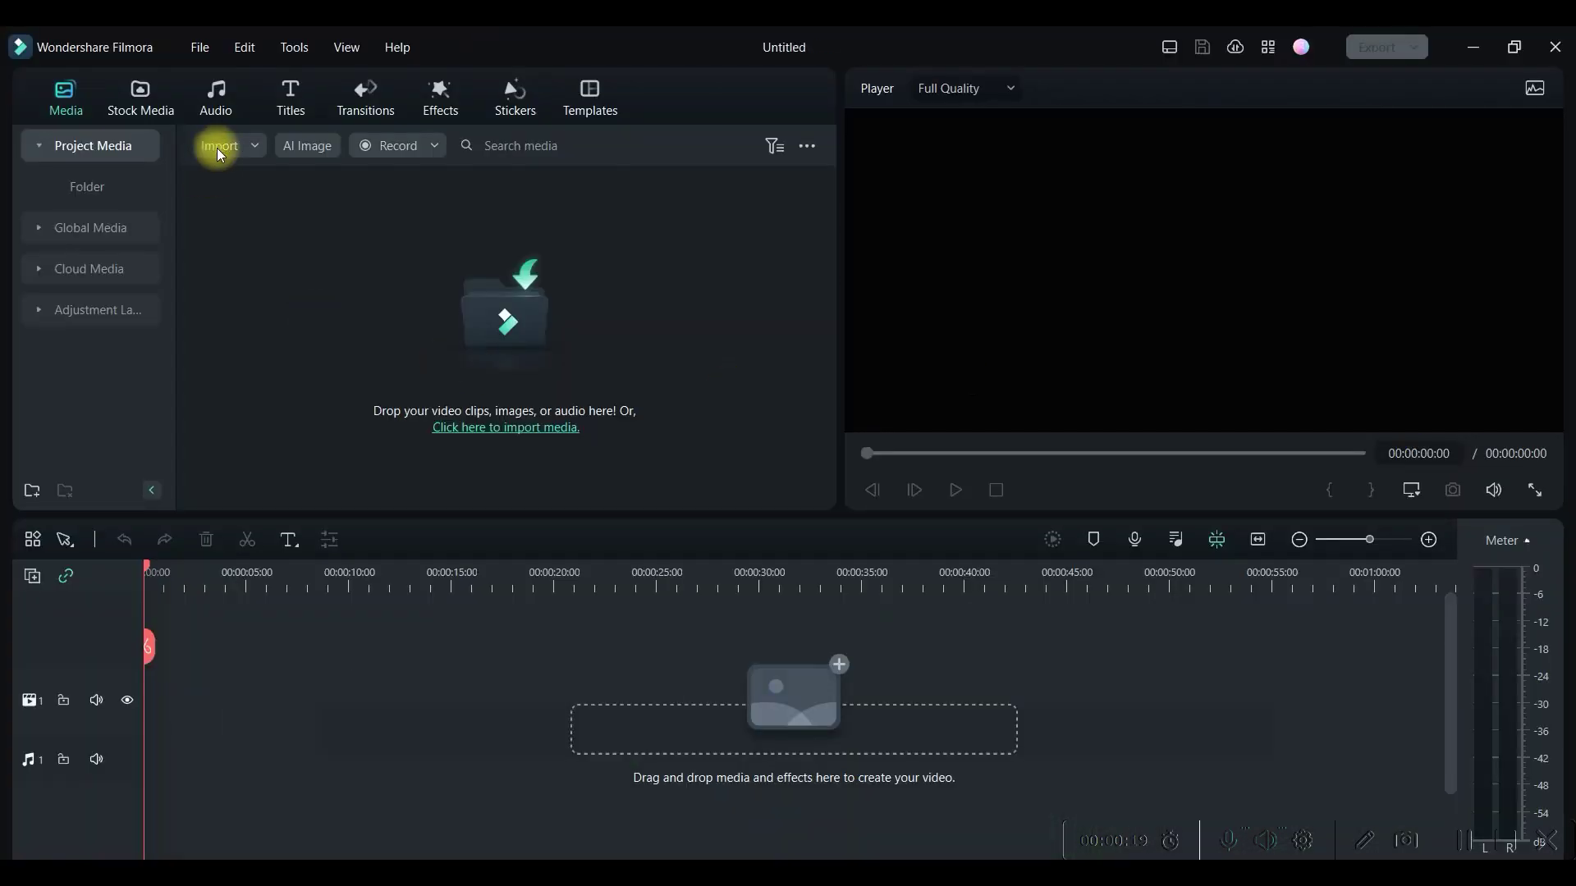
- Browse Import Media Files up to the PENDING TO PUBLISH folder, then close the chooser
left_click(220, 154)
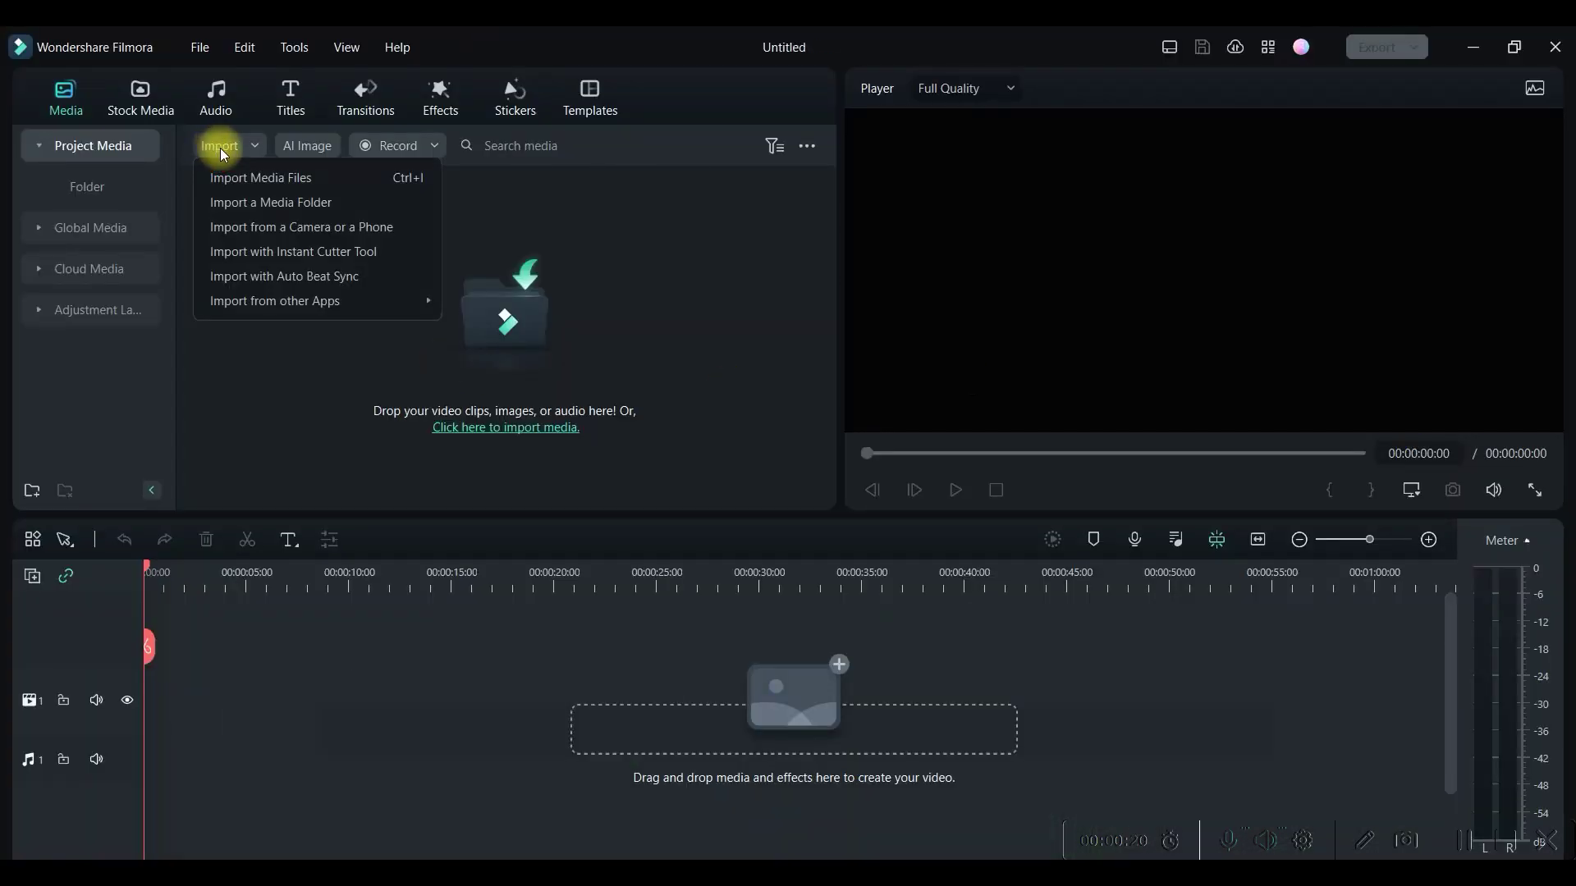
left_click(270, 173)
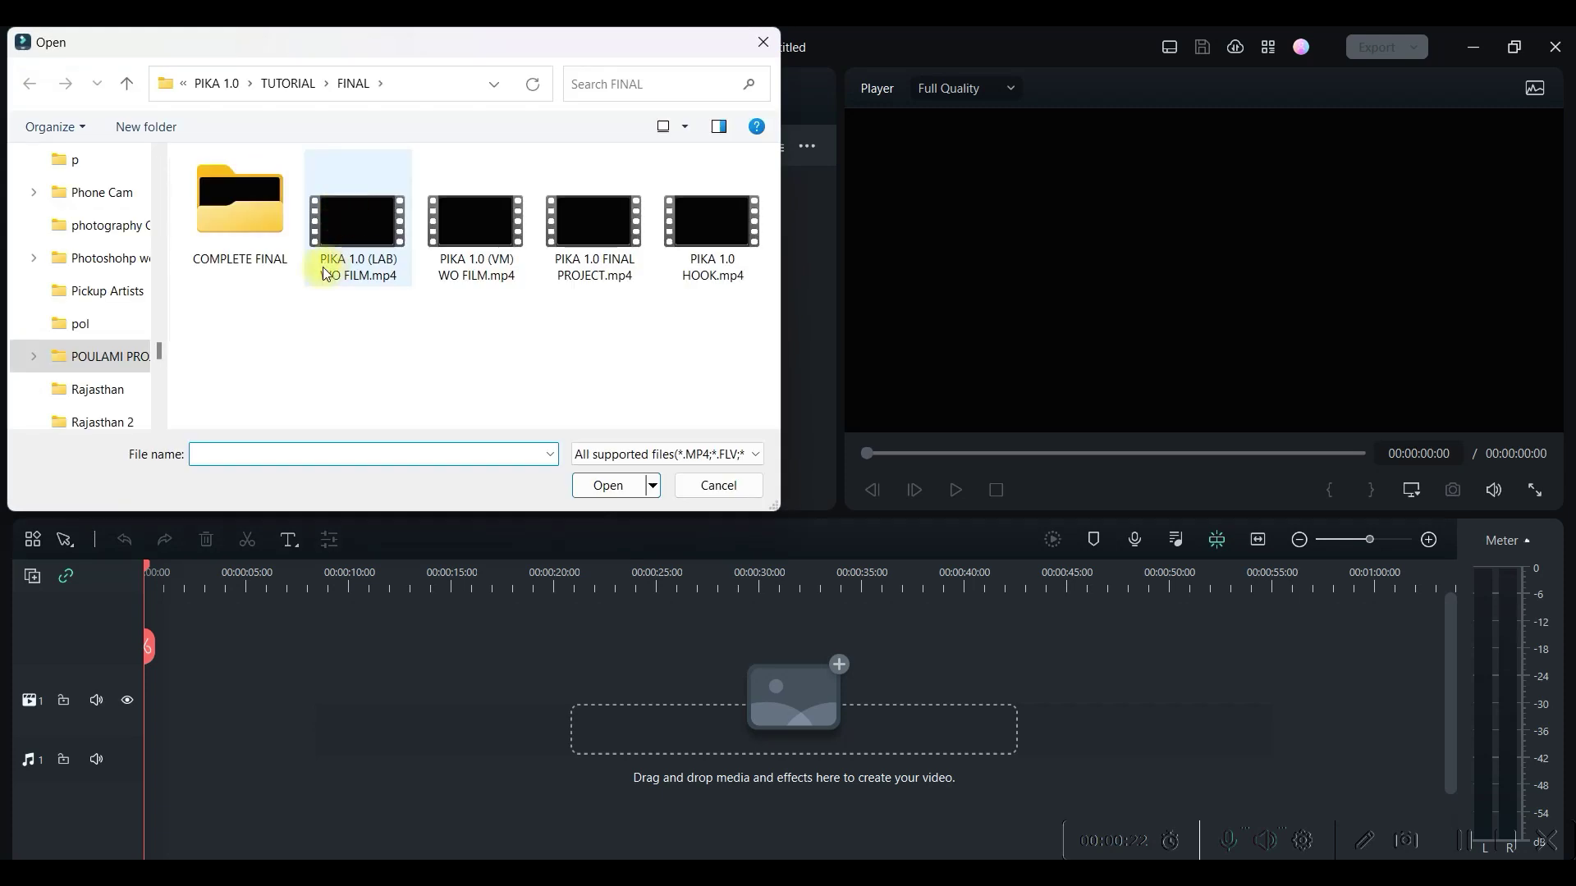
left_click(215, 82)
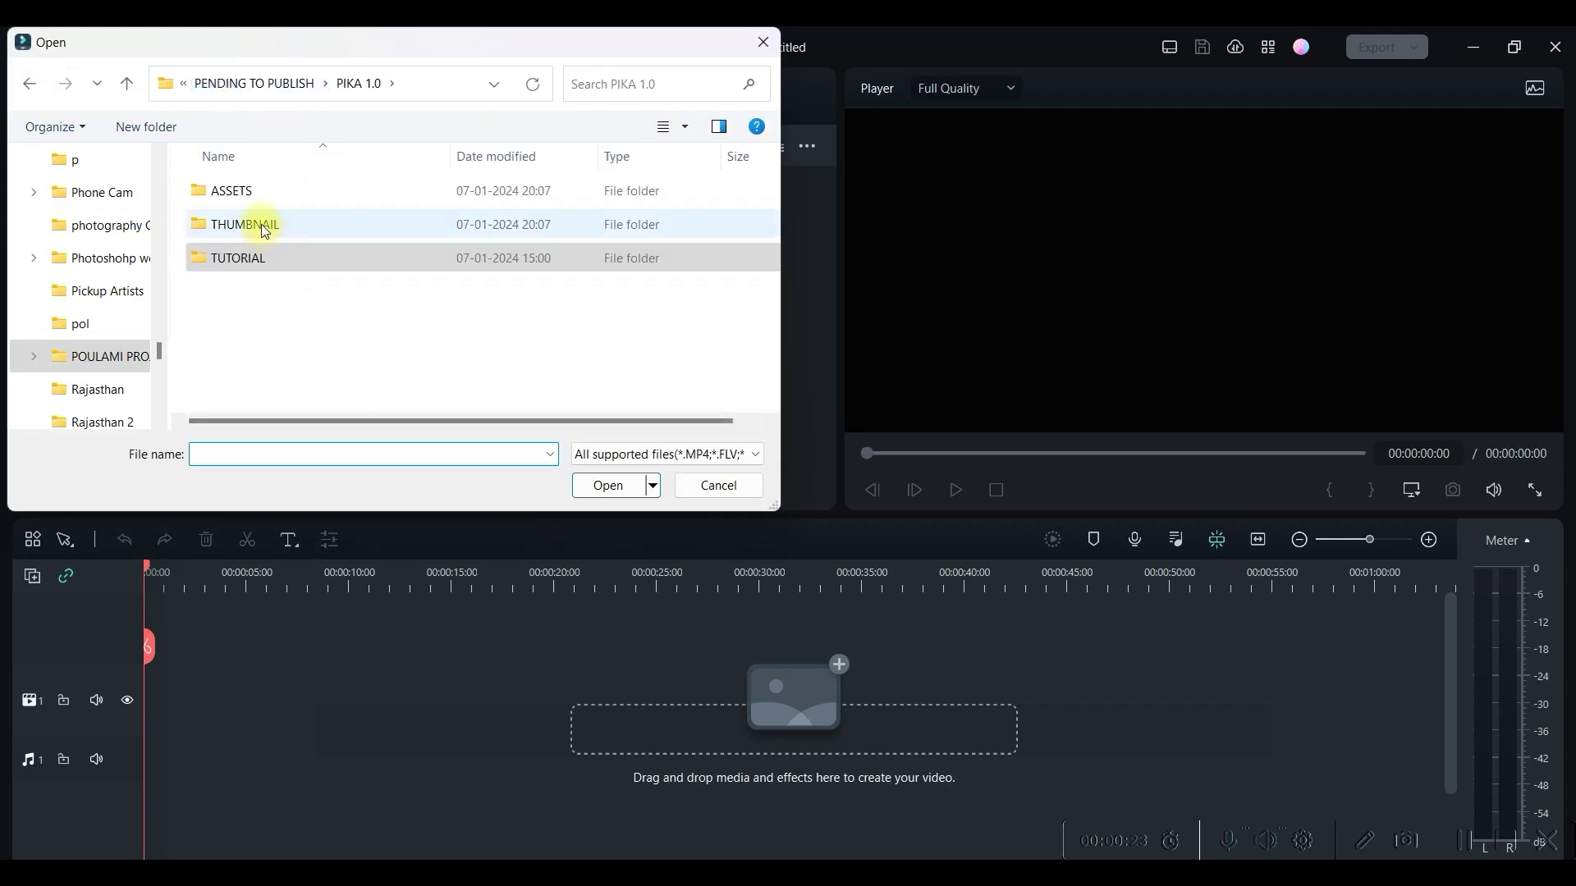
left_click(232, 84)
key("Escape")
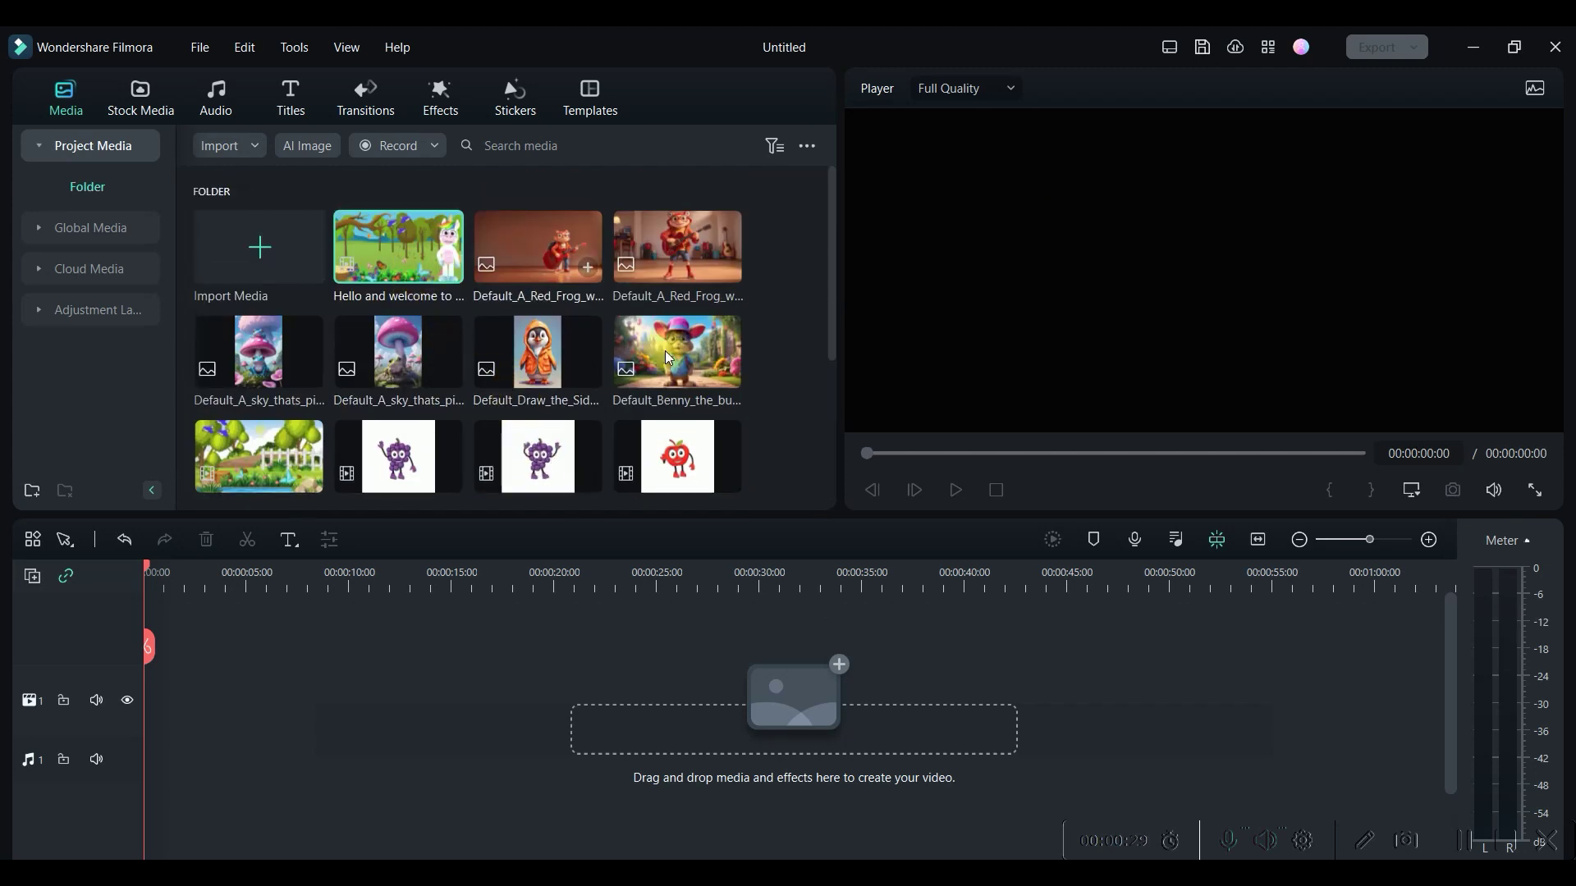
- Place the Hello and welcome video on track 1 and waving_gesture on track 2
left_click_drag(391, 256, 129, 728)
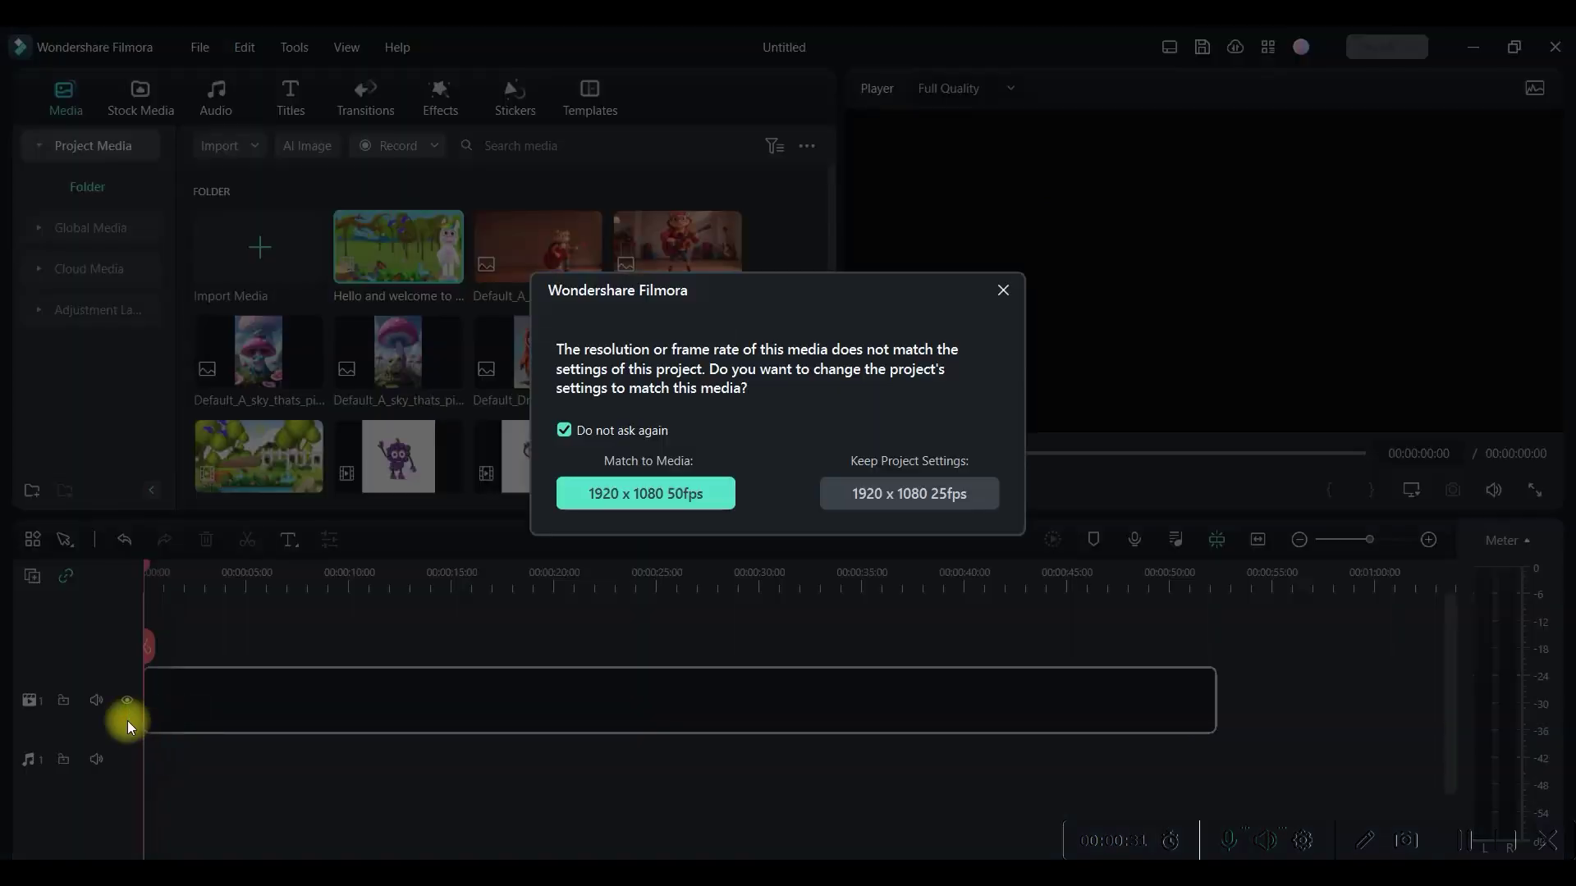
left_click(1005, 287)
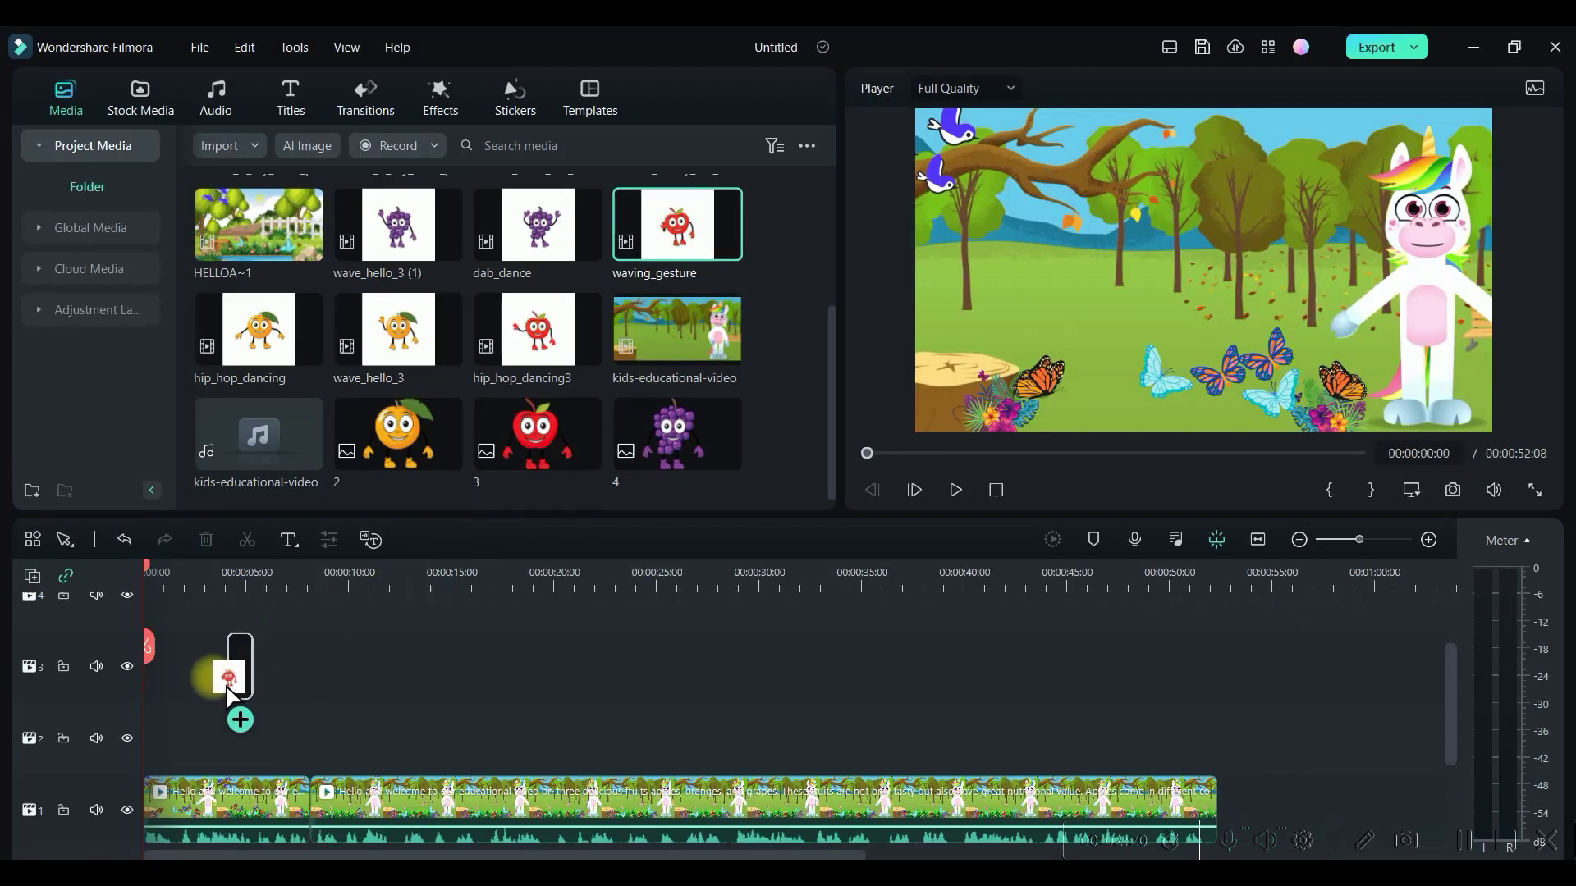
left_click_drag(229, 694, 236, 764)
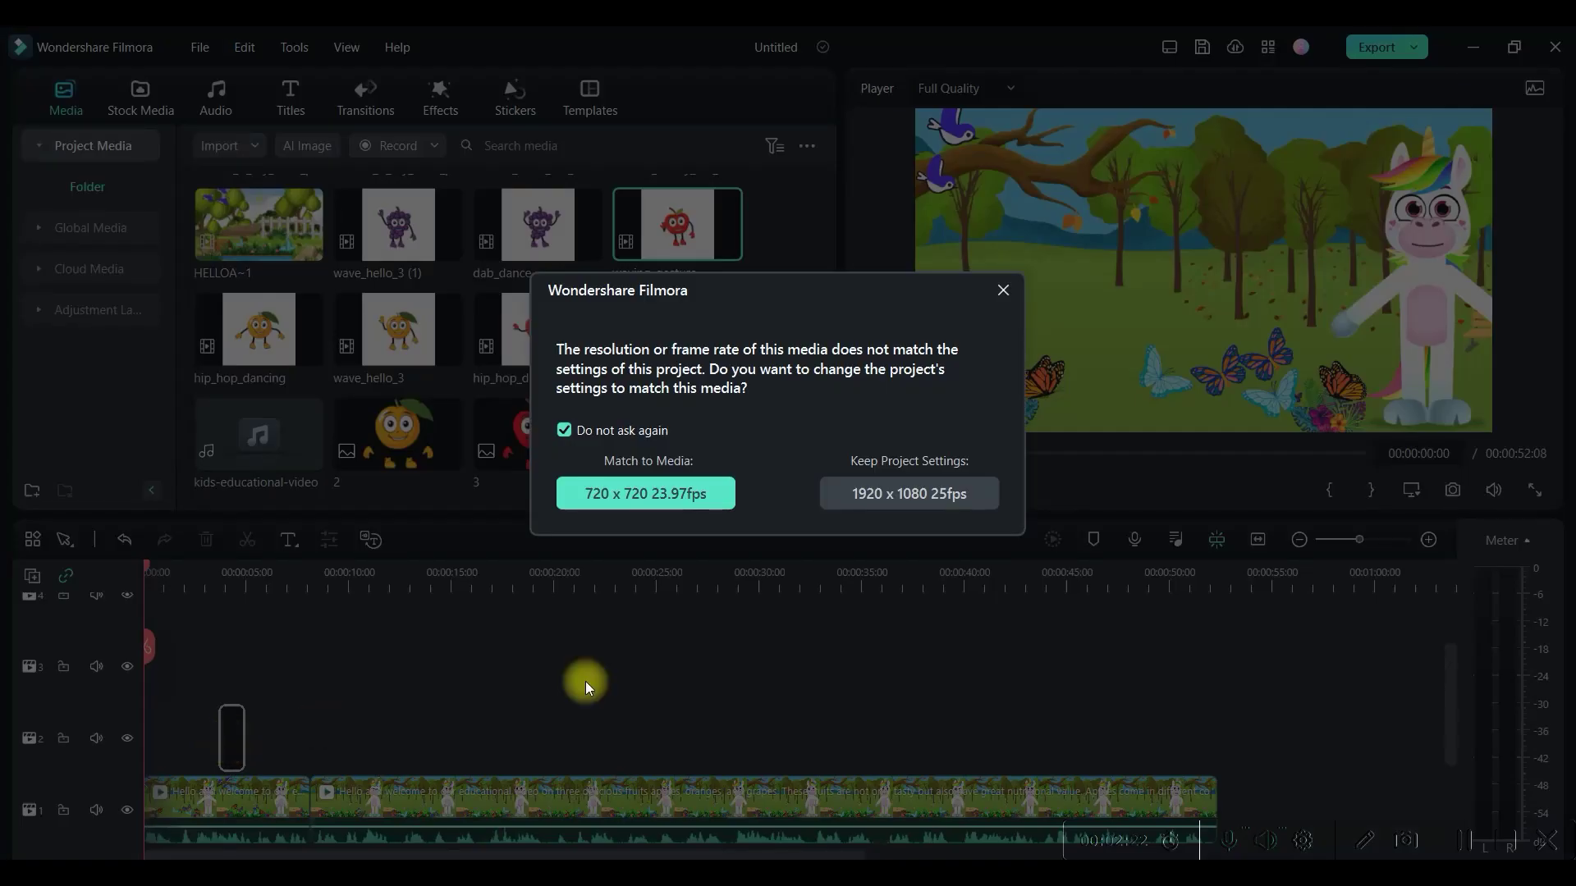
left_click(1003, 287)
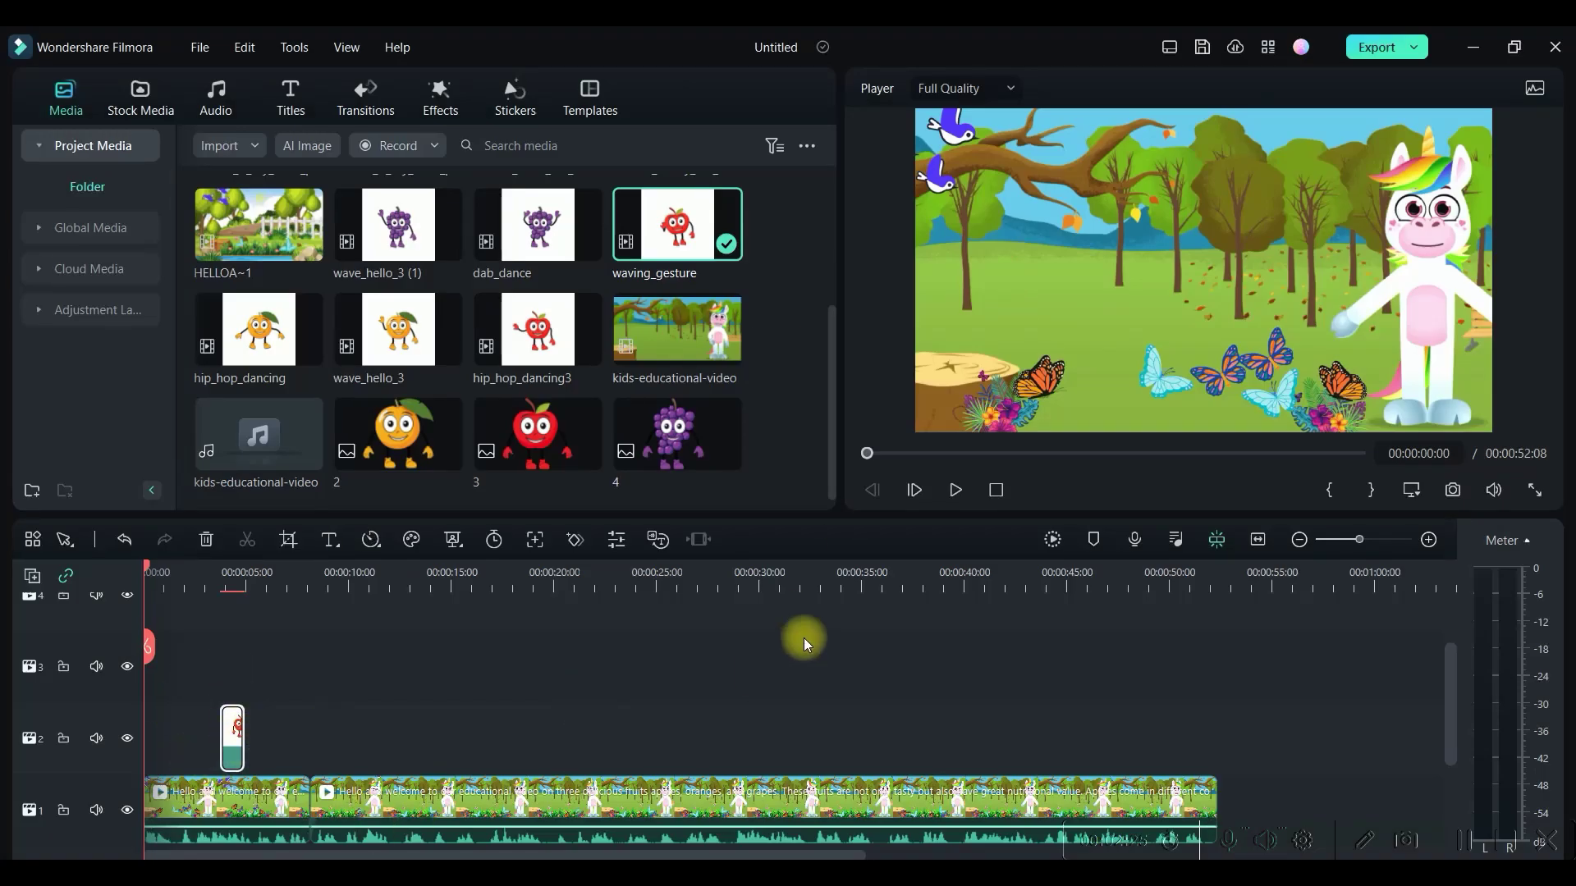
- Enable Chroma Key on the apple clip and eyedrop its white background
left_click(956, 490)
left_click(232, 739)
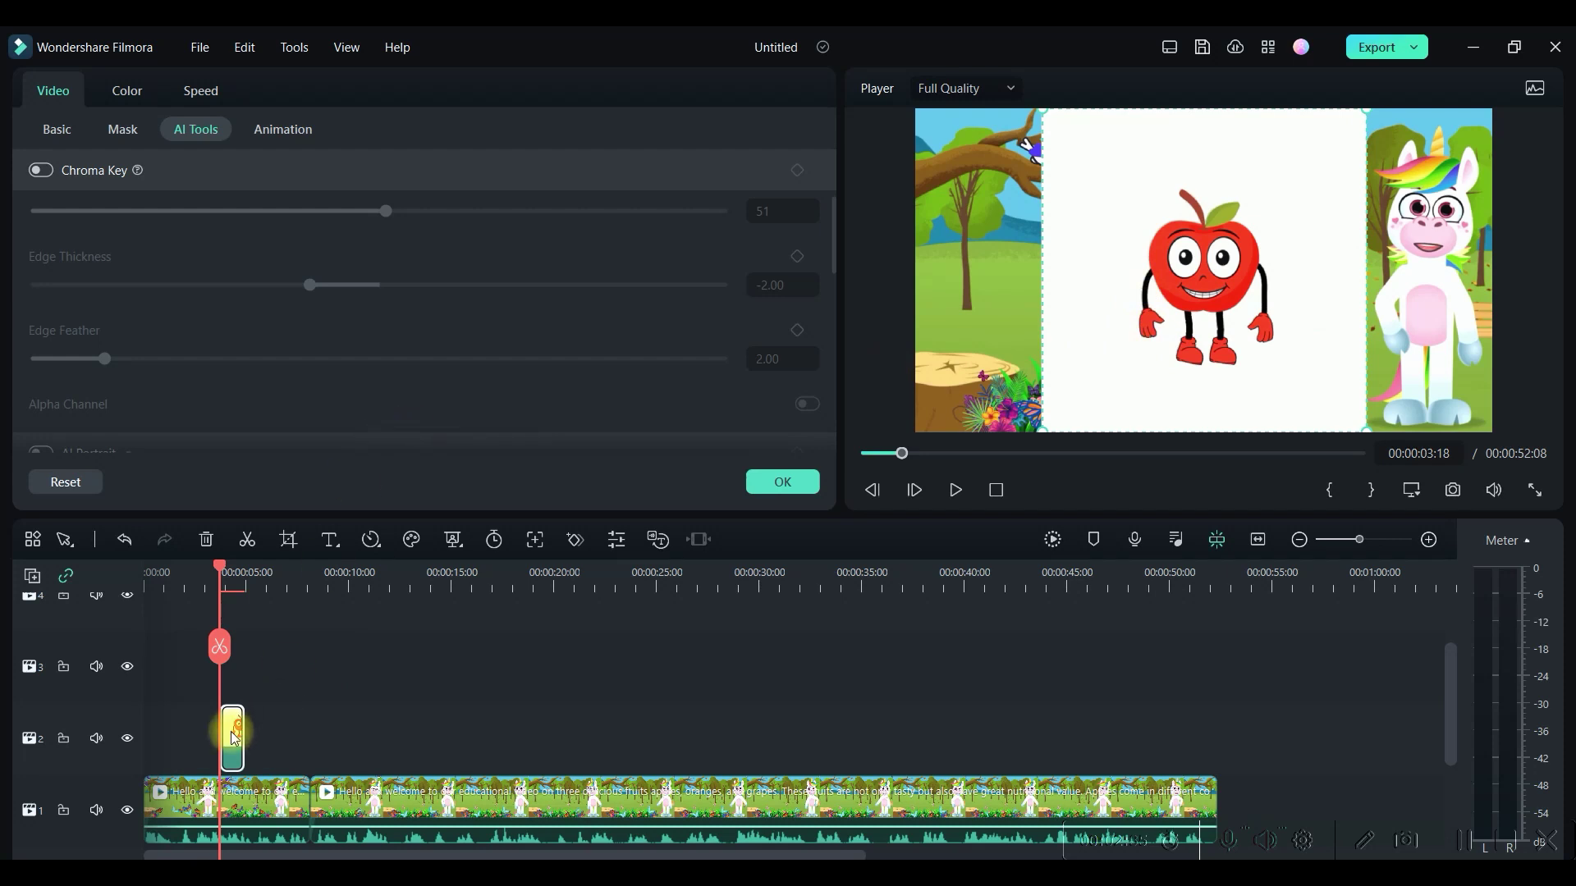
left_click_drag(1370, 545, 1390, 547)
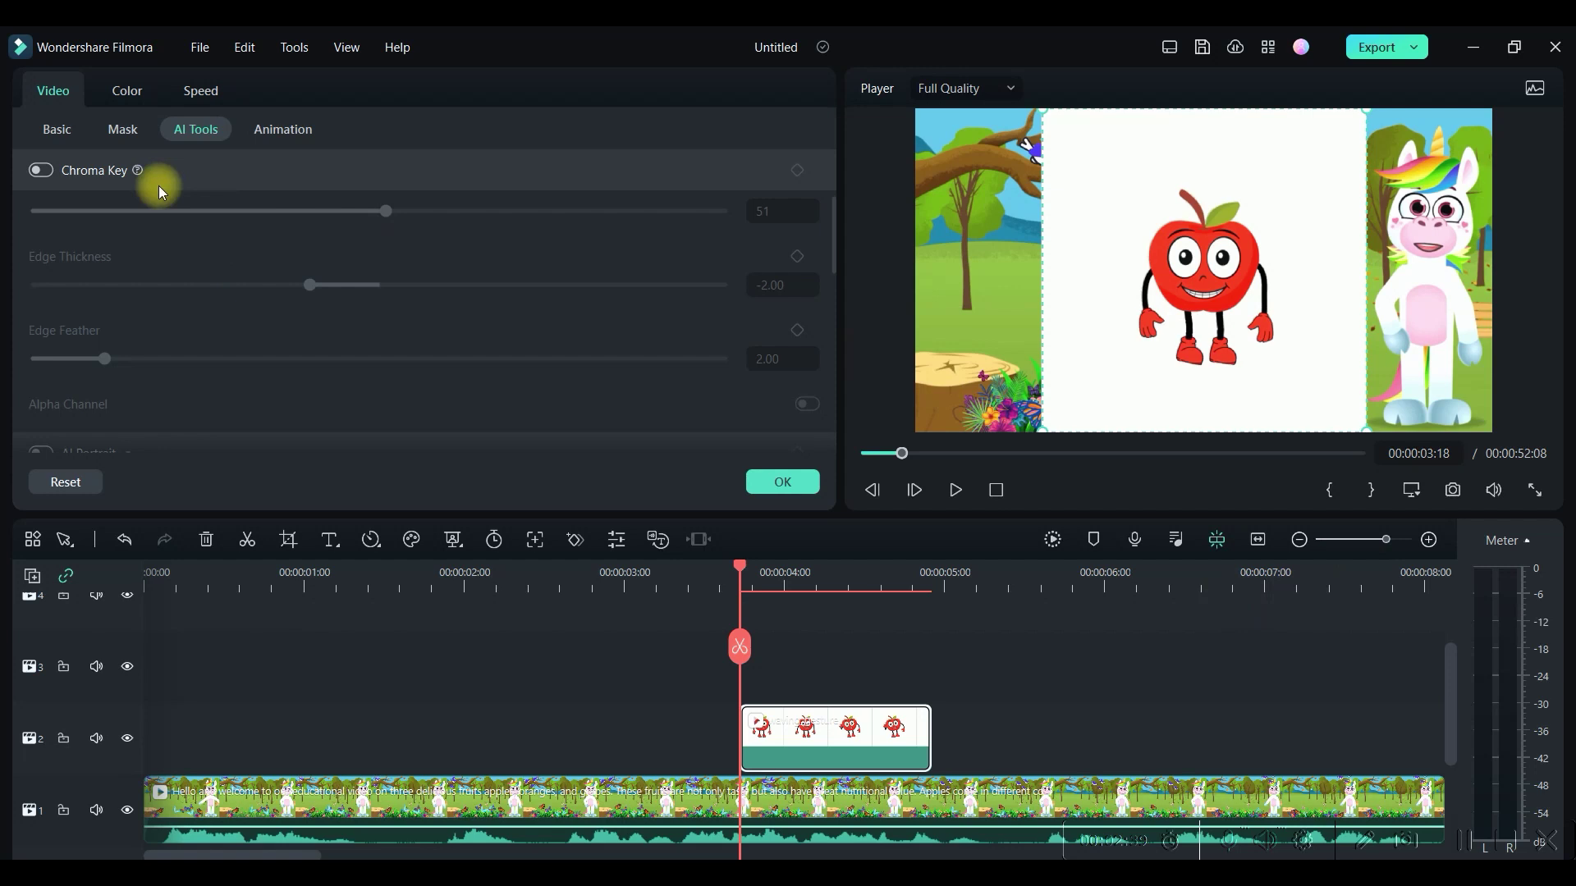
left_click(41, 171)
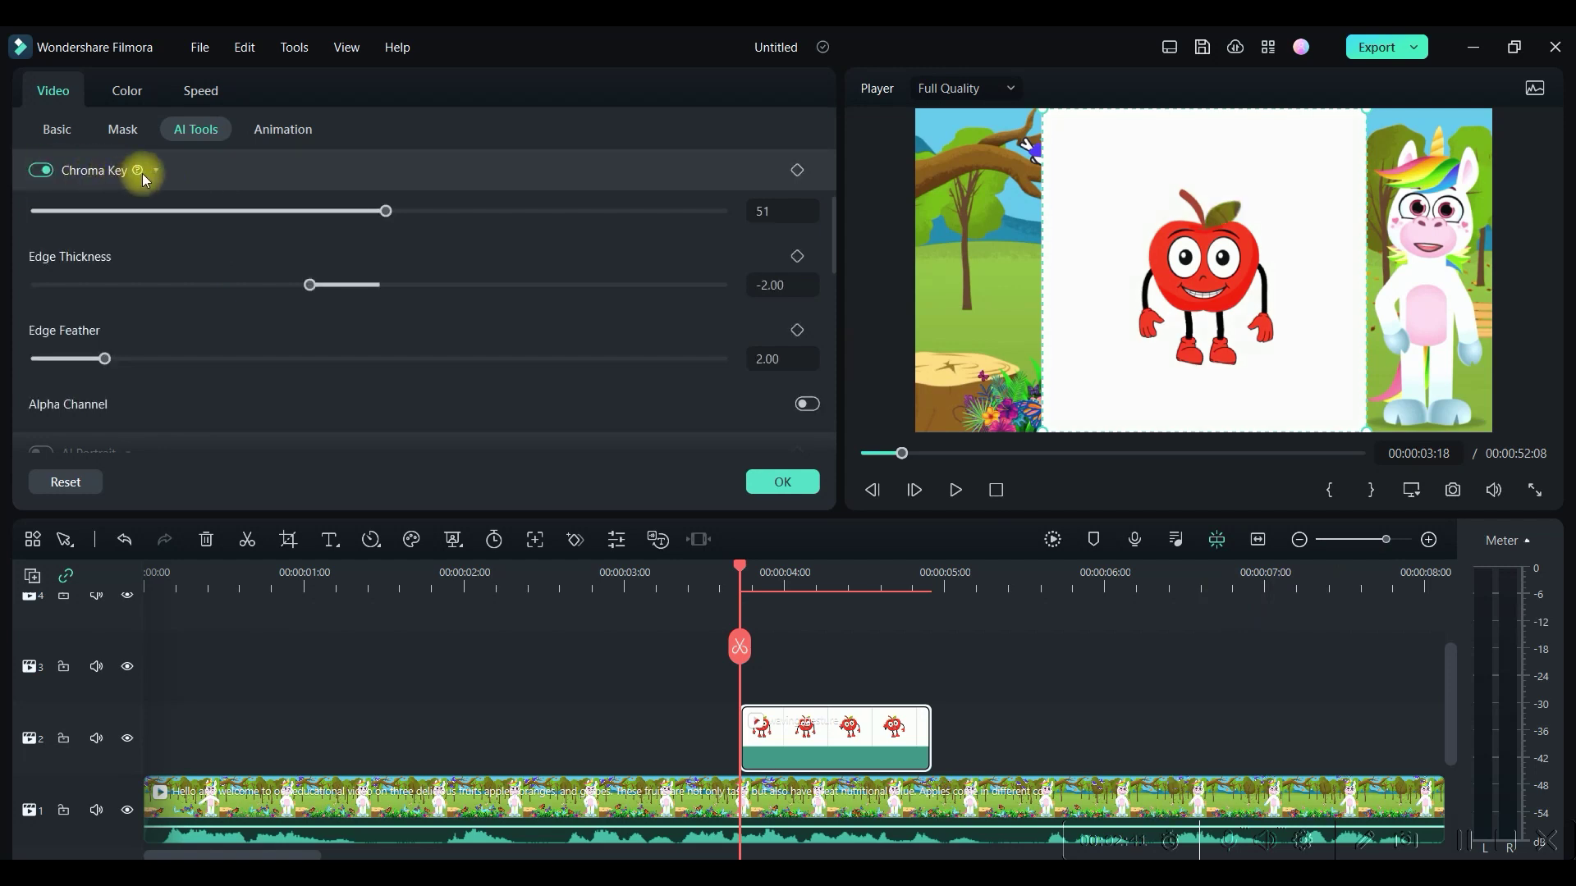
scroll(292, 273, "up", 3)
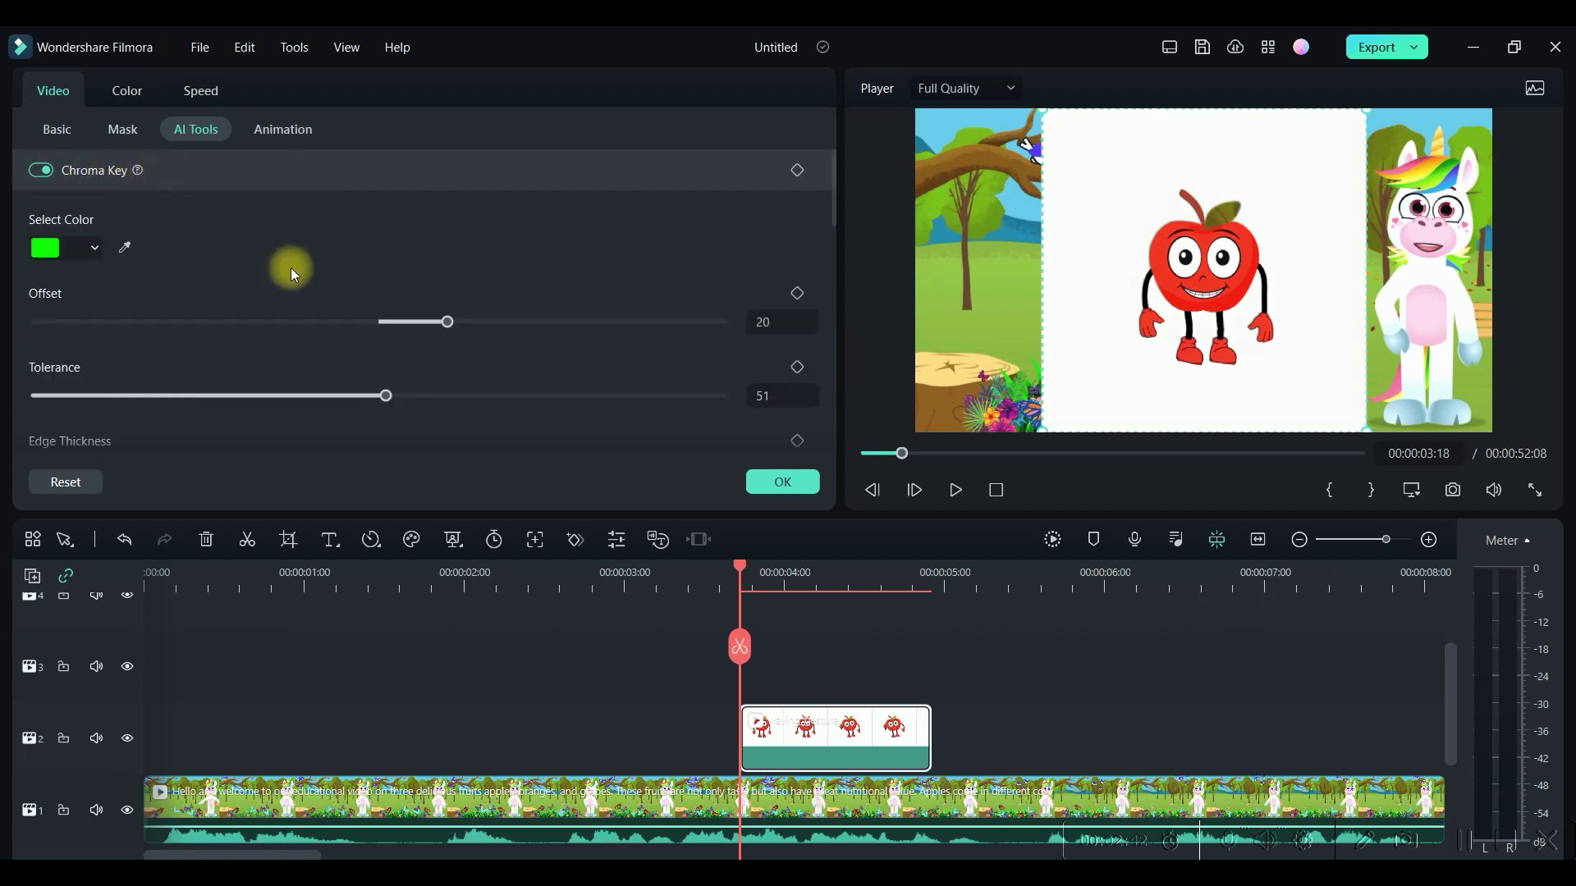
left_click(123, 248)
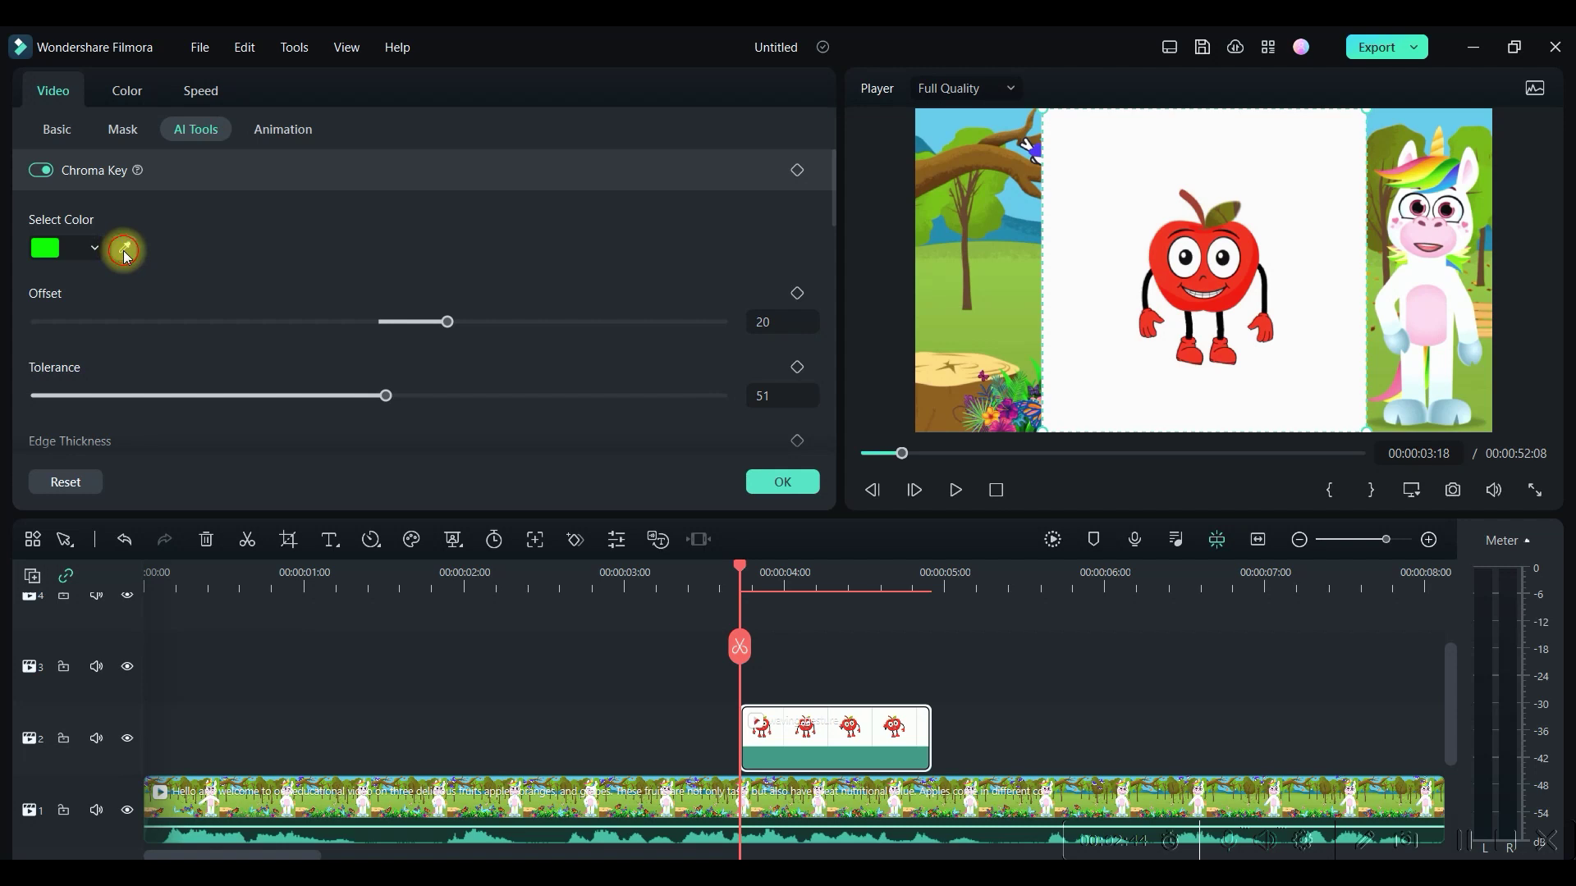
left_click(1146, 223)
- Enlarge and centre the apple in the scene, with chroma Offset 12 and Tolerance 100
left_click_drag(1225, 296, 1040, 329)
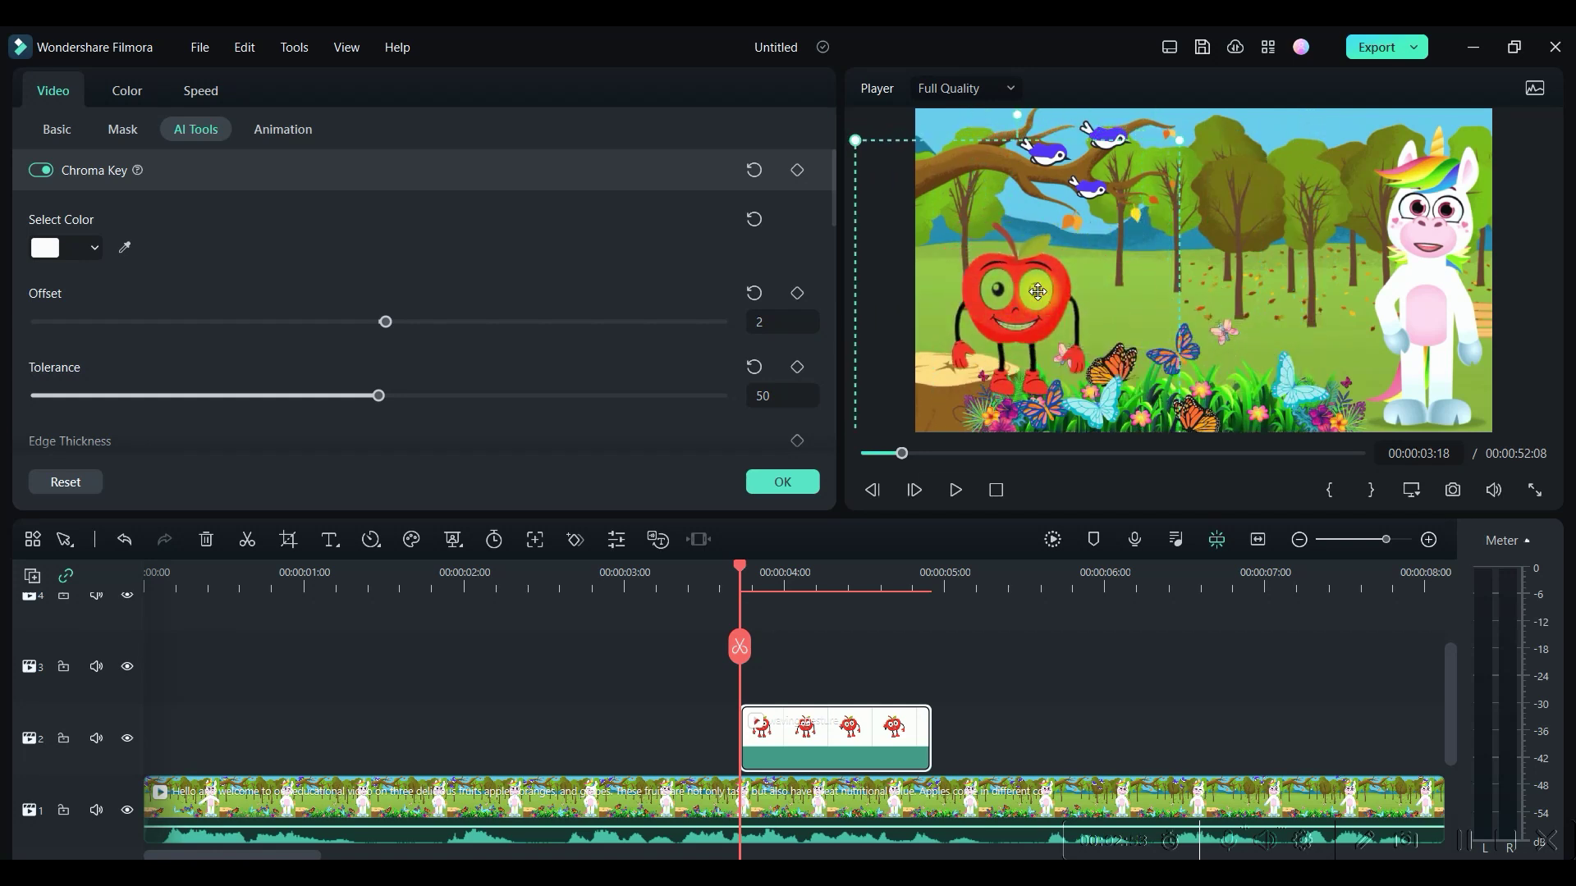
left_click_drag(1179, 145, 1354, 37)
left_click_drag(951, 304, 1082, 279)
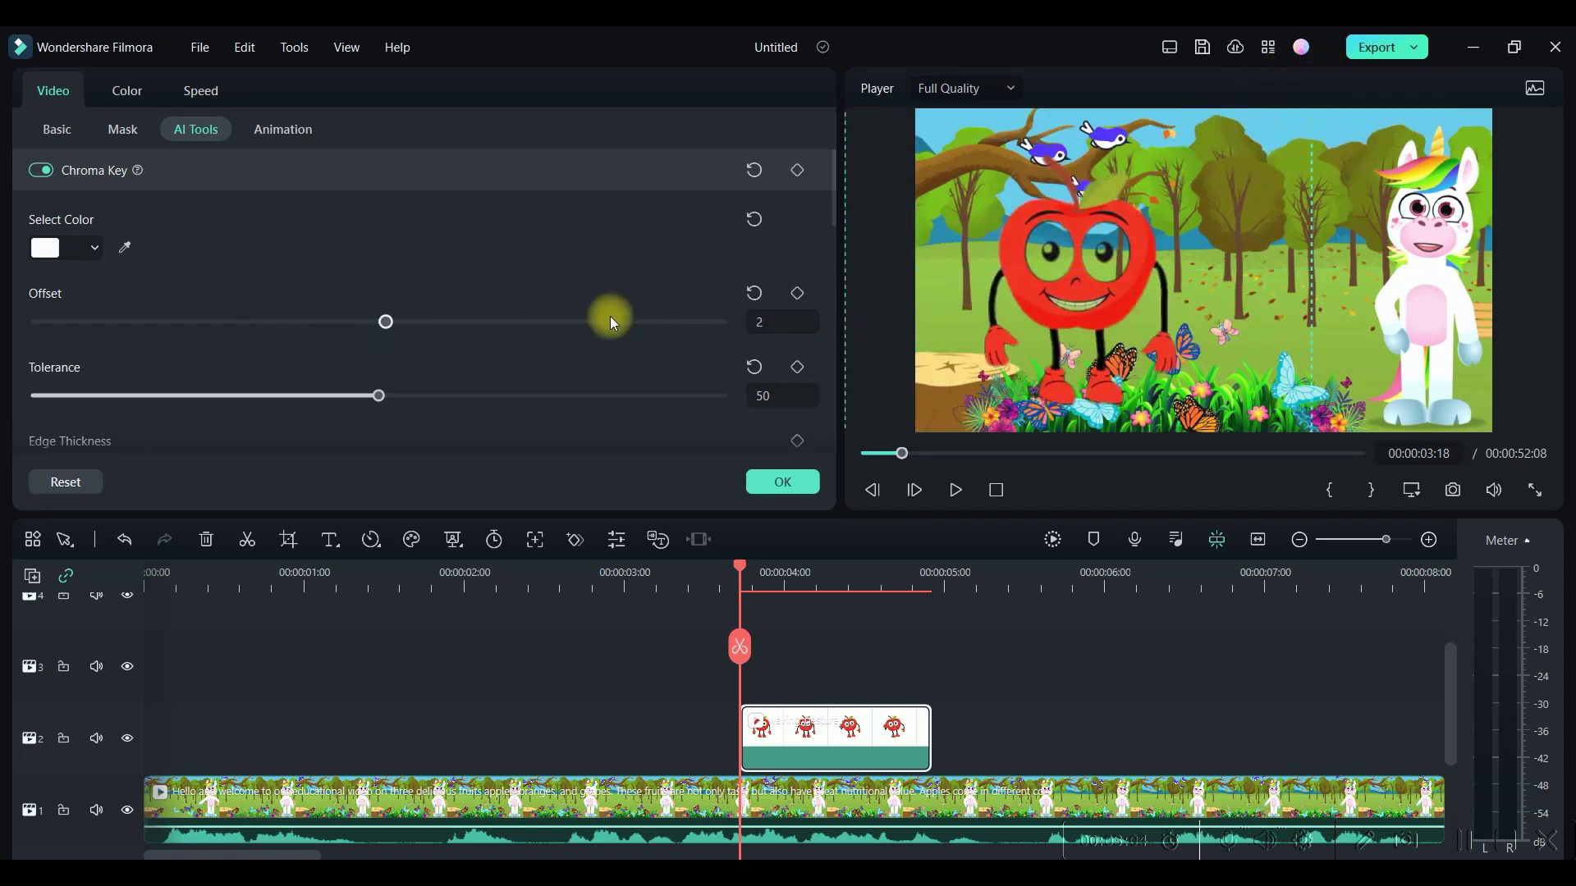
left_click_drag(416, 323, 420, 322)
left_click_drag(379, 396, 439, 393)
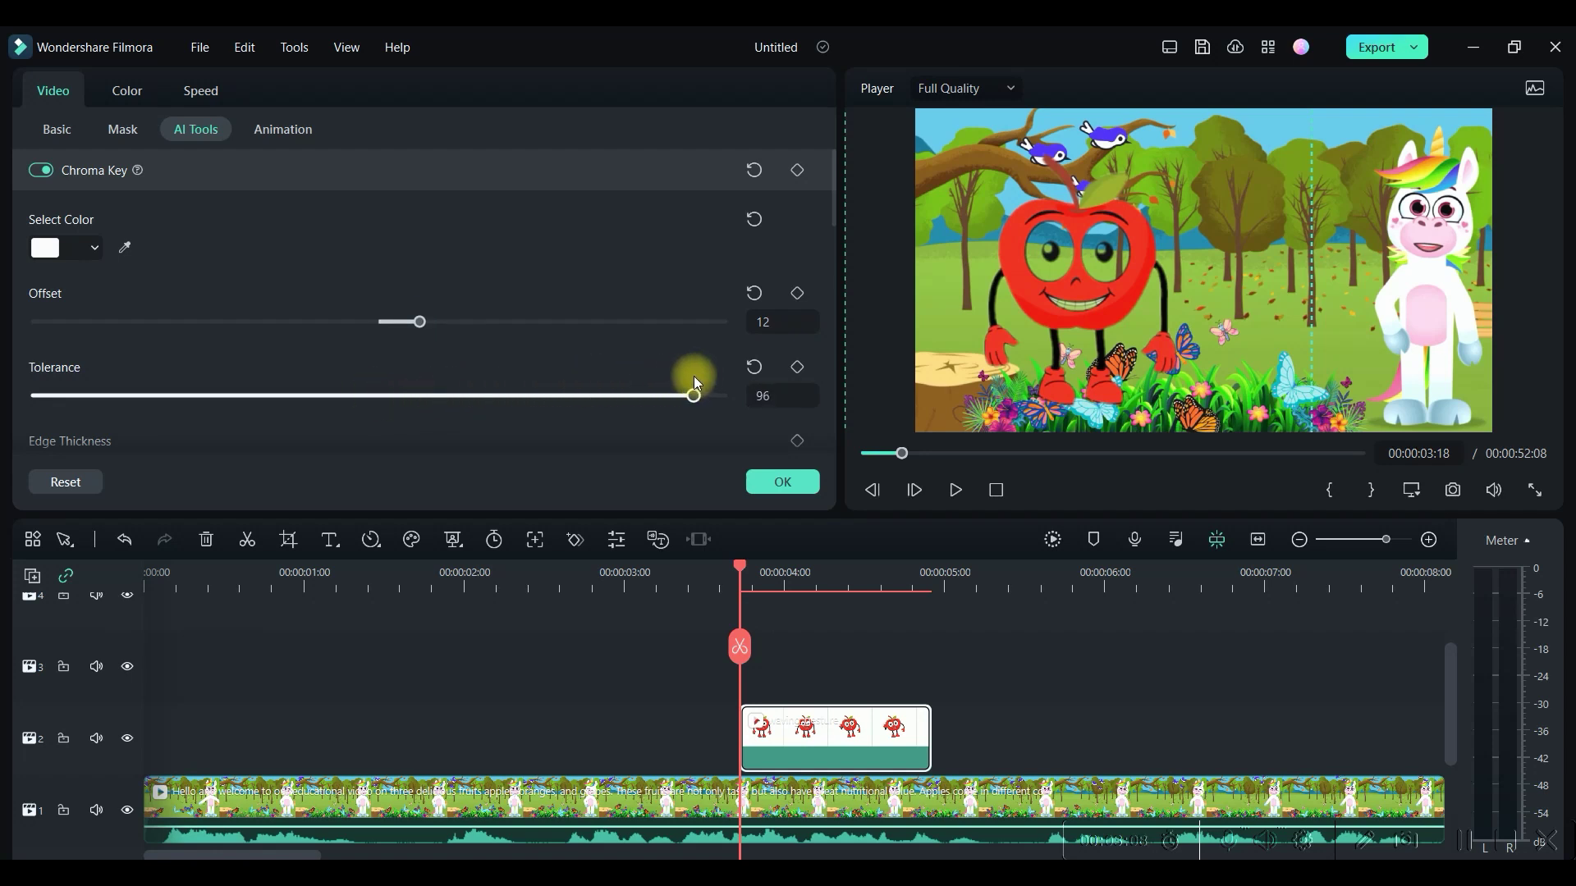
left_click_drag(742, 376, 744, 371)
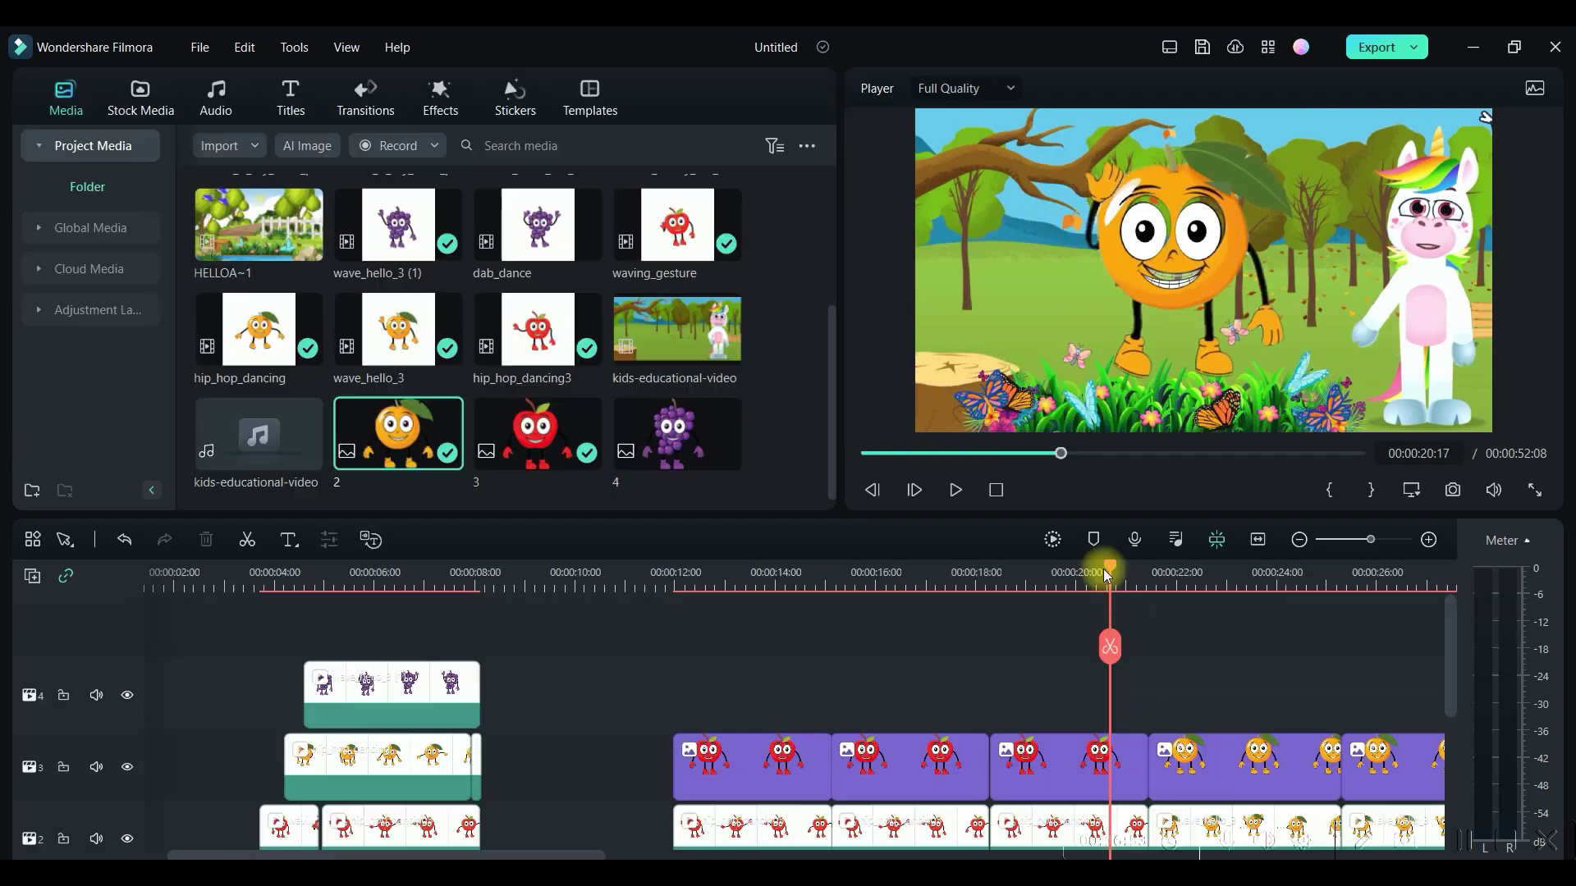
left_click(956, 490)
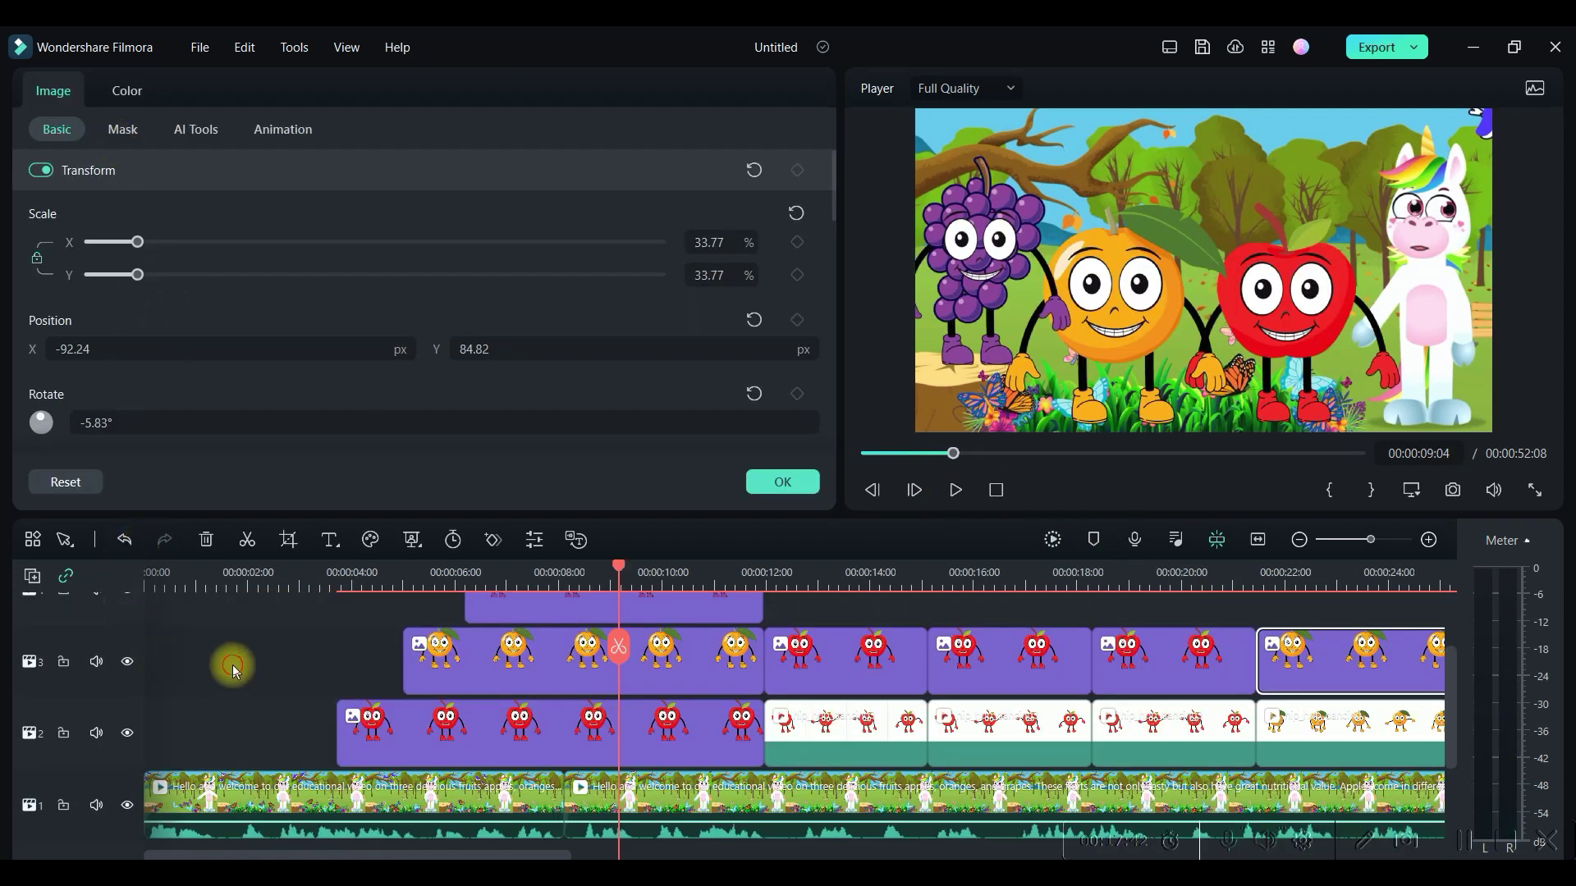
- Add Twinkle Star 5 from Trending on a new top track, stretched to the video's end
left_click(234, 671)
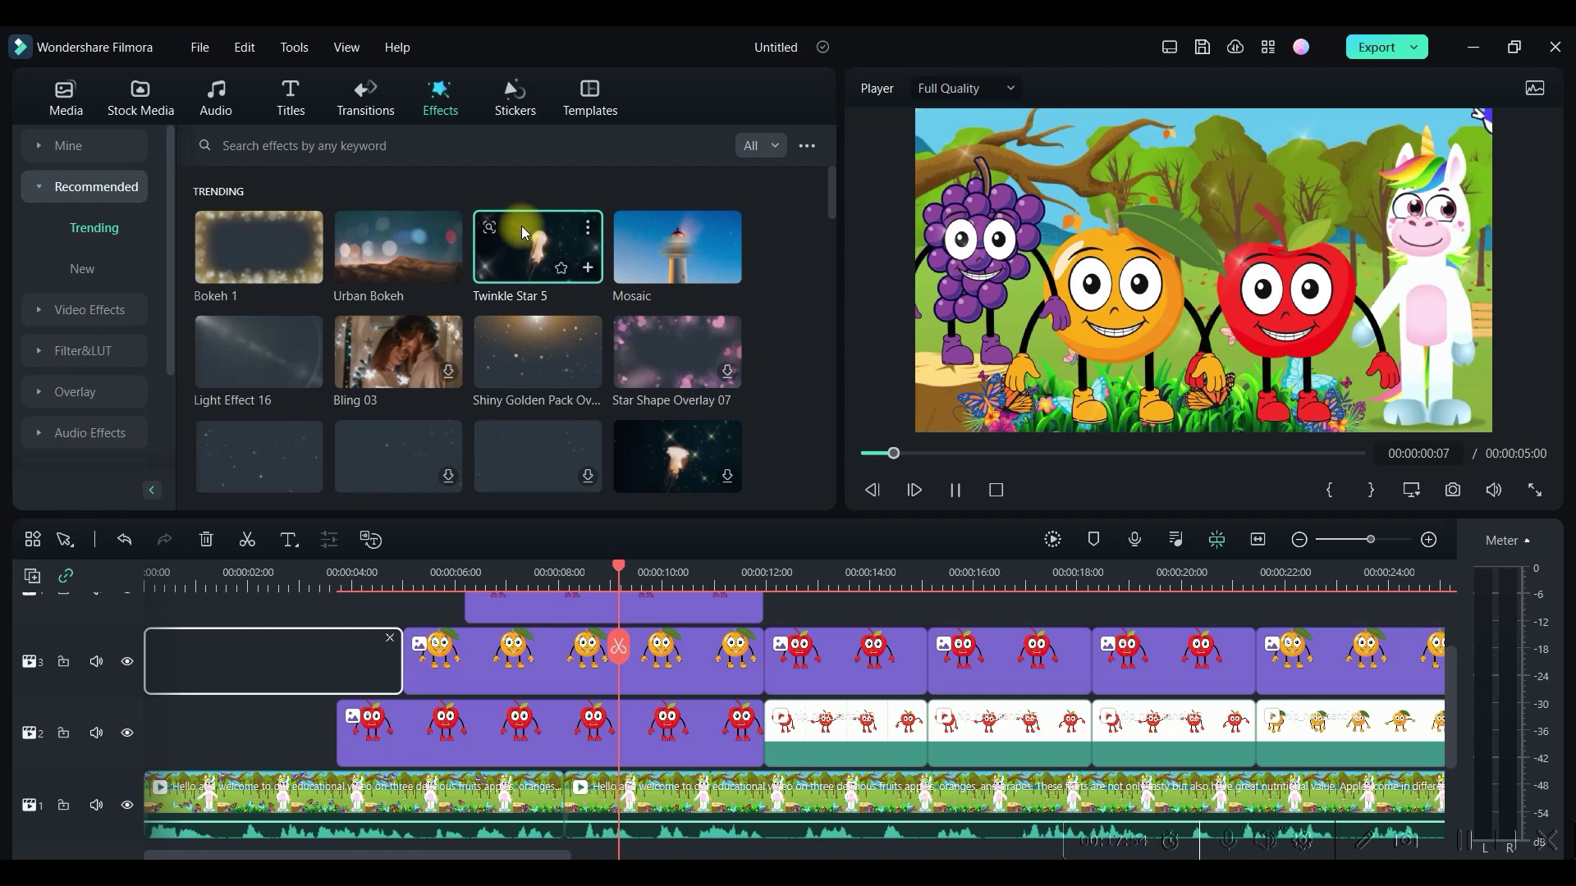
left_click(401, 665)
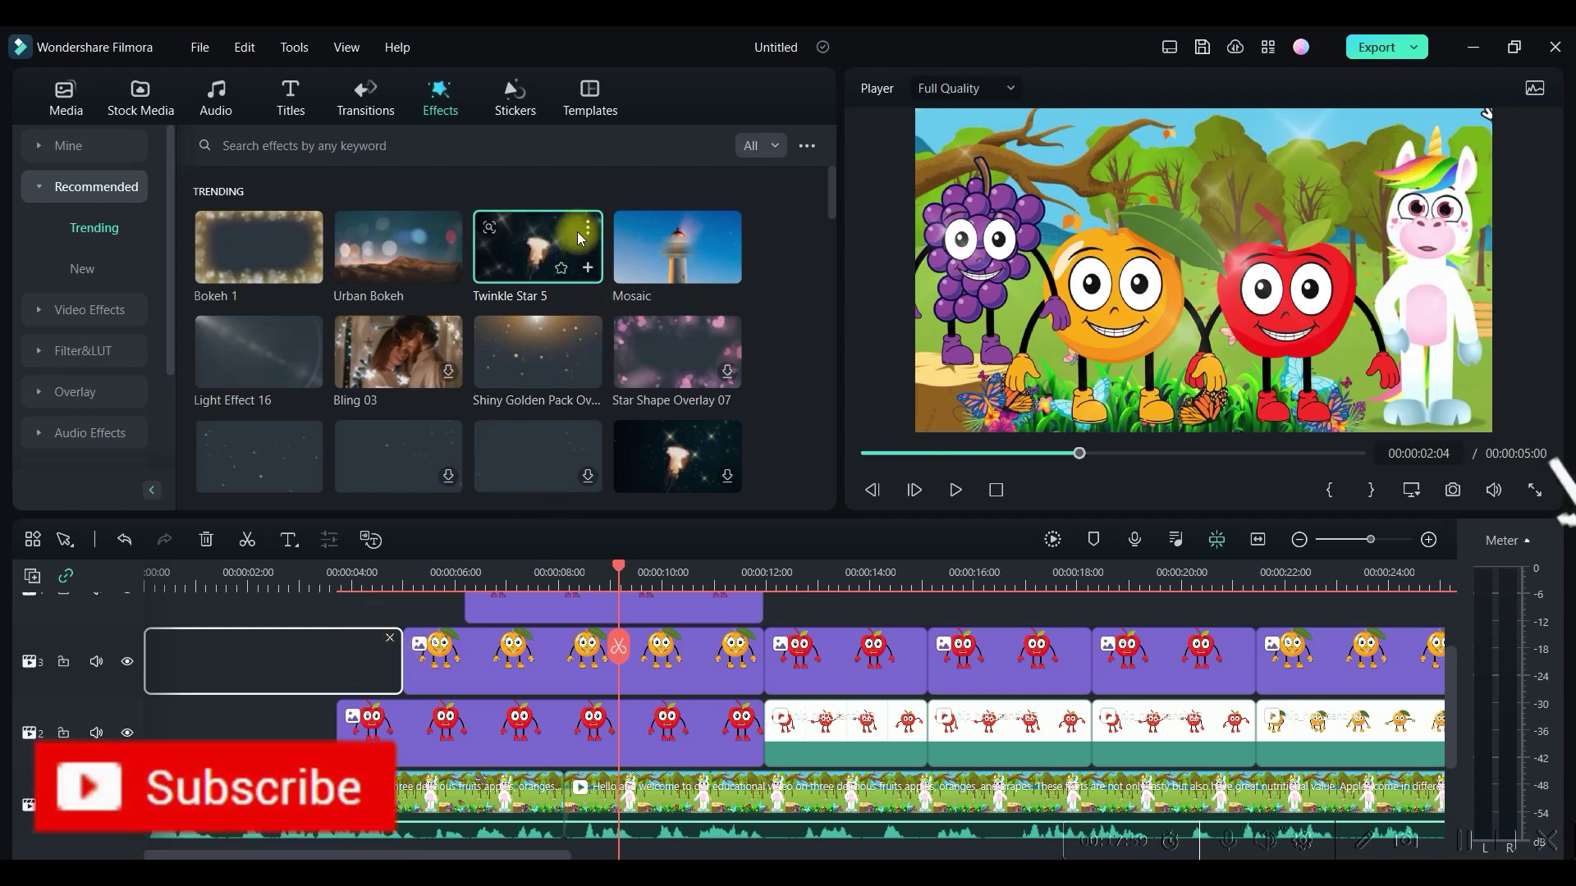
left_click_drag(580, 240, 168, 632)
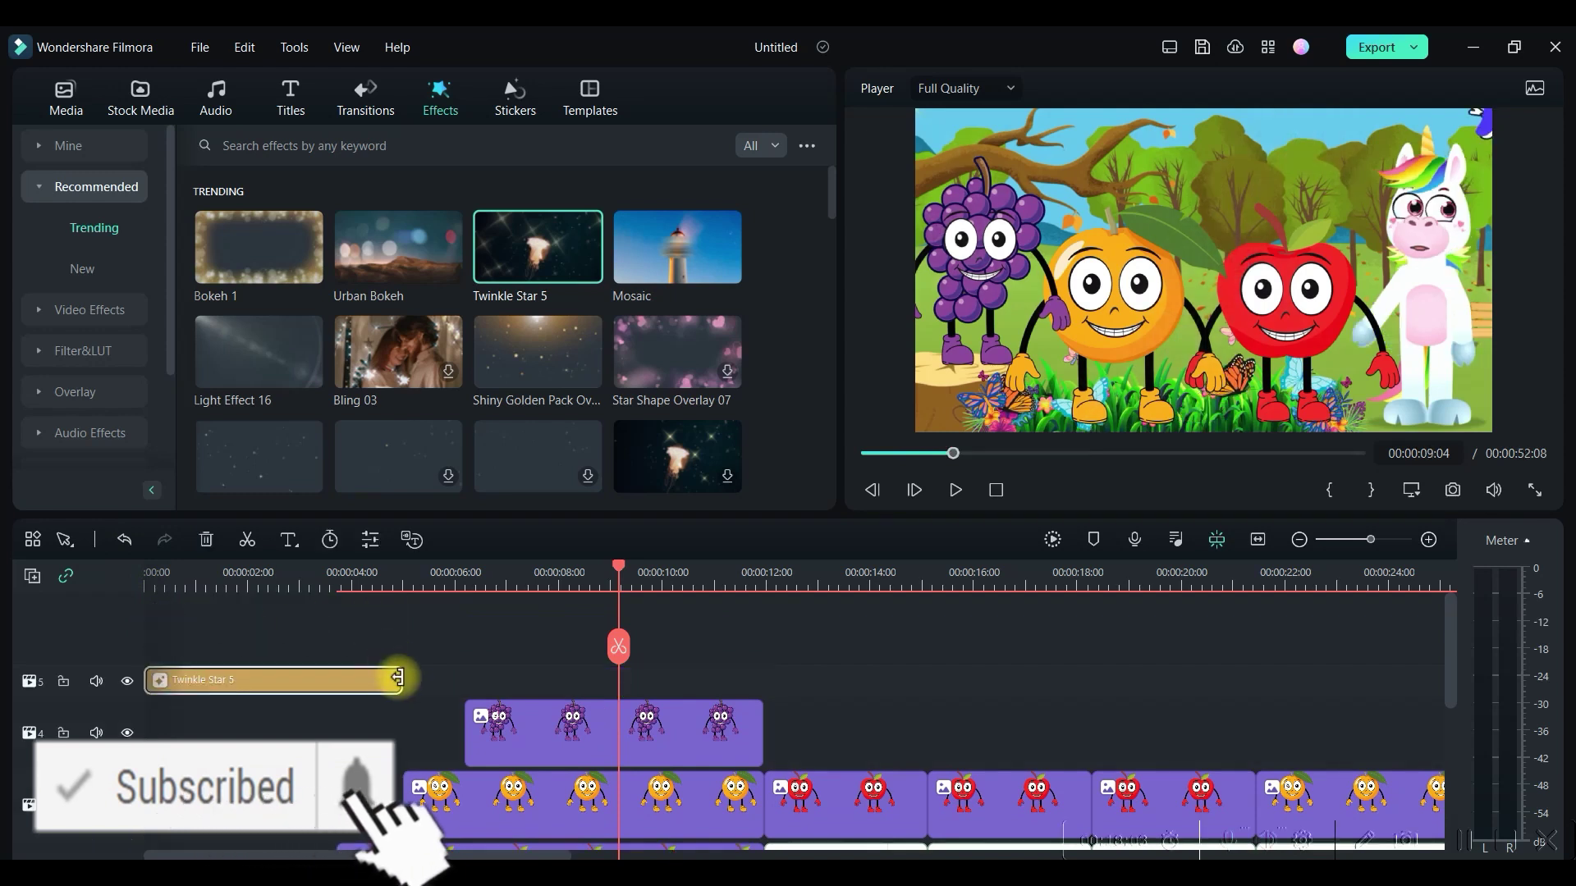
left_click_drag(397, 678, 589, 679)
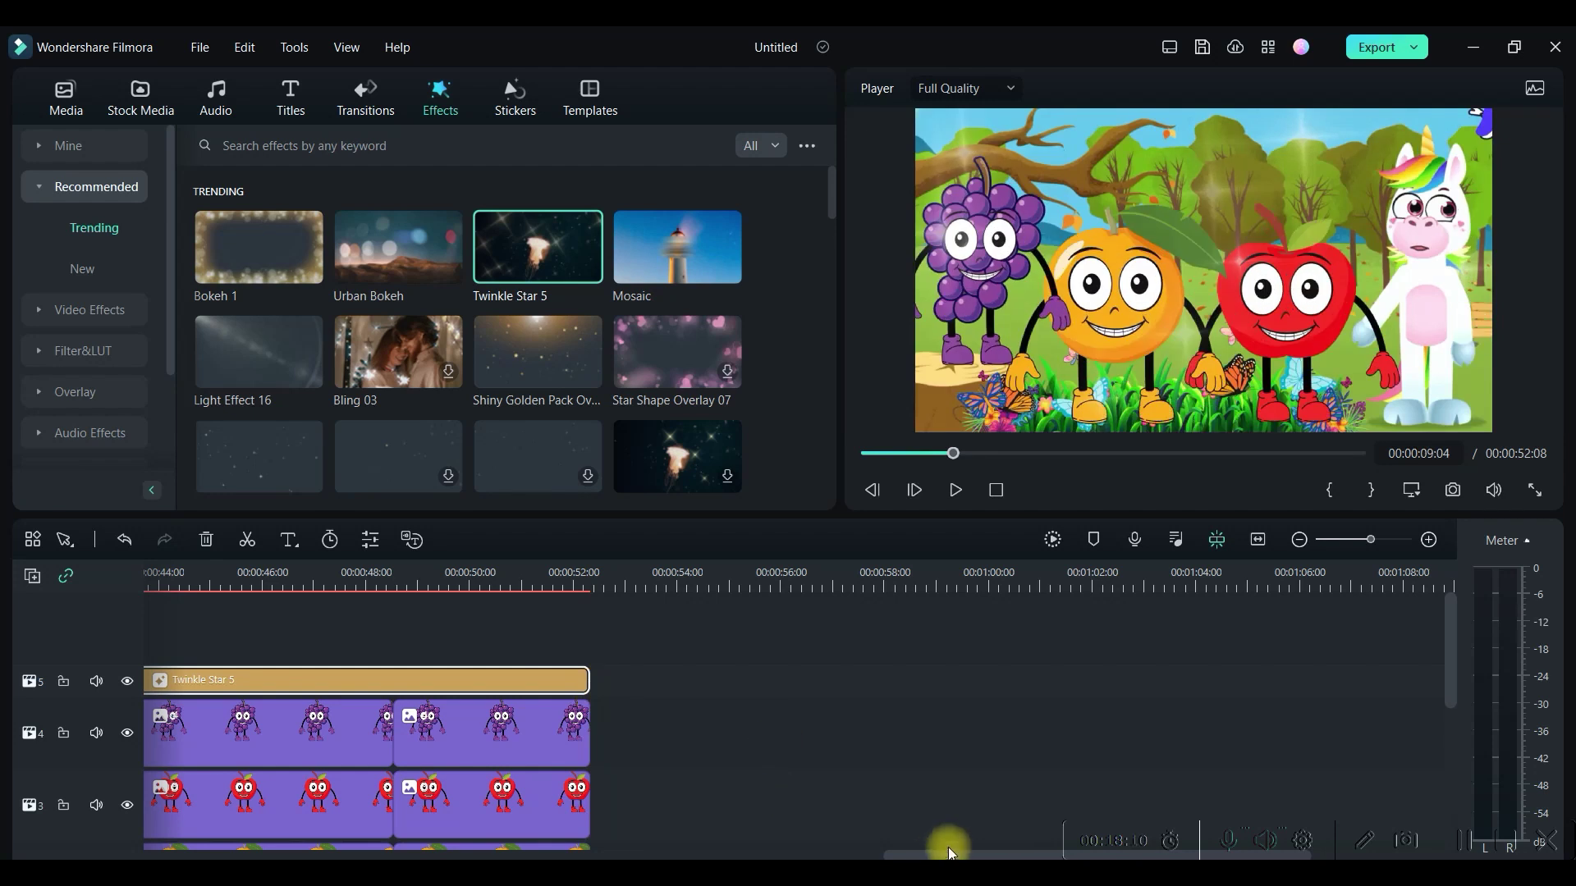
left_click_drag(952, 854, 362, 668)
- Set Twinkle Star 5 Strength to 4.60 and Speed to 3.86, then play from the start
double_click(340, 681)
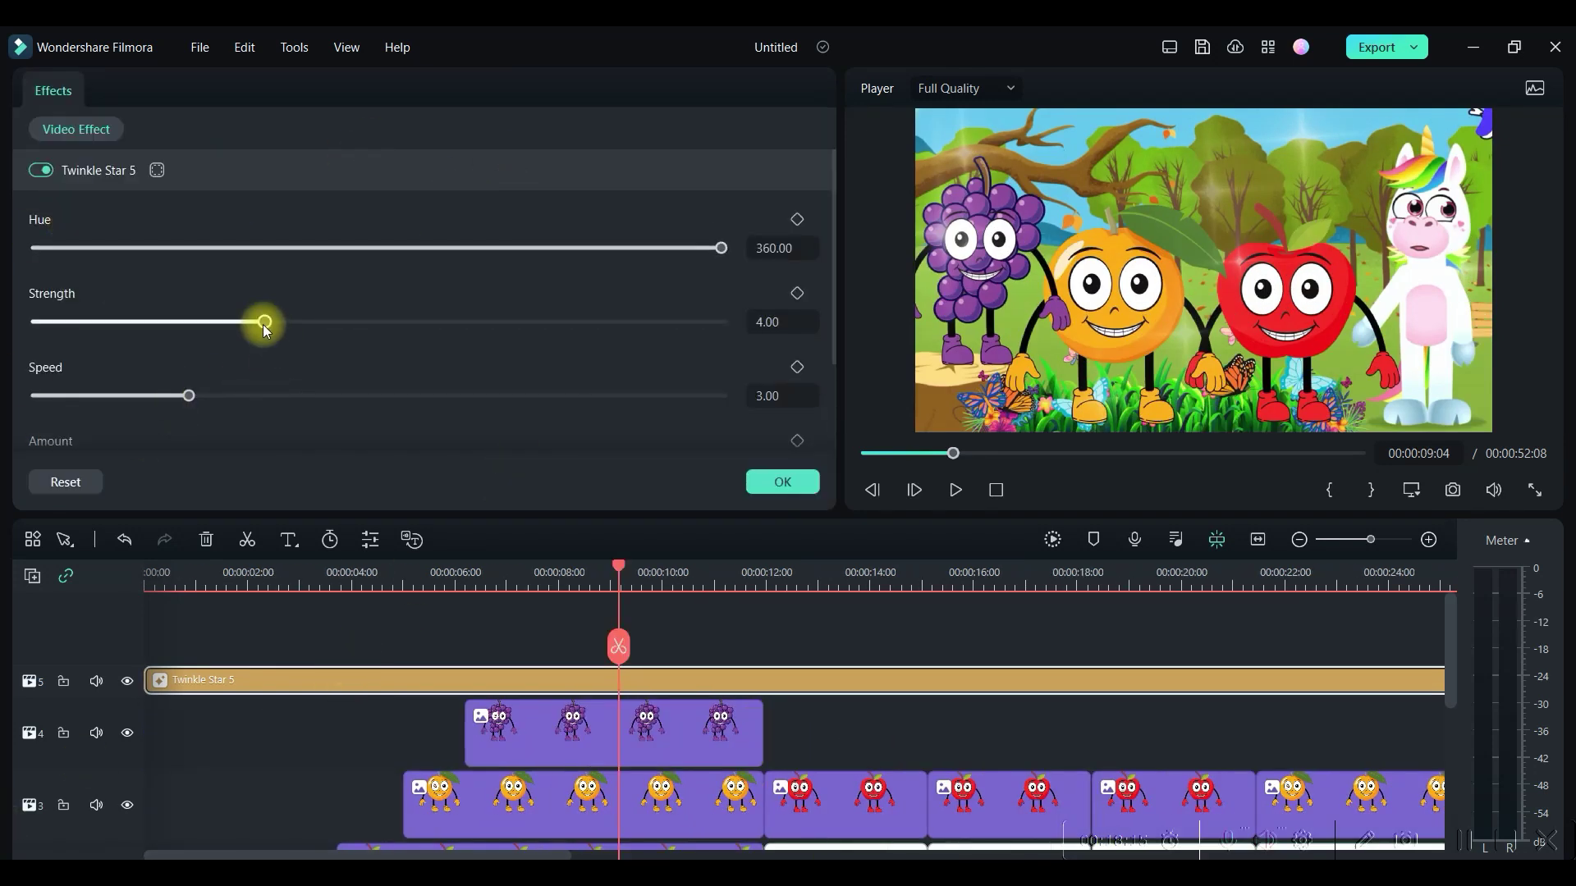
left_click_drag(296, 330, 312, 327)
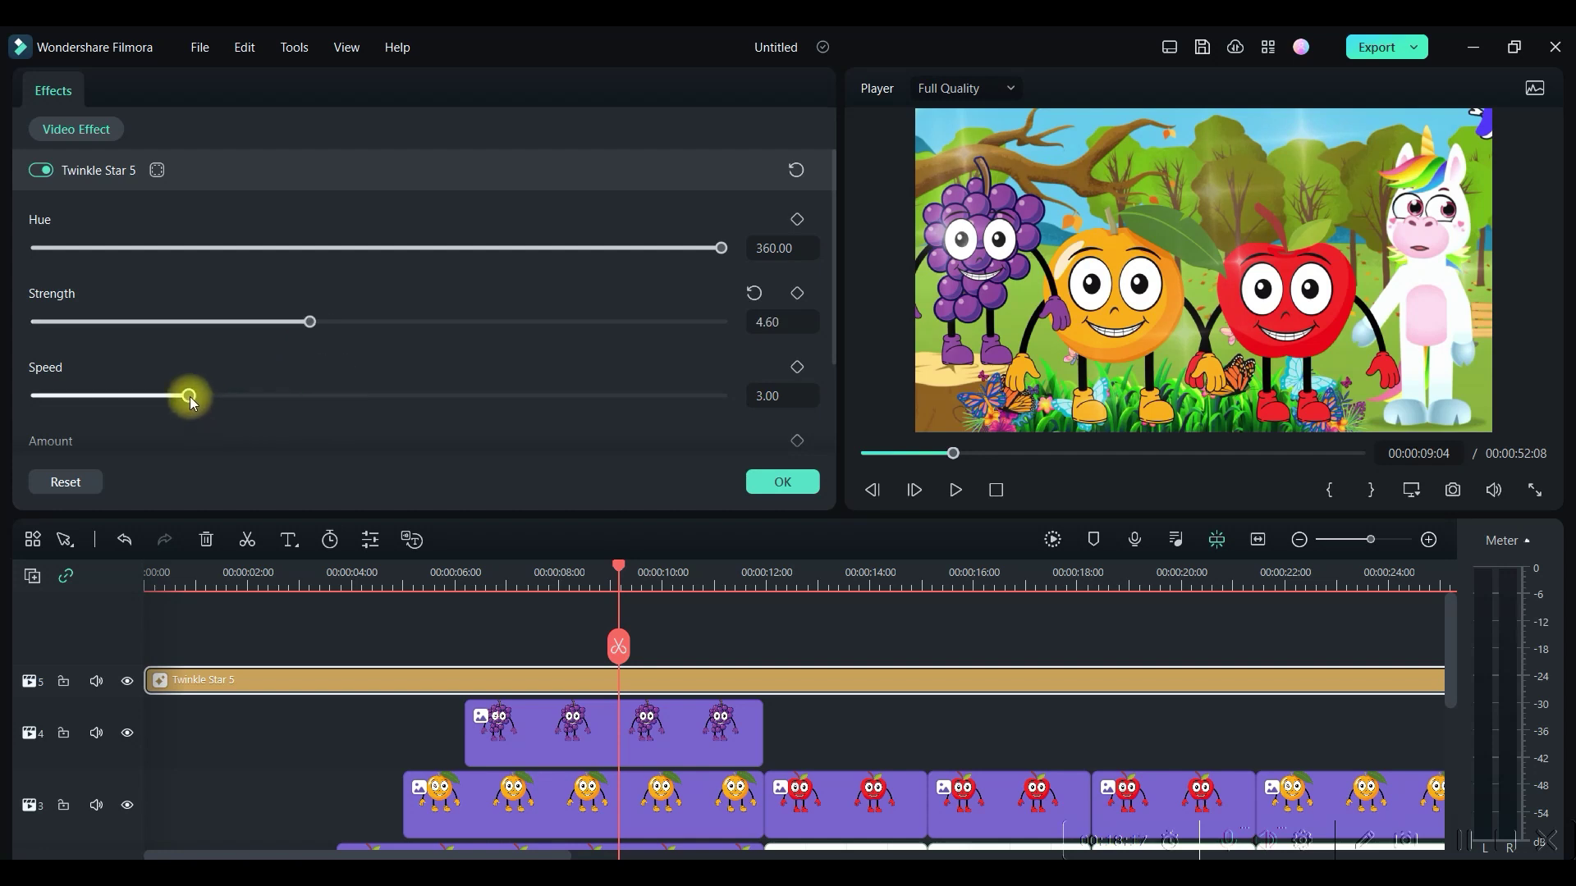
left_click_drag(189, 396, 255, 398)
scroll(420, 374, "down", 3)
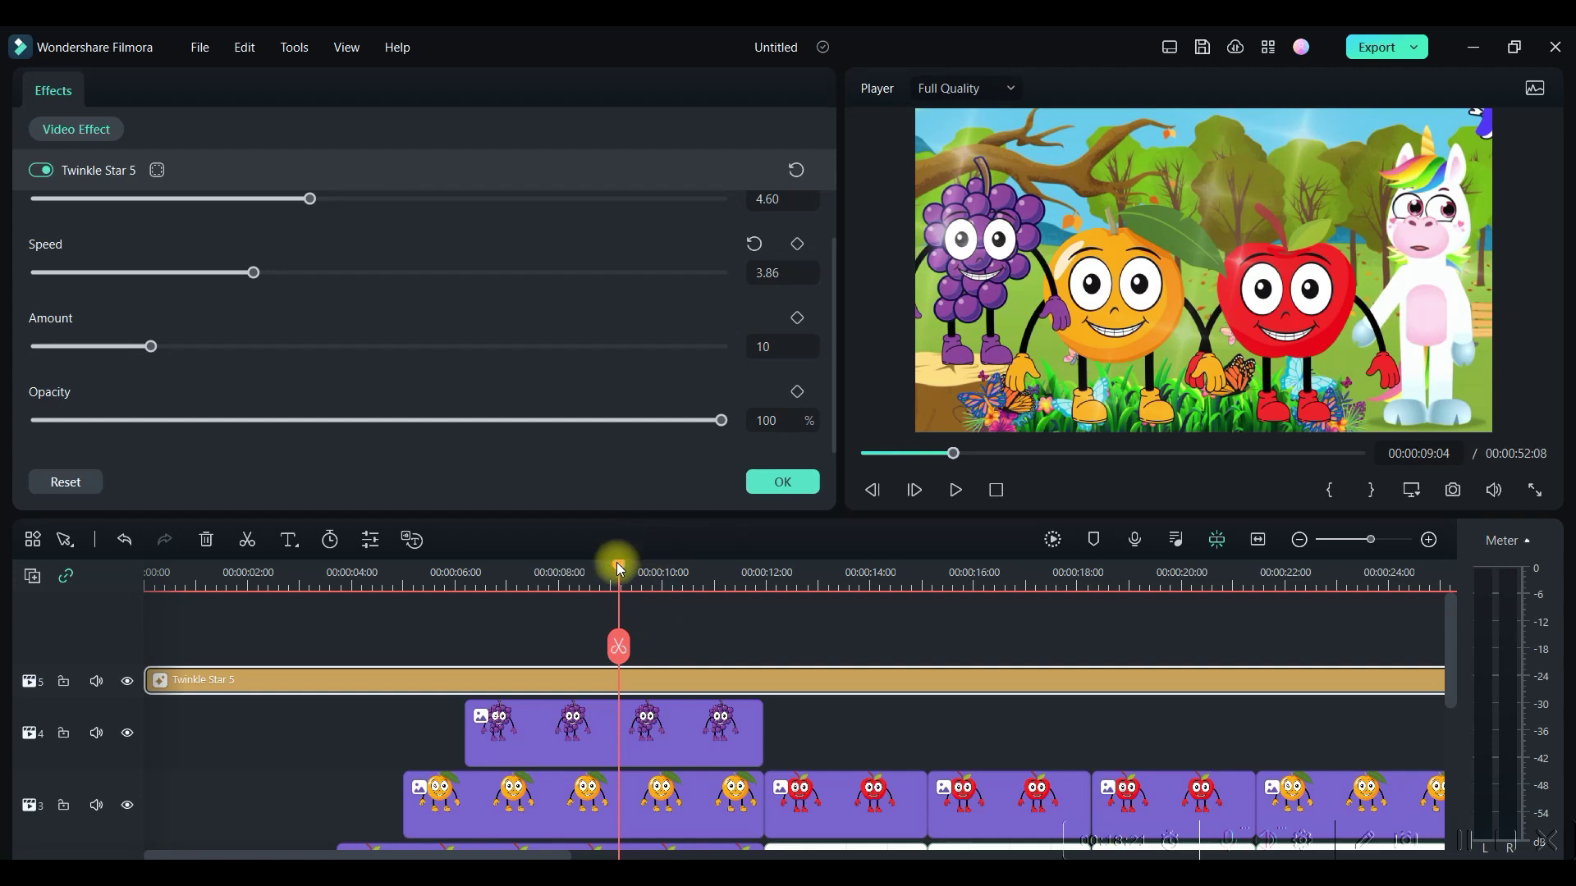
left_click_drag(620, 569, 4, 678)
left_click(954, 492)
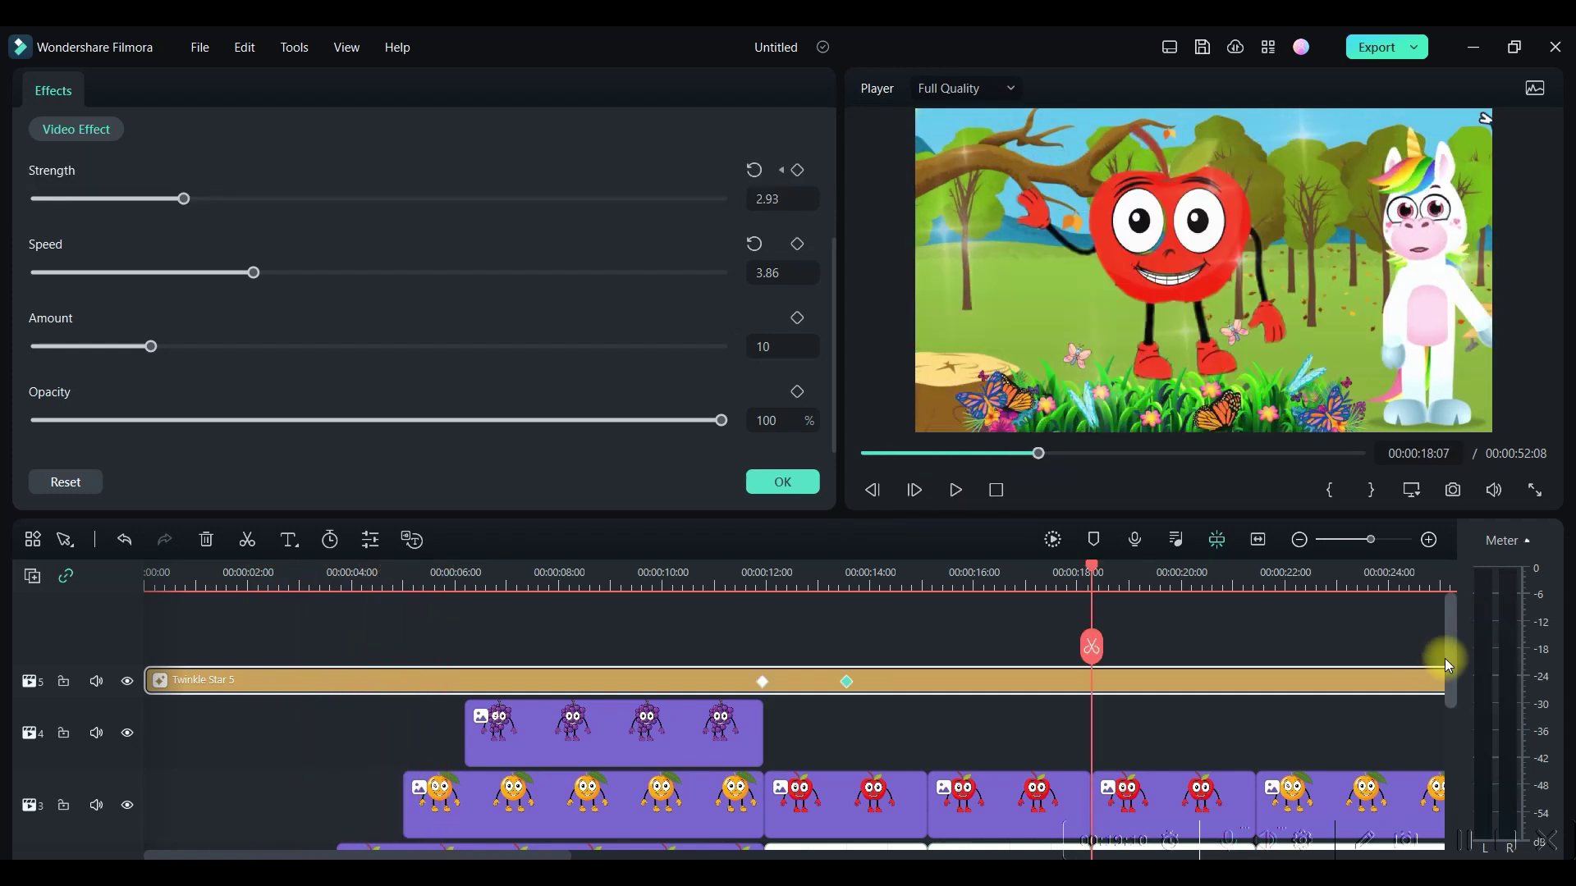
left_click_drag(1446, 654, 1446, 794)
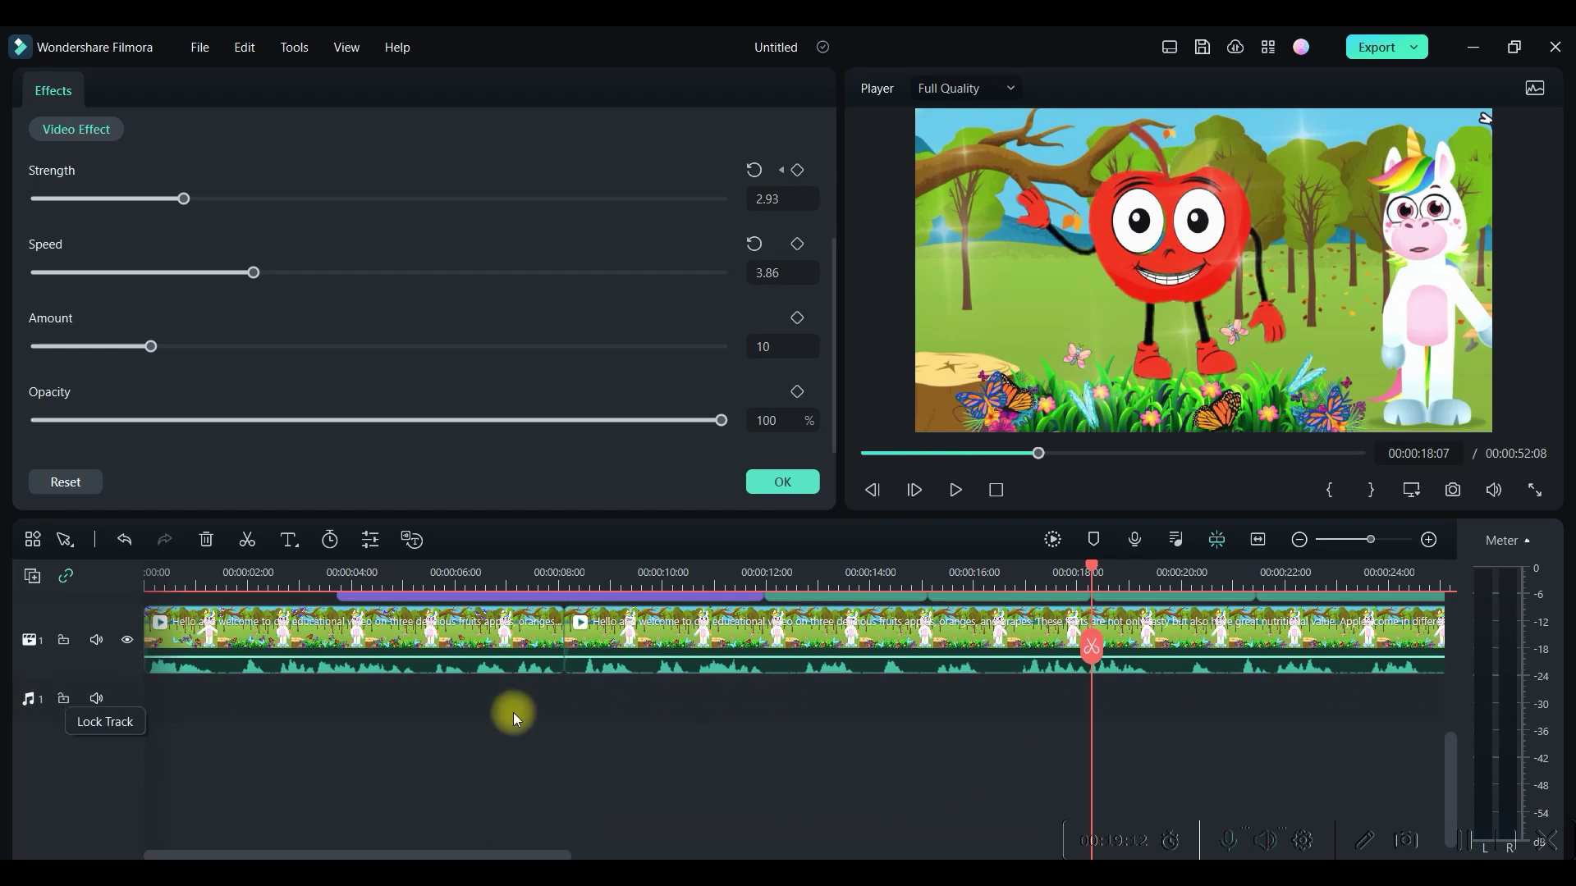
- Search the music library for 'Happy' and add Joyful Electronica Travel to the audio track
left_click(258, 738)
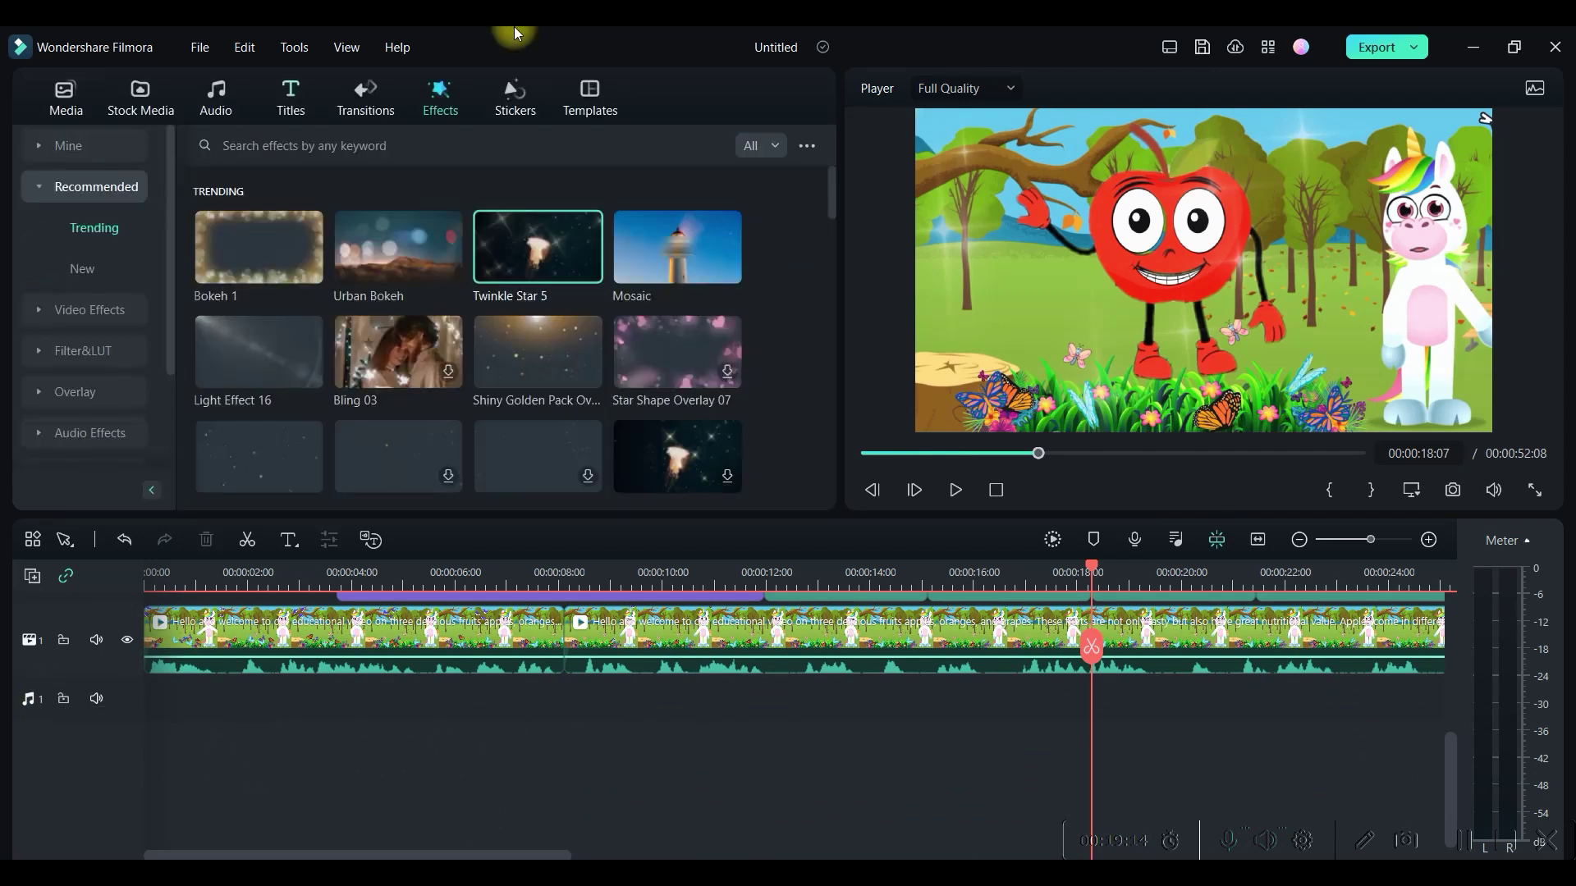
left_click(220, 95)
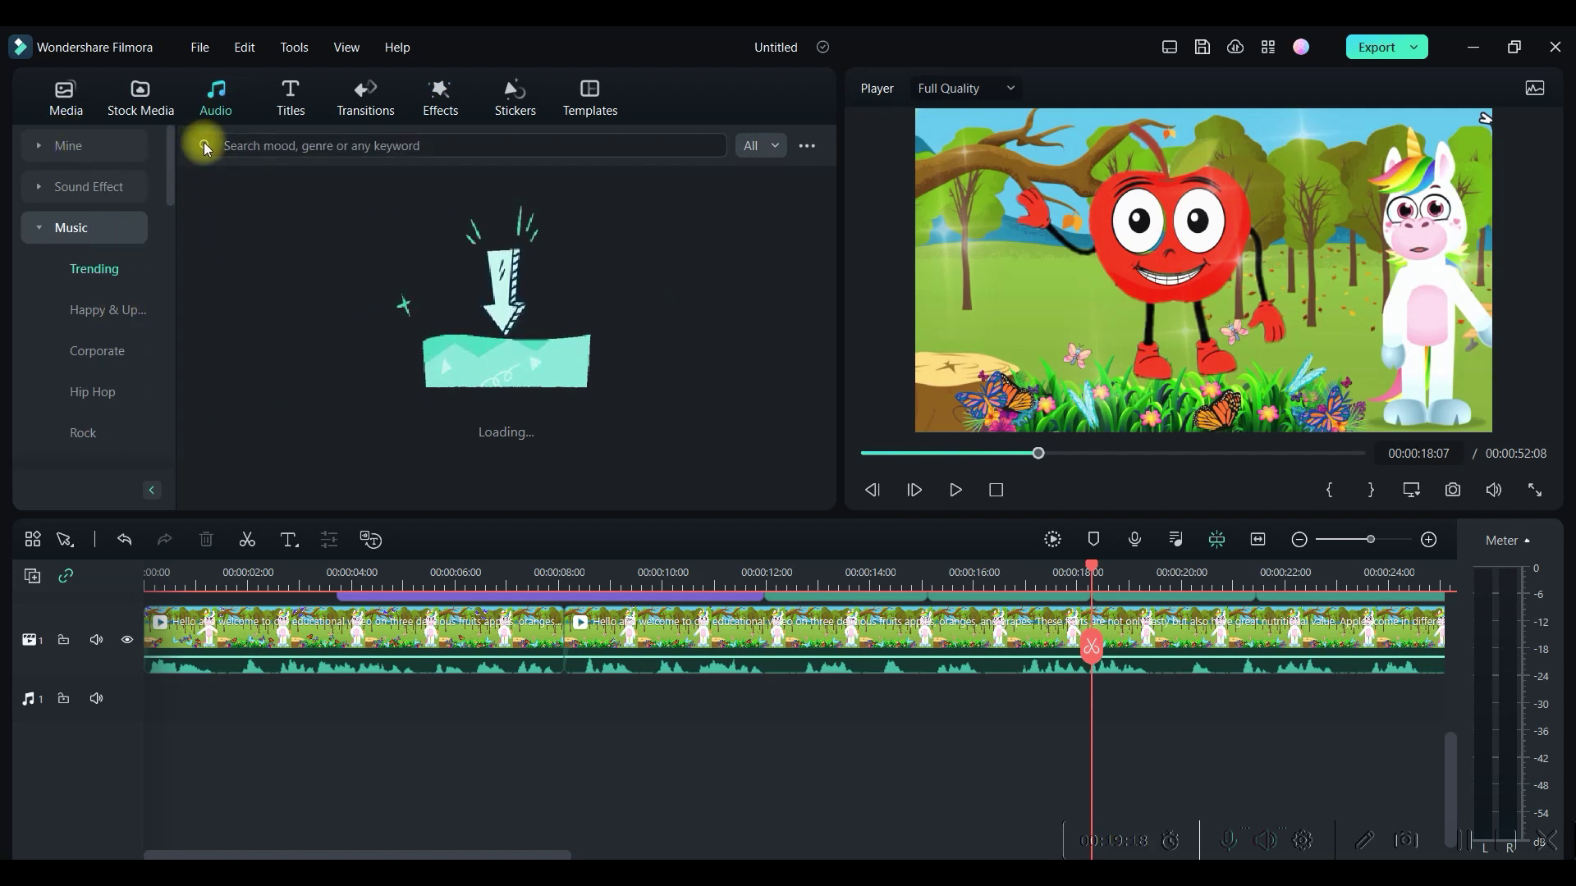
left_click(376, 146)
type("Happy")
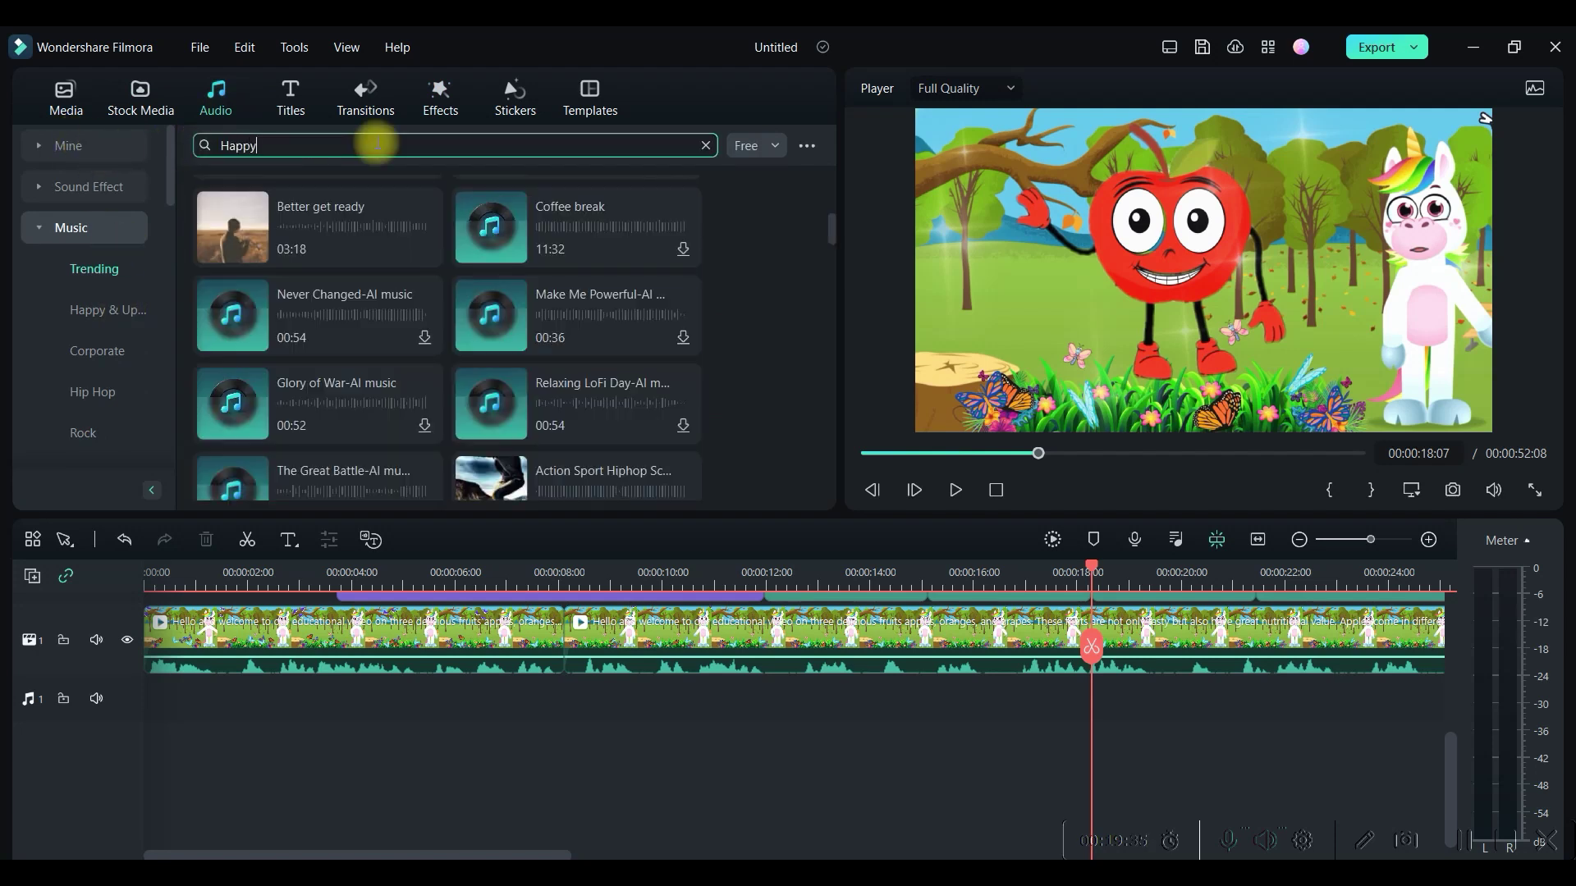
key("Return")
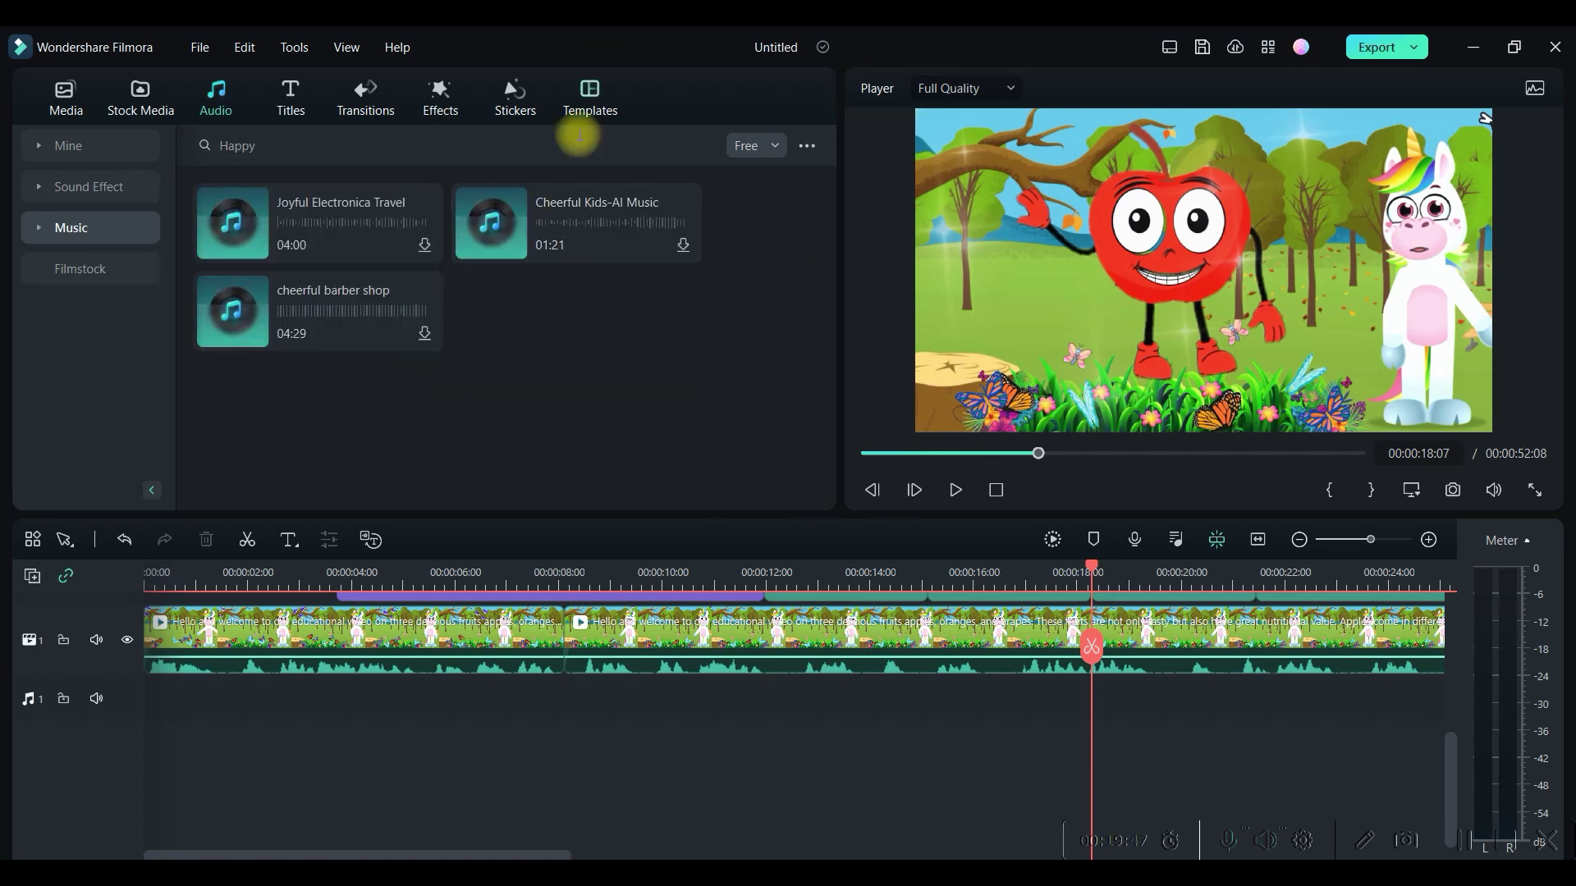
left_click_drag(332, 237, 156, 708)
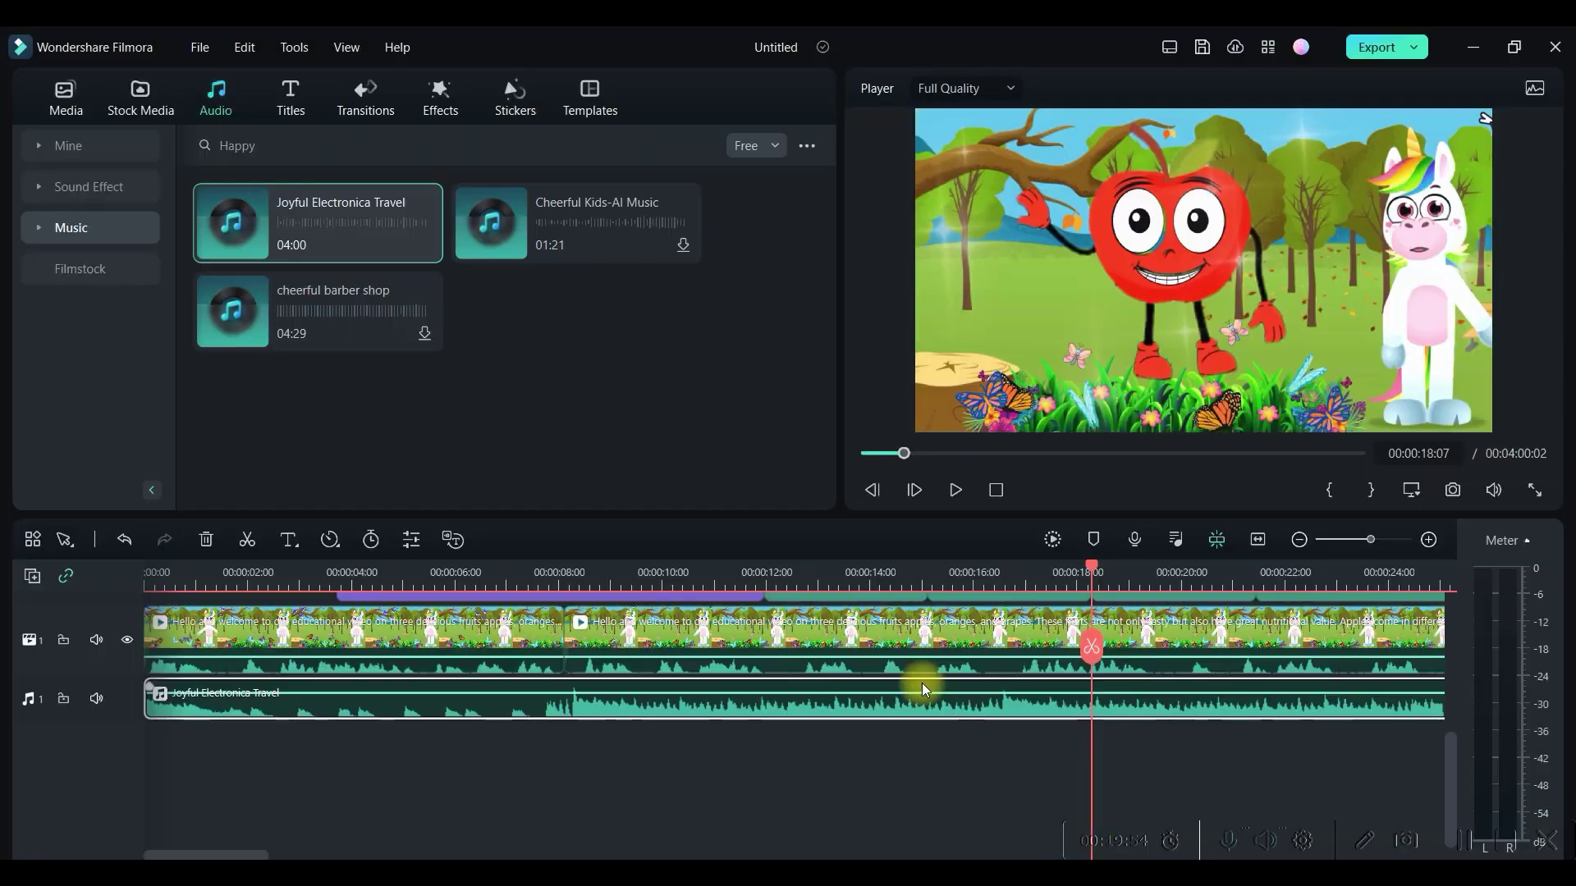
- Lower the music volume to about -22 dB with a 13.68 s fade-in
double_click(909, 704)
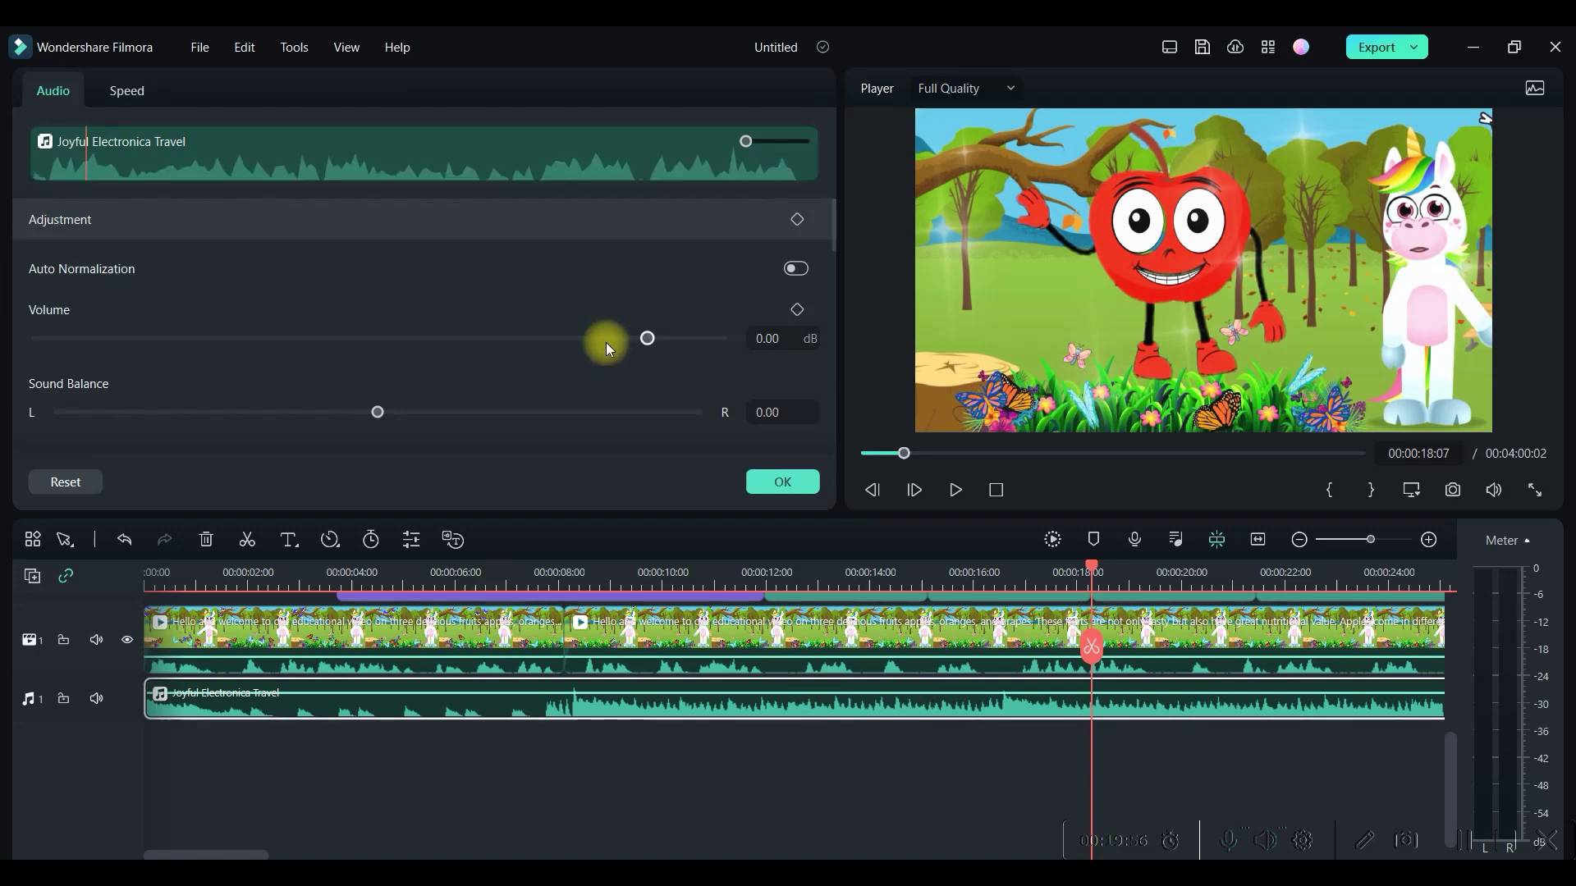
left_click_drag(632, 343, 520, 348)
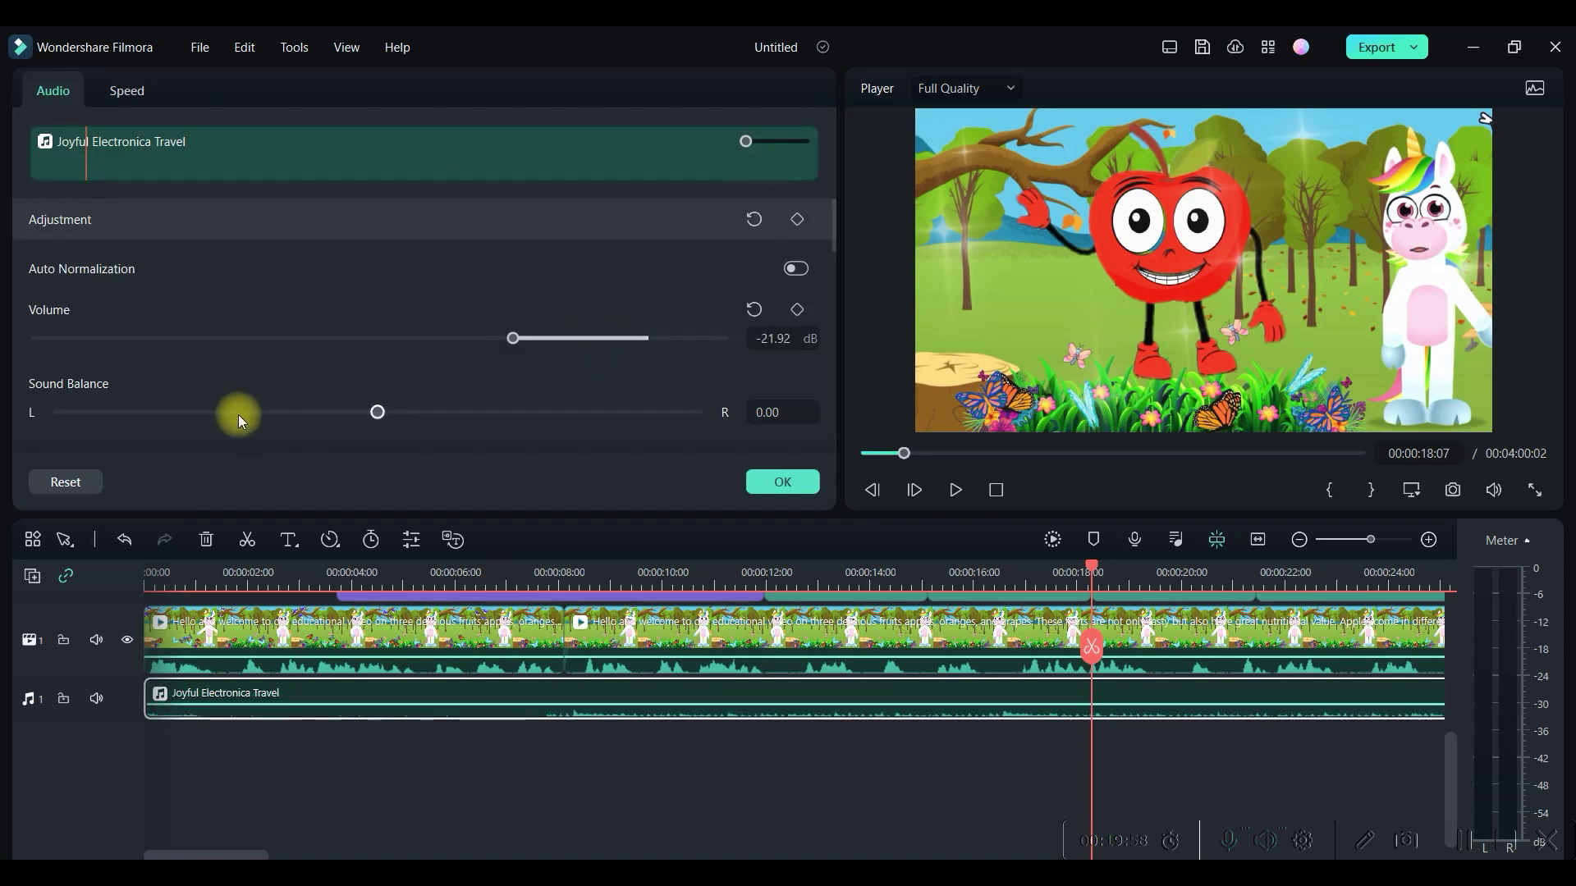
scroll(241, 421, "down", 2)
left_click_drag(39, 362, 80, 366)
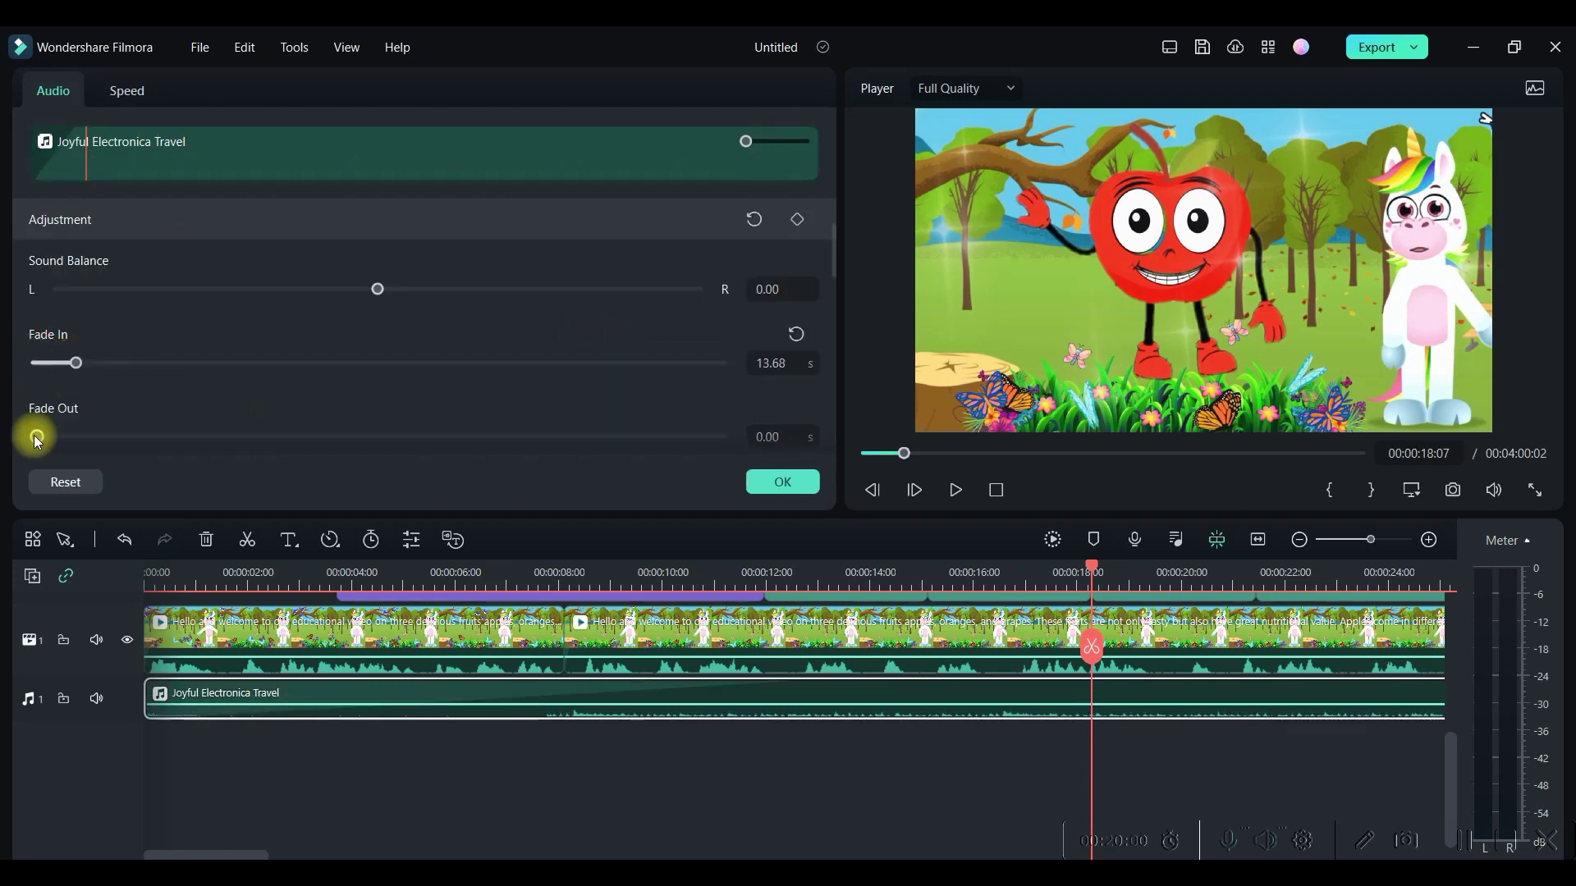
left_click(782, 483)
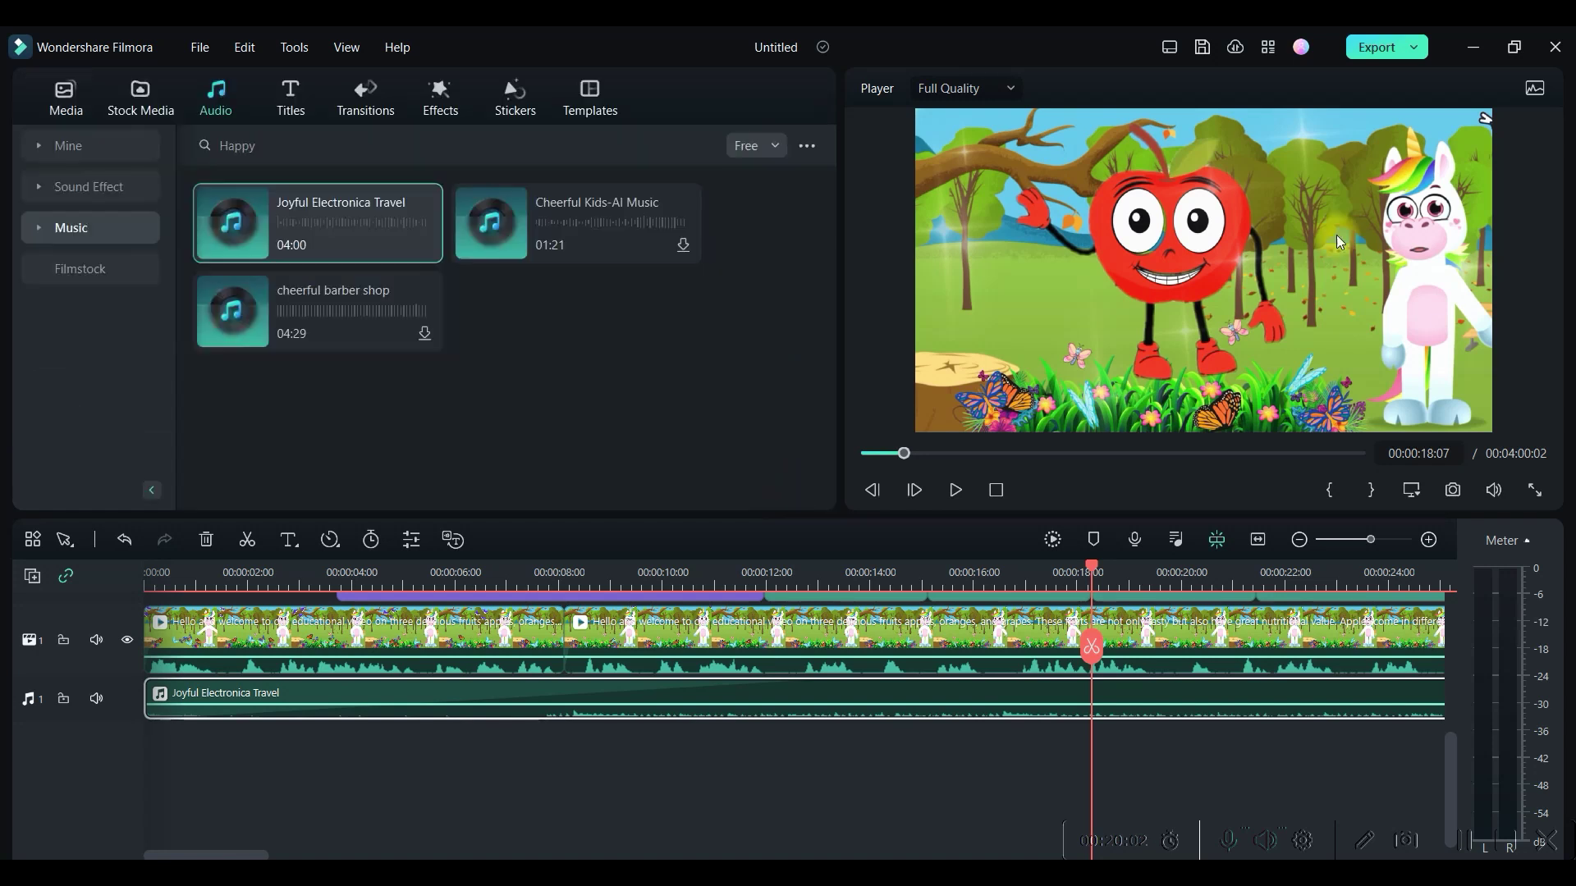
- Export 'PIKA 1.0 (LAB) FINAL' as a Higher-quality 1920x1080 MP4 of about 293.3 MB to the chosen save folder
left_click(1395, 52)
left_click(930, 241)
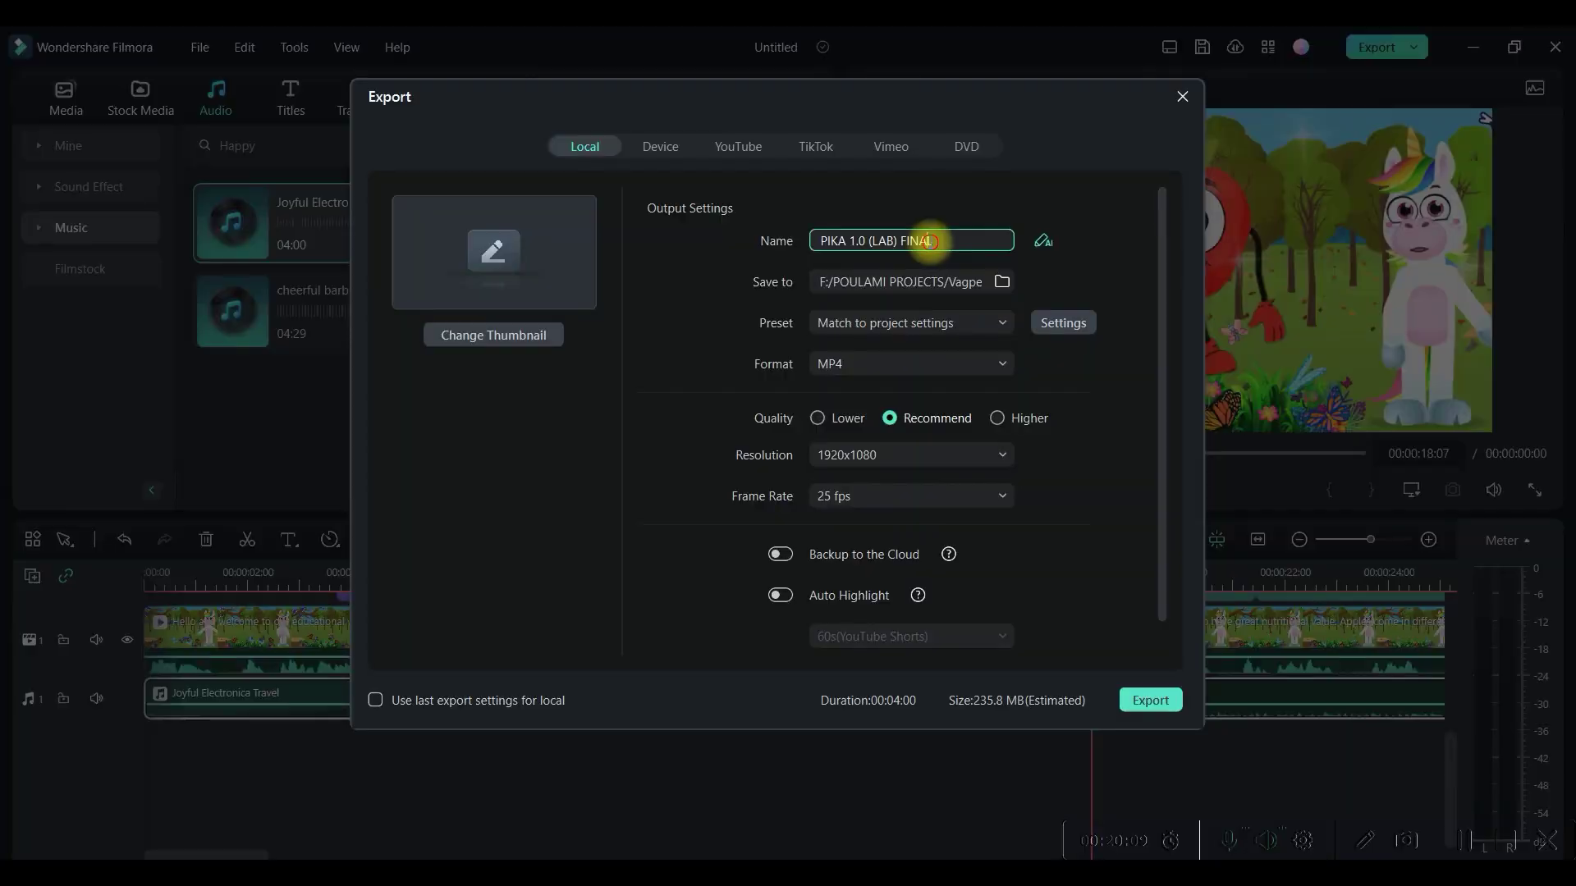
left_click(1005, 281)
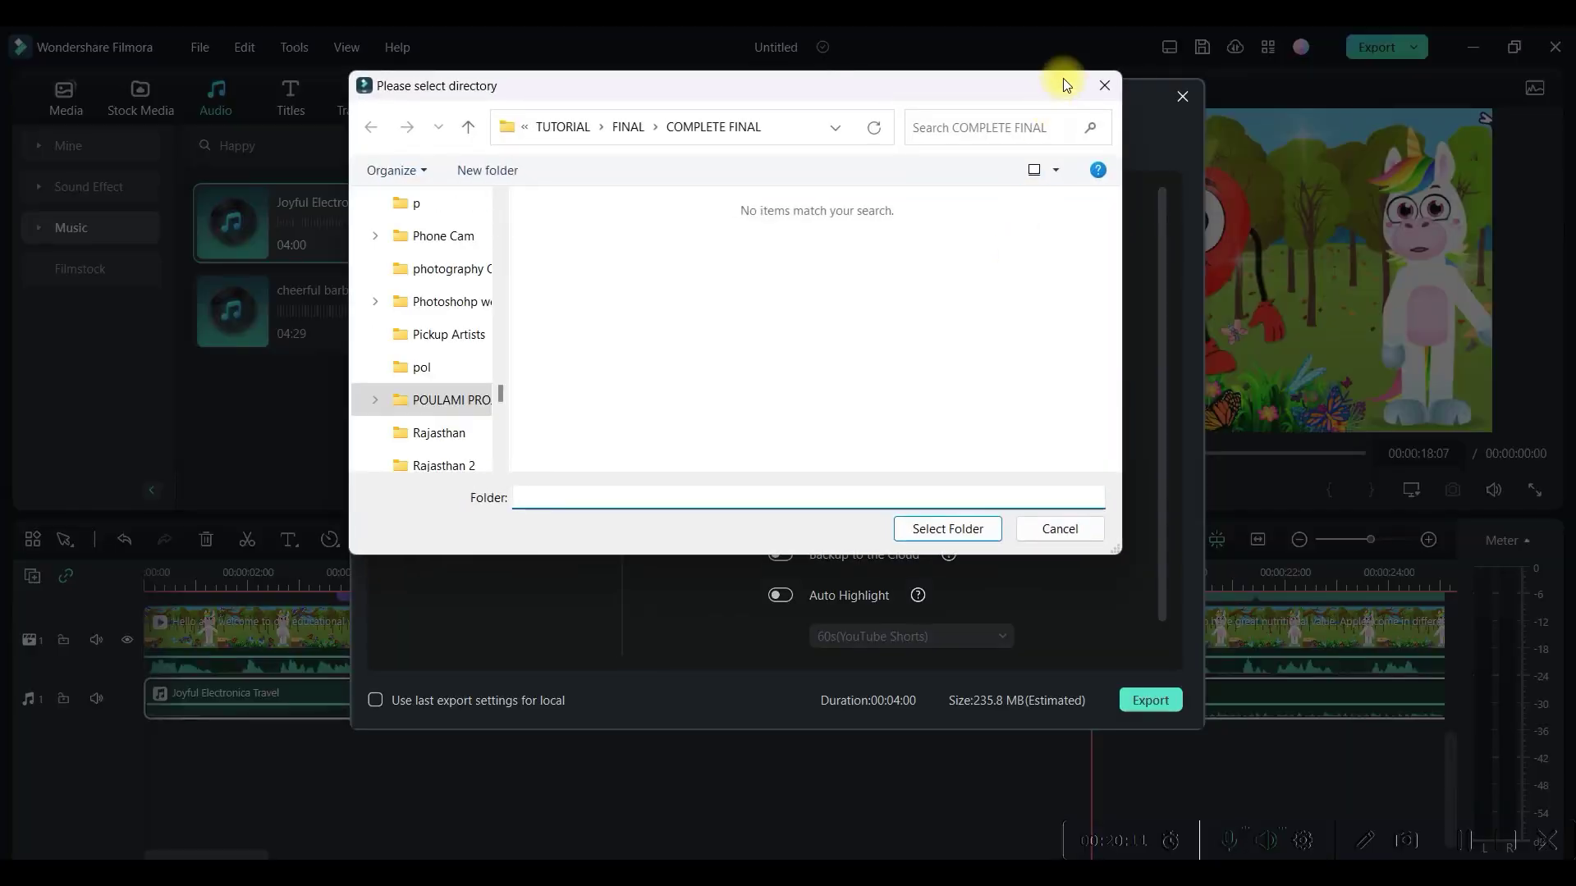
left_click(1100, 88)
left_click(997, 418)
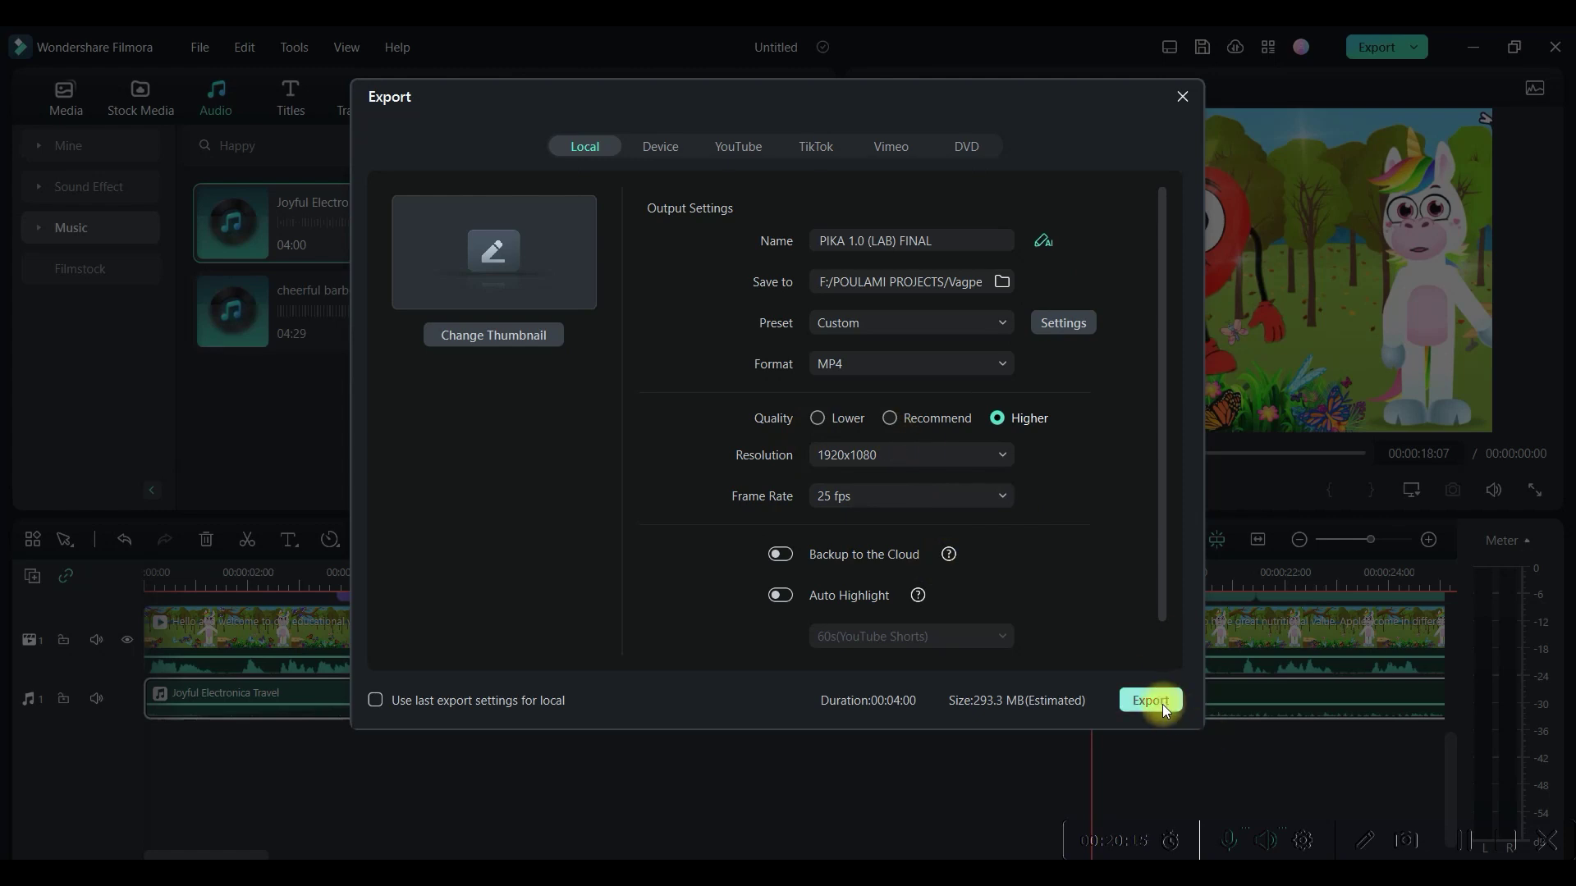
left_click(1182, 97)
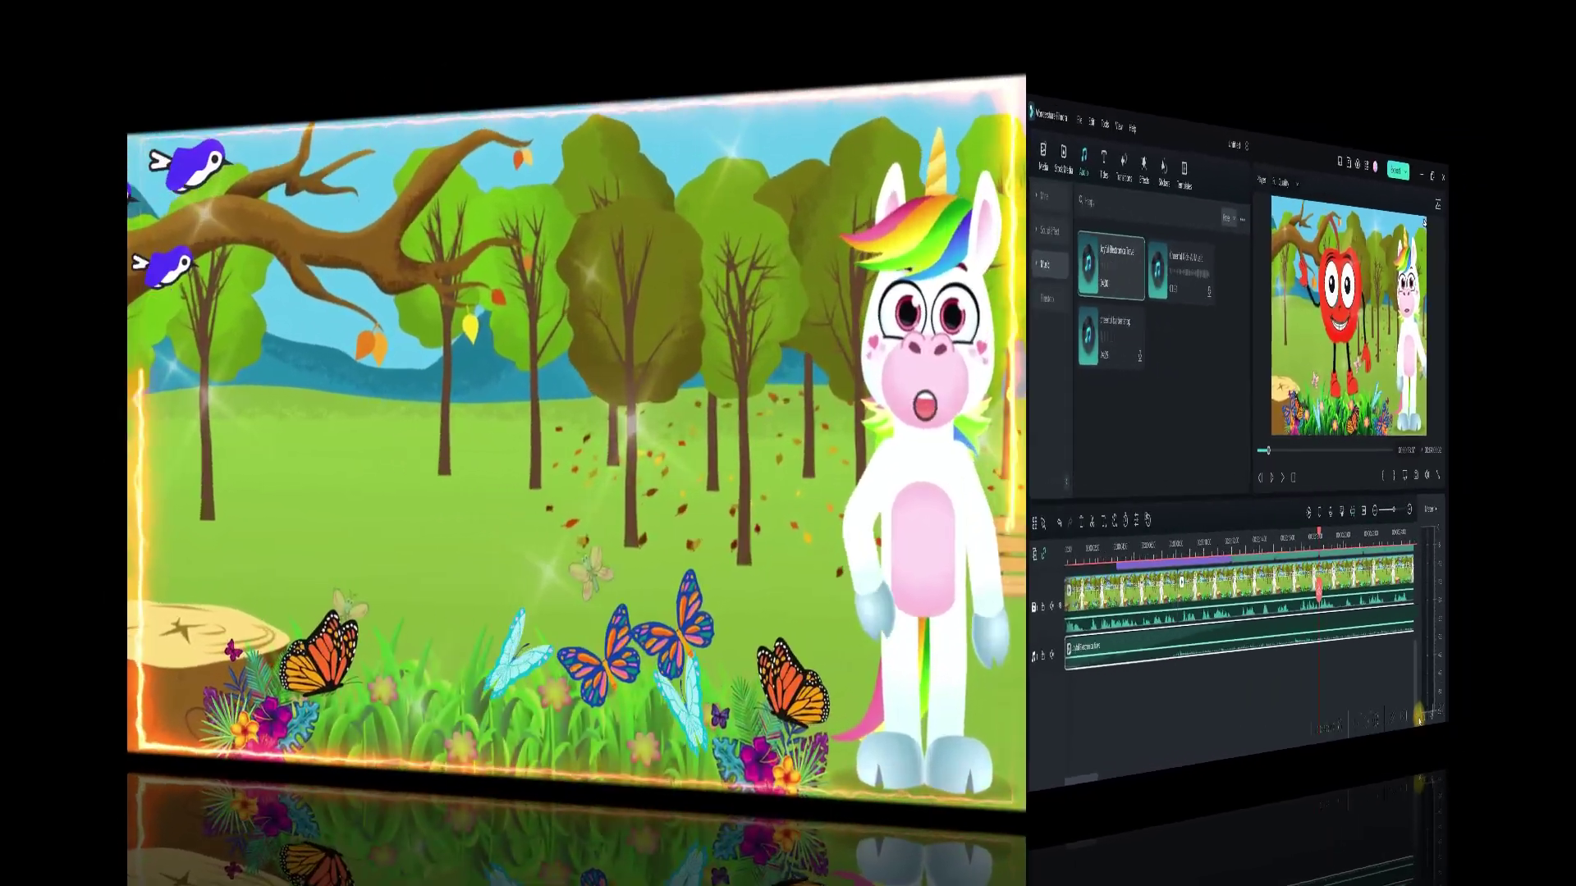